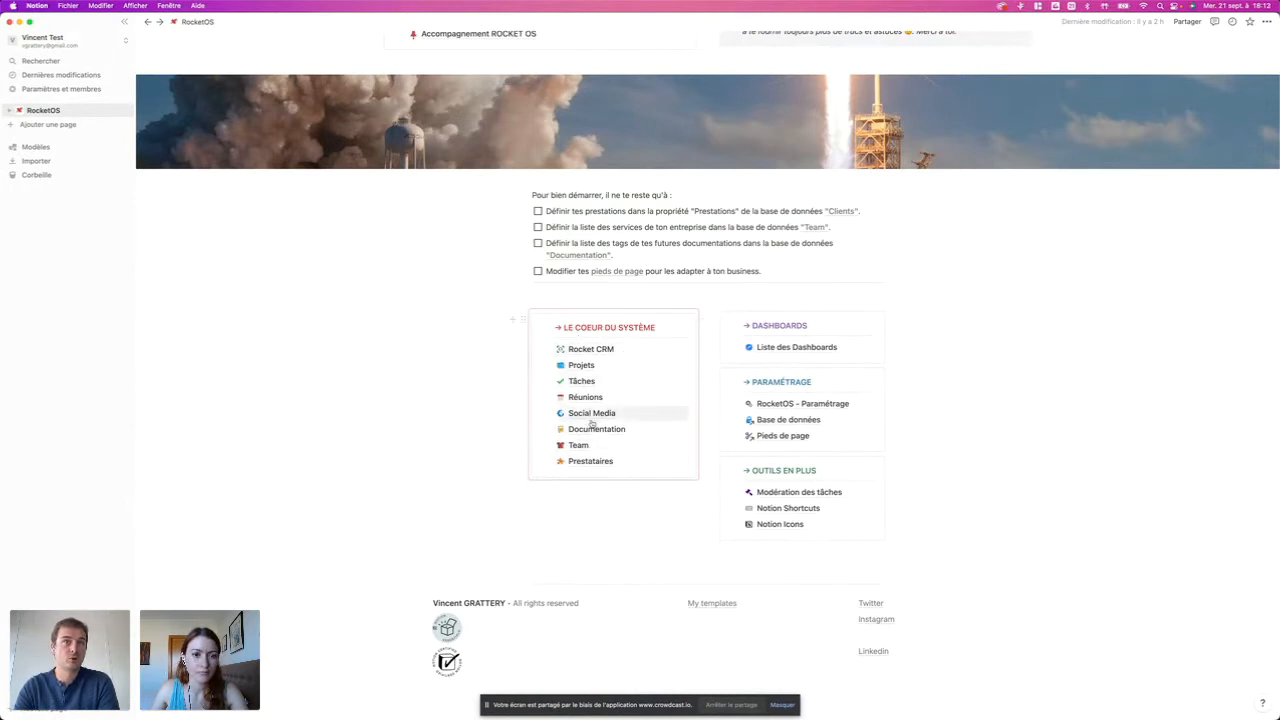
Open the Rocket CRM page and display the Client1 record from the clients gallery as a full page.
left_click(589, 349)
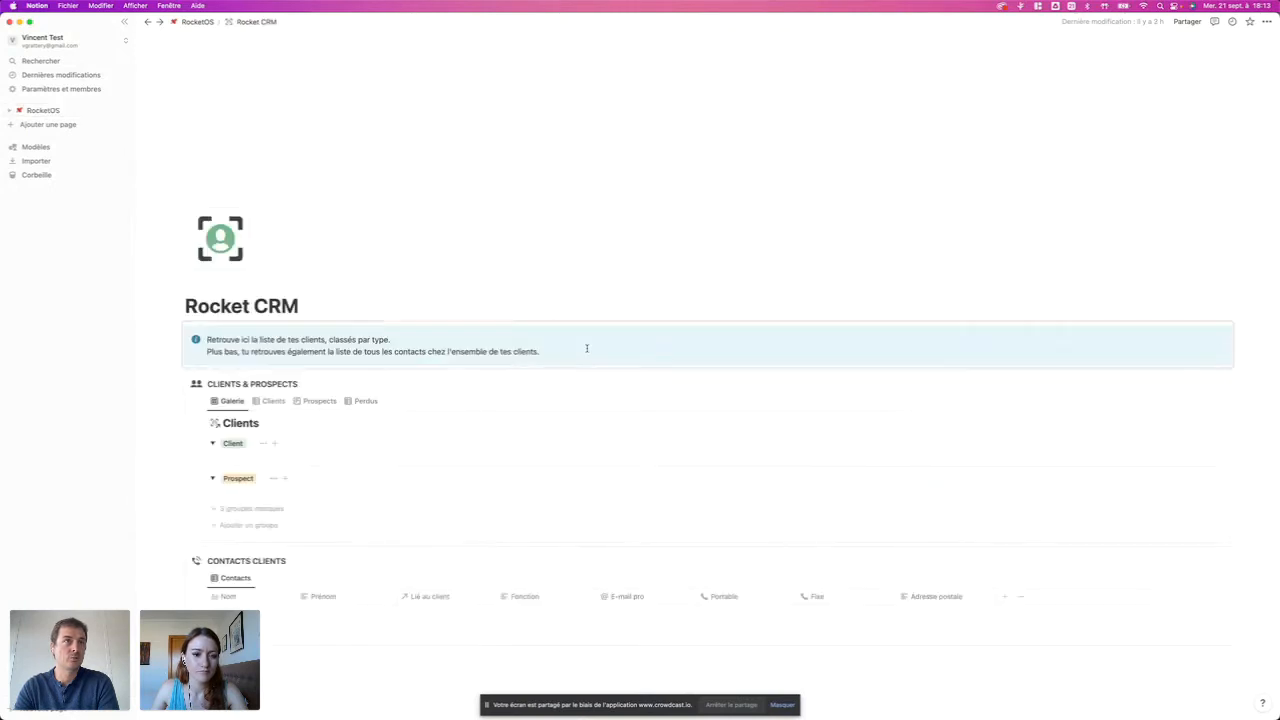
scroll(620, 385, "down", 2)
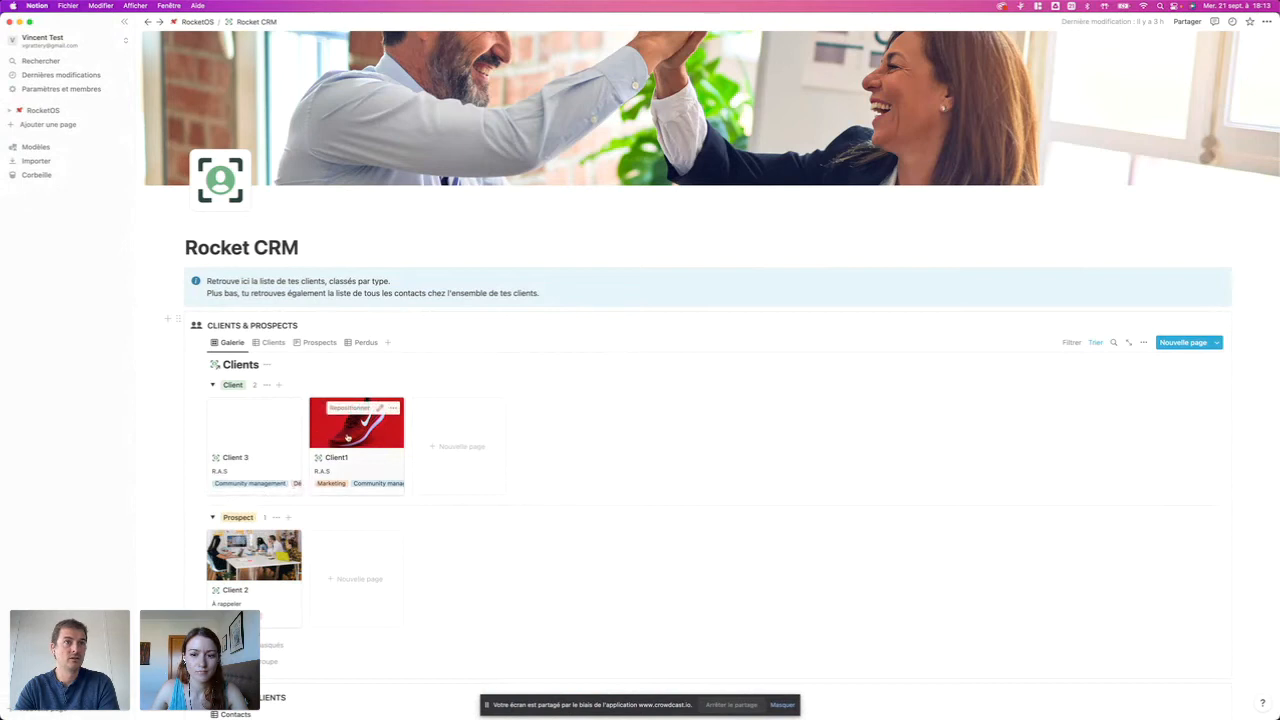
left_click(357, 432)
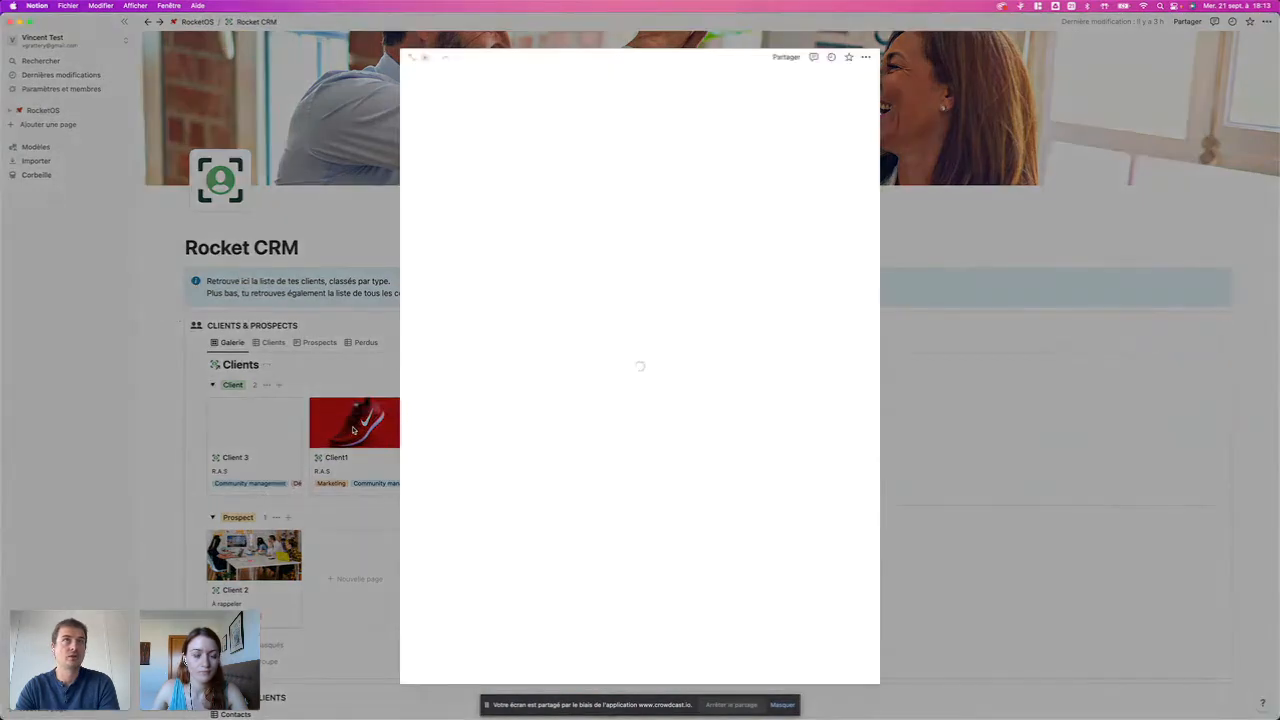
left_click(583, 259)
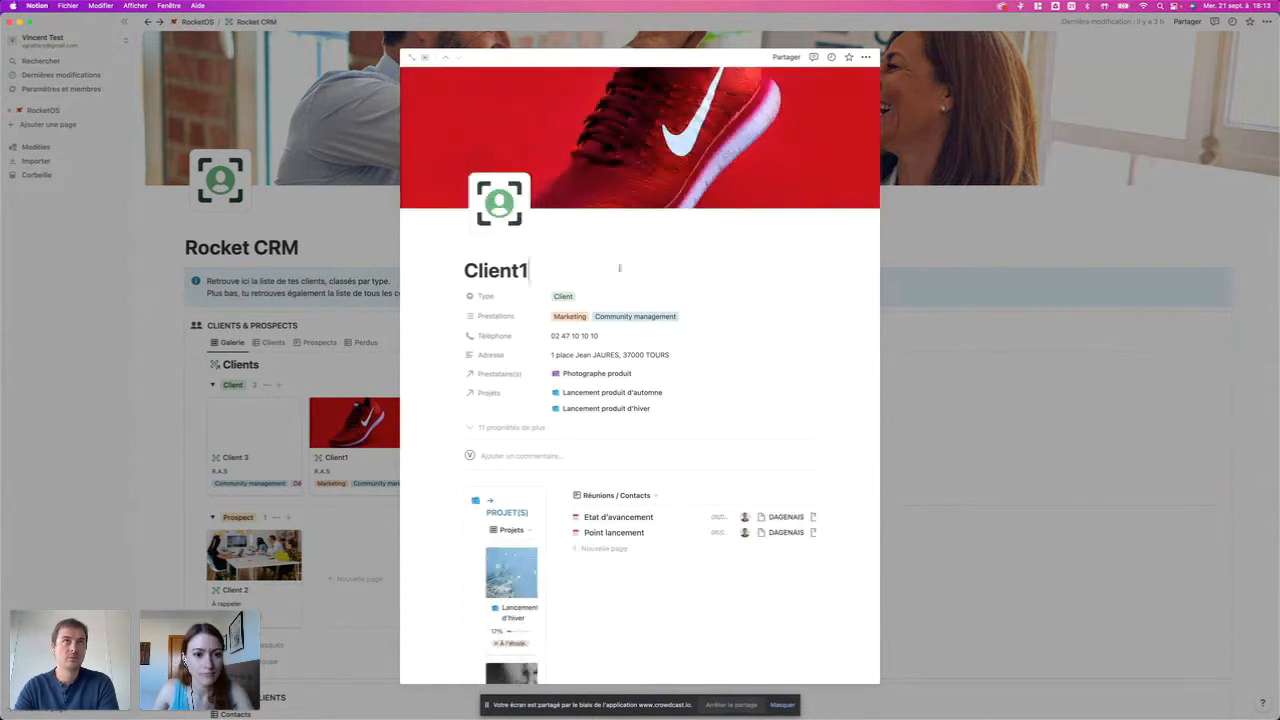
left_click(412, 57)
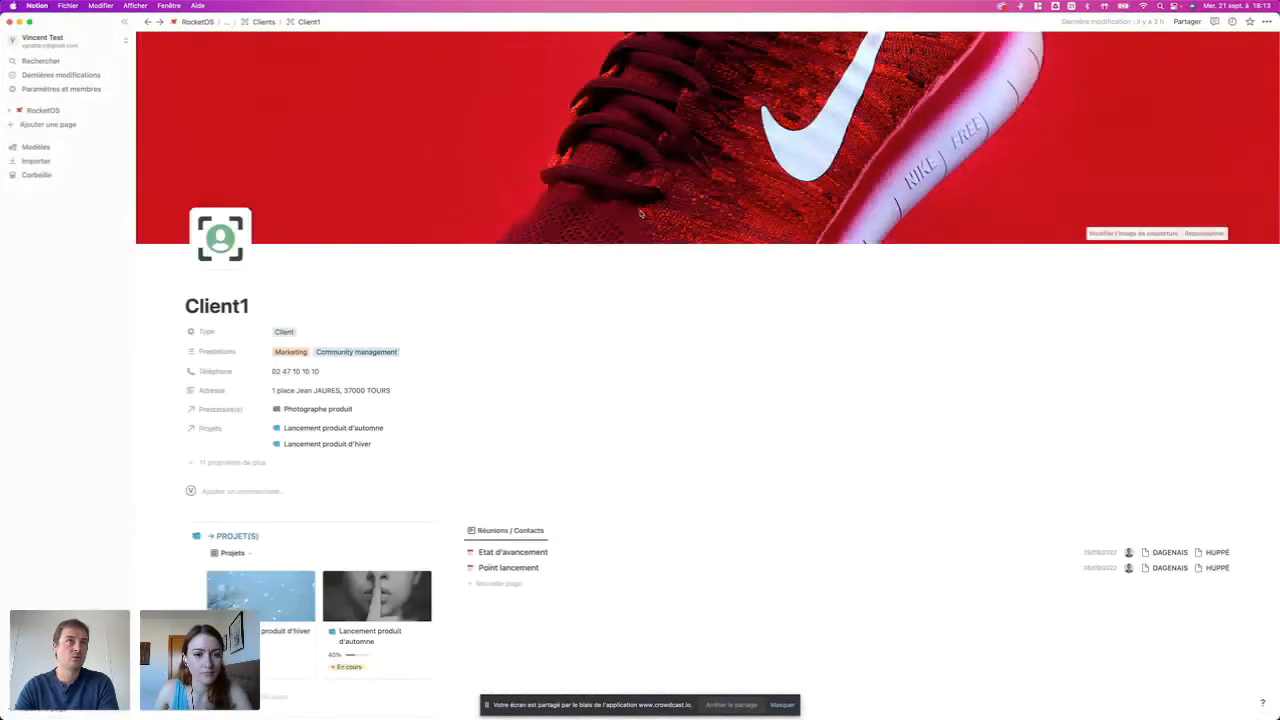
View the available Type options of Client1 without changing the selection, and return to the Rocket CRM page.
left_click(288, 336)
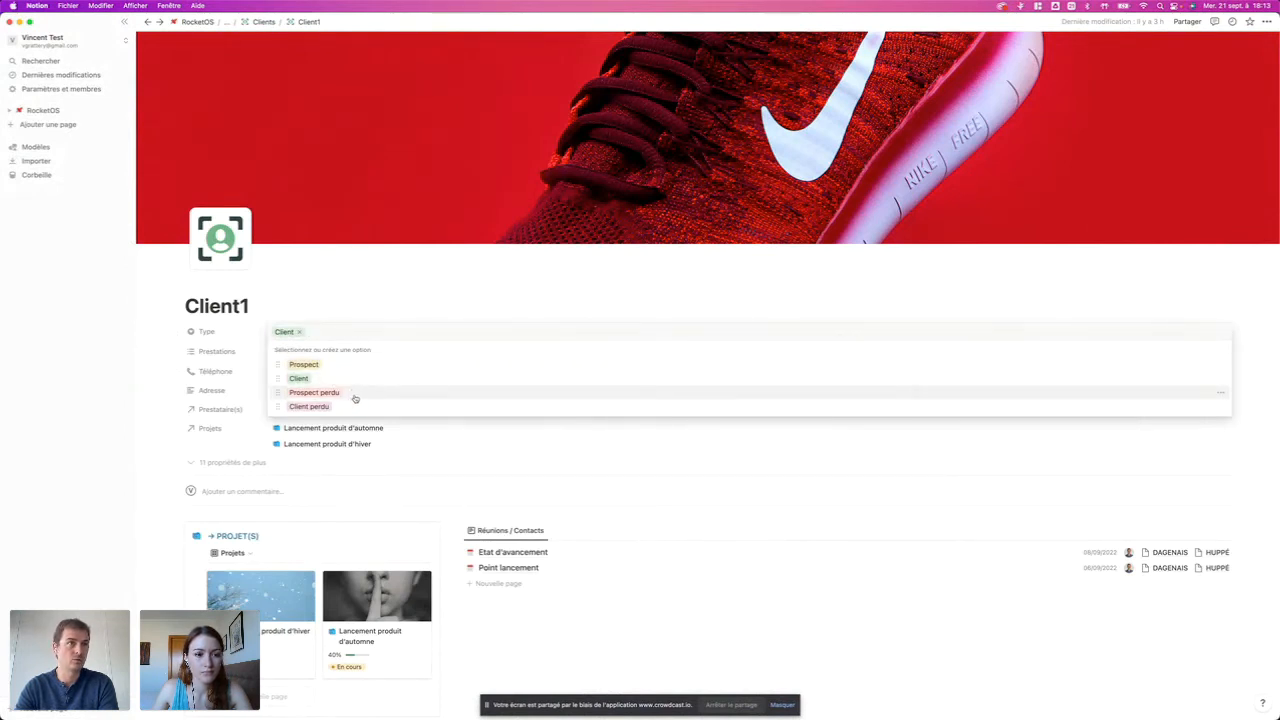
left_click(371, 313)
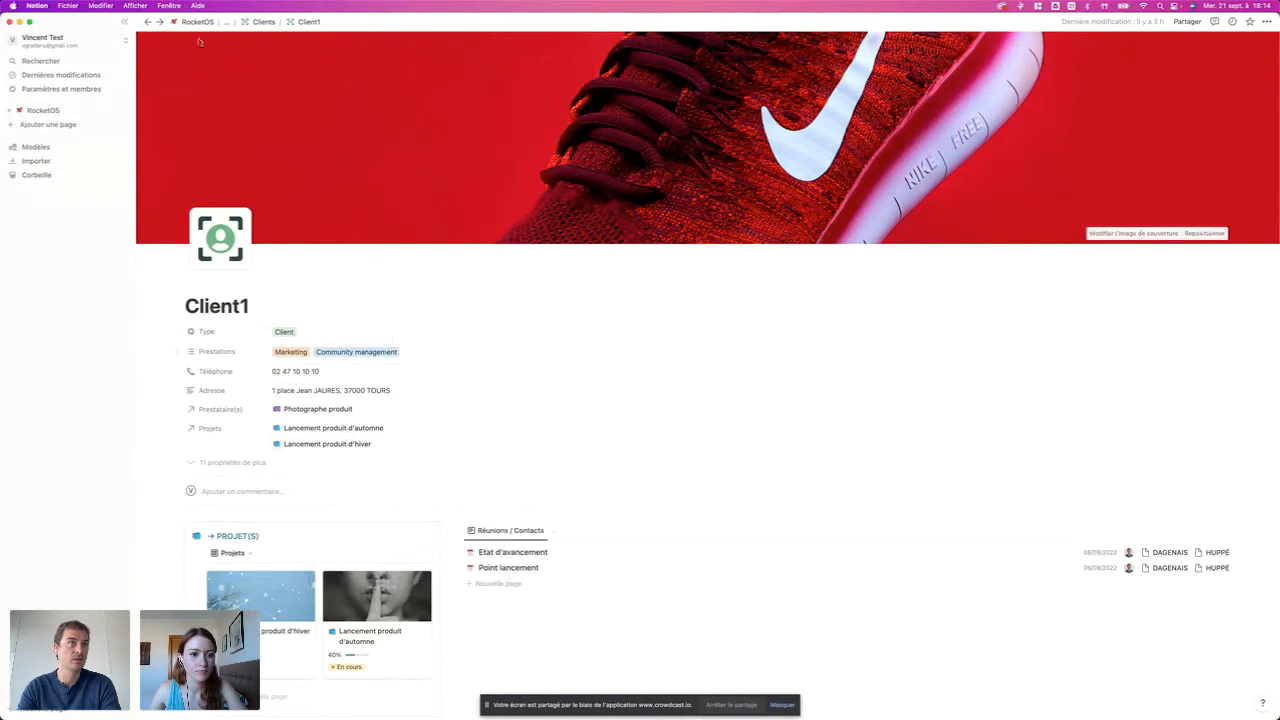
left_click(146, 21)
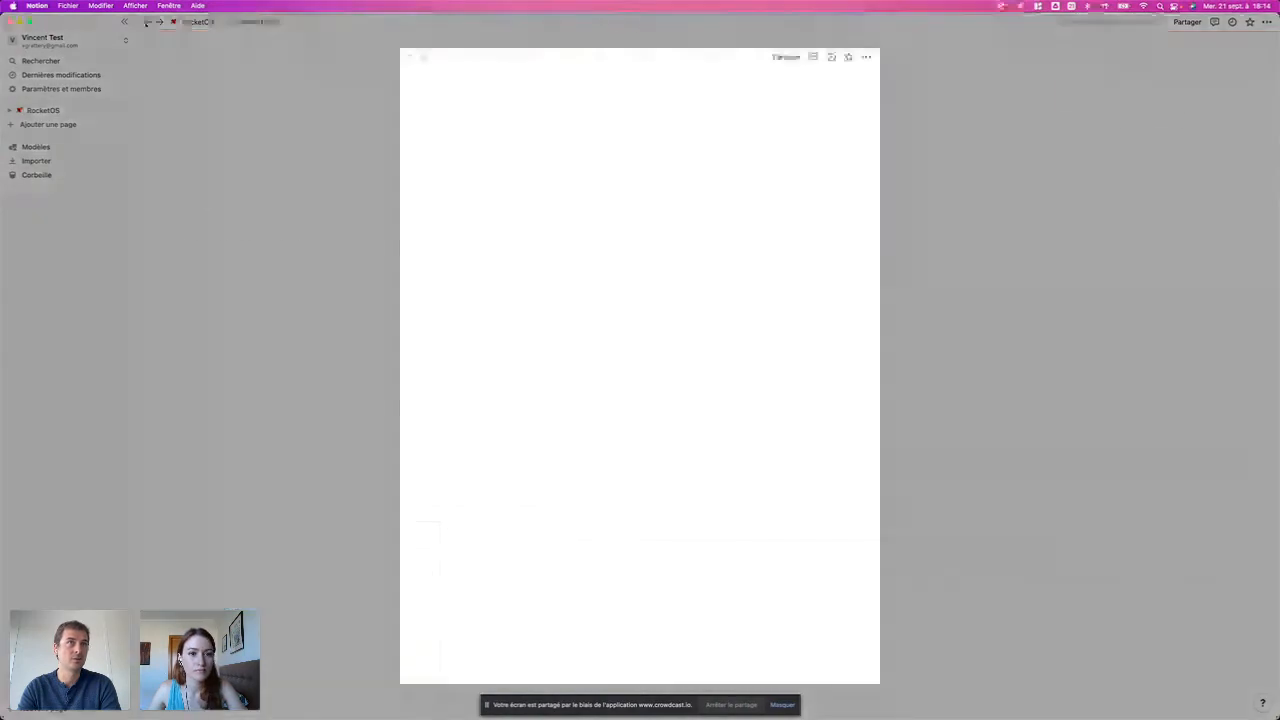
left_click(286, 555)
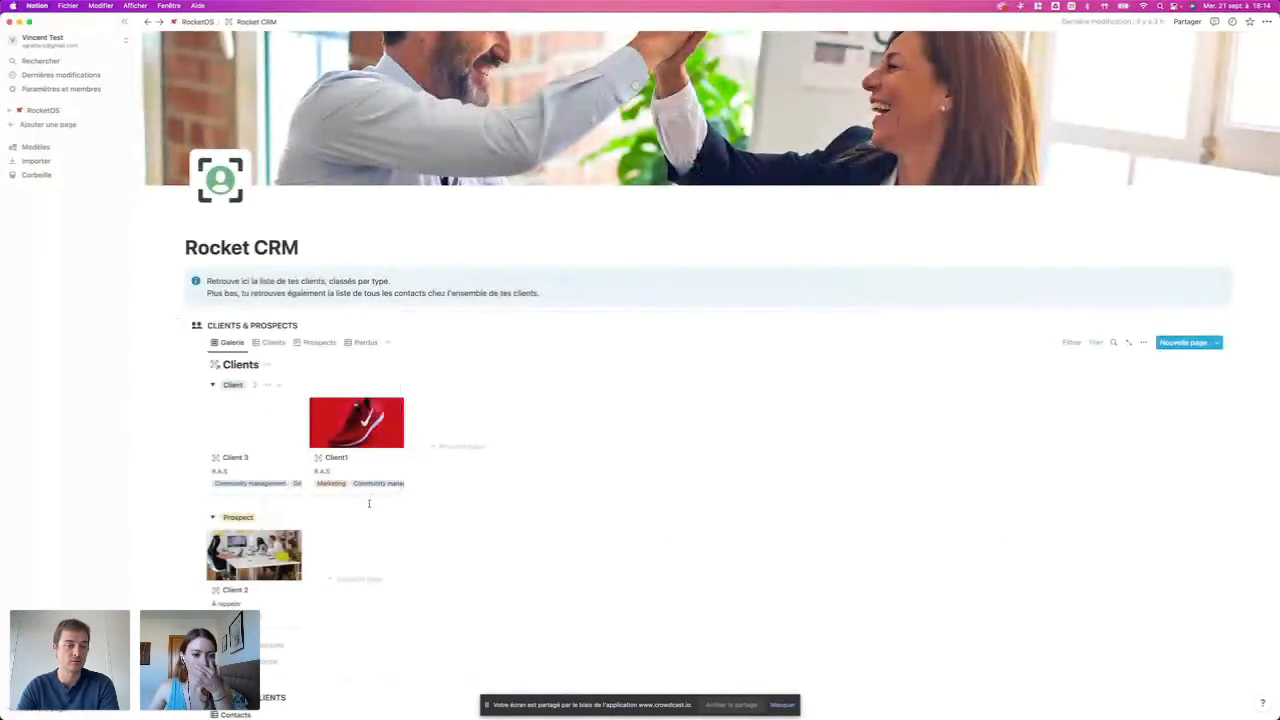
View the first contact's record in the client contacts table of Rocket CRM and close it.
scroll(369, 503, "down", 3)
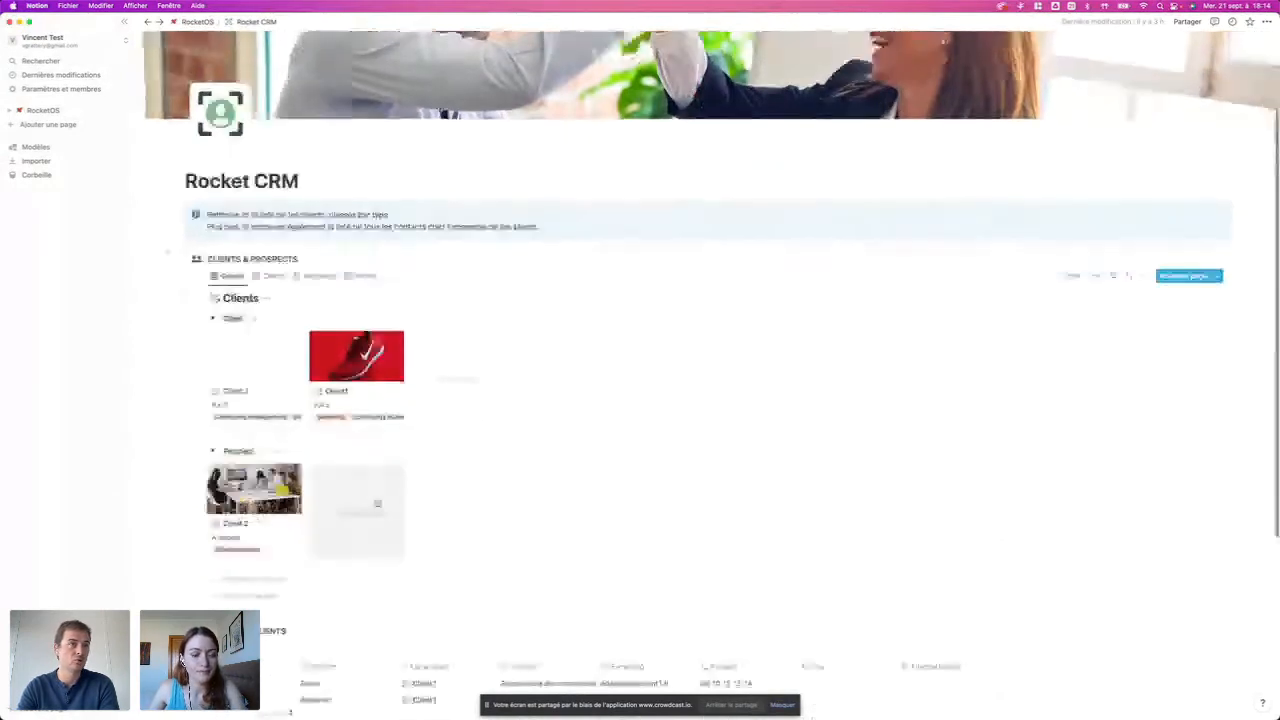
scroll(377, 503, "down", 5)
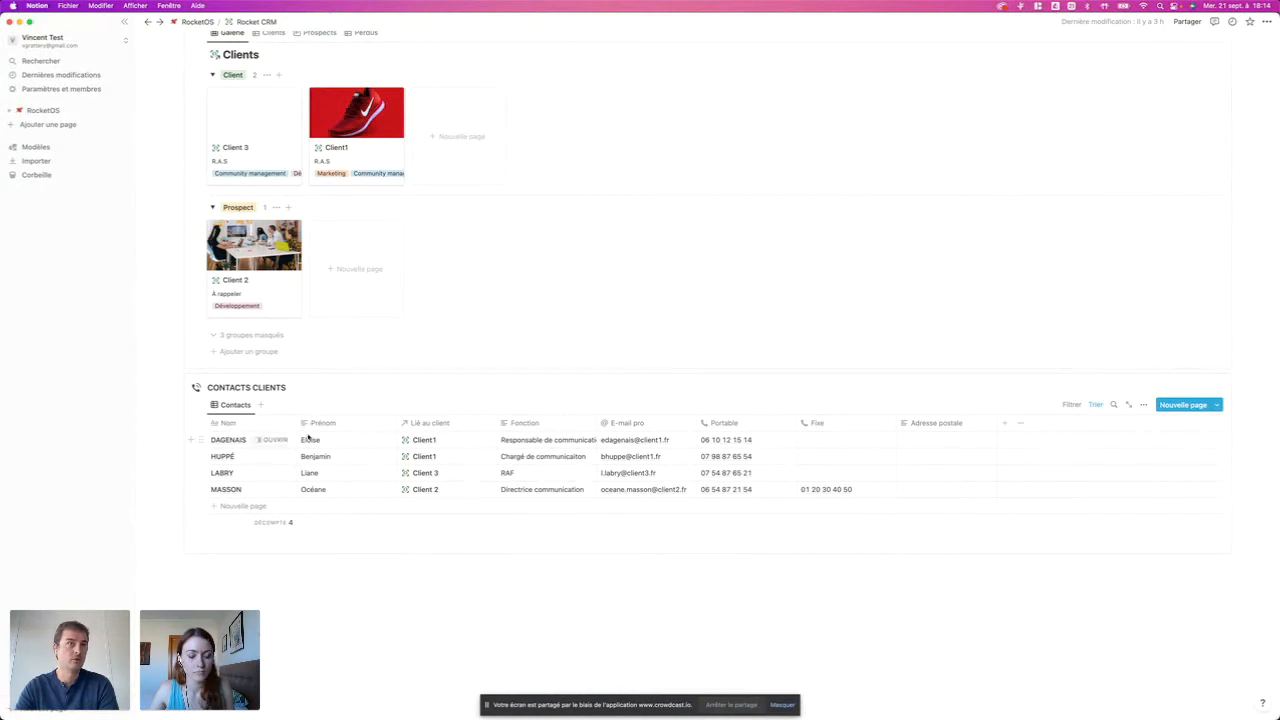
left_click(280, 441)
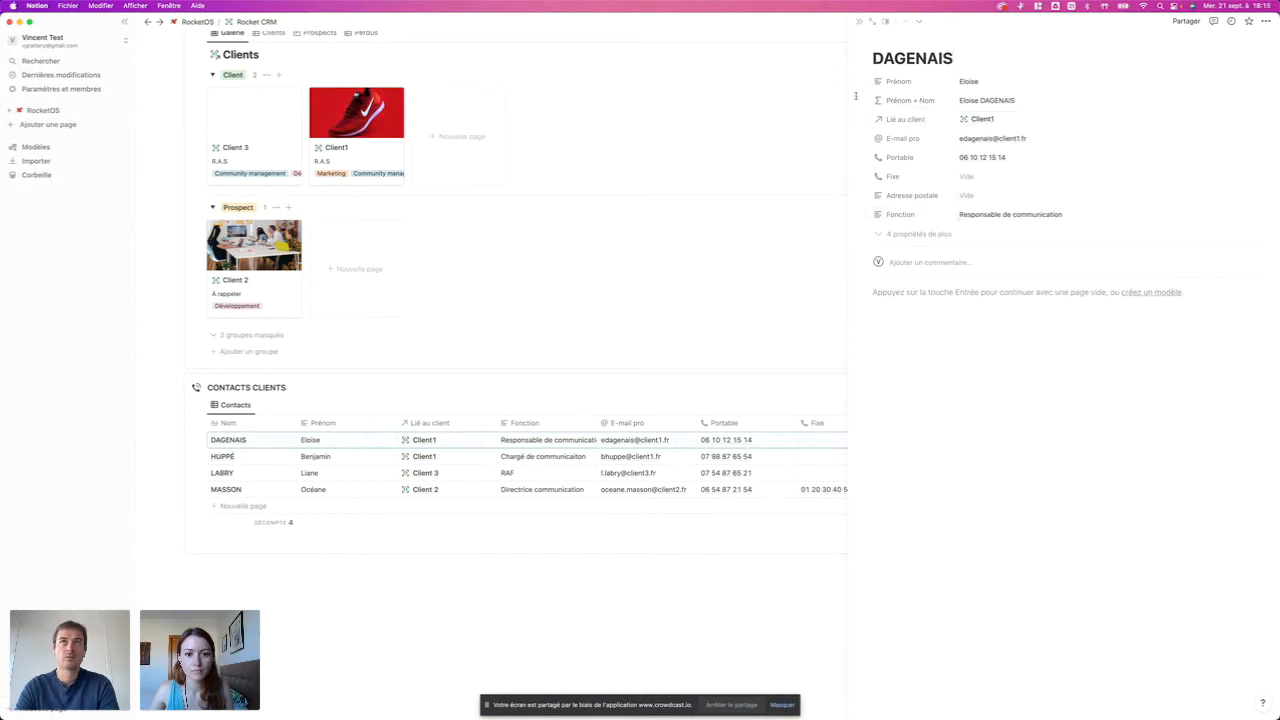
left_click(858, 21)
left_click(385, 310)
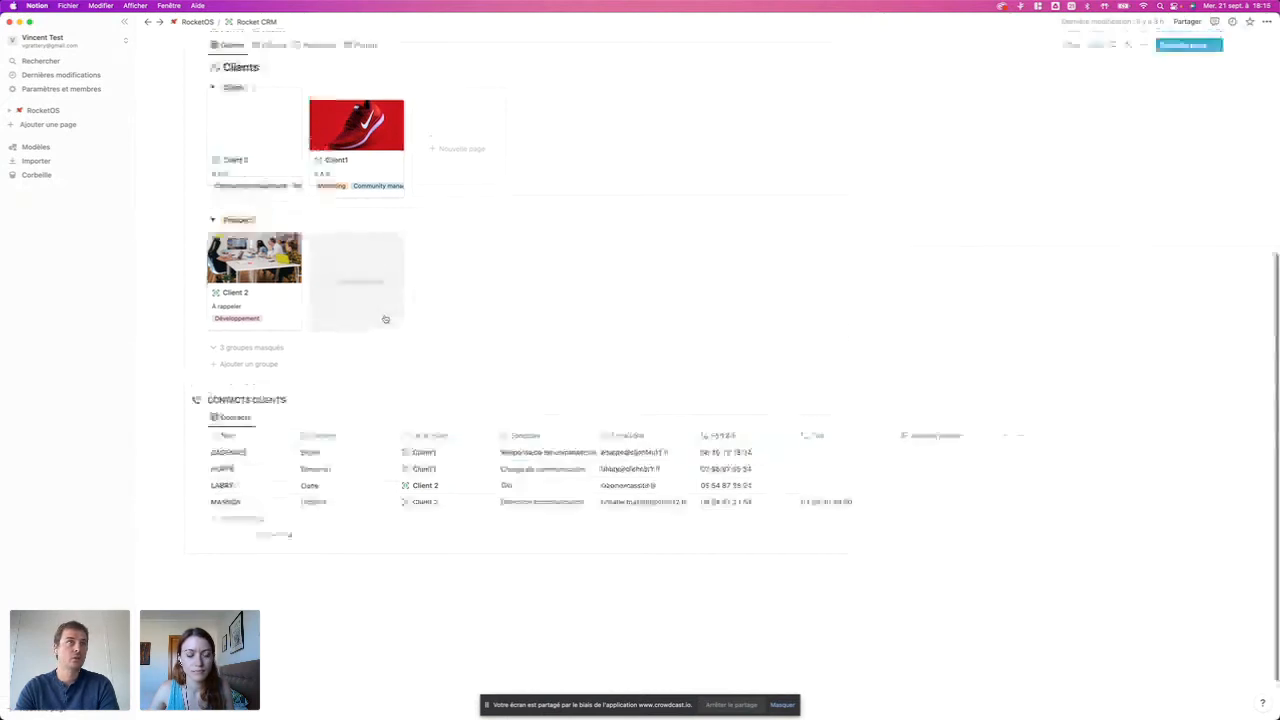
Examine Client1's full page, including its projects, meetings and client contacts, and return to the Rocket CRM page.
scroll(386, 319, "up", 3)
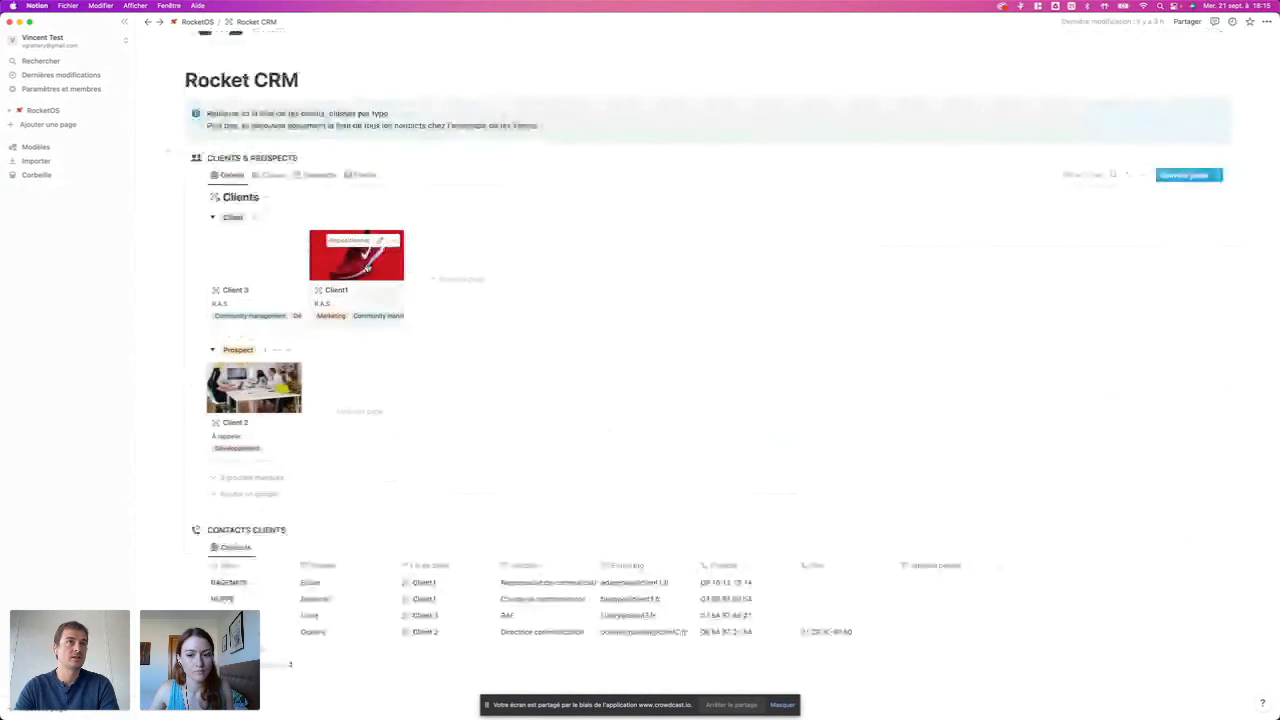
left_click(367, 268)
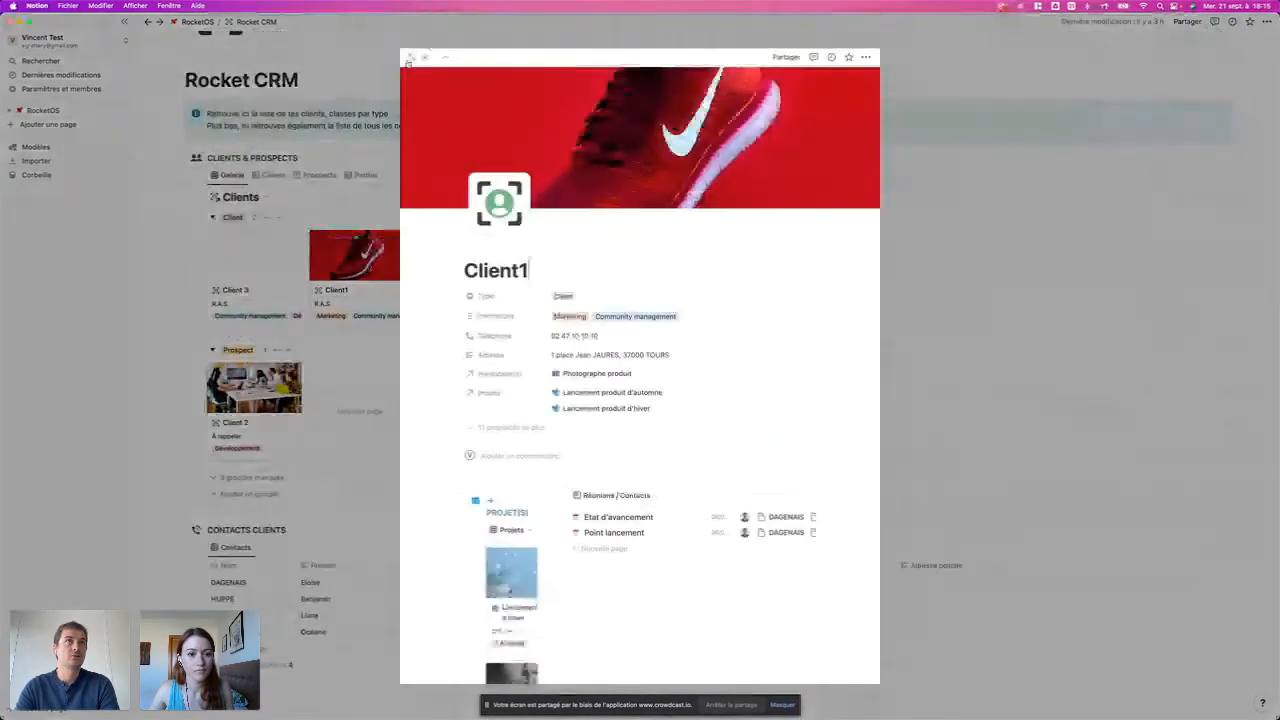
left_click(410, 58)
scroll(679, 342, "down", 5)
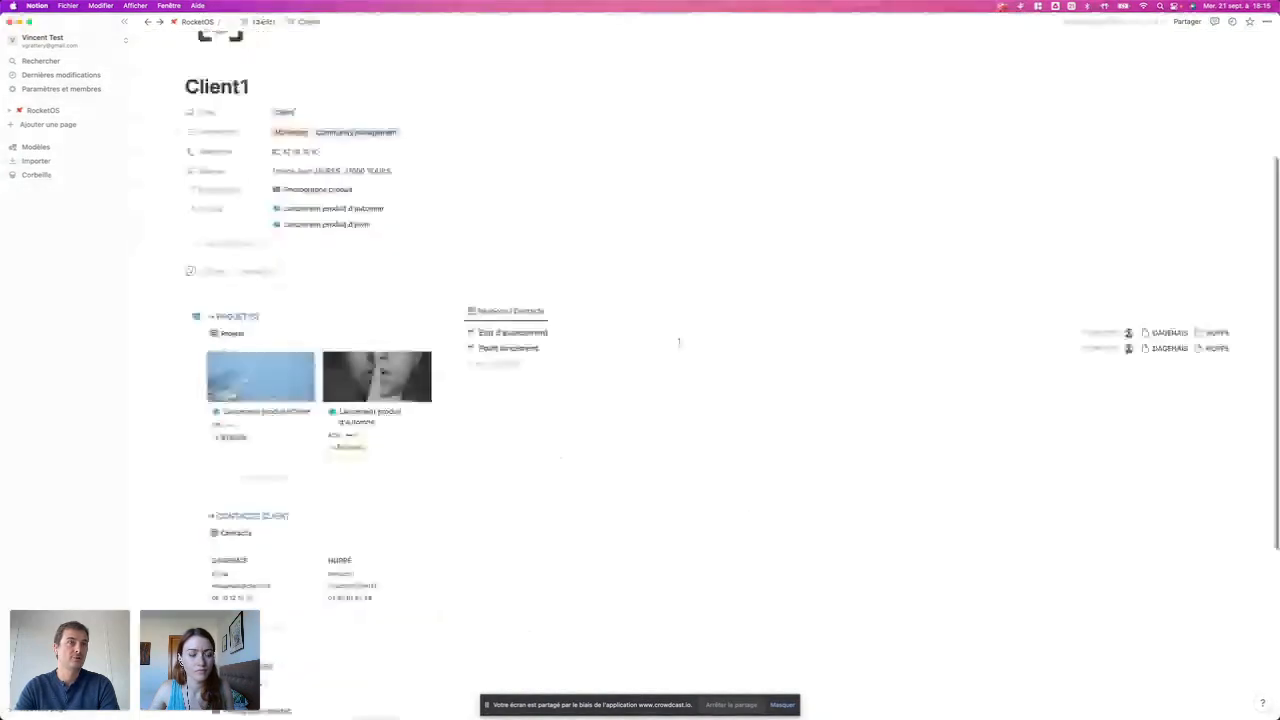
scroll(679, 342, "down", 2)
scroll(677, 403, "up", 1)
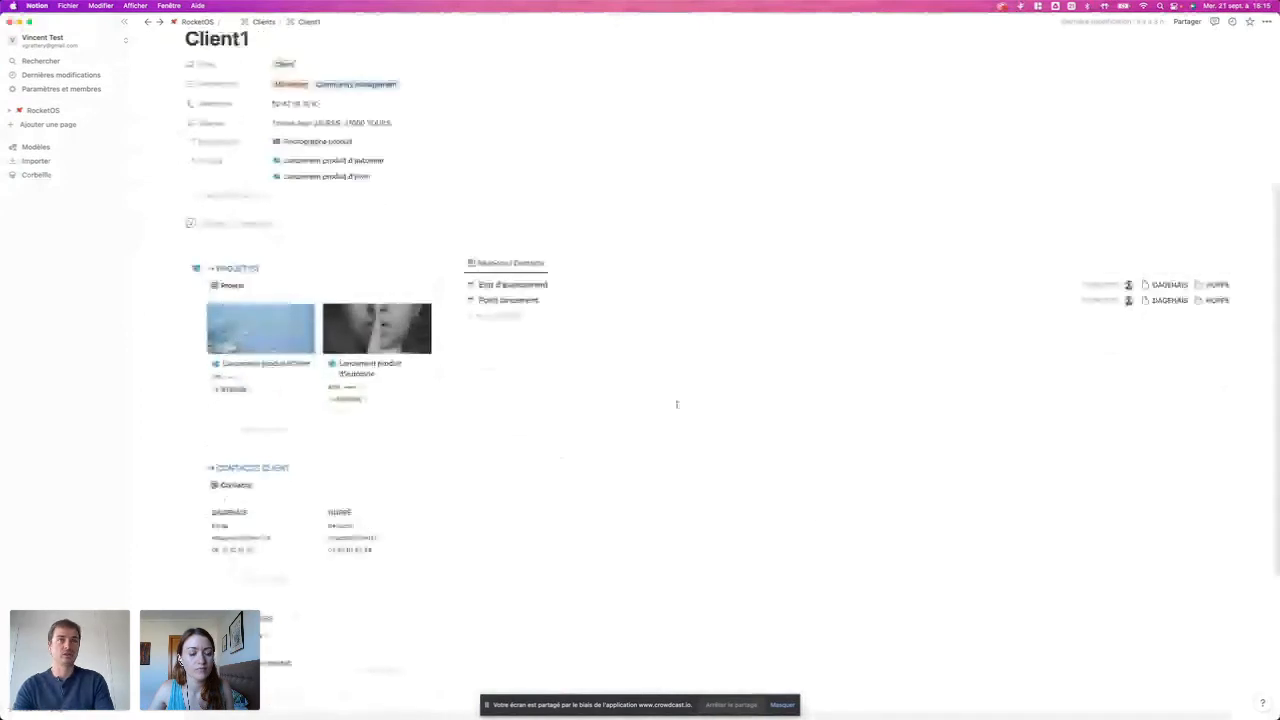
scroll(671, 405, "up", 3)
left_click(148, 22)
left_click(366, 107)
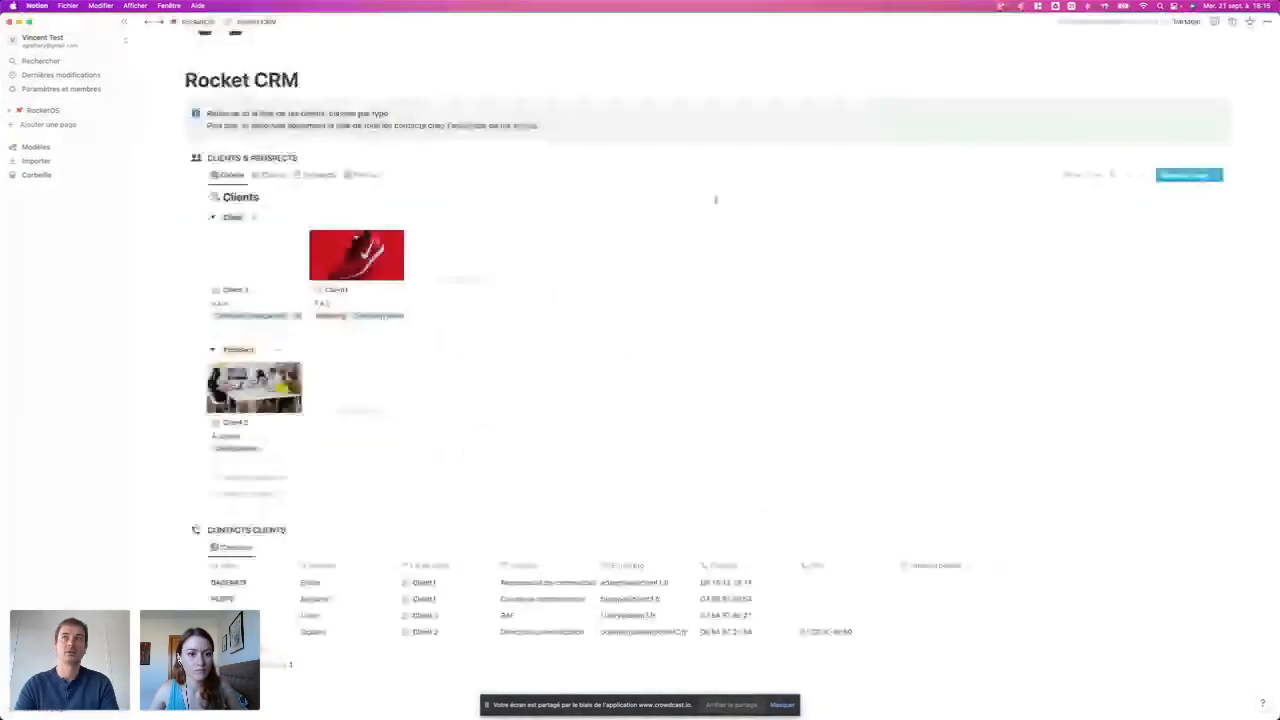
Add a new untitled record to the clients and prospects gallery from the client template and close it.
left_click(1199, 176)
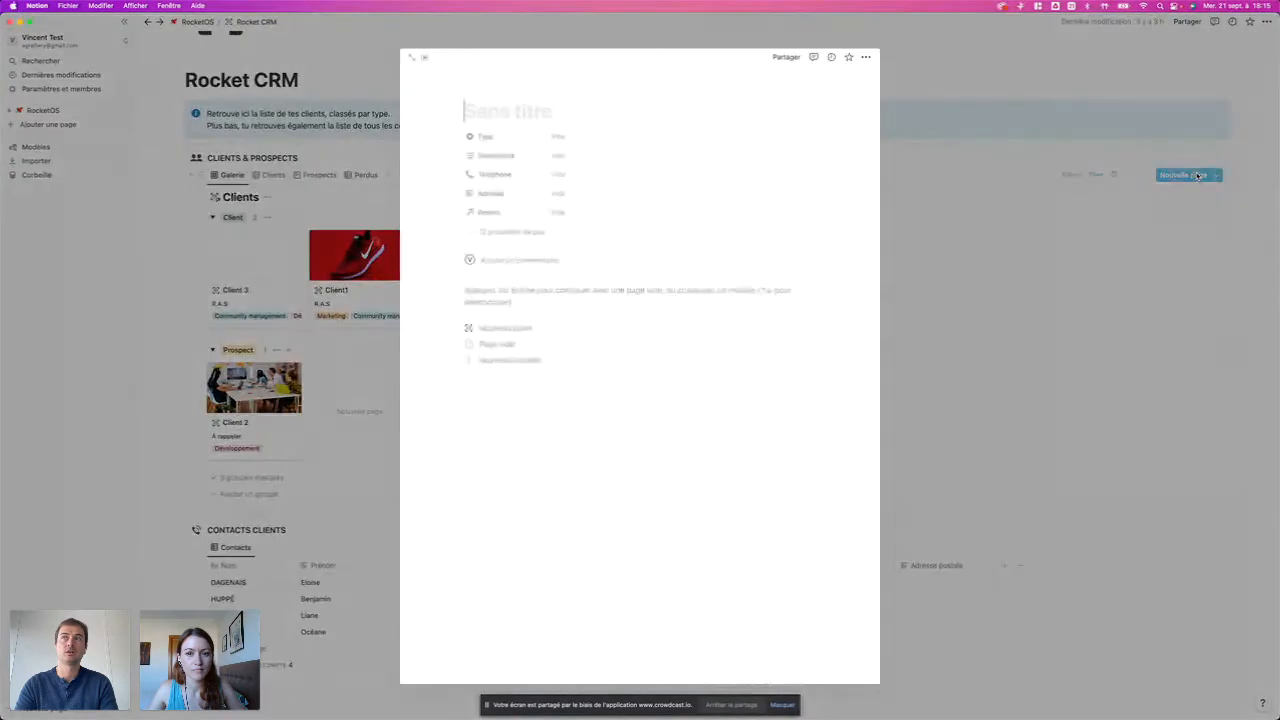
left_click(514, 329)
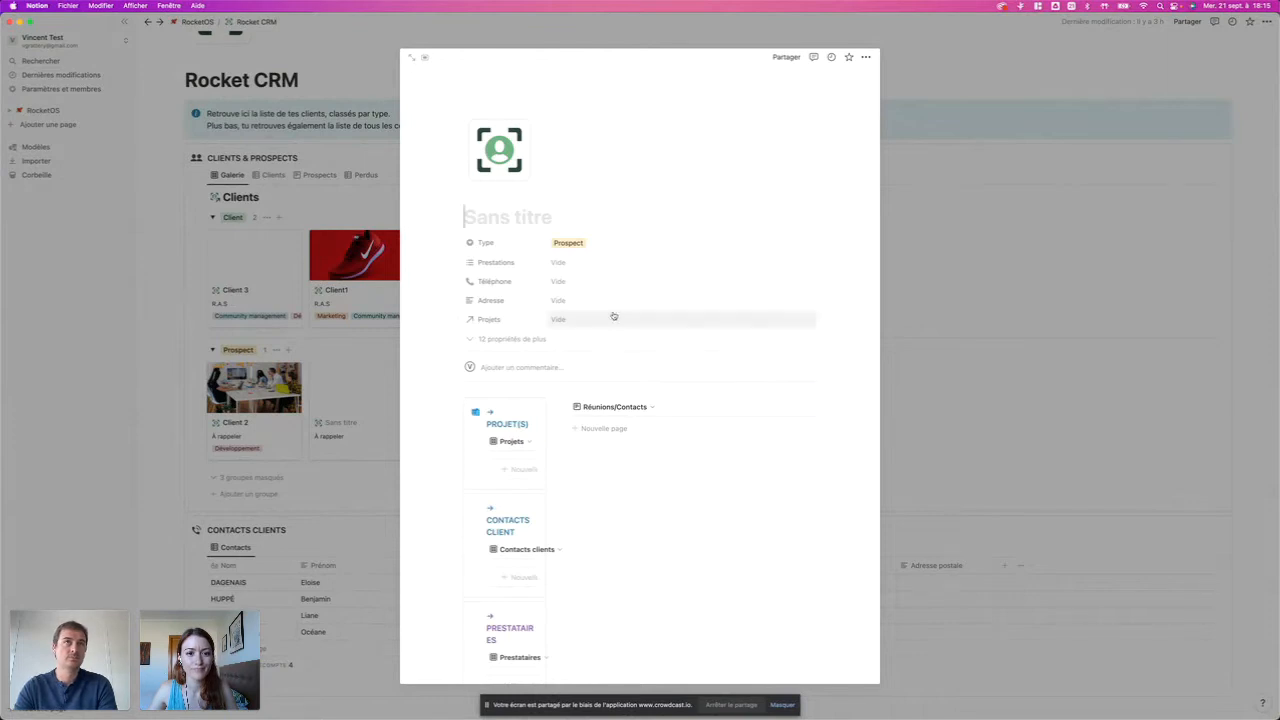
key("Escape")
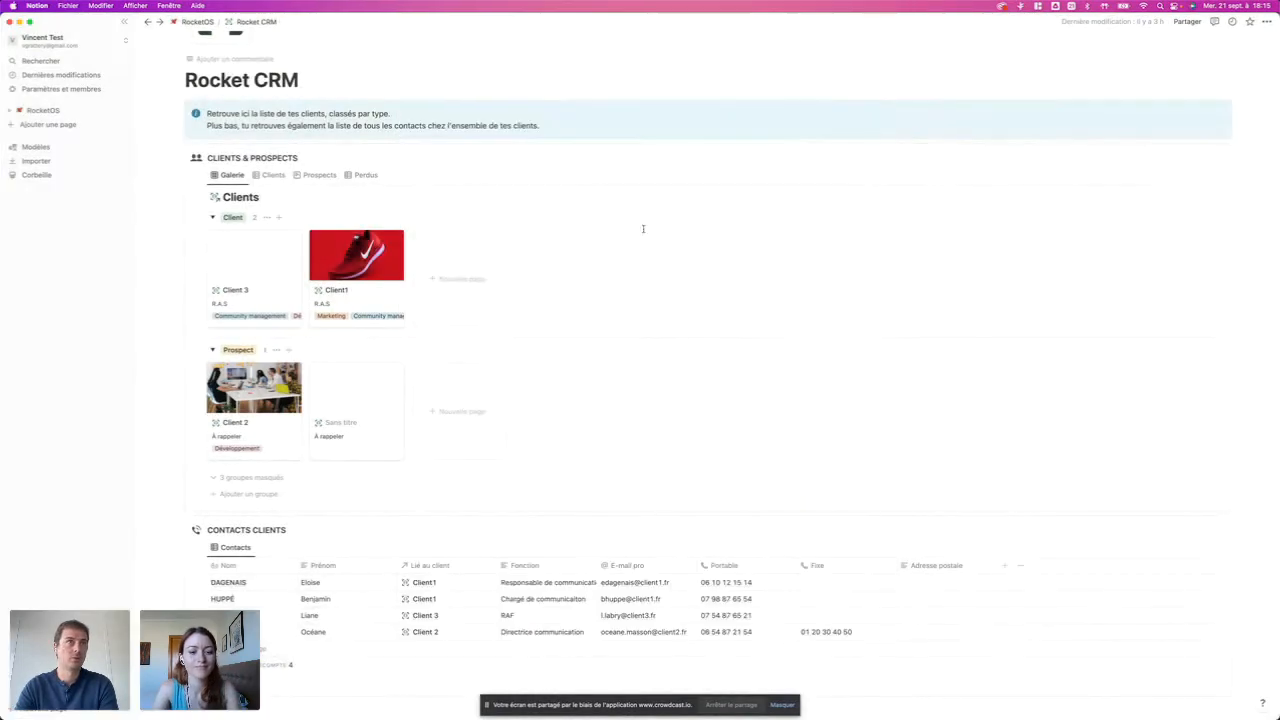
Reopen the Client1 record as a full page and examine its projects and contacts sections.
left_click(345, 270)
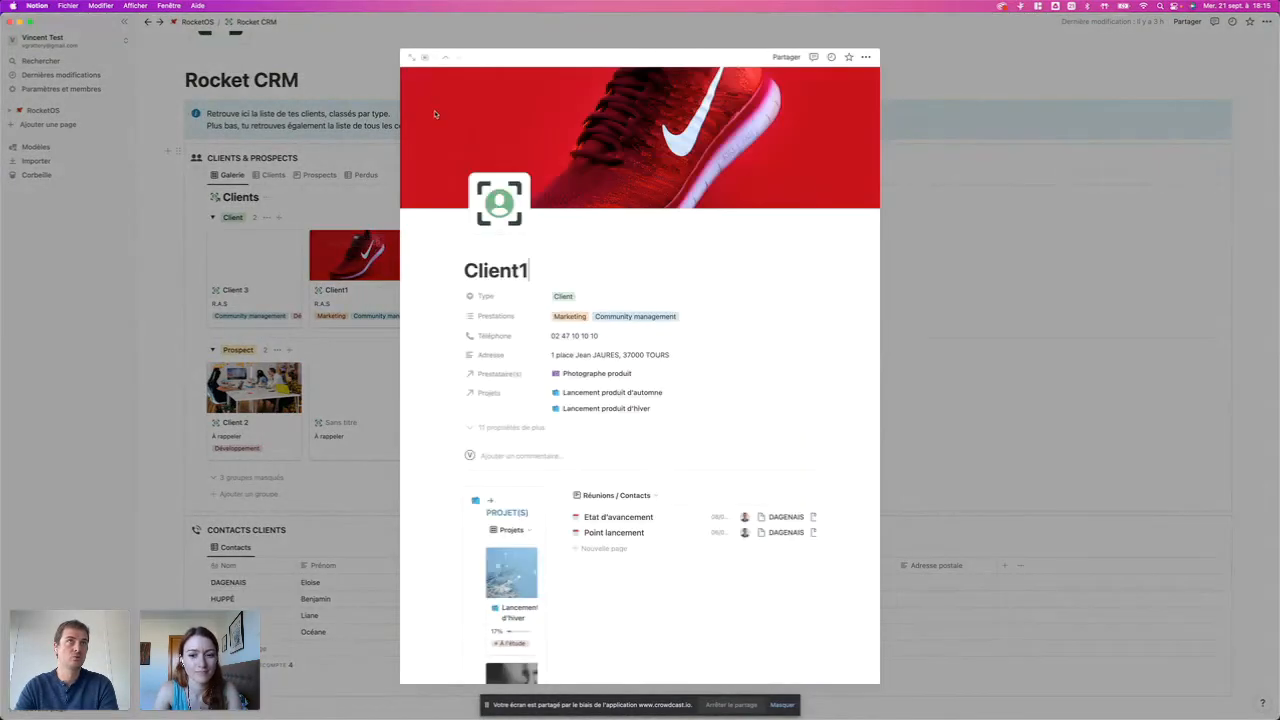
left_click(411, 59)
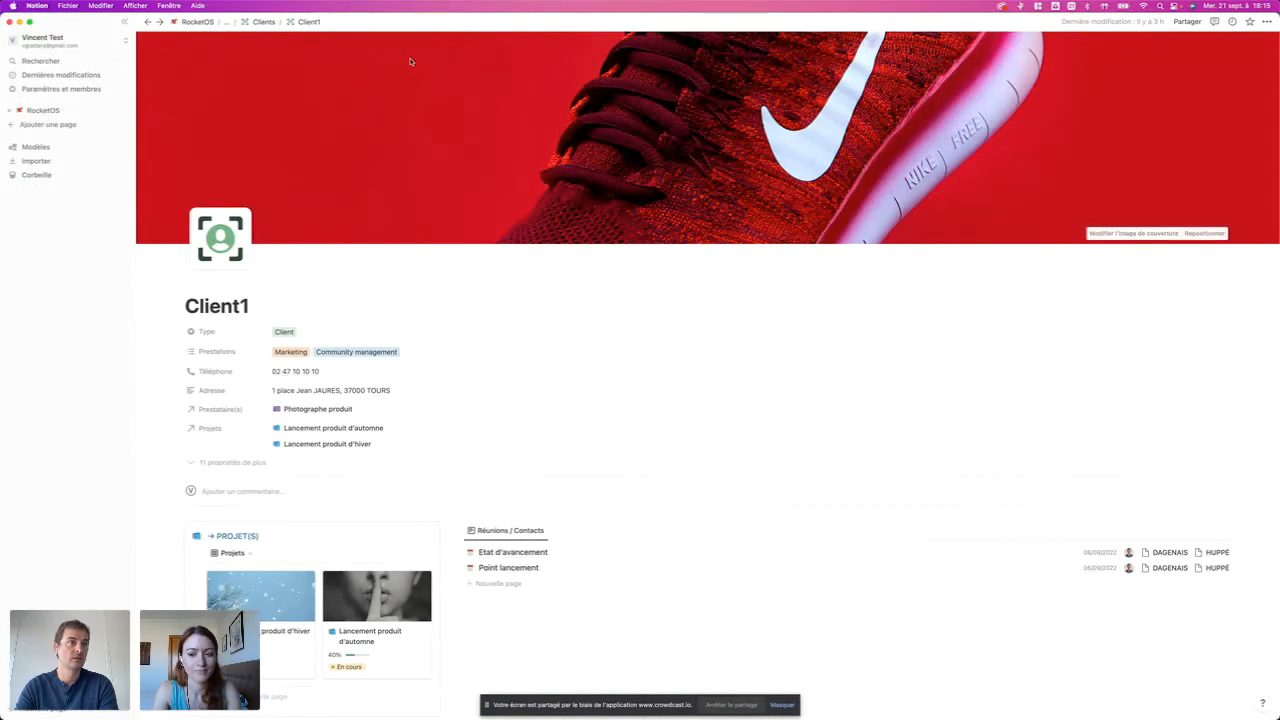
scroll(523, 377, "down", 4)
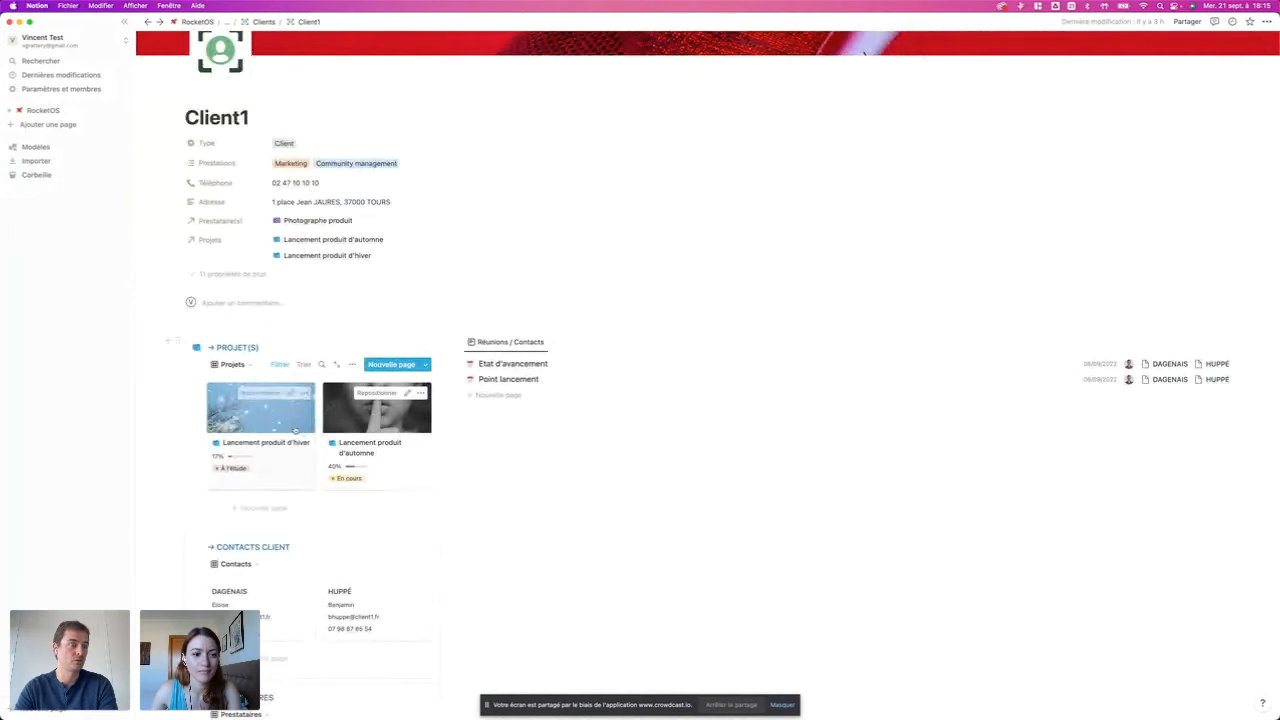
scroll(297, 430, "down", 2)
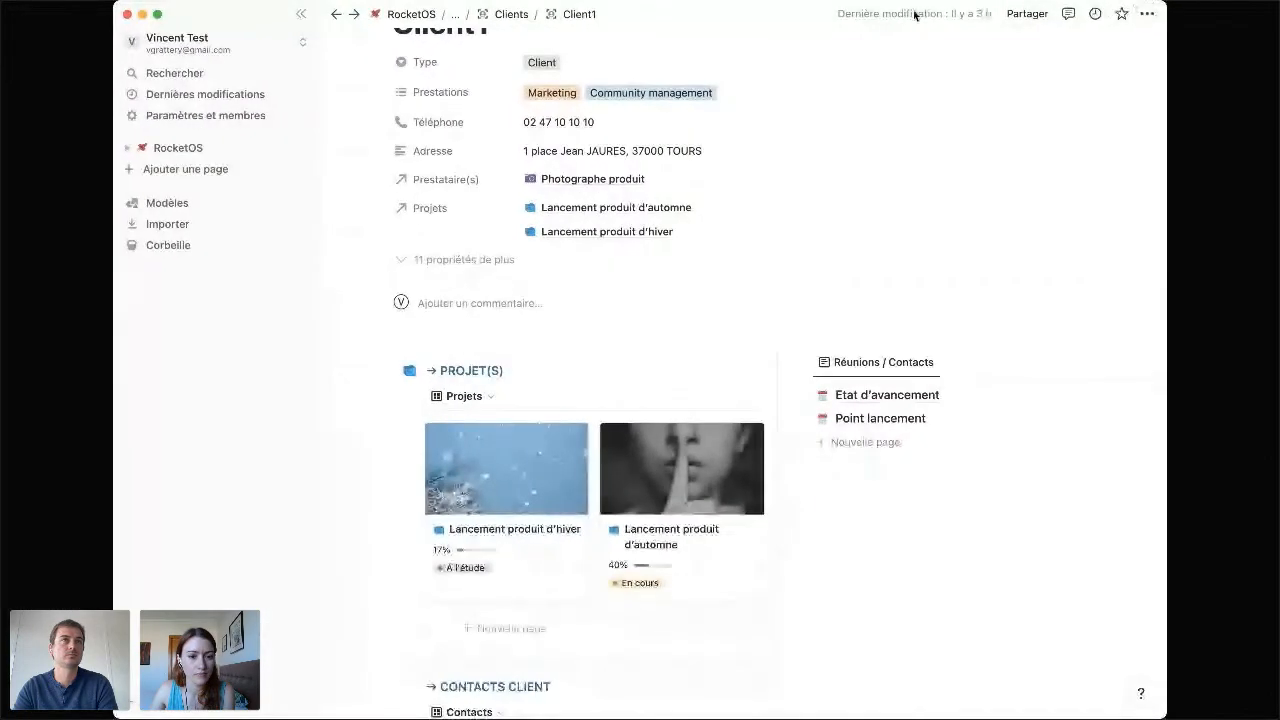
Hide the sidebar and widen the projects and contacts column on the Client1 page.
left_click(300, 14)
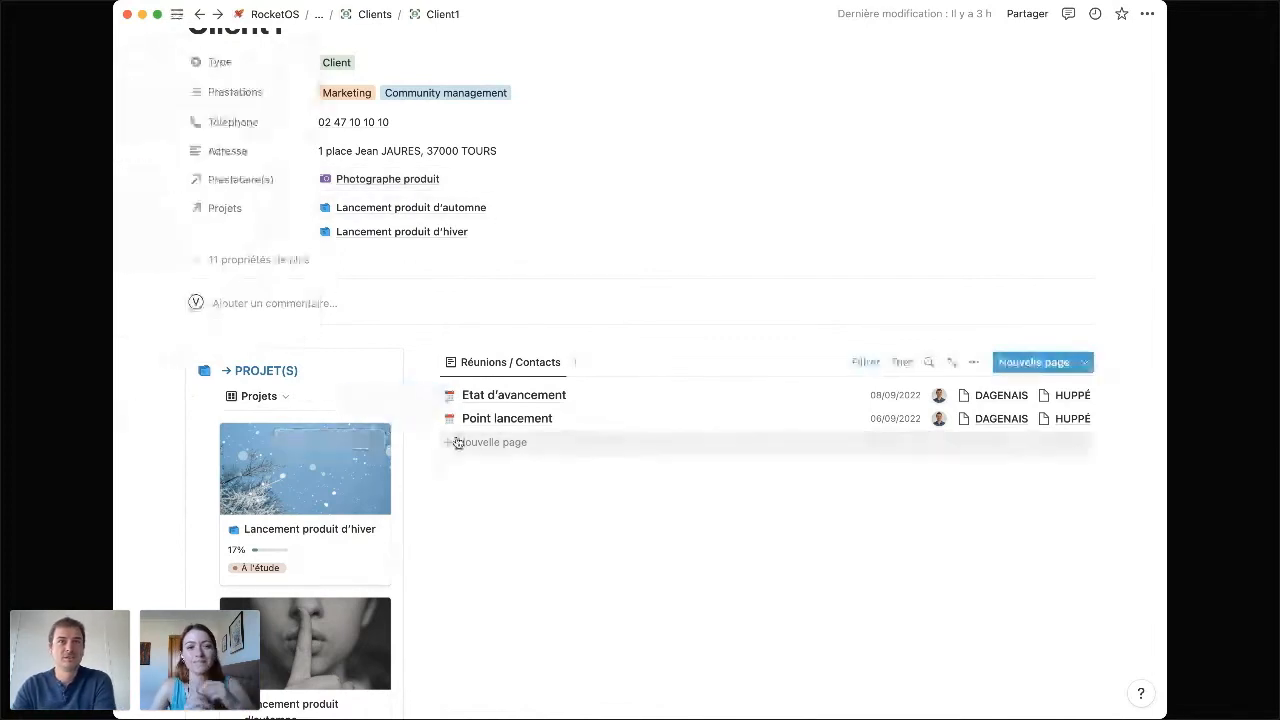
left_click_drag(418, 479, 475, 479)
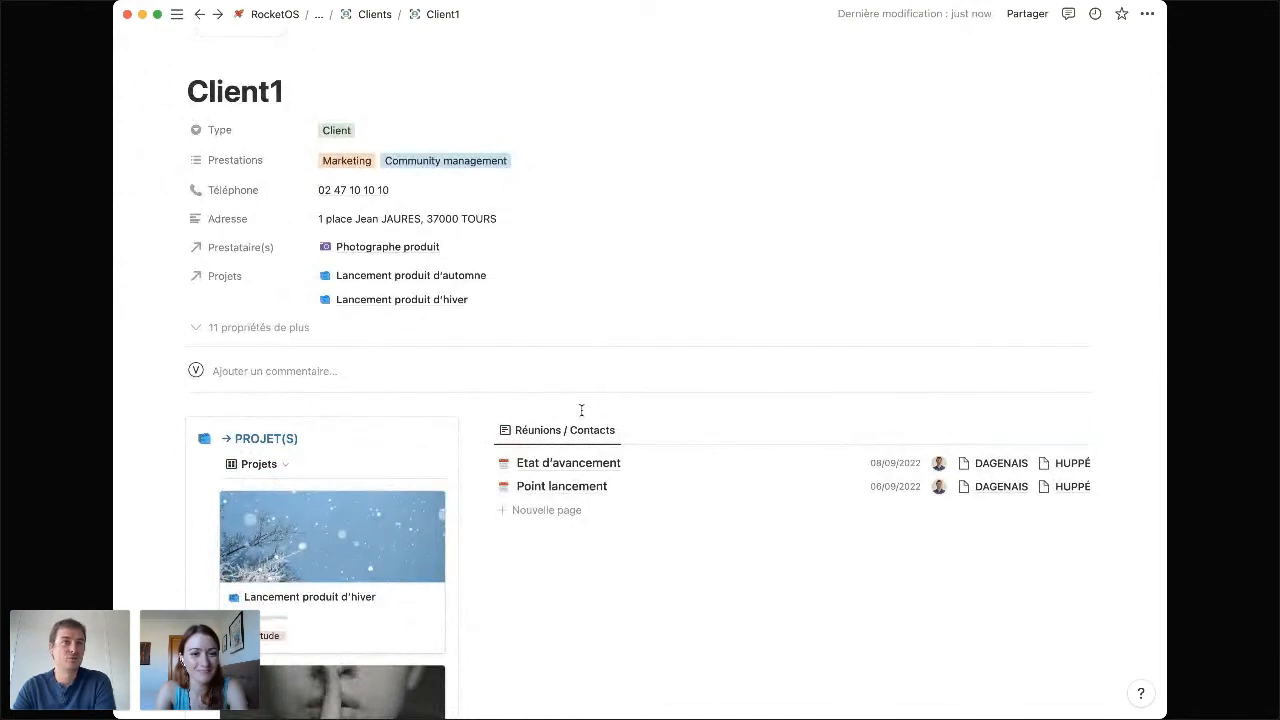
scroll(581, 410, "down", 4)
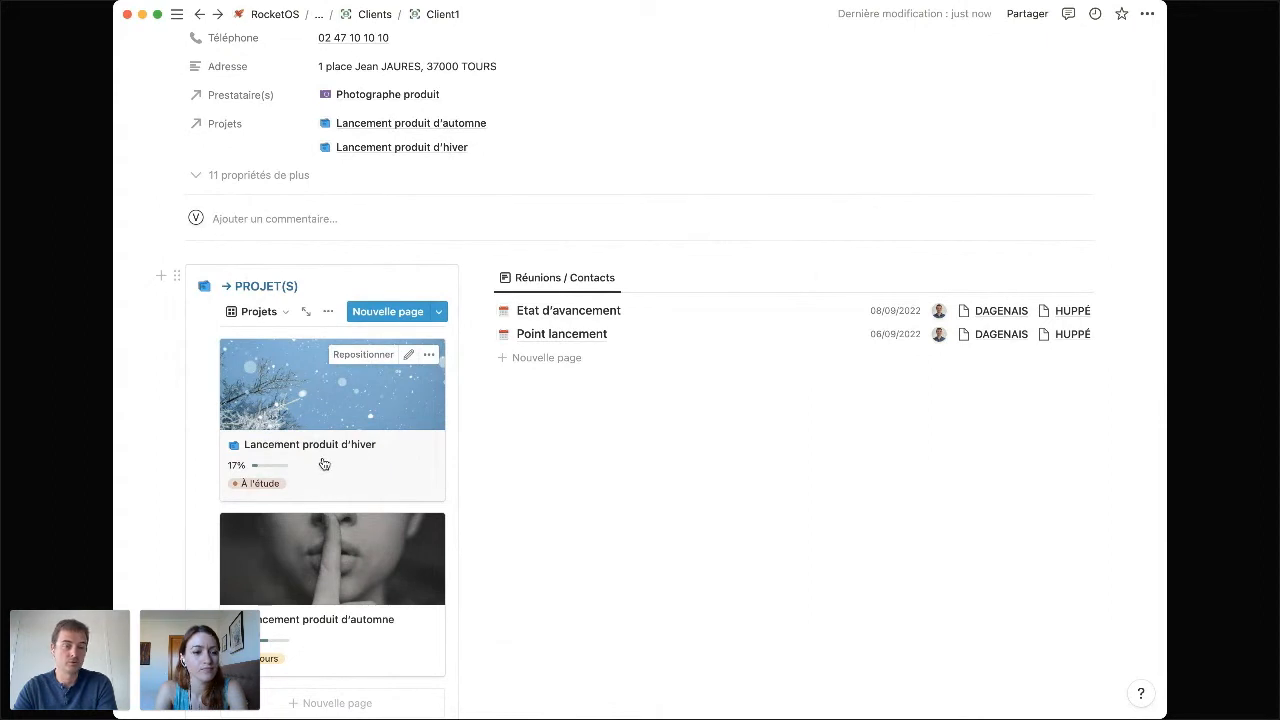
scroll(330, 464, "down", 4)
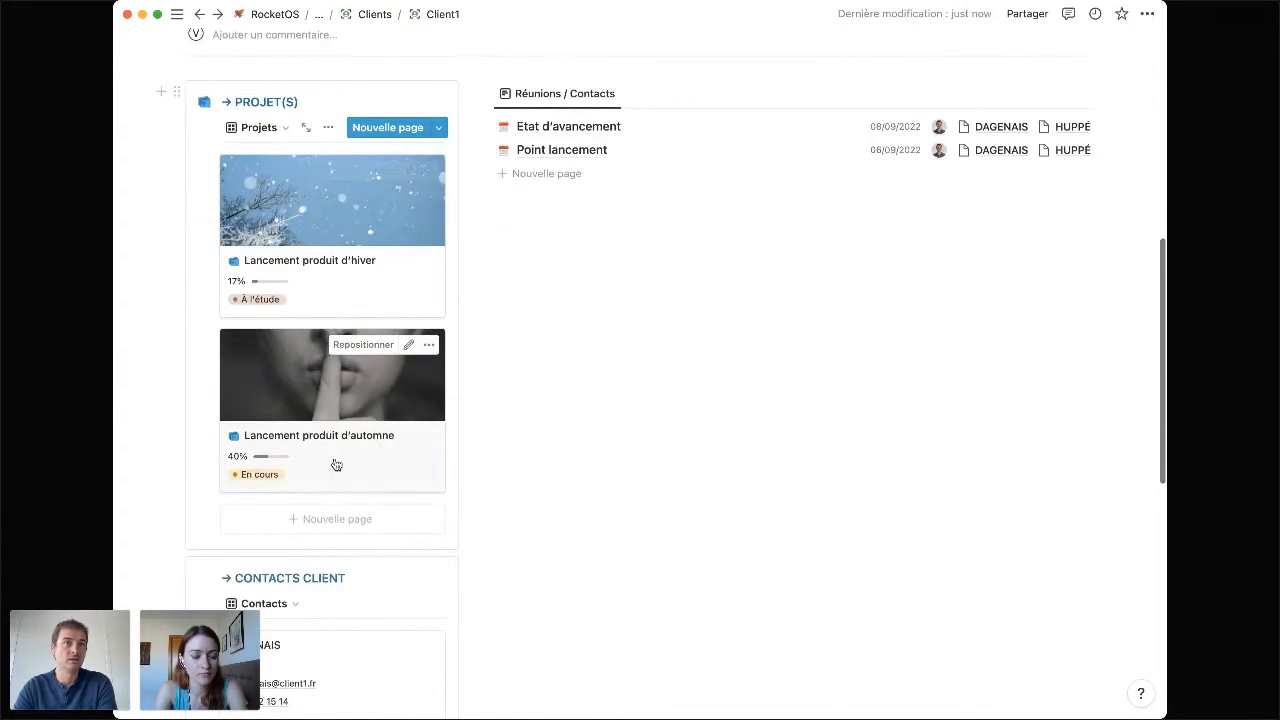
scroll(336, 464, "down", 4)
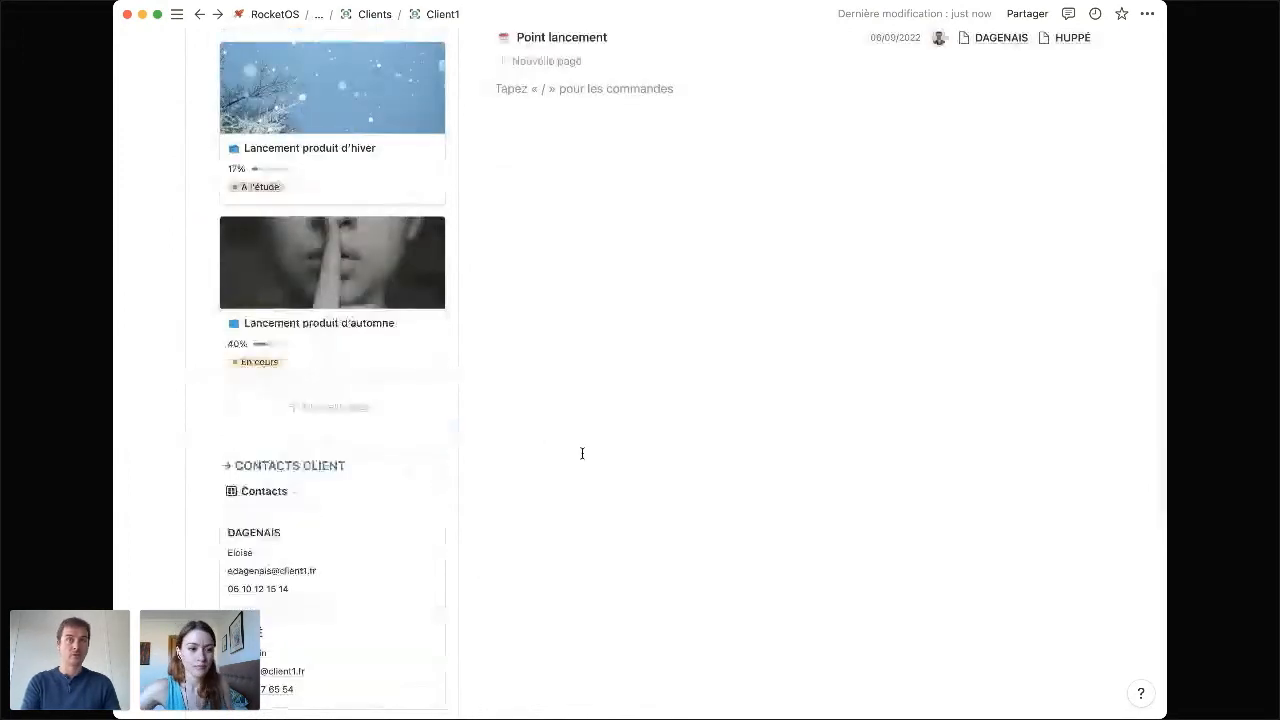
Search the workspace for the first client contact by surname and open that contact's record.
key("super+k")
type("f")
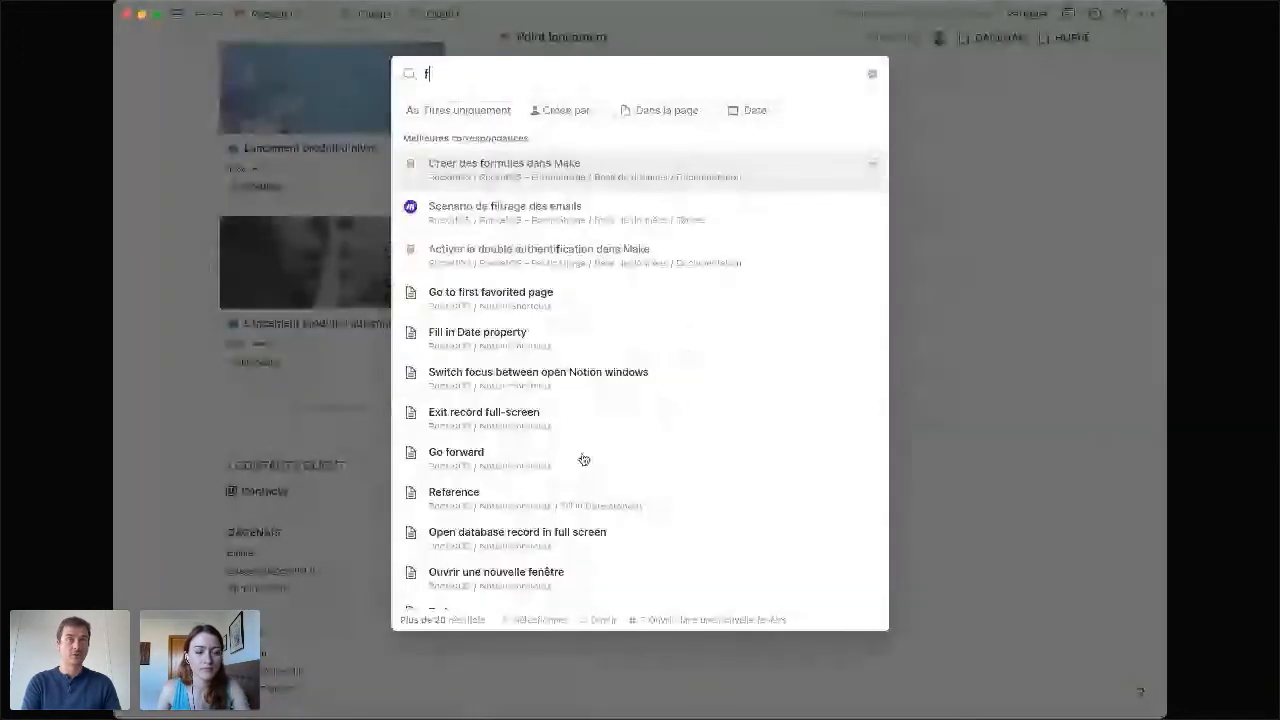
type("agenais")
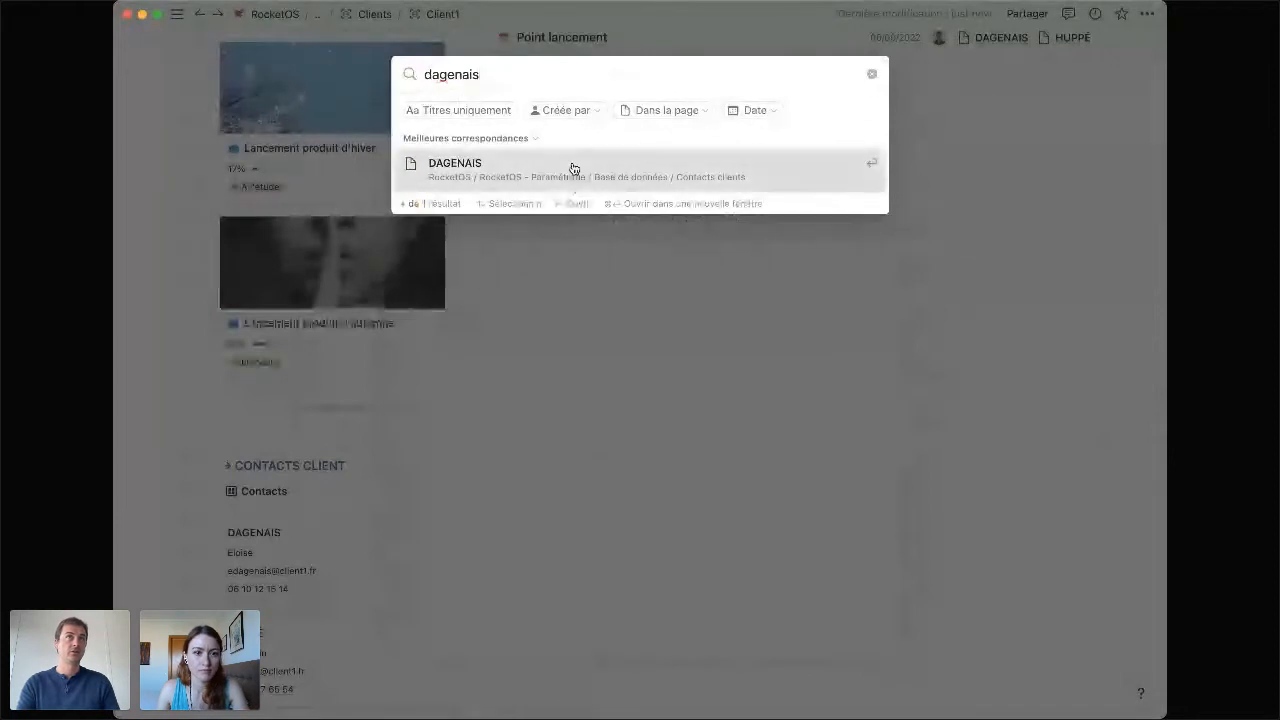
left_click(573, 168)
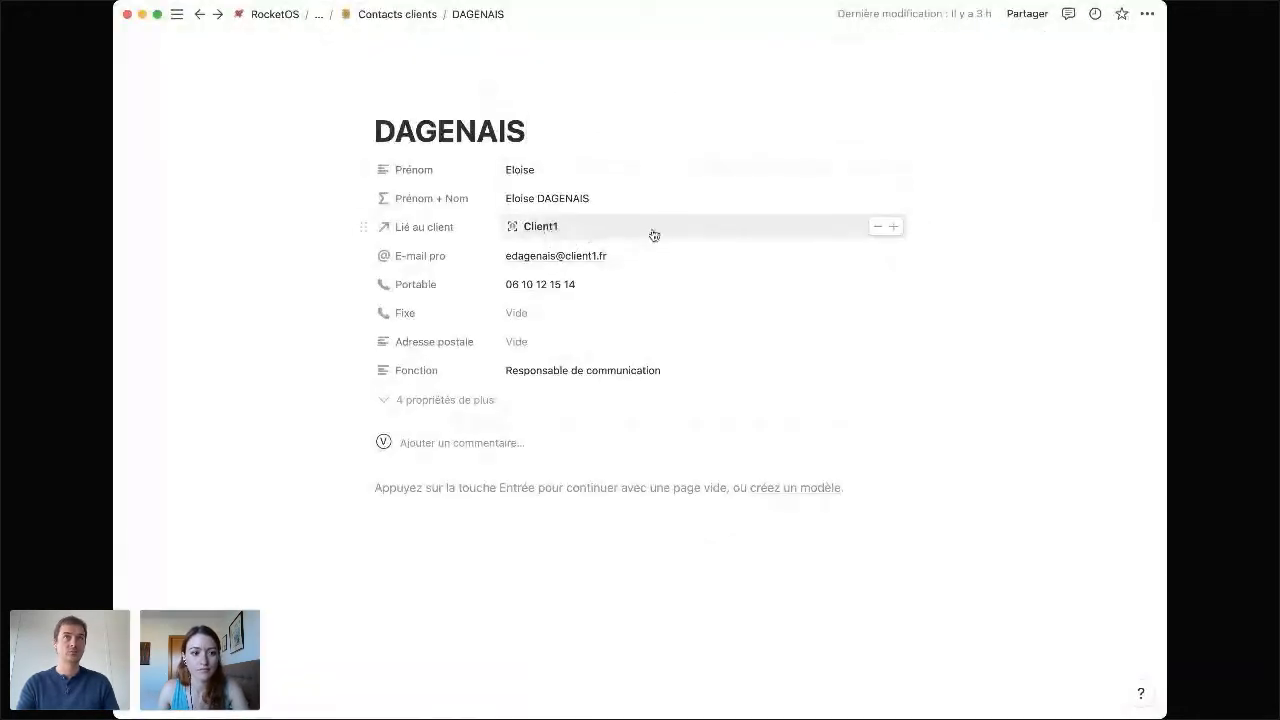
Open the client linked to this contact, Client1, and display its record as a full page.
left_click(546, 226)
scroll(532, 260, "down", 5)
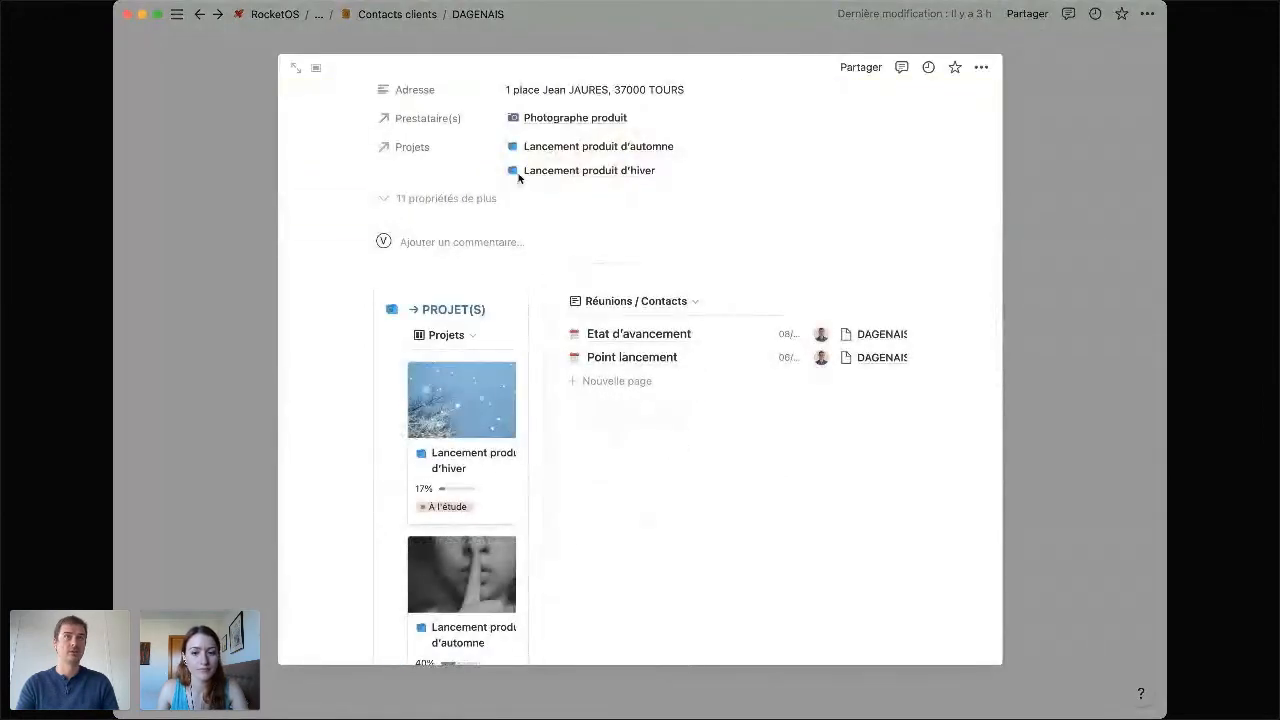
left_click(293, 70)
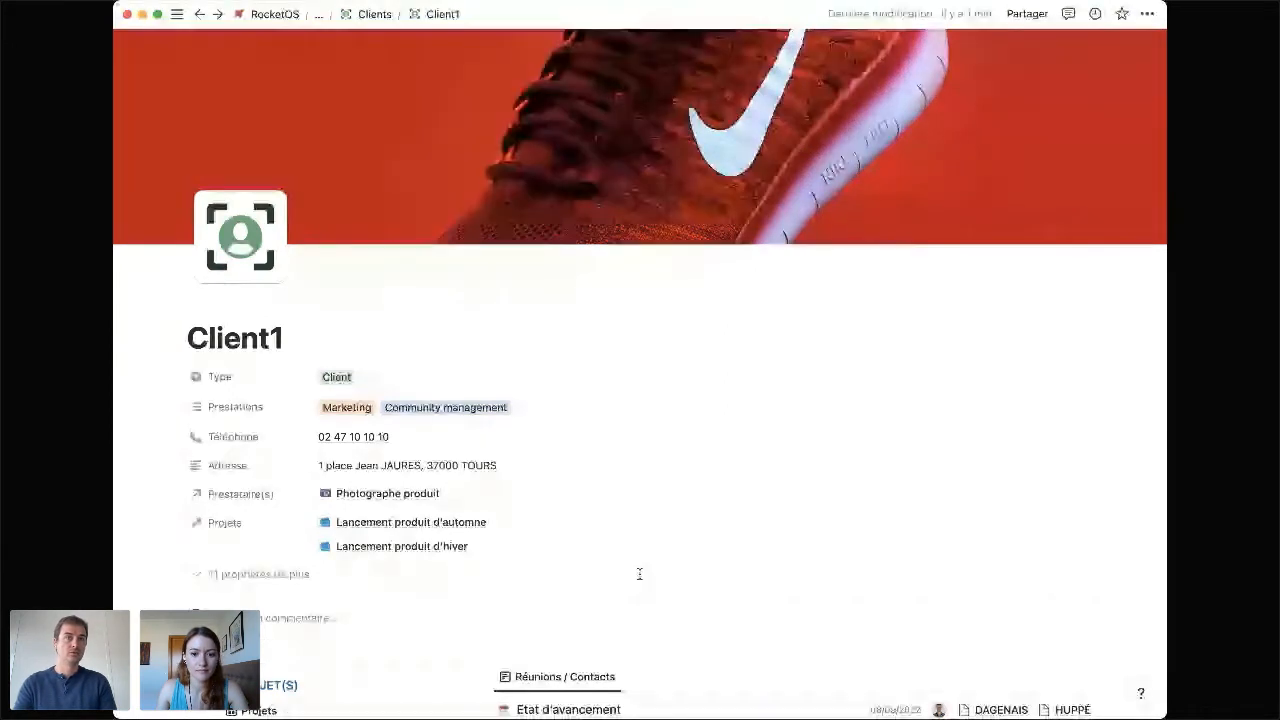
Review the Client1 page's service providers, projects and meetings, then open the Point lancement meeting record and close it.
scroll(639, 573, "down", 10)
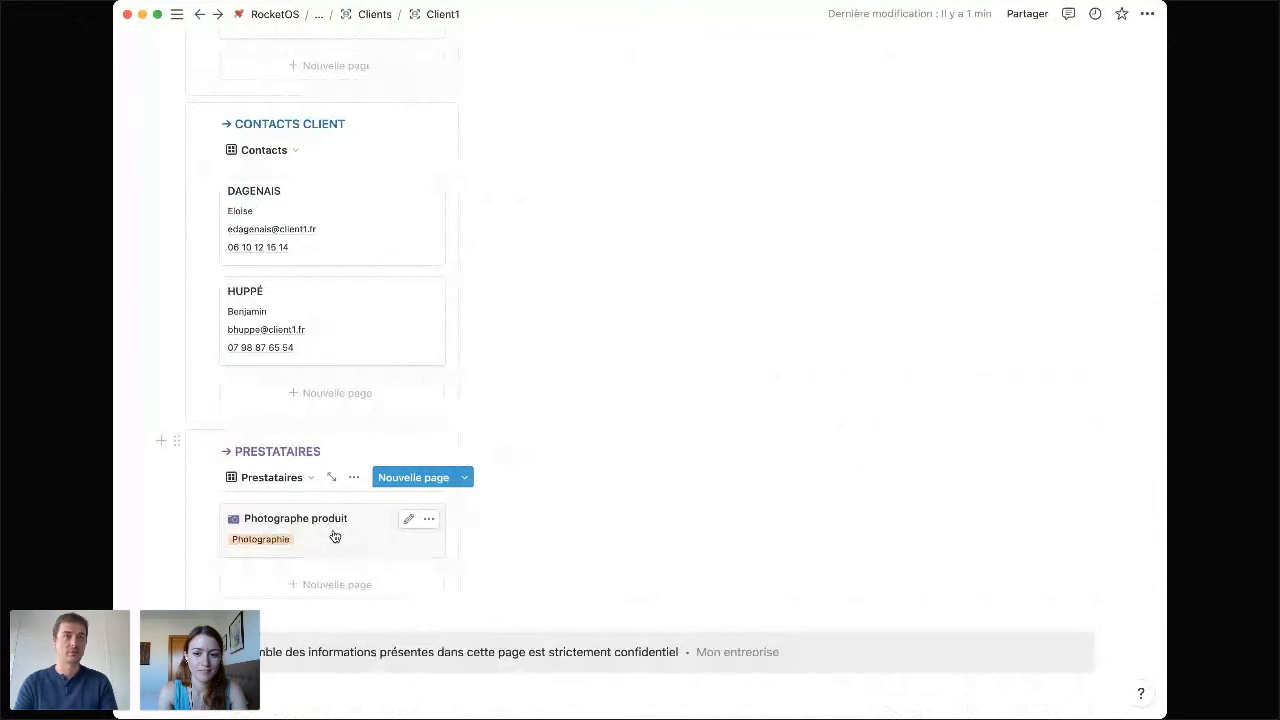
scroll(678, 500, "up", 5)
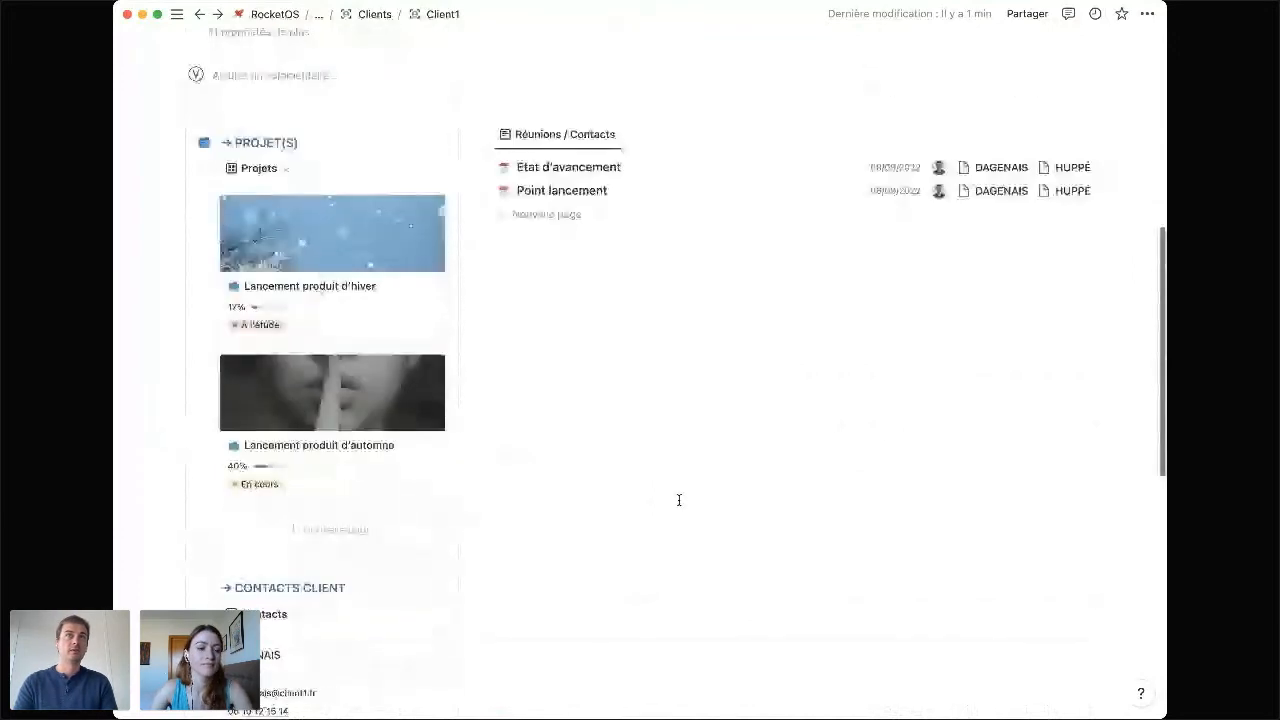
scroll(679, 500, "up", 2)
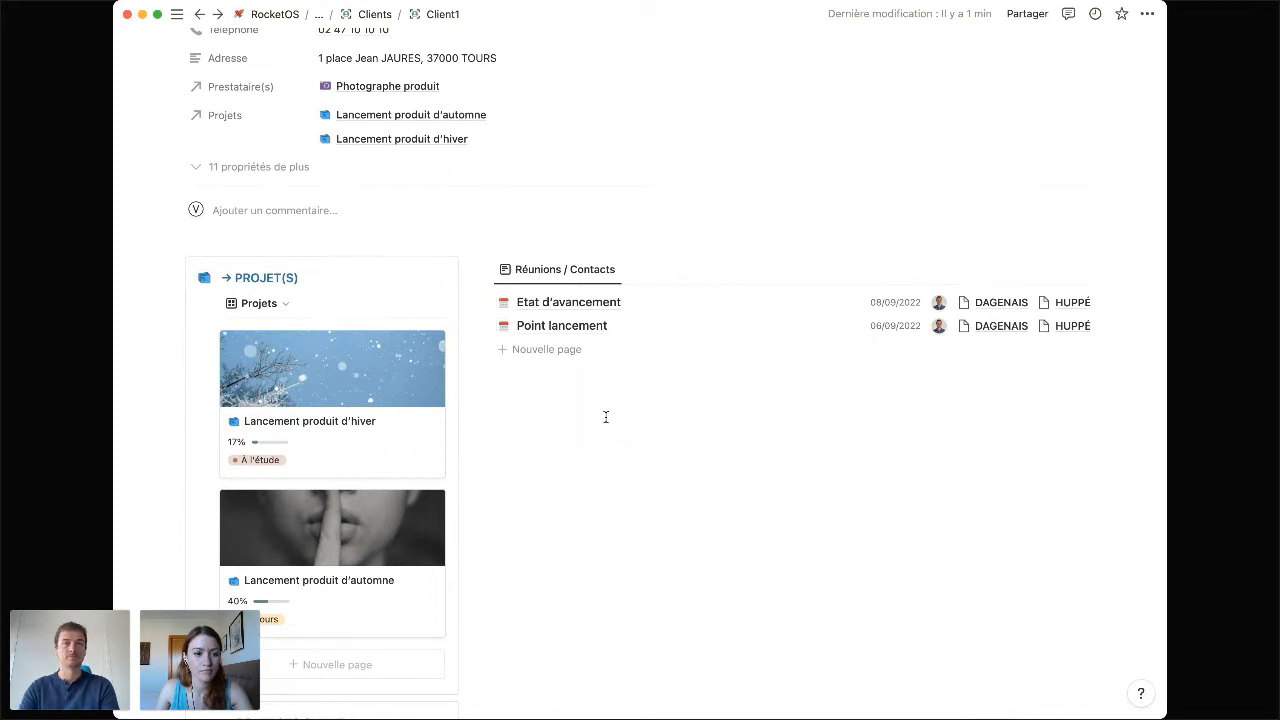
left_click(582, 328)
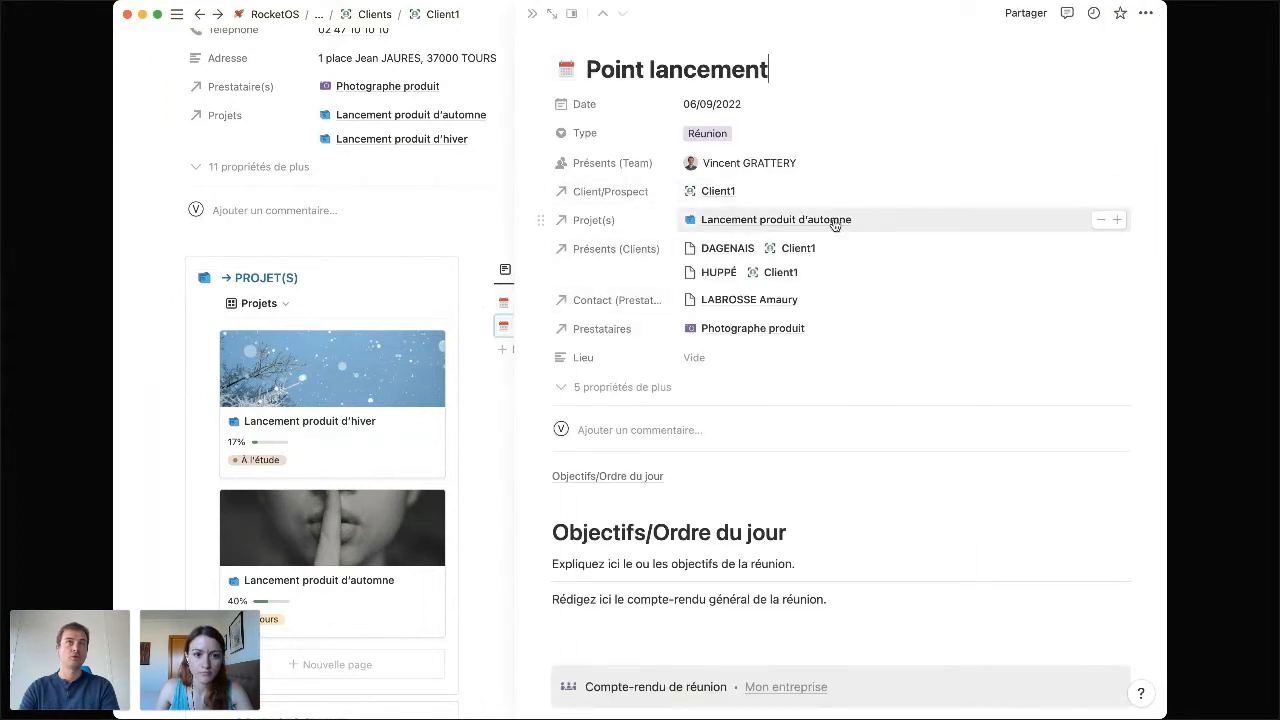
left_click(532, 14)
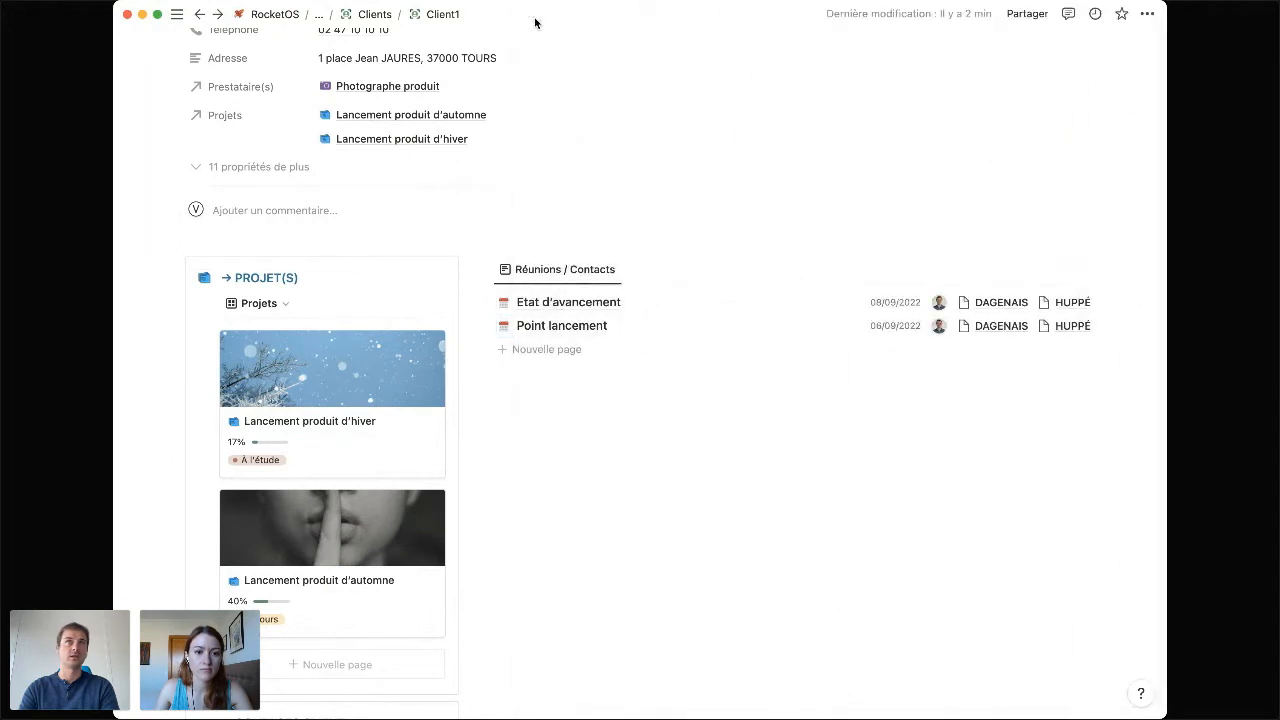
Open the Lancement produit d'automne project as a full page and examine its properties, meetings, documentation and tasks.
left_click(357, 554)
left_click(297, 66)
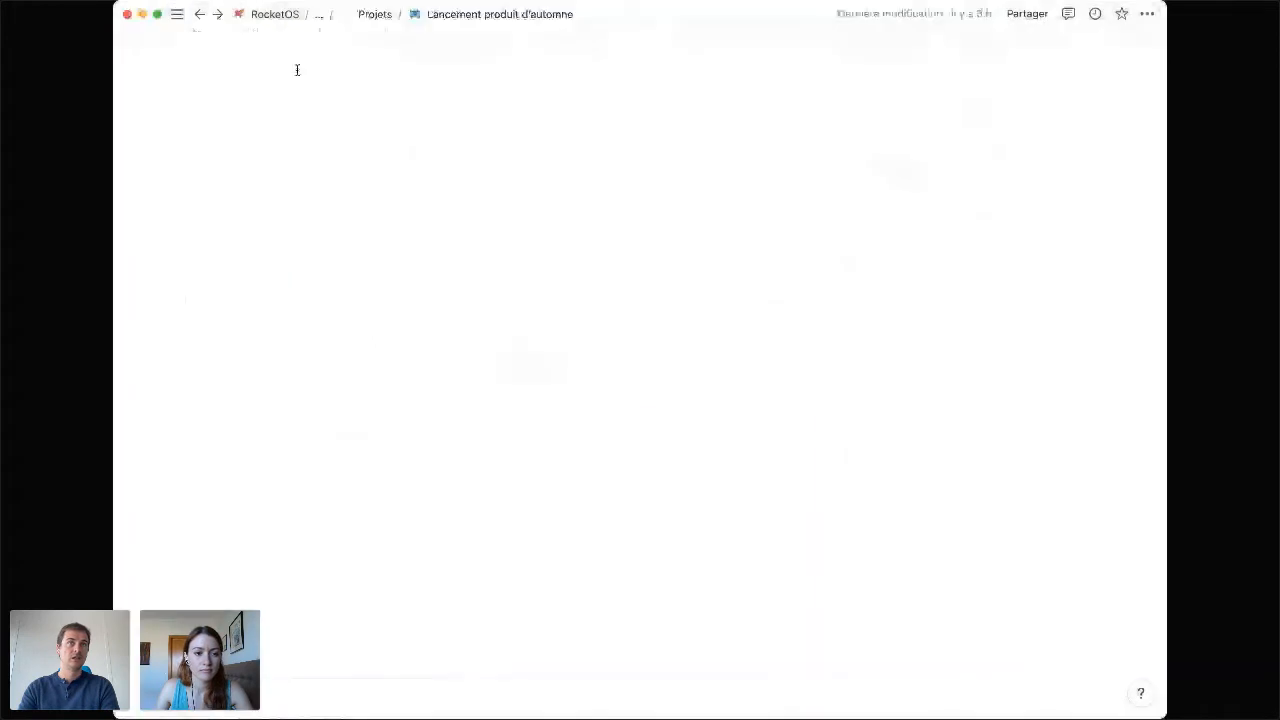
scroll(776, 342, "down", 2)
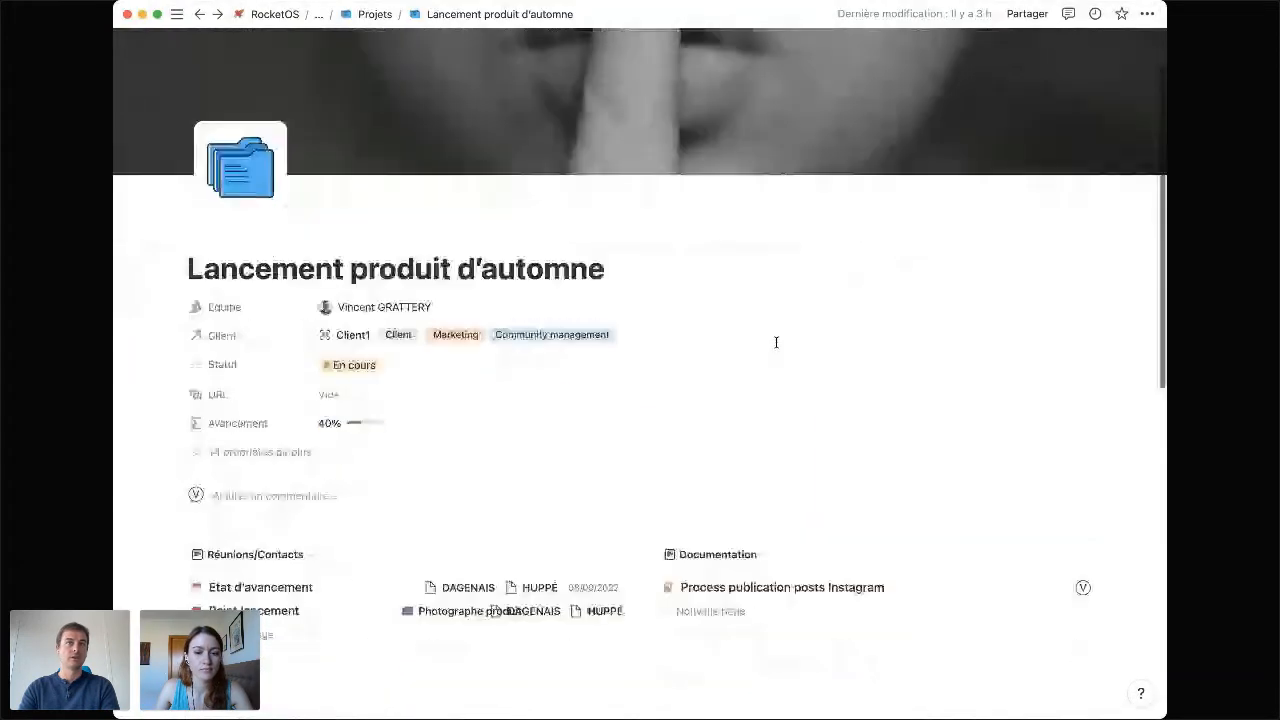
scroll(776, 342, "down", 3)
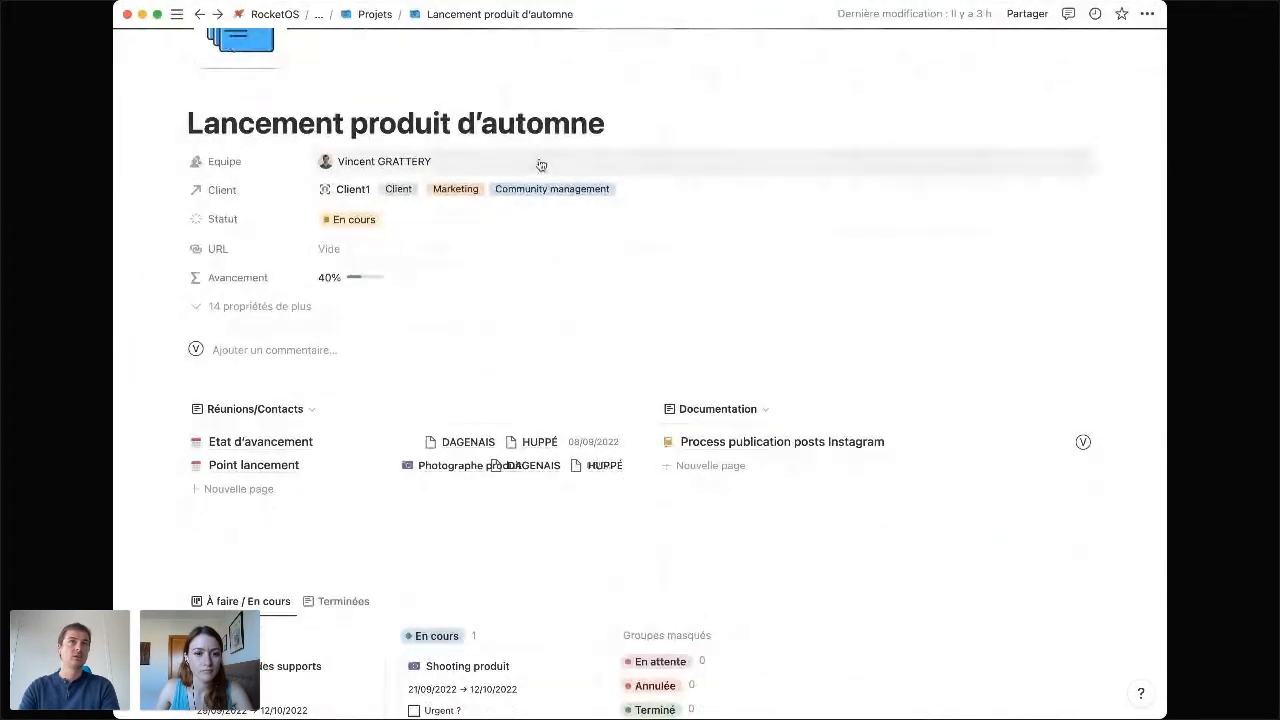
scroll(720, 210, "down", 2)
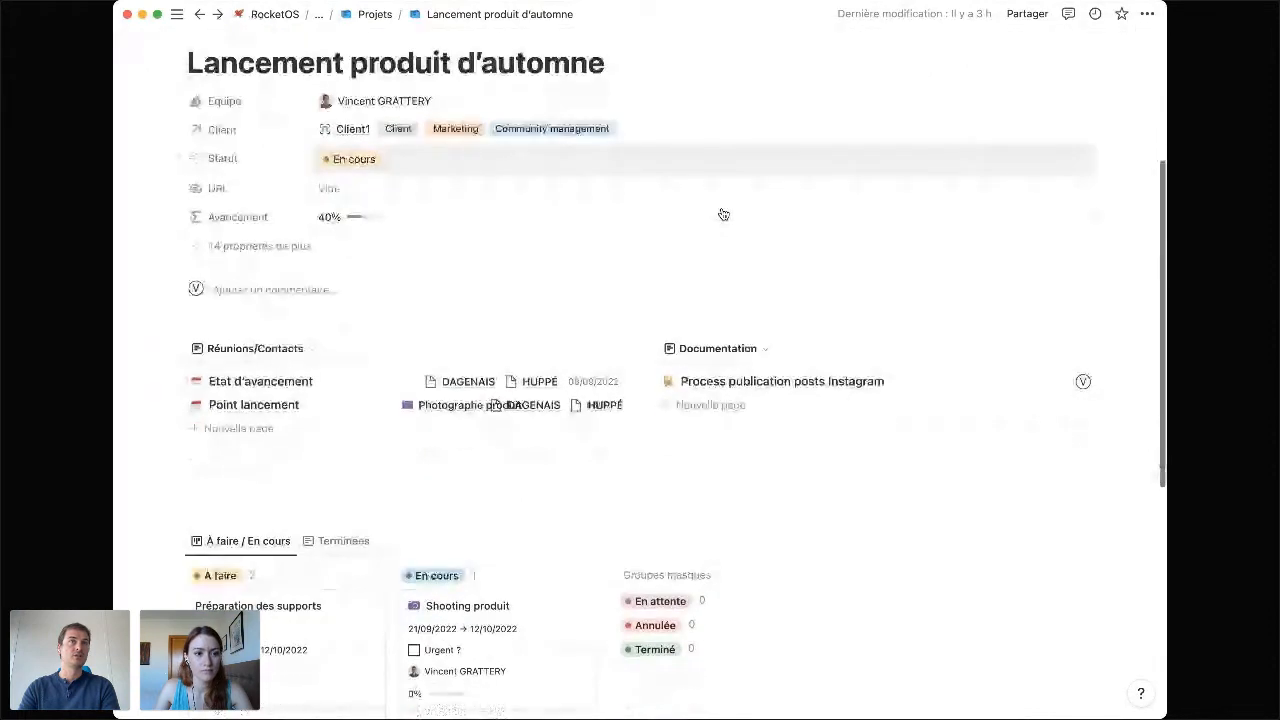
scroll(720, 230, "up", 1)
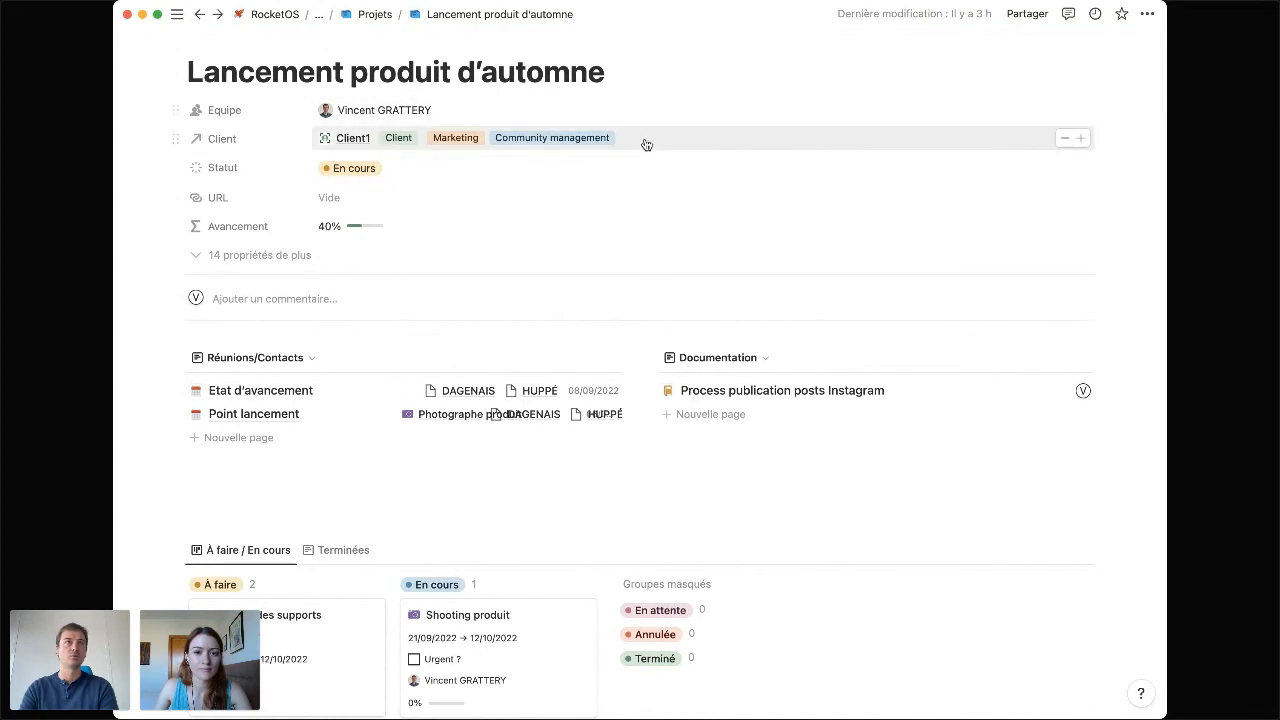
Preview the client record linked to the autumn launch project and return to the project page.
scroll(646, 183, "up", 1)
left_click(714, 167)
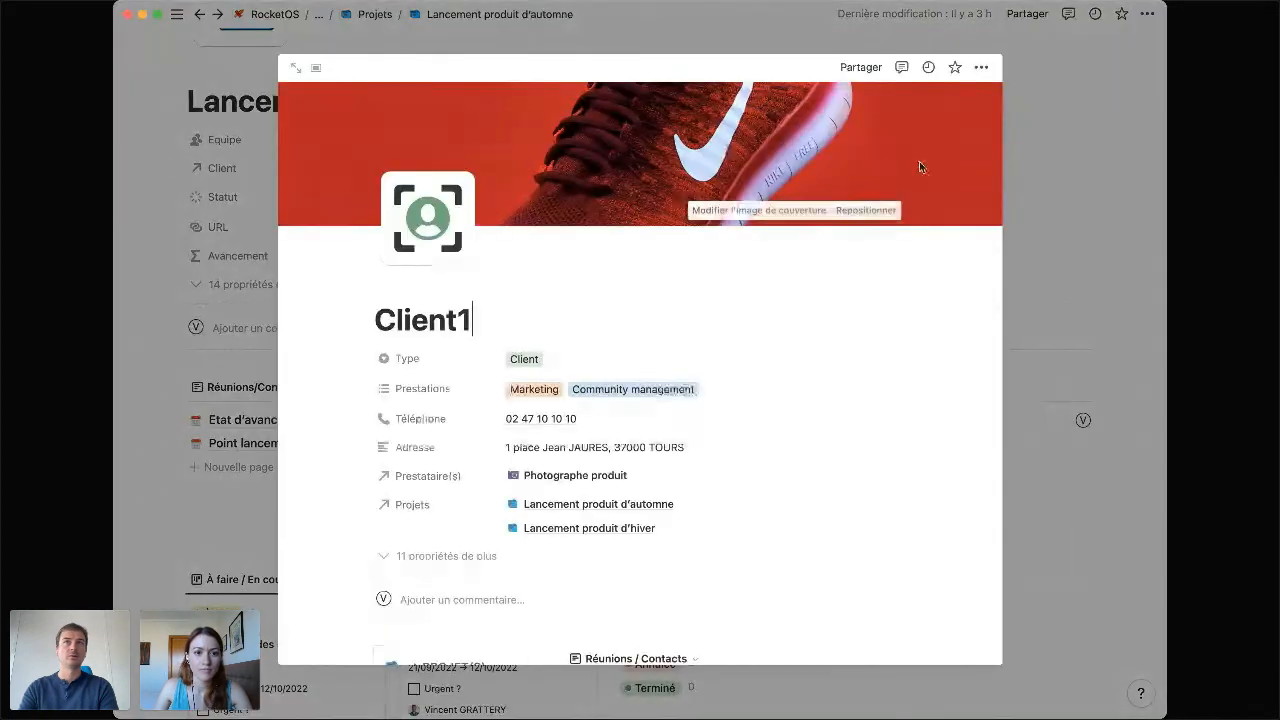
left_click(1038, 150)
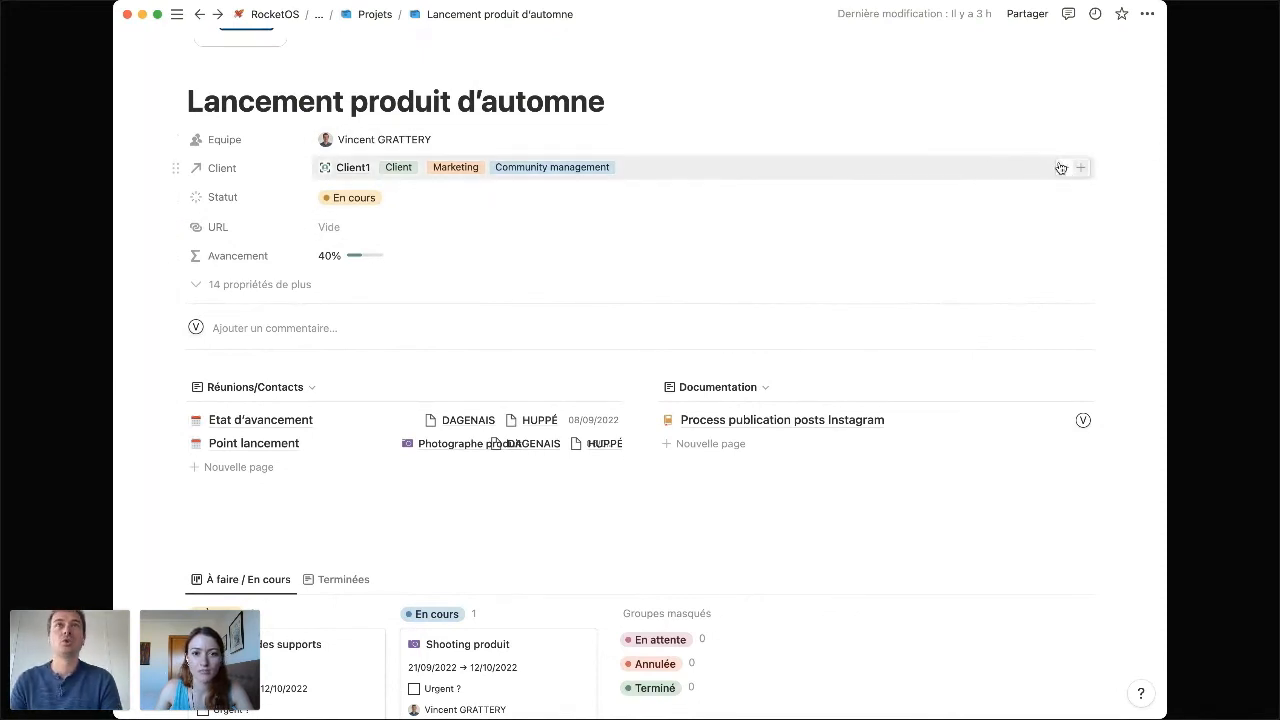
scroll(453, 187, "up", 1)
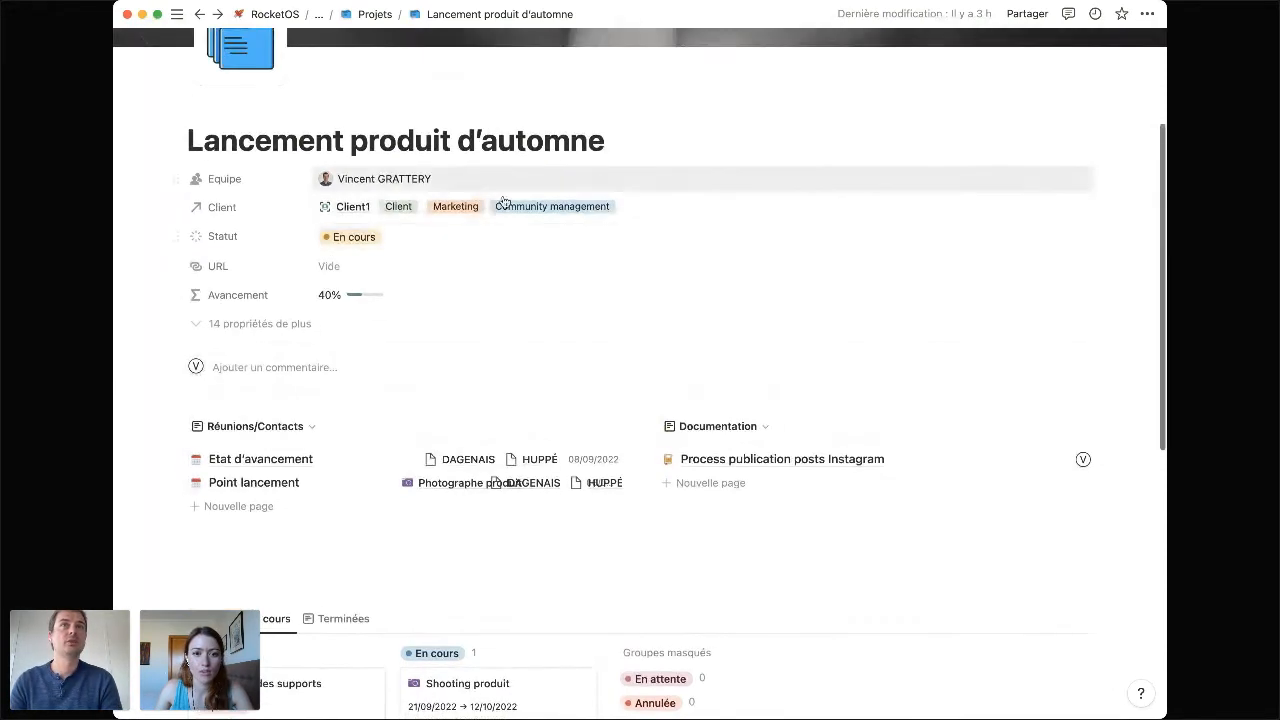
left_click(657, 205)
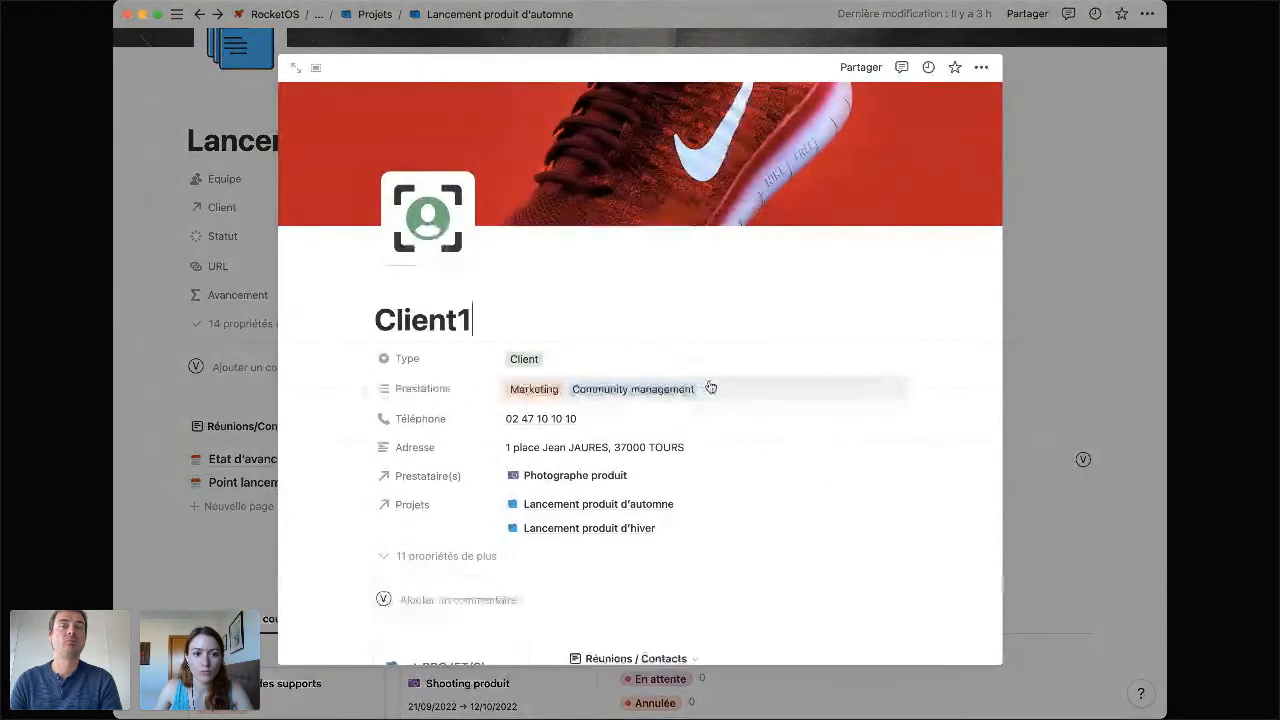
left_click(215, 254)
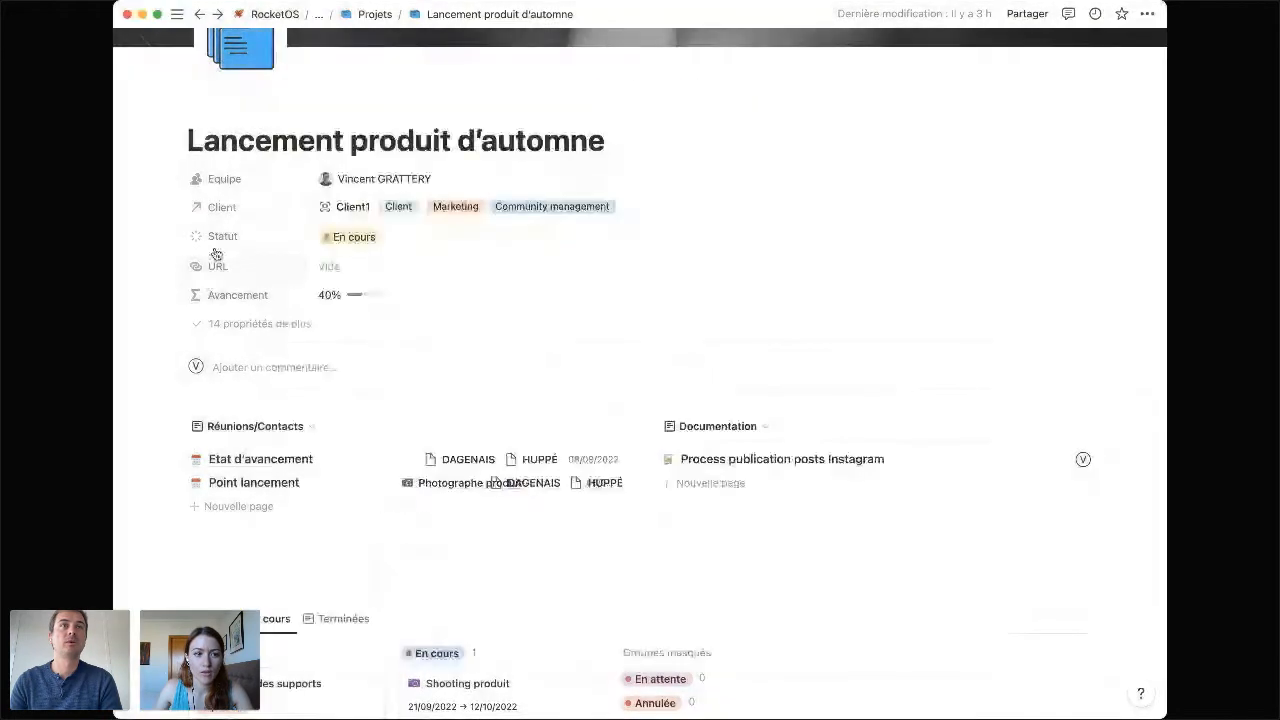
Look at the options of the project's Client property and close them without changing anything.
left_click(181, 208)
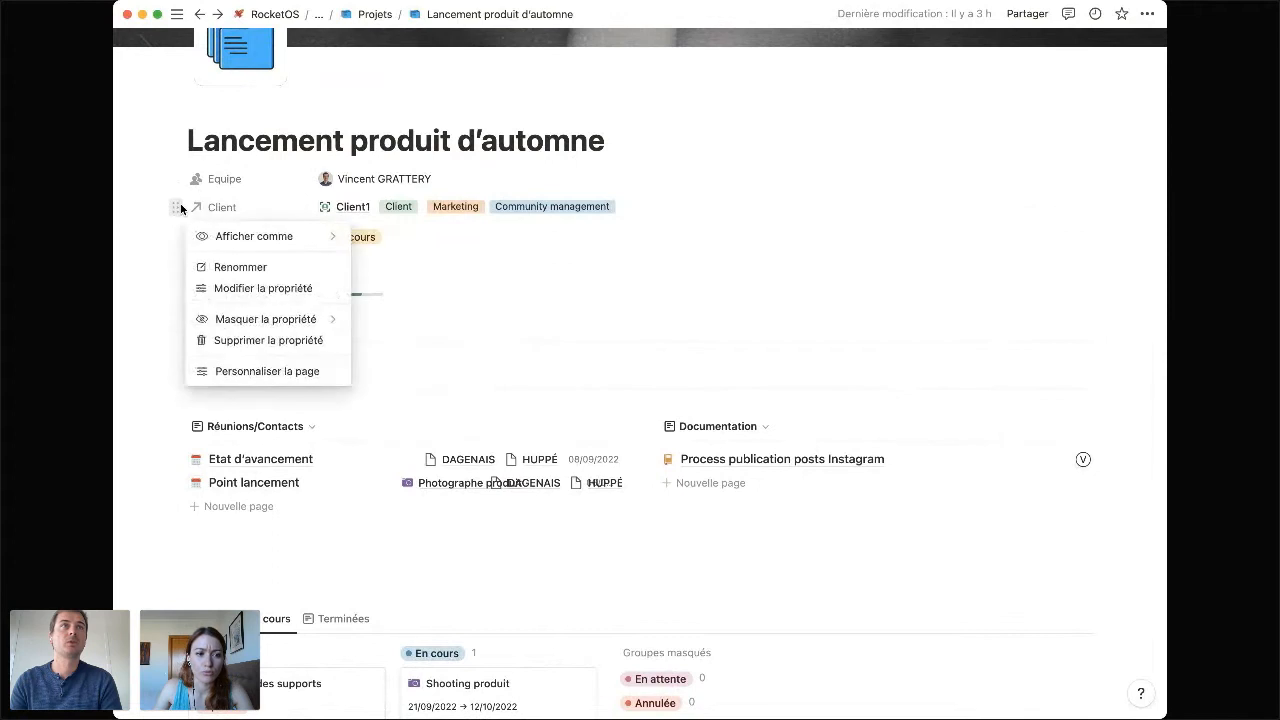
left_click(672, 214)
left_click(1042, 170)
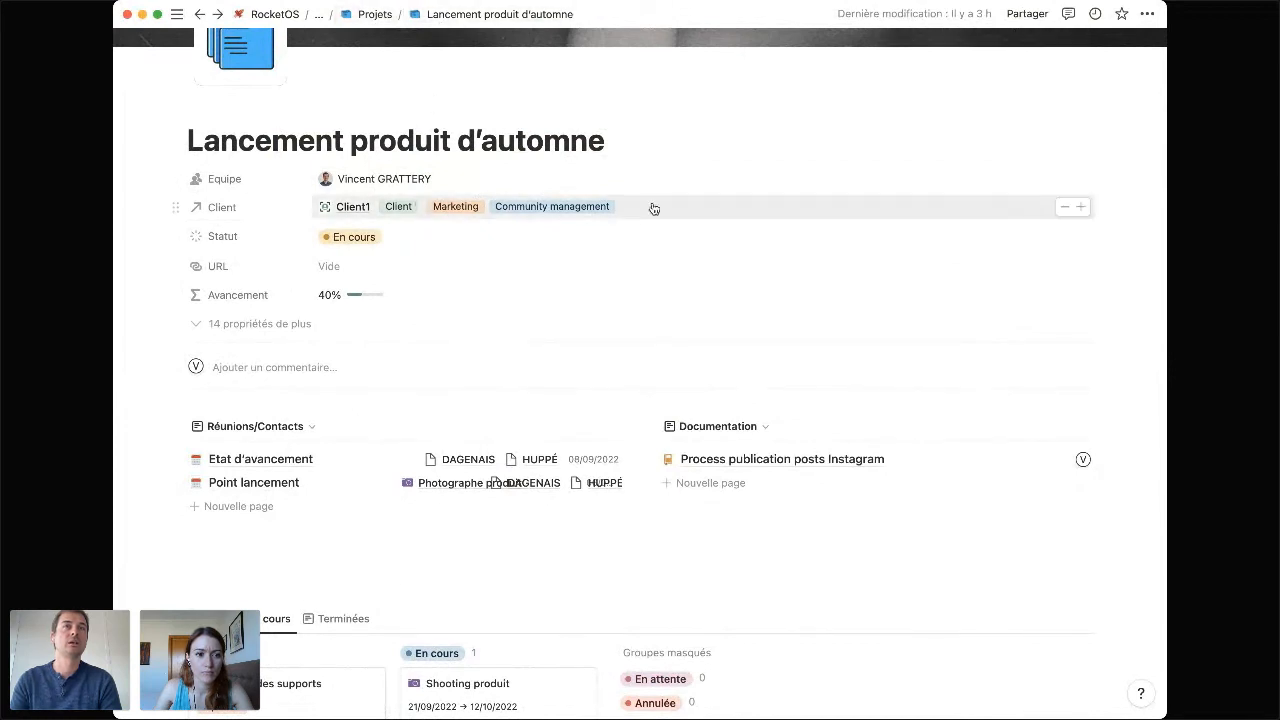
Return to the RocketOS home page, open Rocket CRM and start a new prospect record there.
left_click(389, 13)
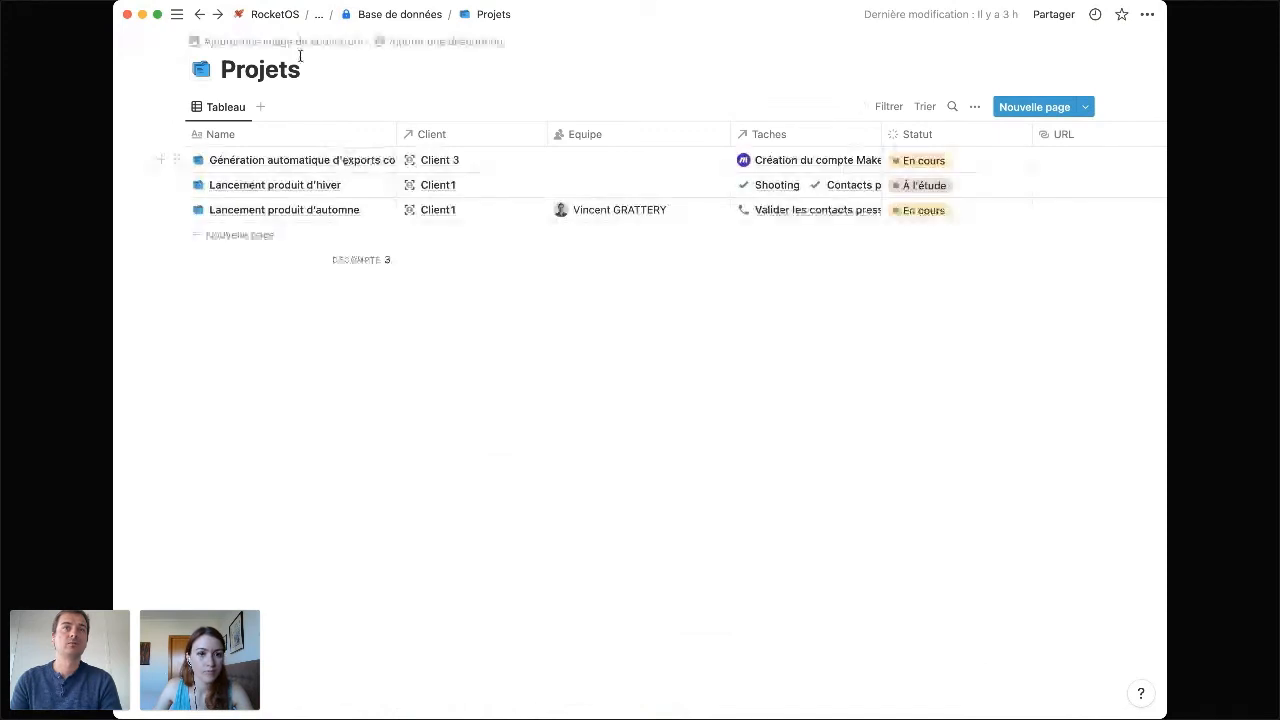
left_click(275, 15)
scroll(456, 225, "down", 20)
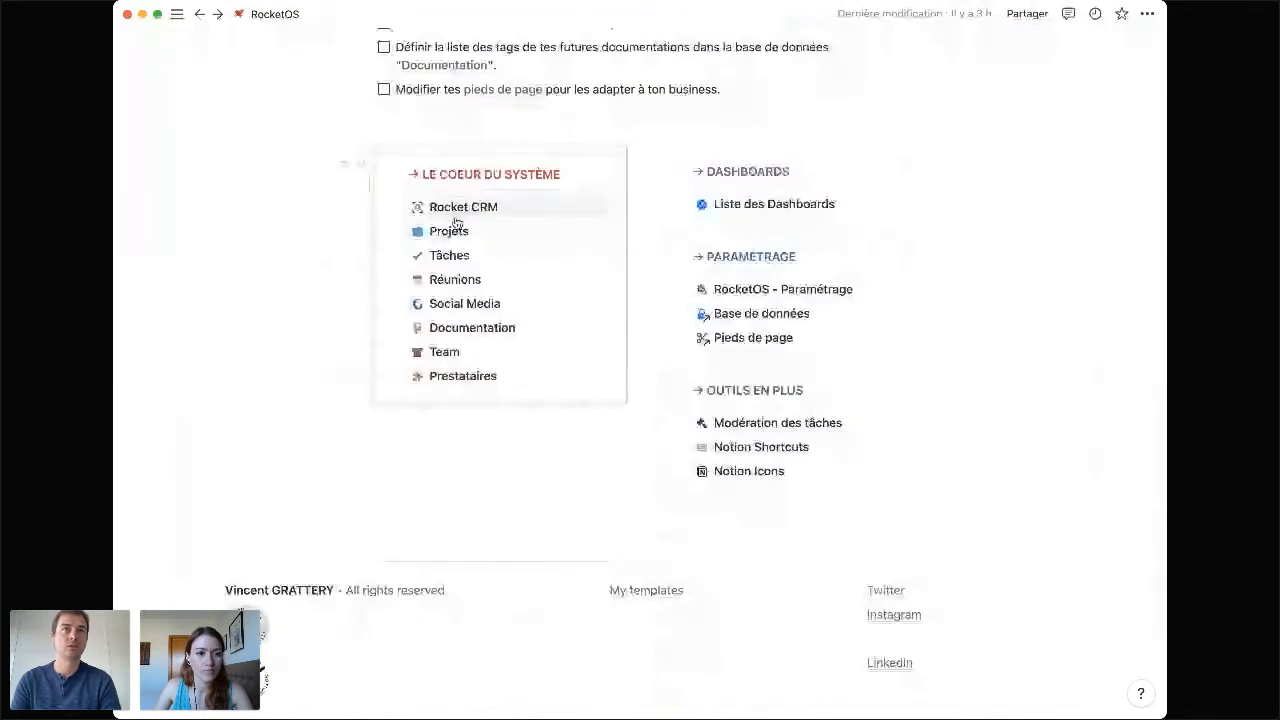
left_click(456, 207)
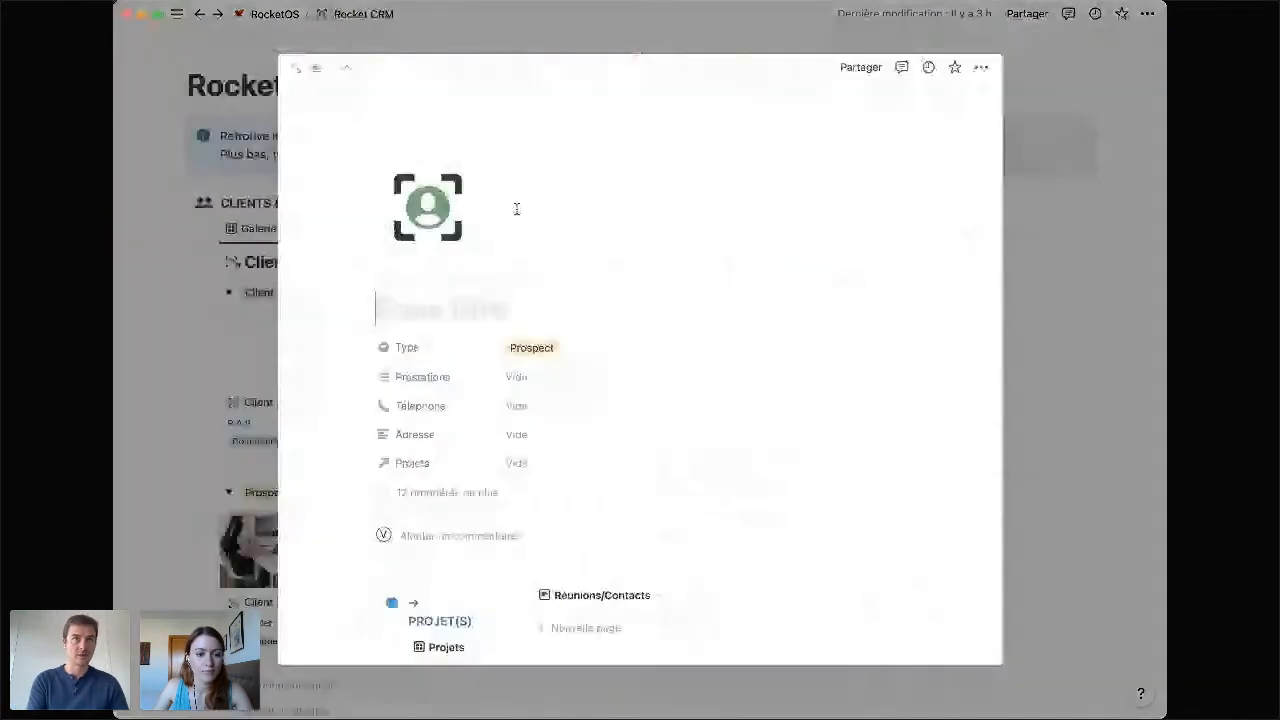
Name the new prospect Client 4, set its Prestations to Marketing and close the record.
type("Cl")
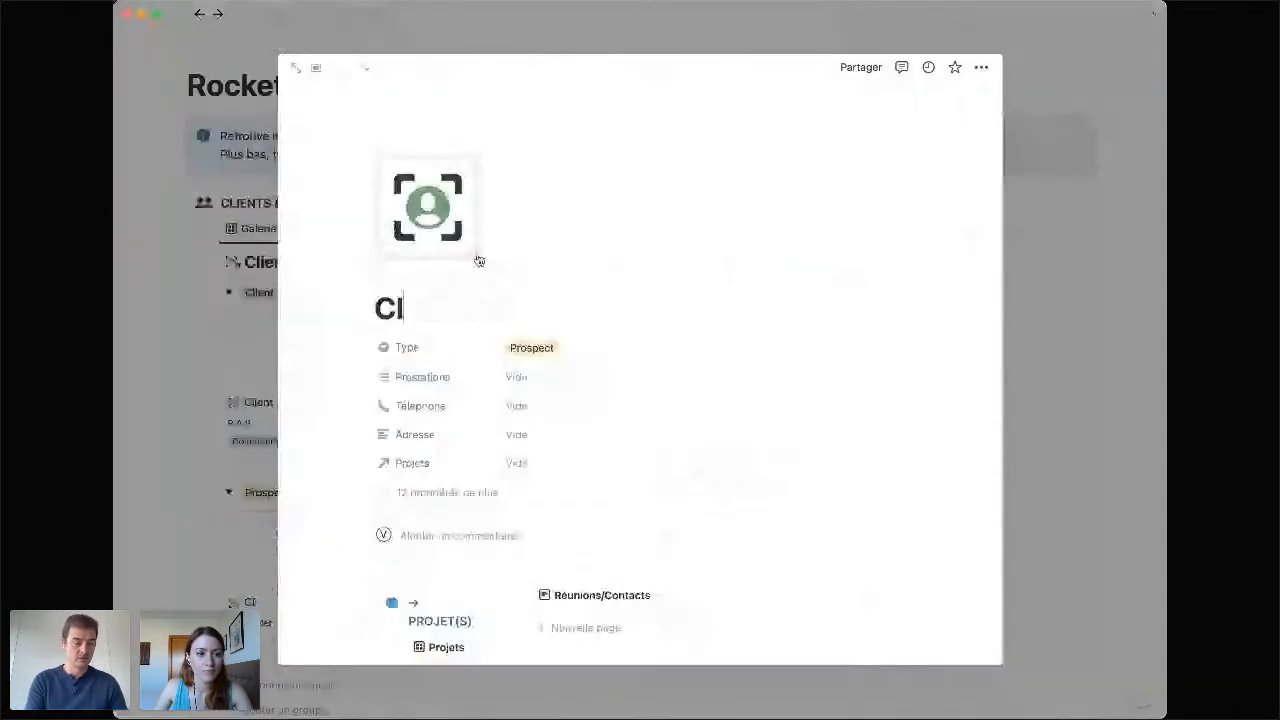
type("ient 4")
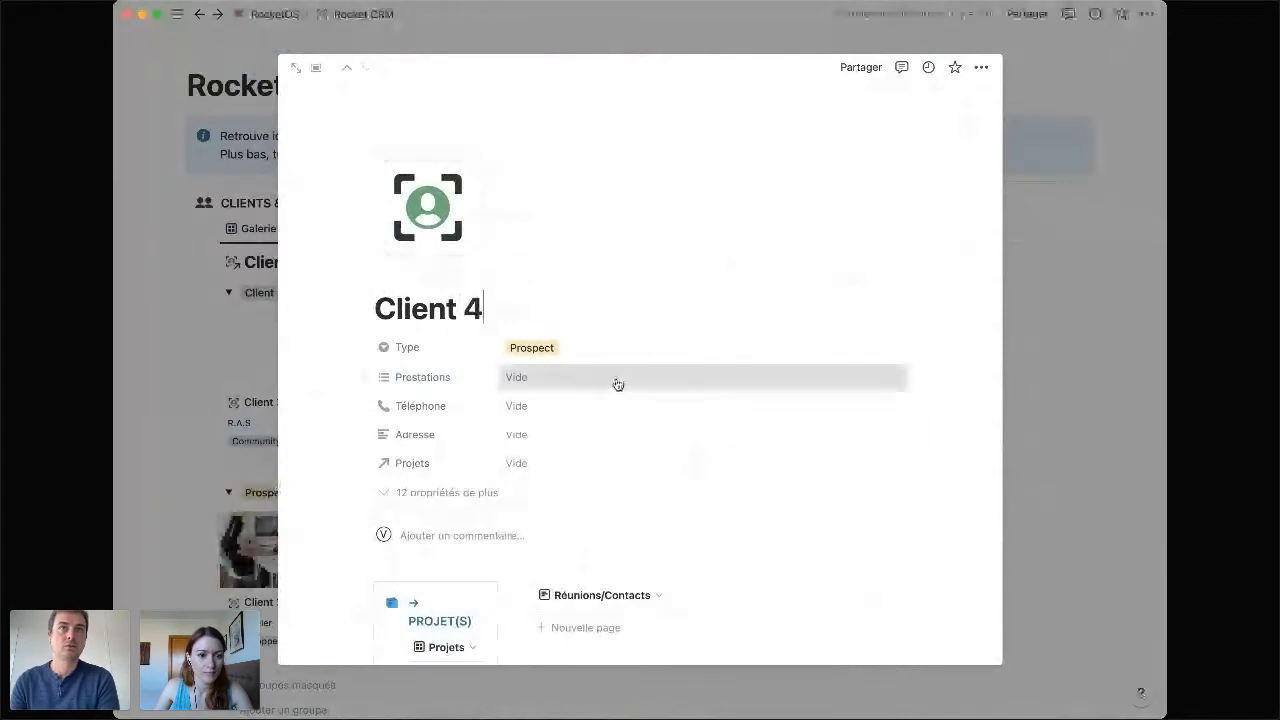
left_click(618, 384)
left_click(623, 346)
left_click(968, 378)
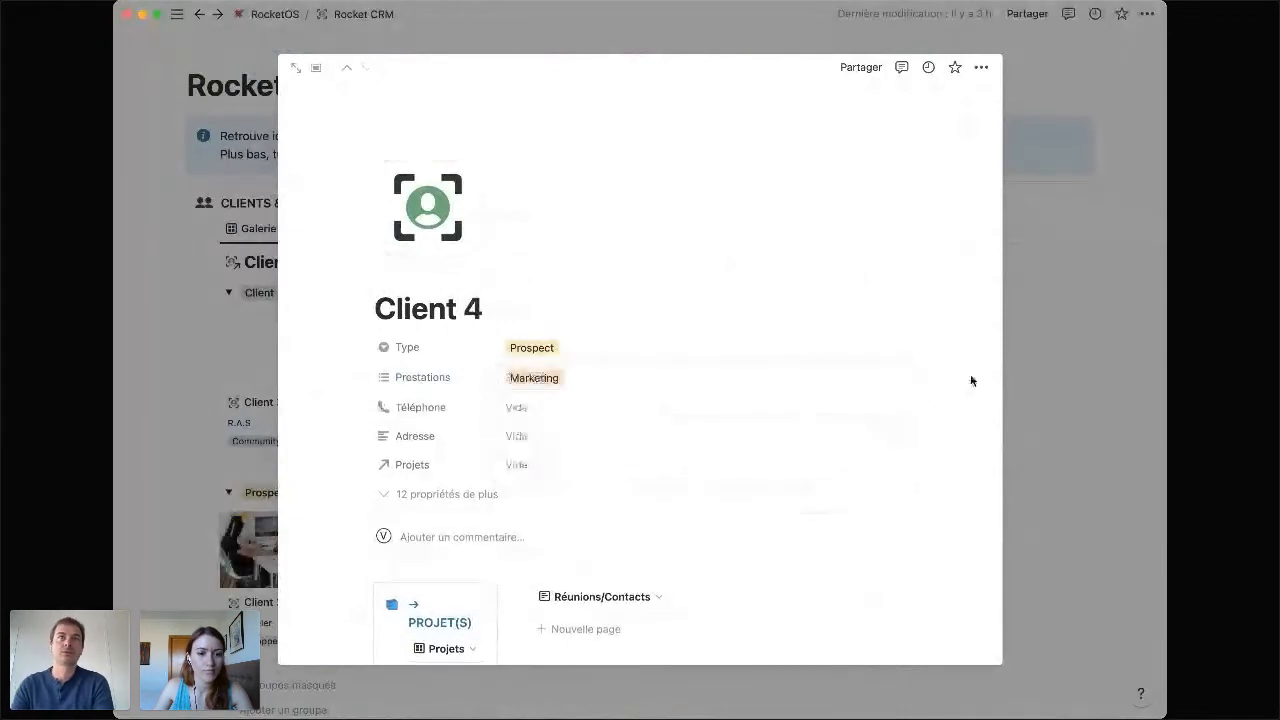
left_click(1020, 437)
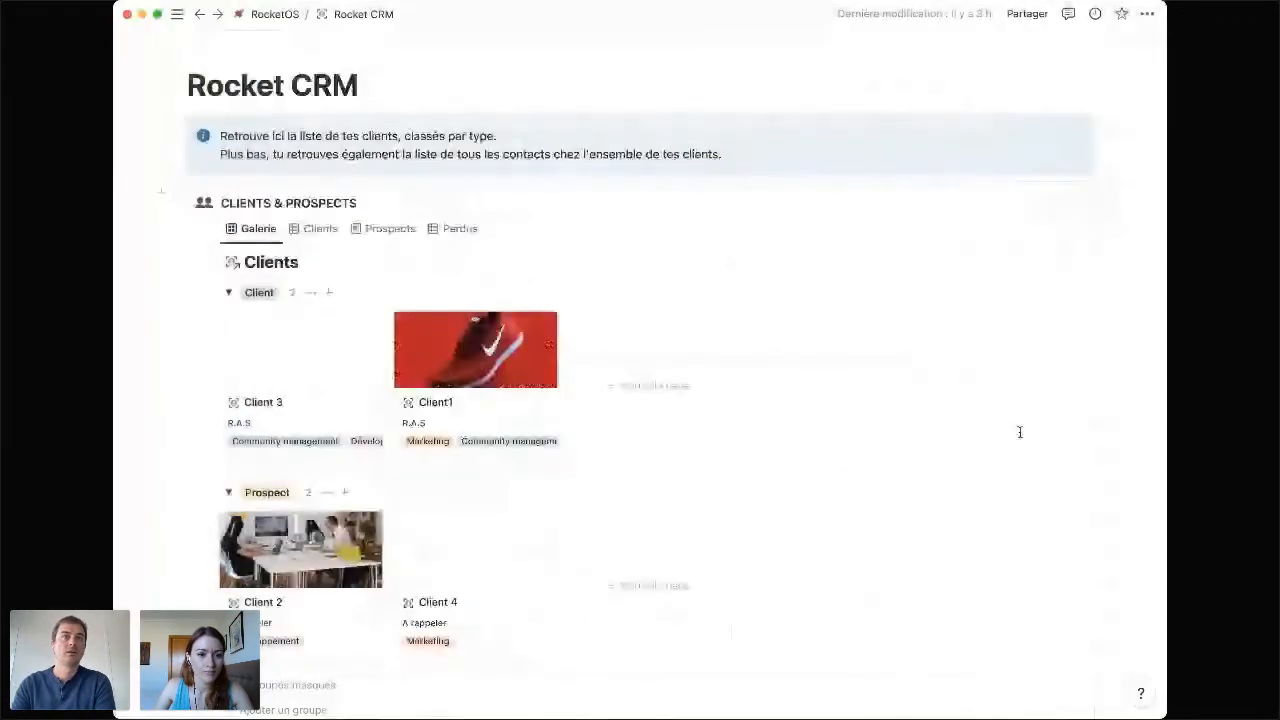
Reopen the Client 4 record and add a linked project titled "Projet rapipde".
left_click(452, 552)
scroll(455, 552, "down", 3)
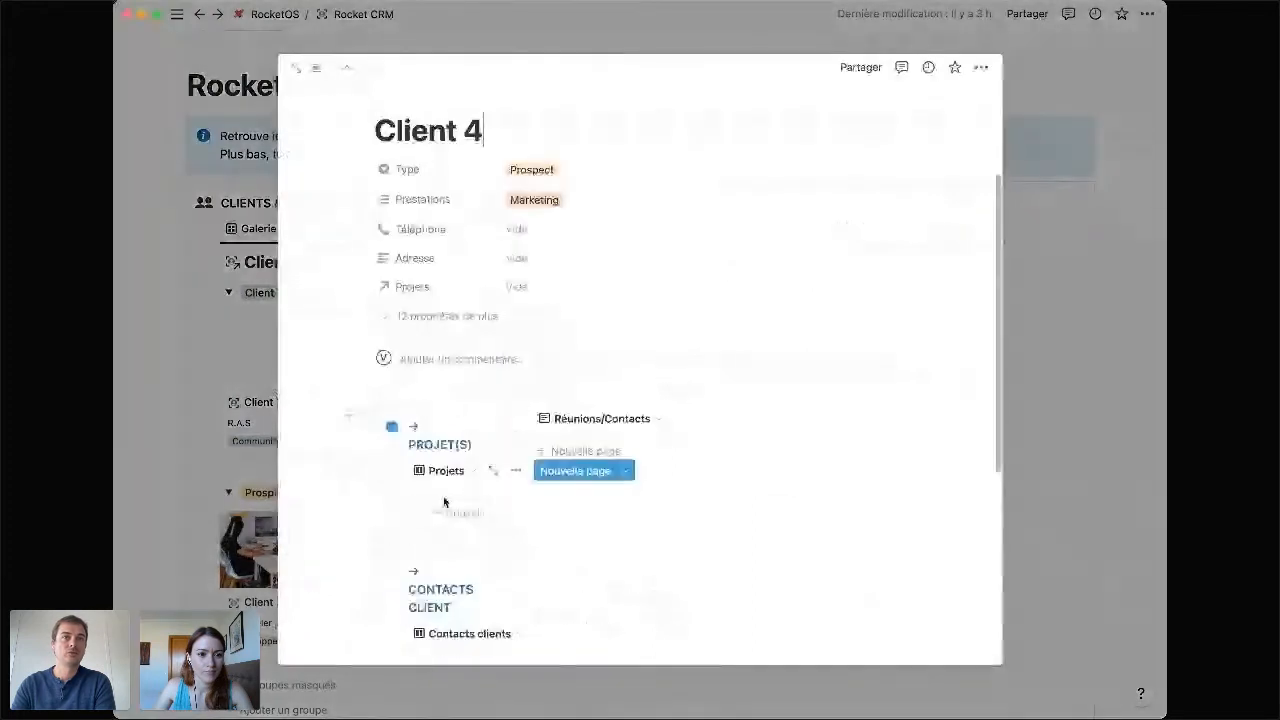
left_click(447, 521)
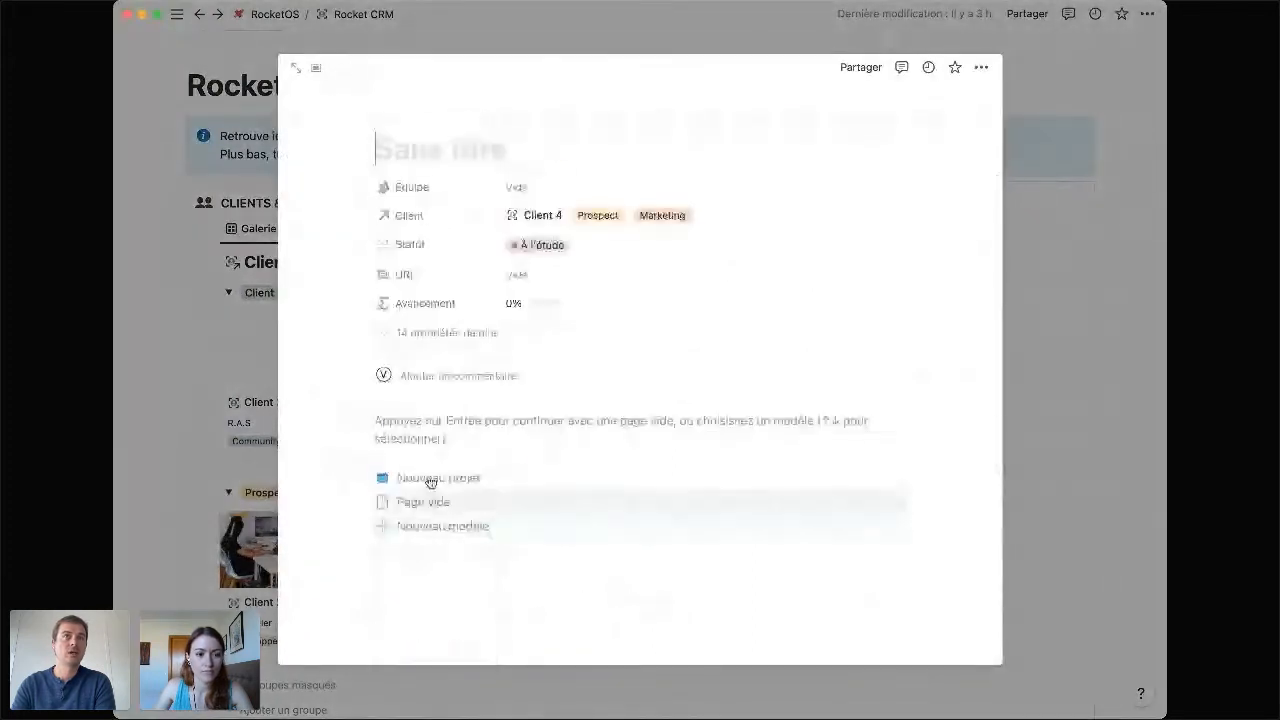
type("Projet ")
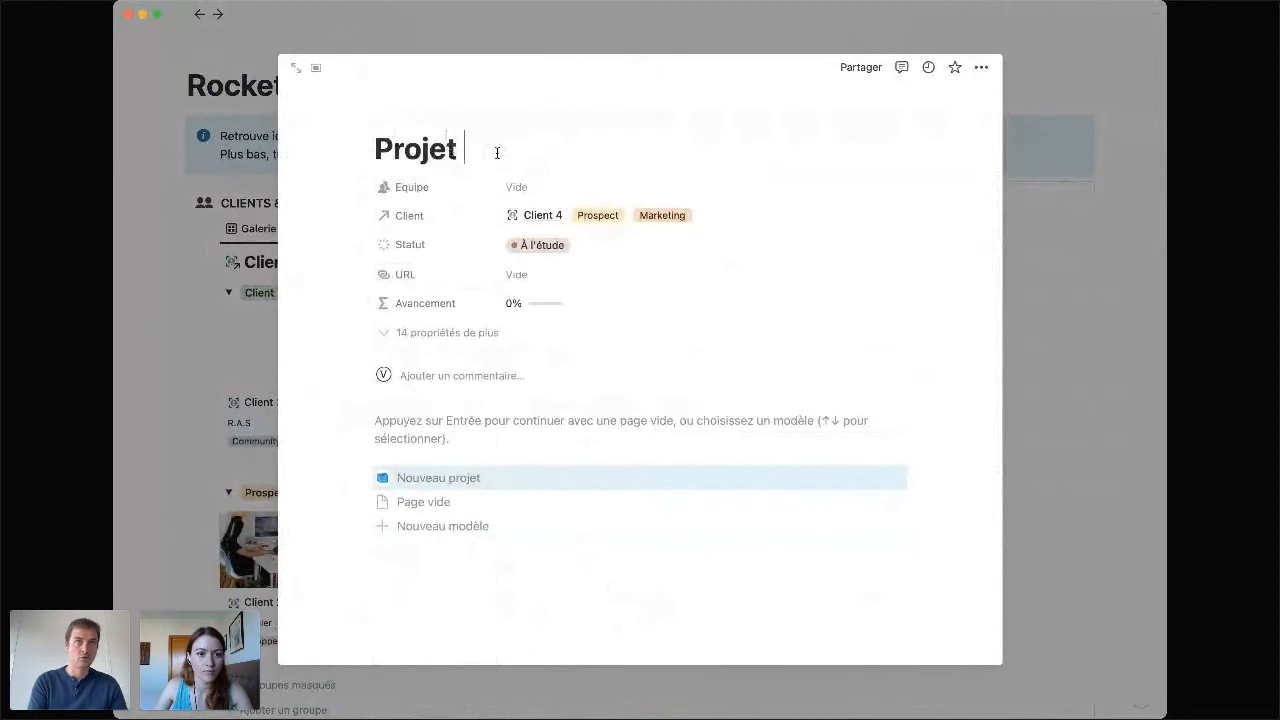
type("rapipde")
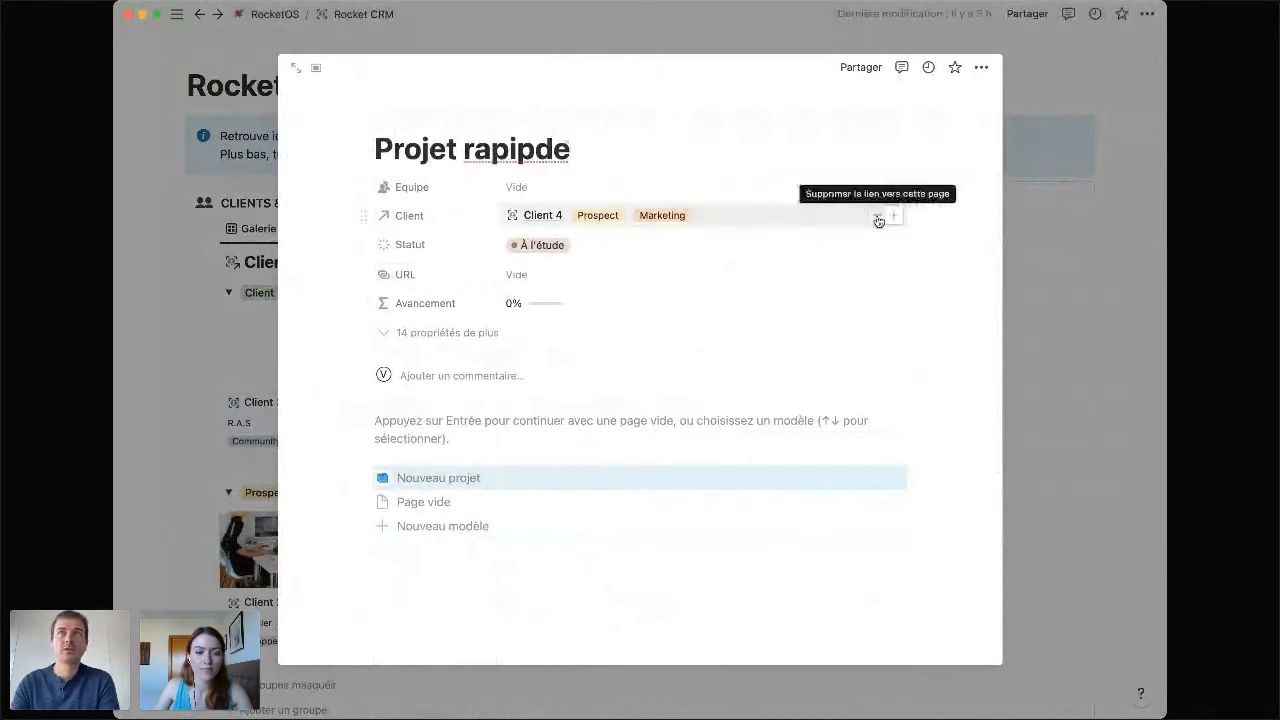
Examine the relation settings of the Client property in the new project, including its link to Clients and its limit.
left_click(830, 217)
left_click(545, 463)
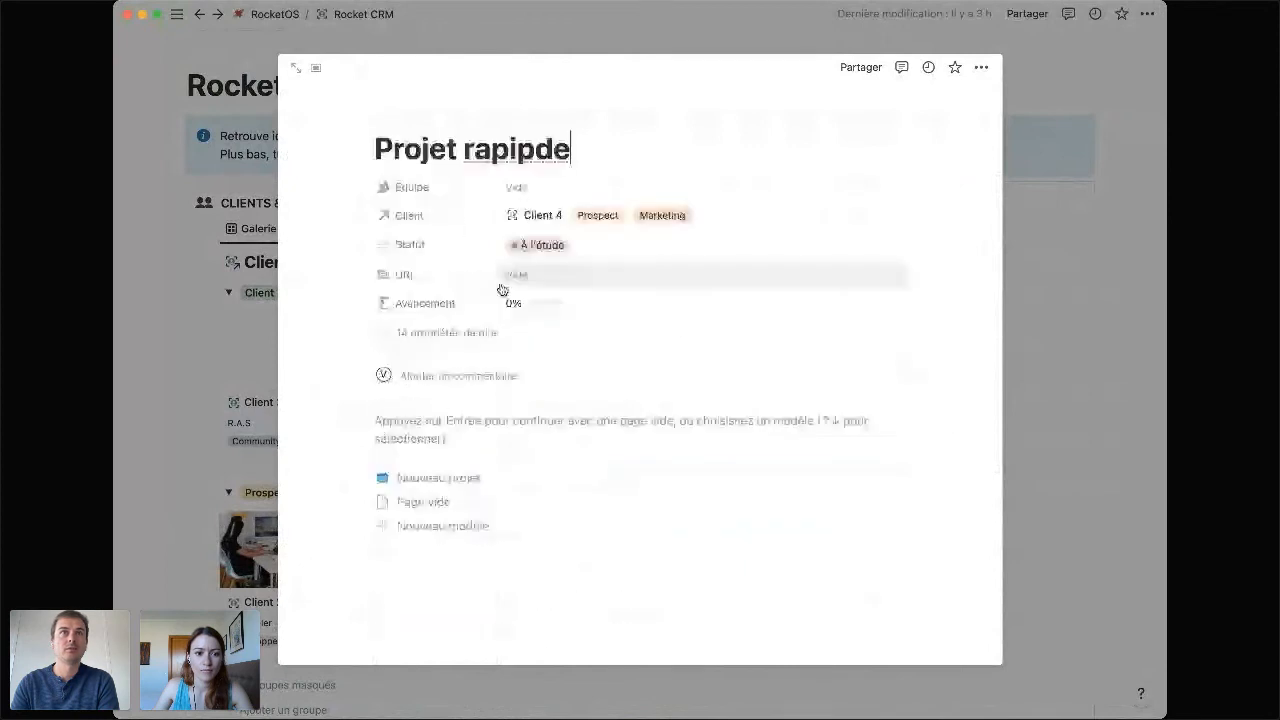
left_click(414, 214)
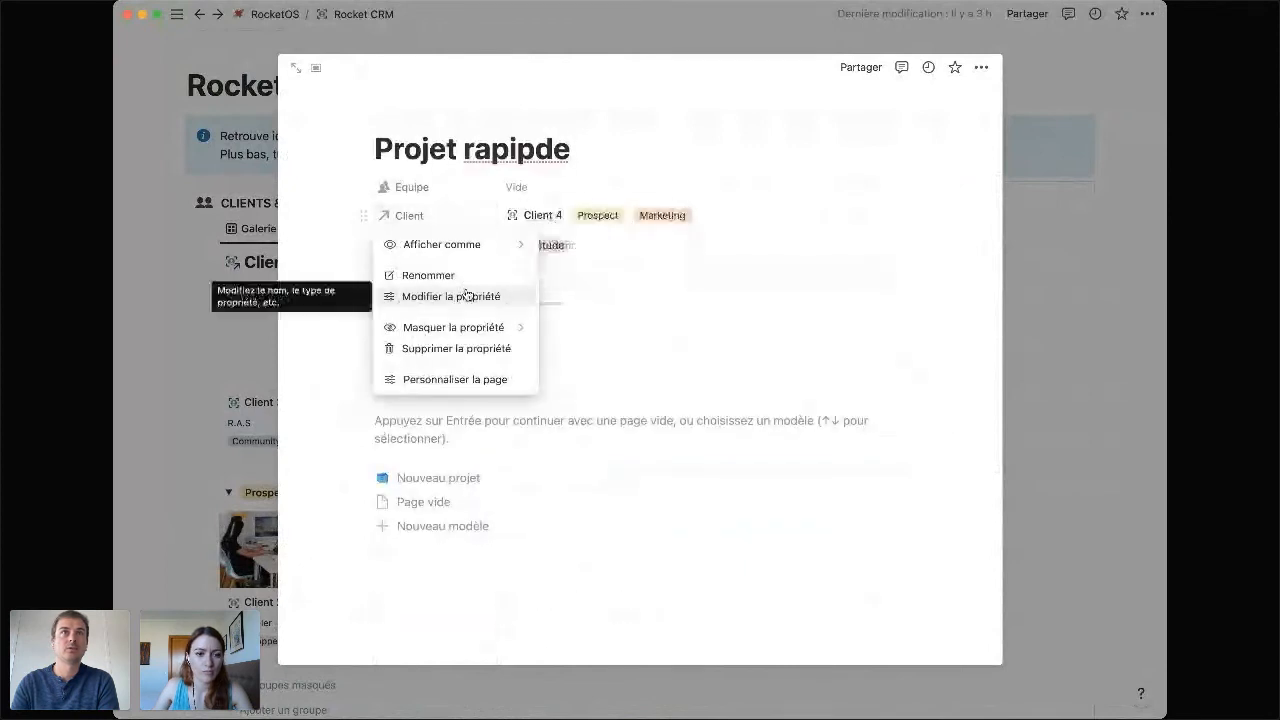
left_click(469, 295)
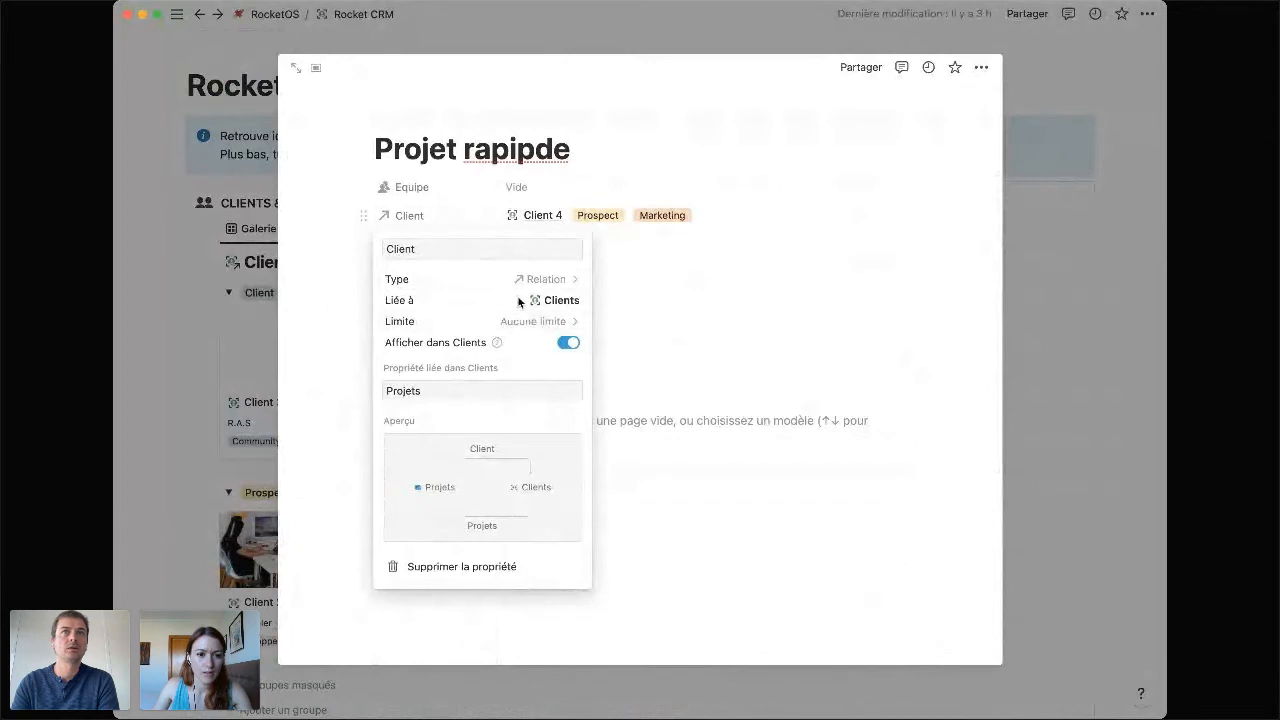
scroll(457, 393, "down", 1)
scroll(575, 327, "up", 1)
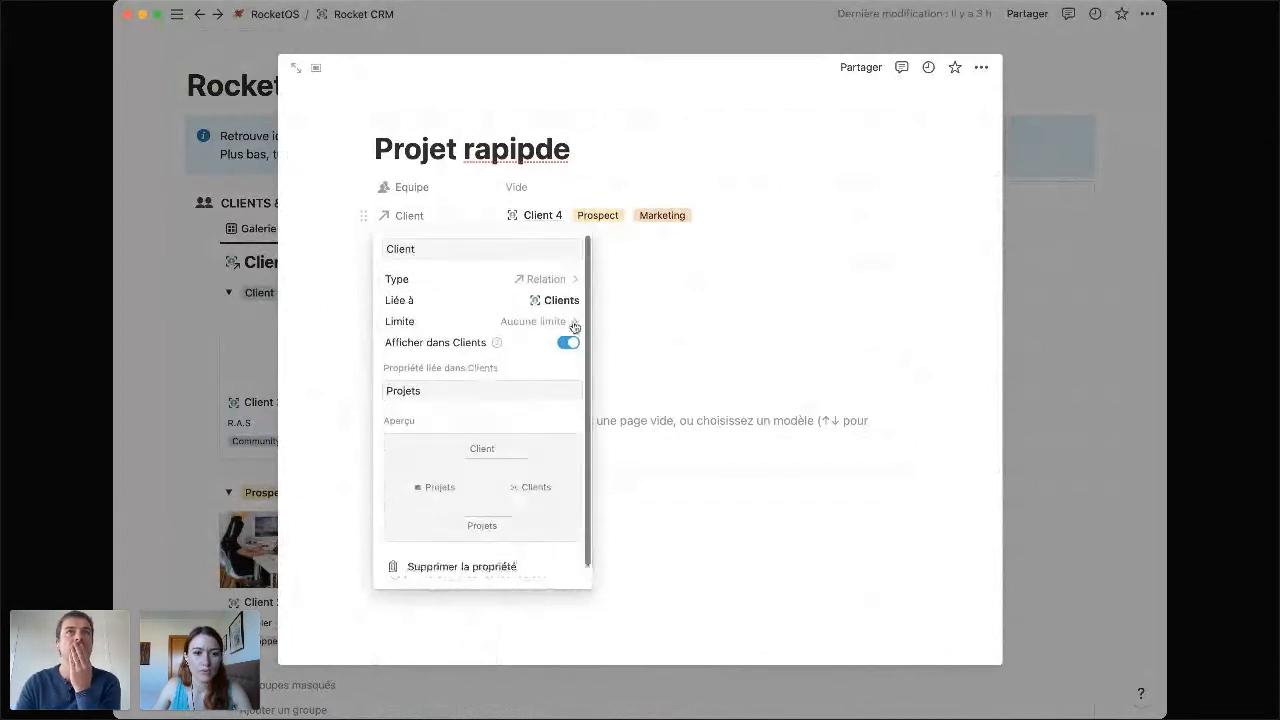
left_click(750, 225)
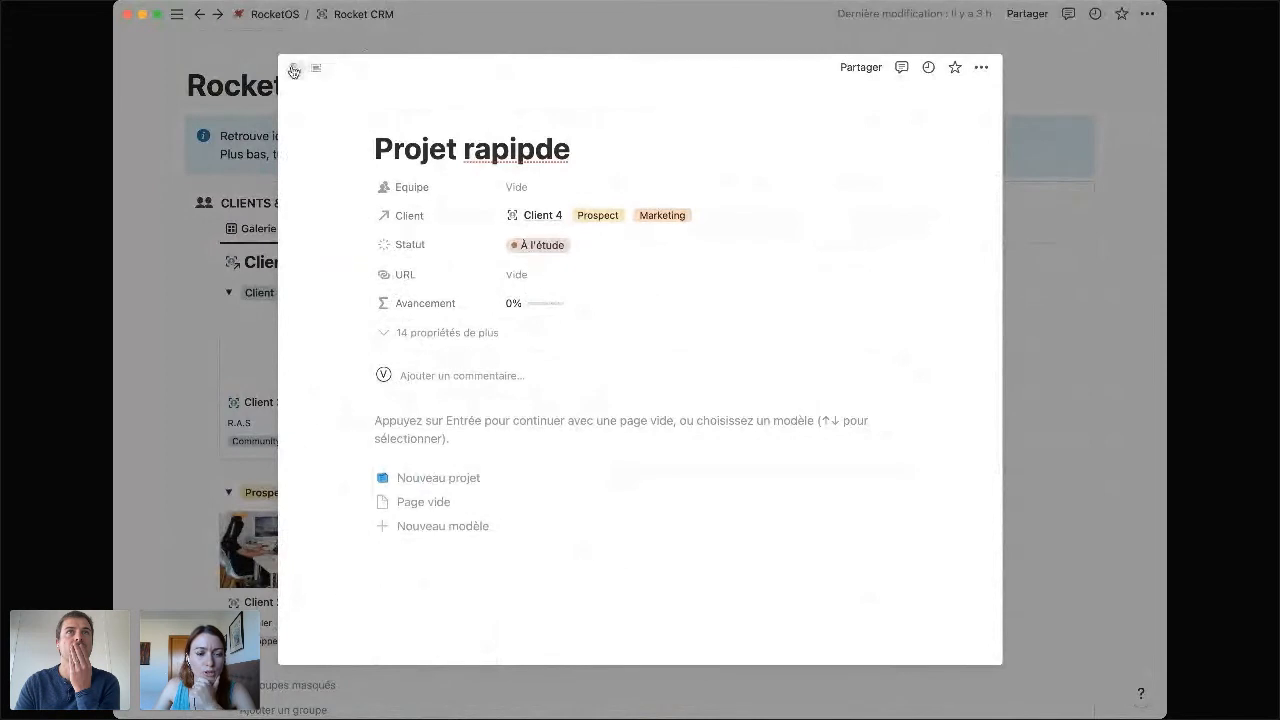
Display the new project as a full page and open its linked client record, Client 4.
left_click(293, 70)
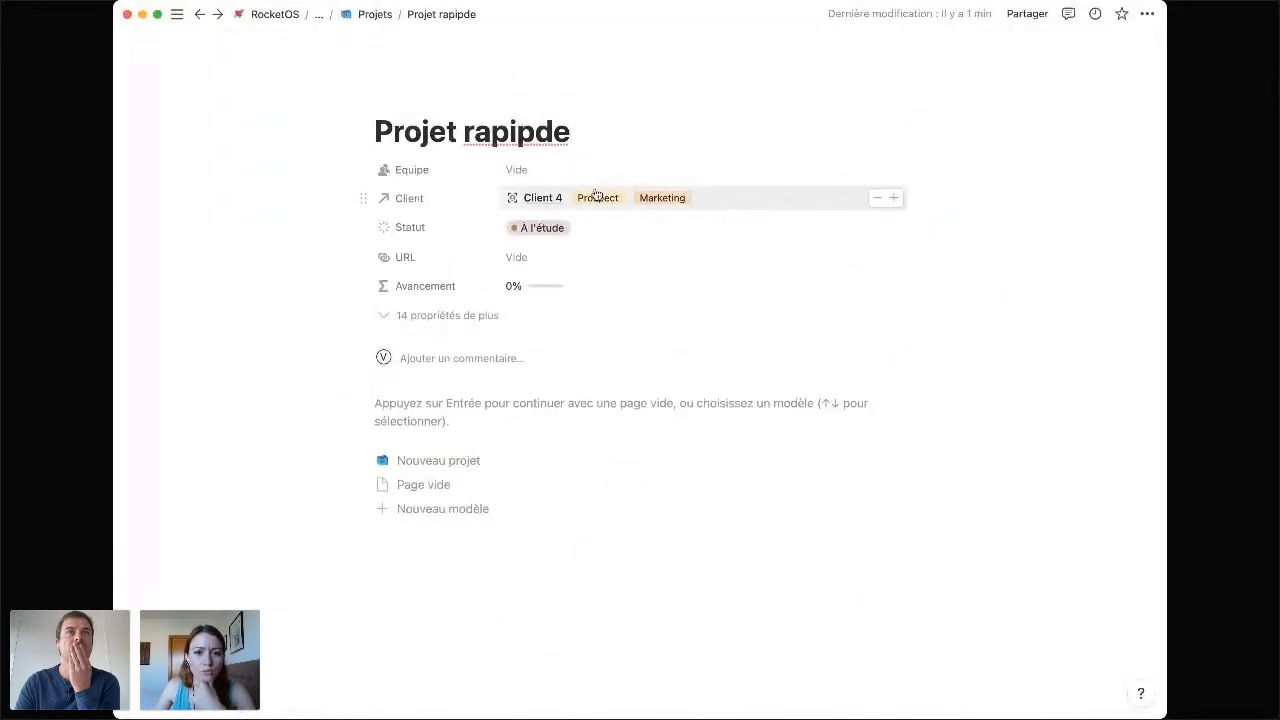
left_click(776, 206)
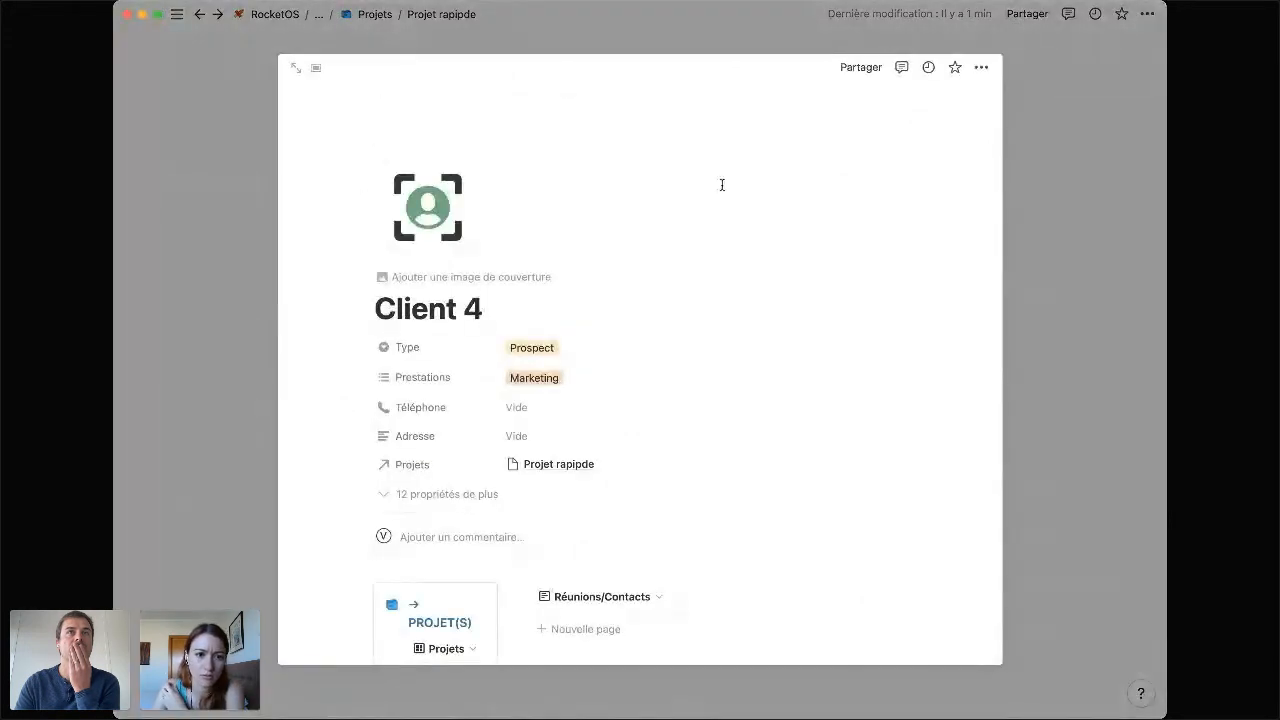
Close the Client 4 record and look at the Client relation's list of linkable pages in the project.
key("Escape")
left_click(895, 187)
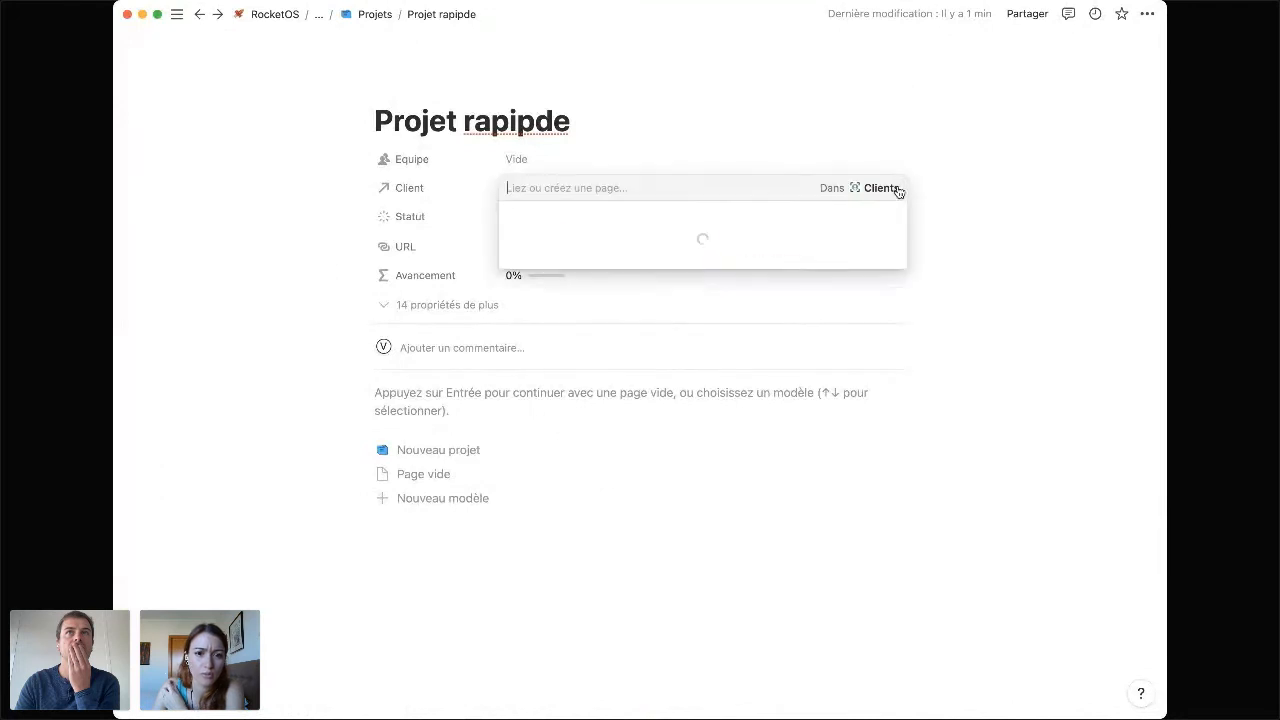
left_click(945, 198)
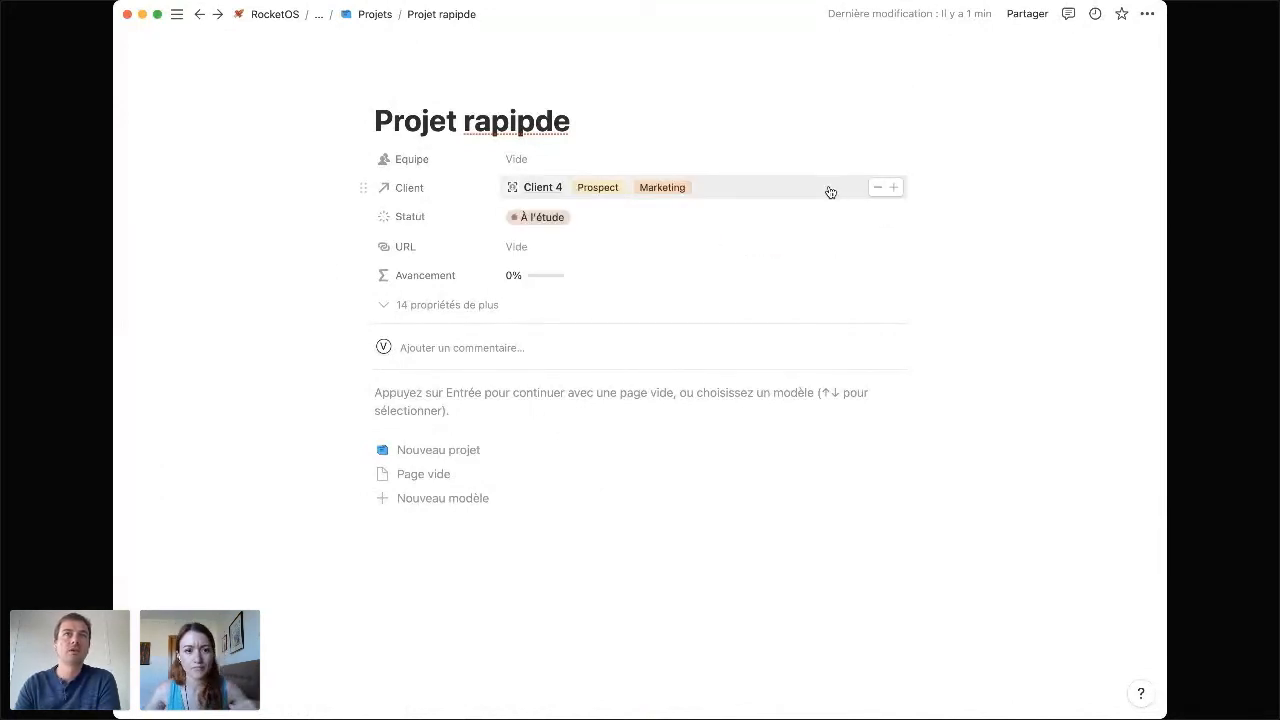
left_click(830, 192)
key("Escape")
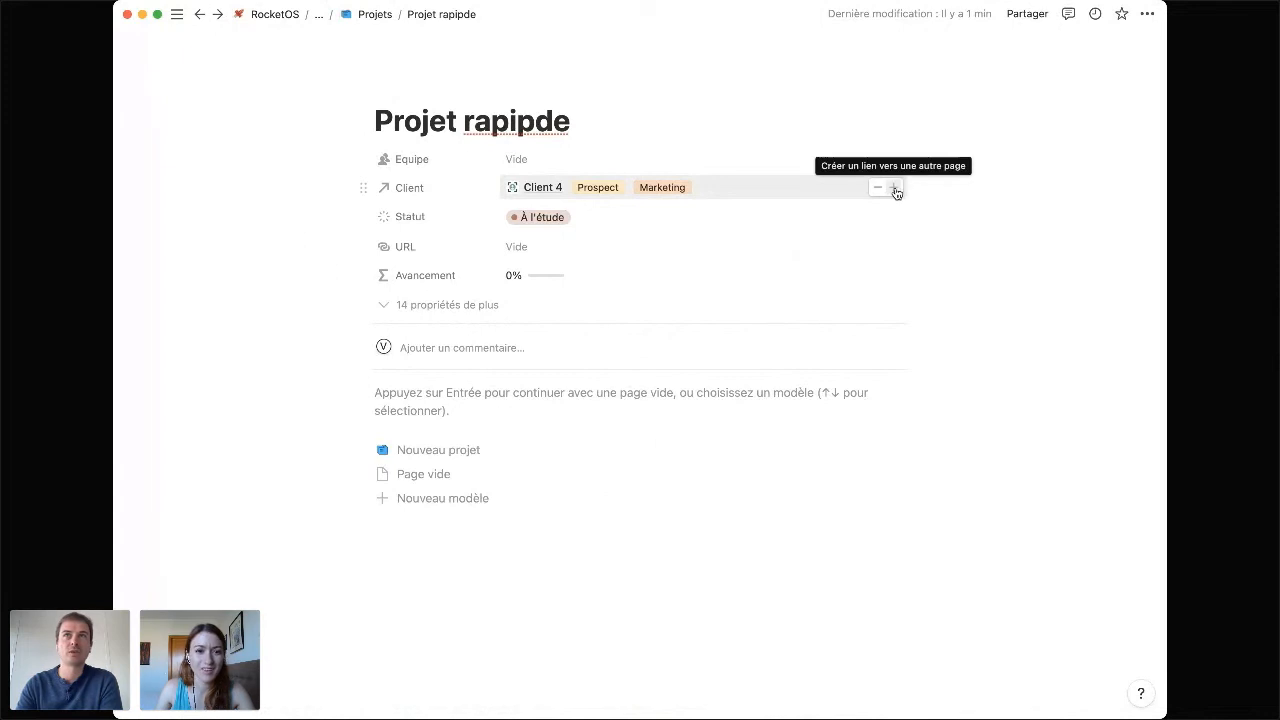
Show the Téléphone property alongside Type and Prestations for clients in the project's Client relation.
left_click(895, 189)
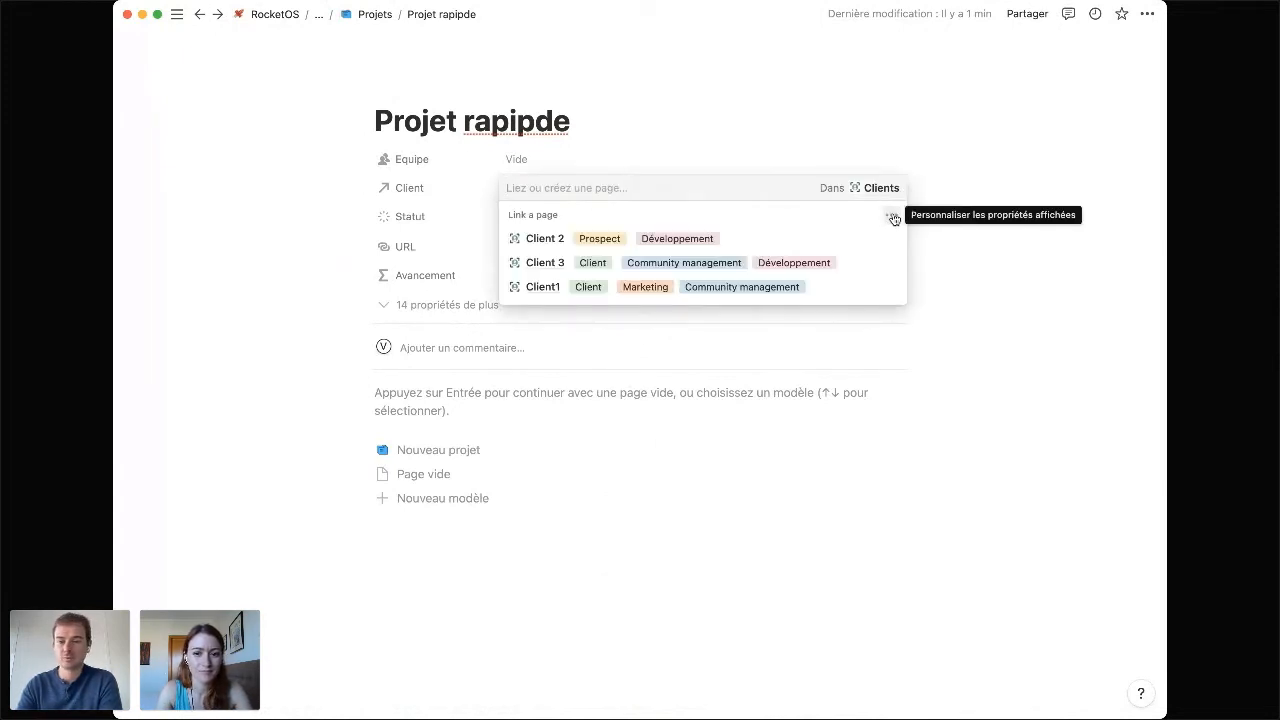
left_click(892, 216)
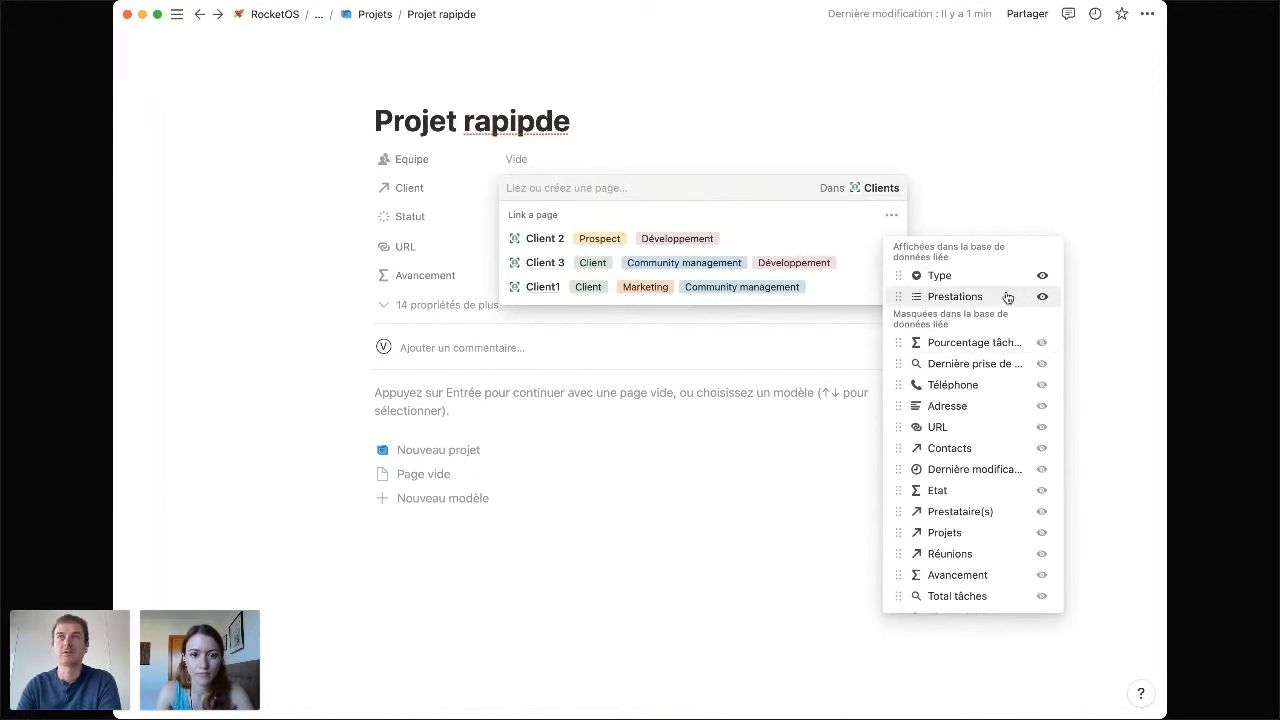
left_click(1042, 387)
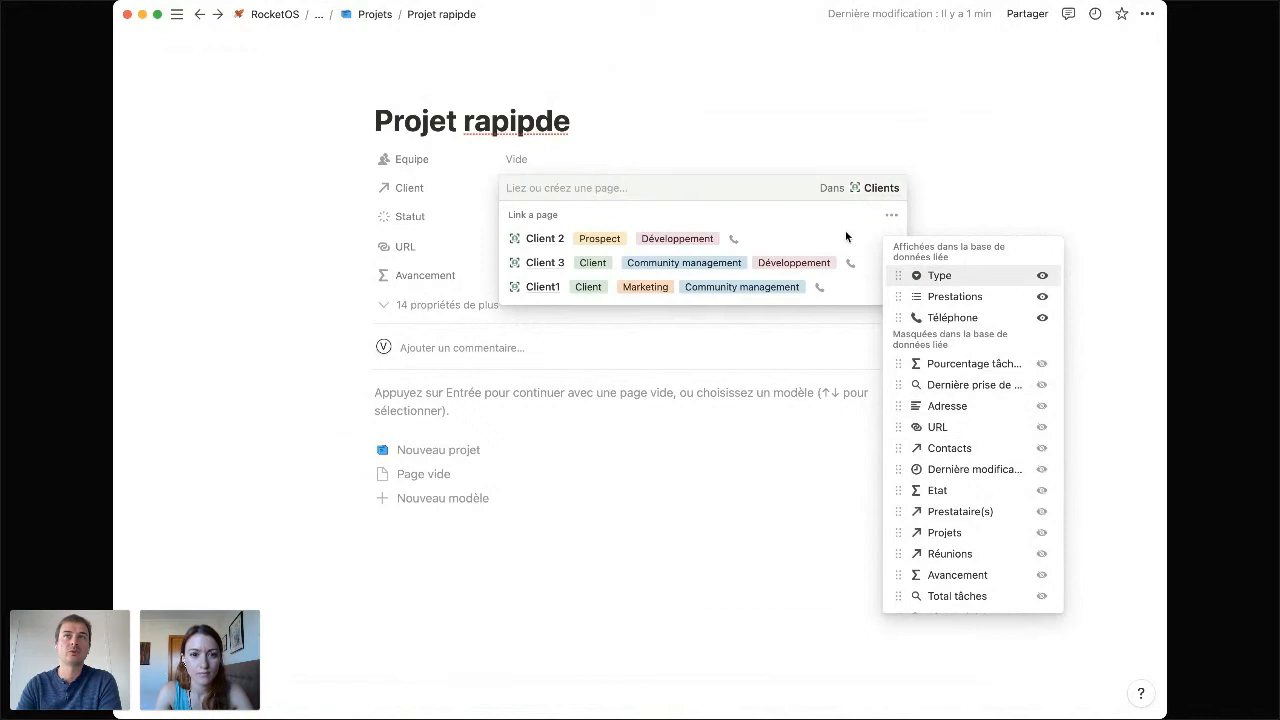
left_click(777, 222)
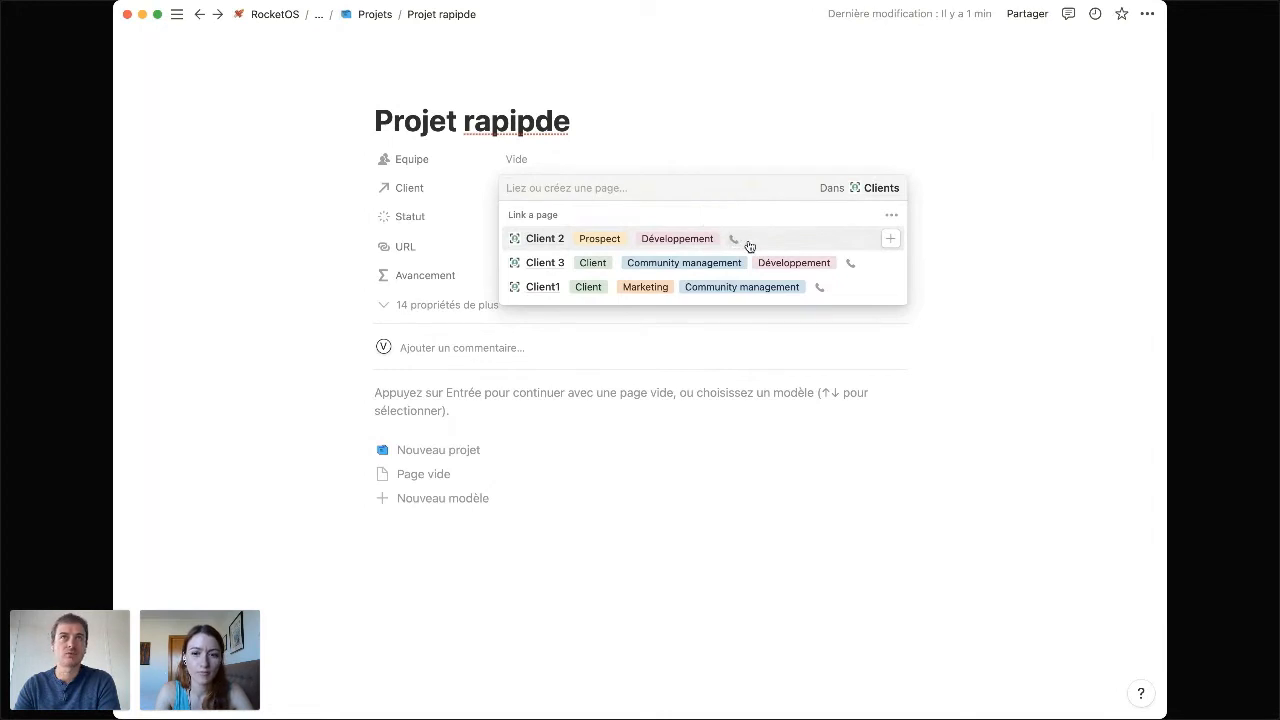
left_click(463, 200)
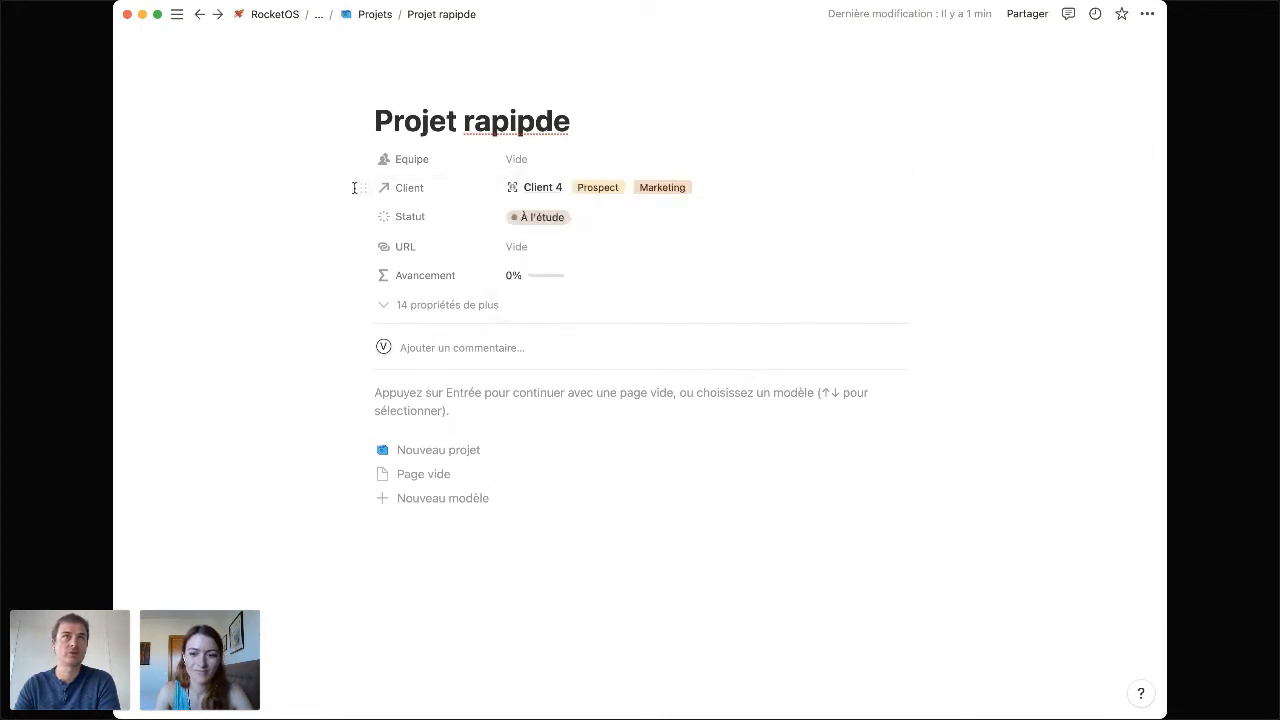
Display the project's Client relation as a page section and check which client properties it shows.
left_click(363, 190)
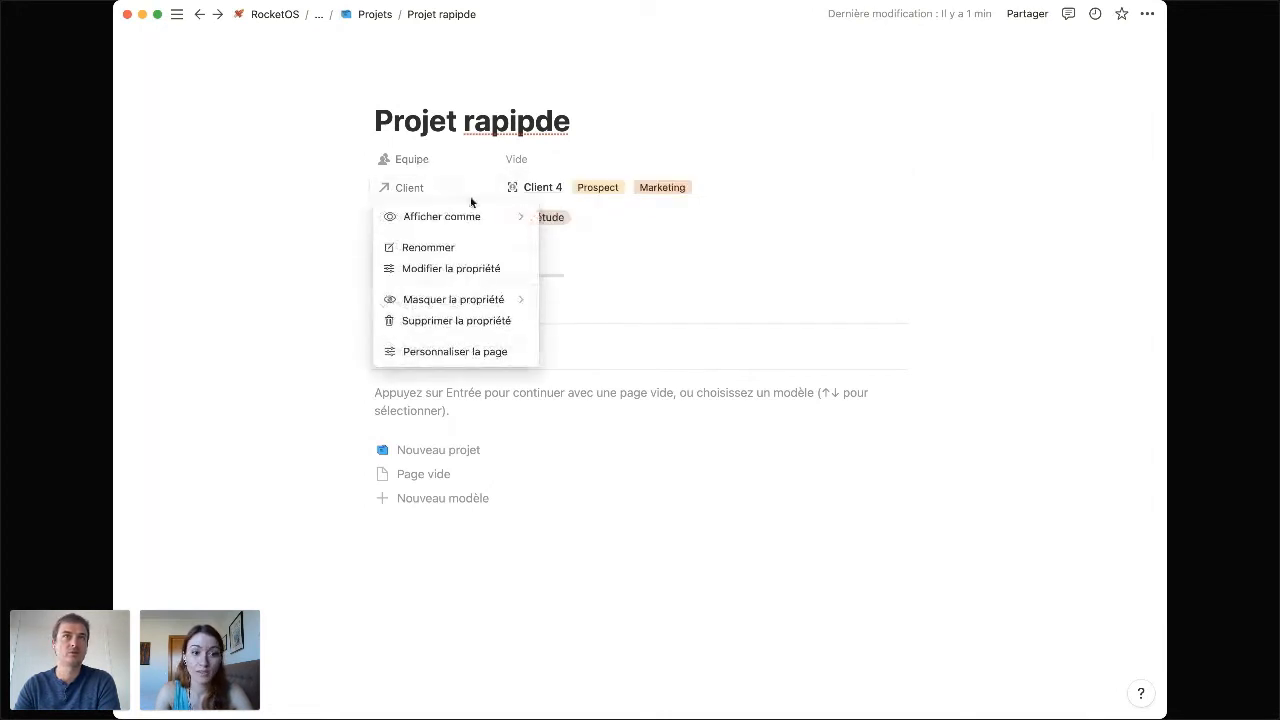
mouse_move(429, 219)
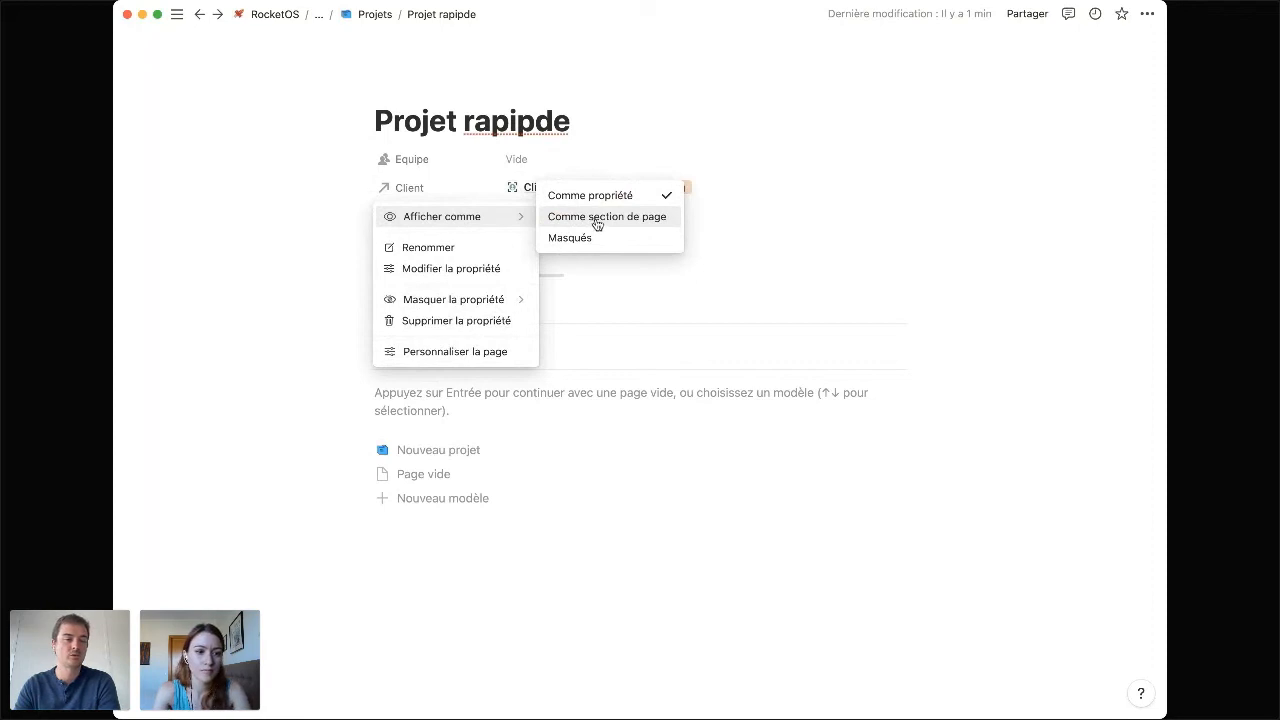
left_click(648, 222)
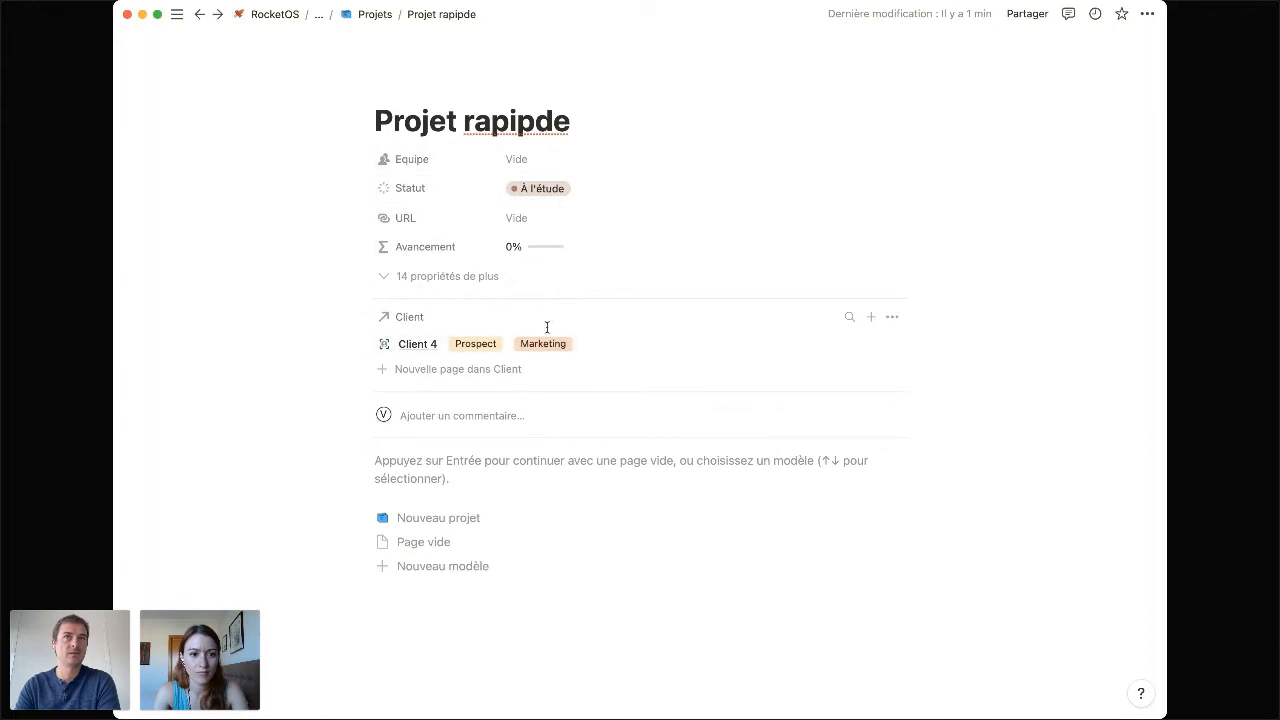
left_click(891, 317)
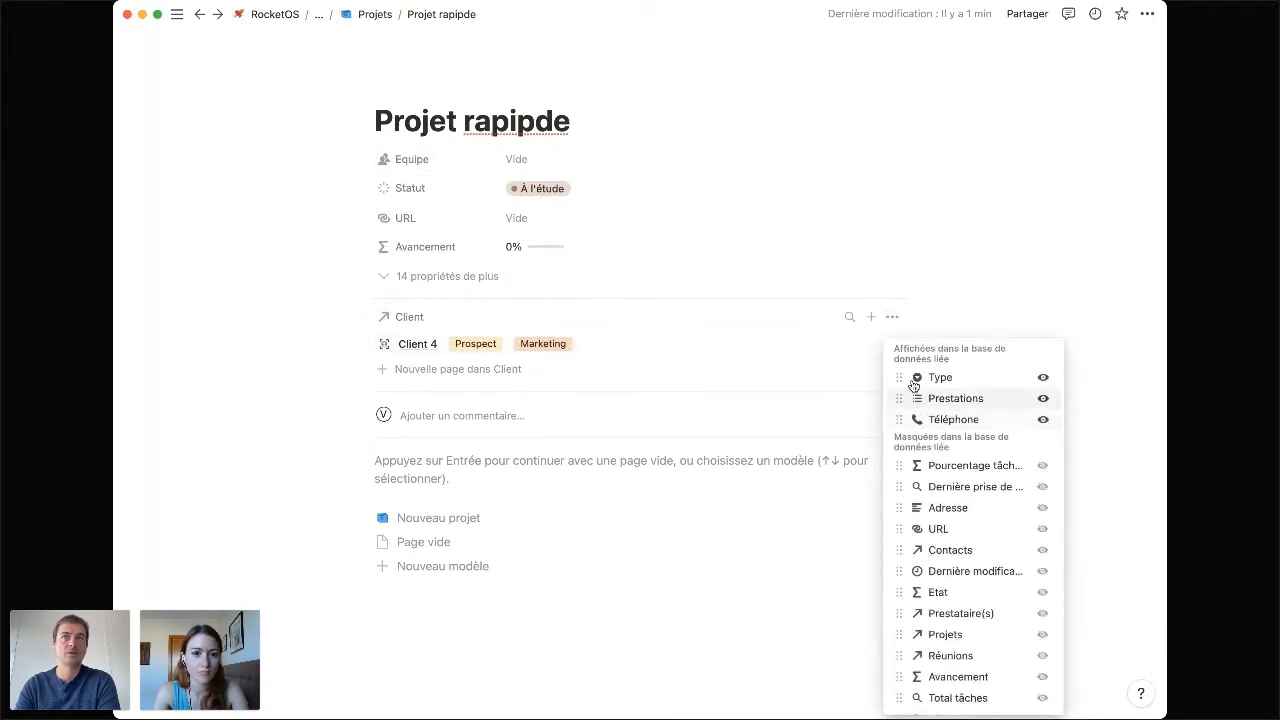
left_click(891, 318)
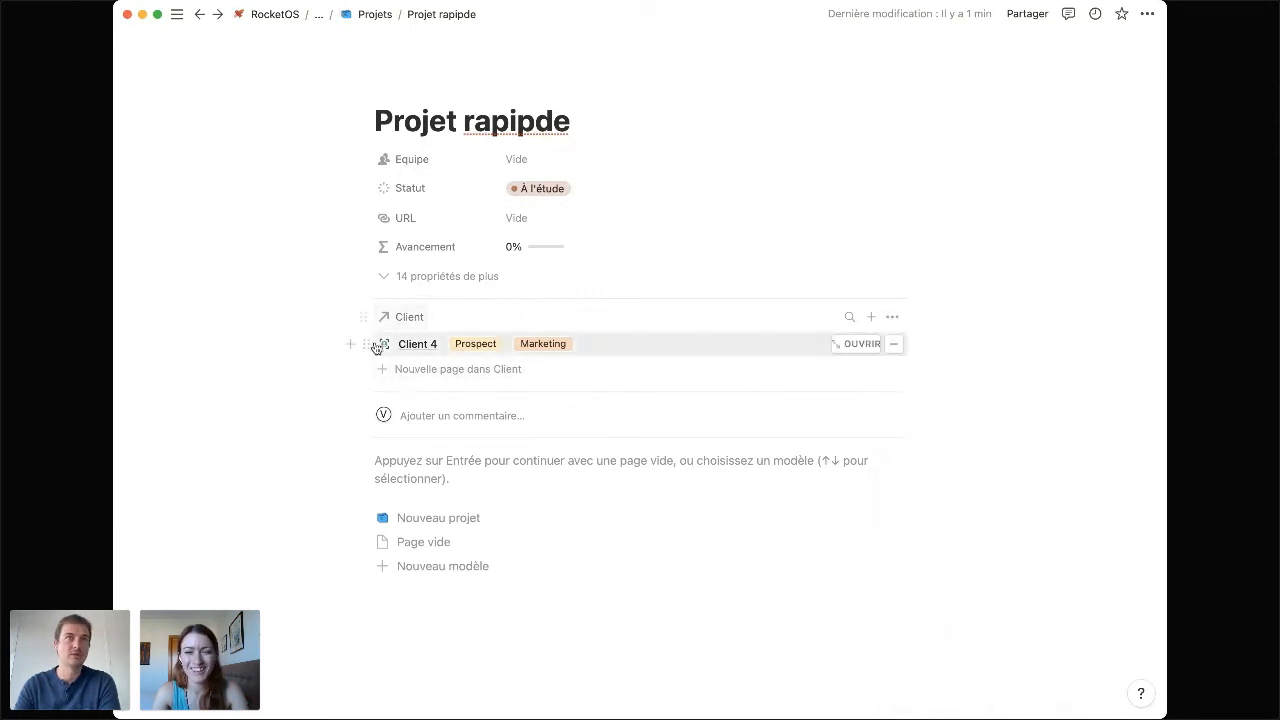
Change the type of Client 4 to Client in the project's Client section and rename the record Client 4bis.
left_click(485, 350)
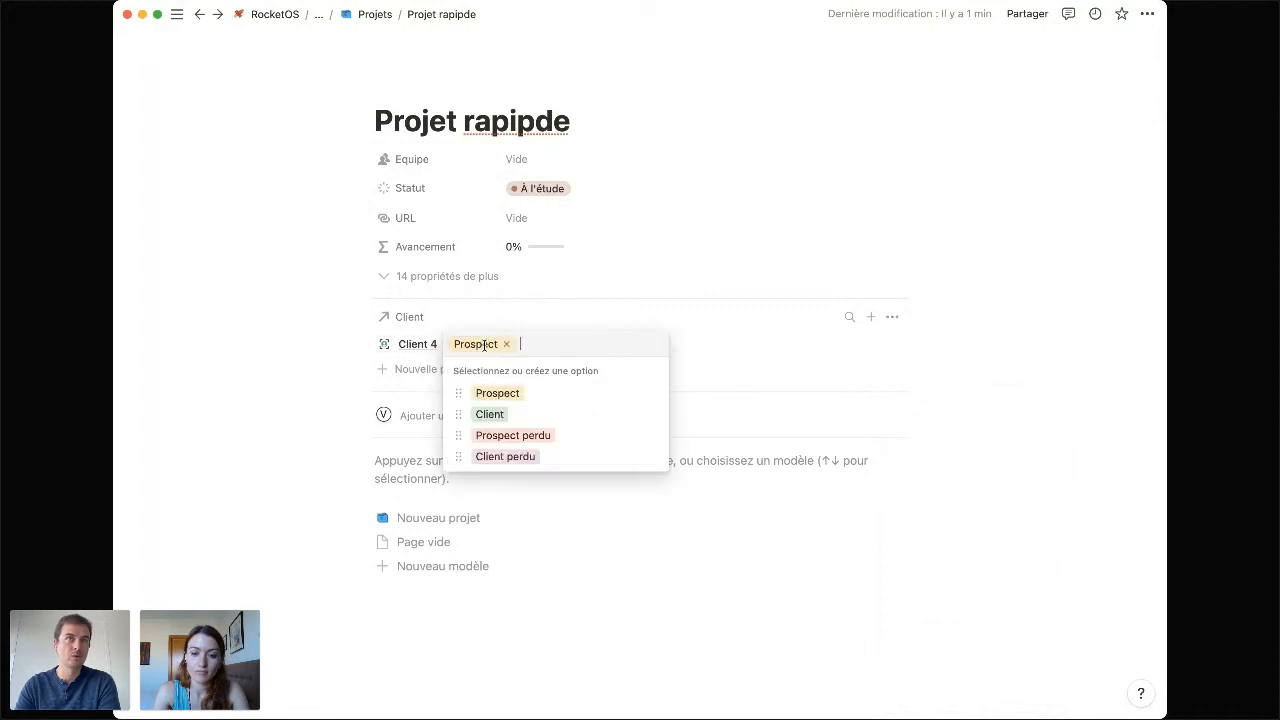
left_click(486, 412)
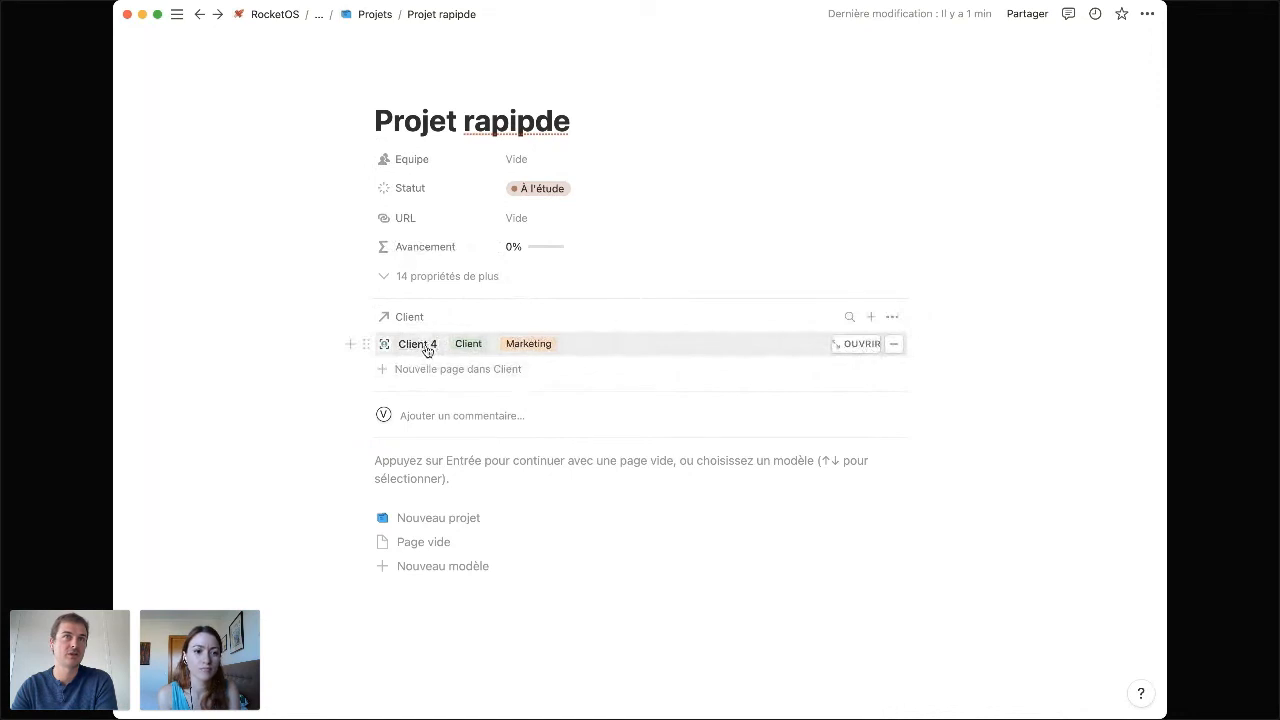
type("bis")
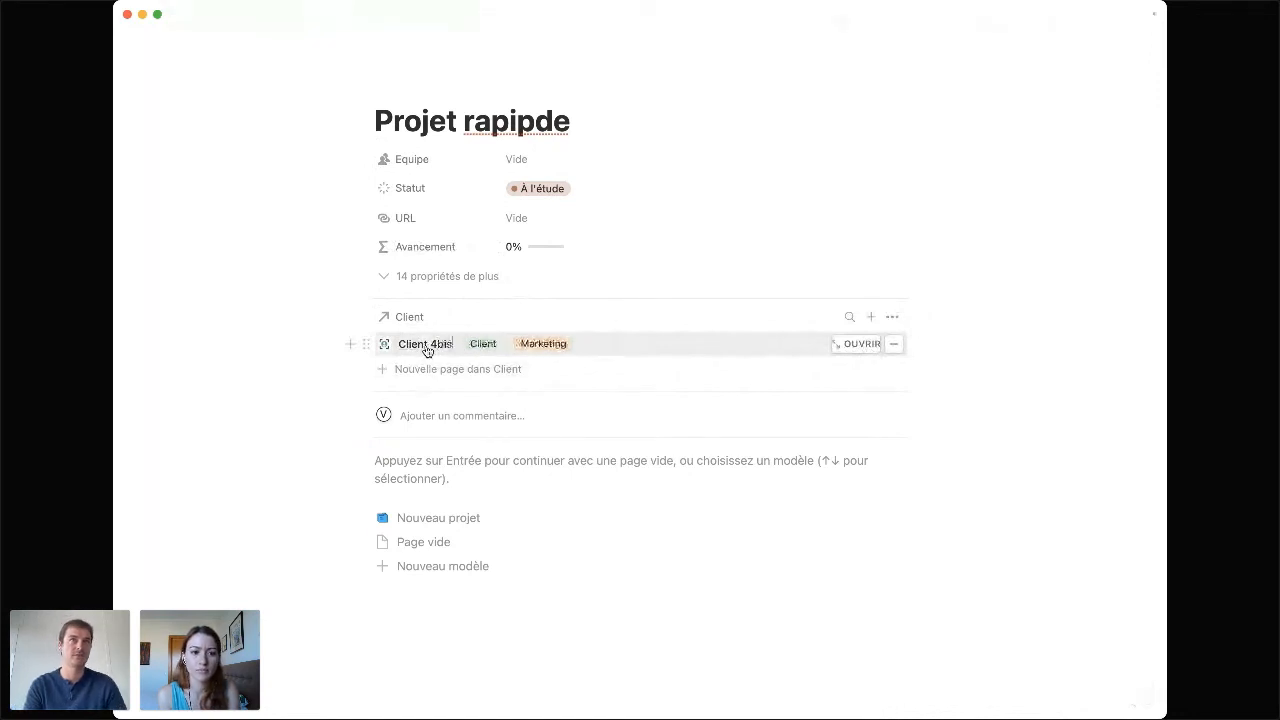
key("Return")
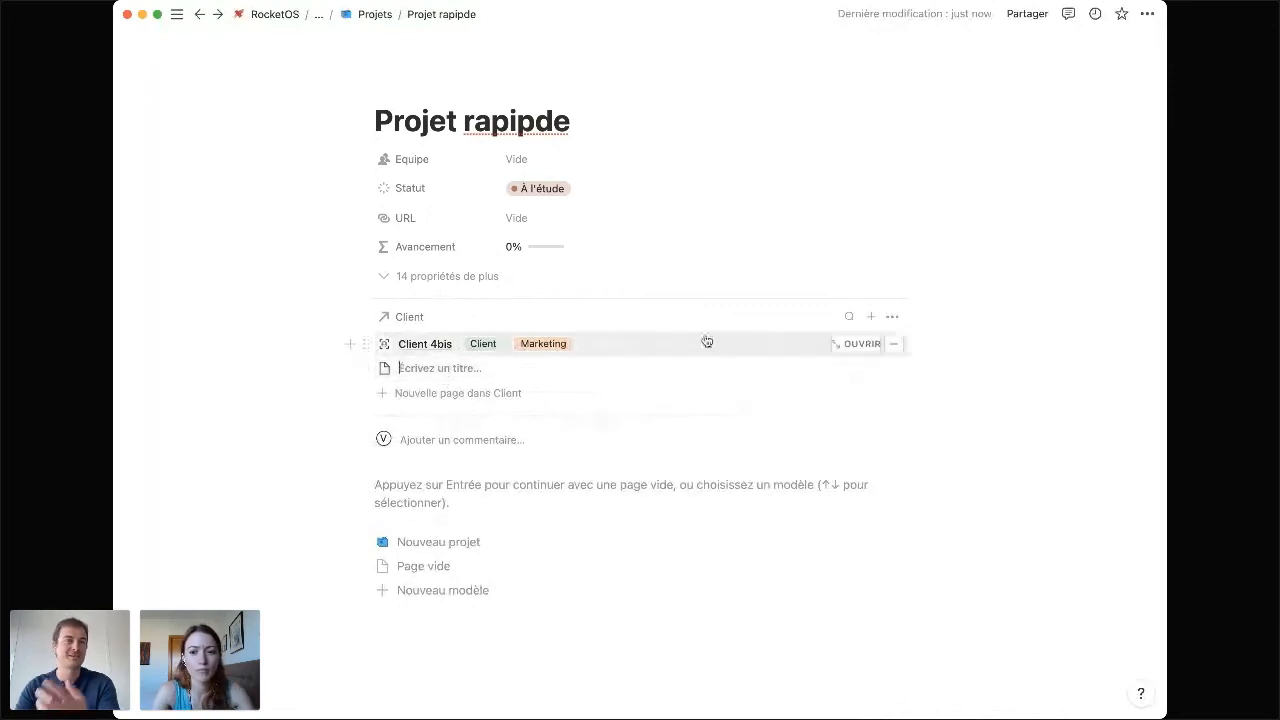
left_click(293, 354)
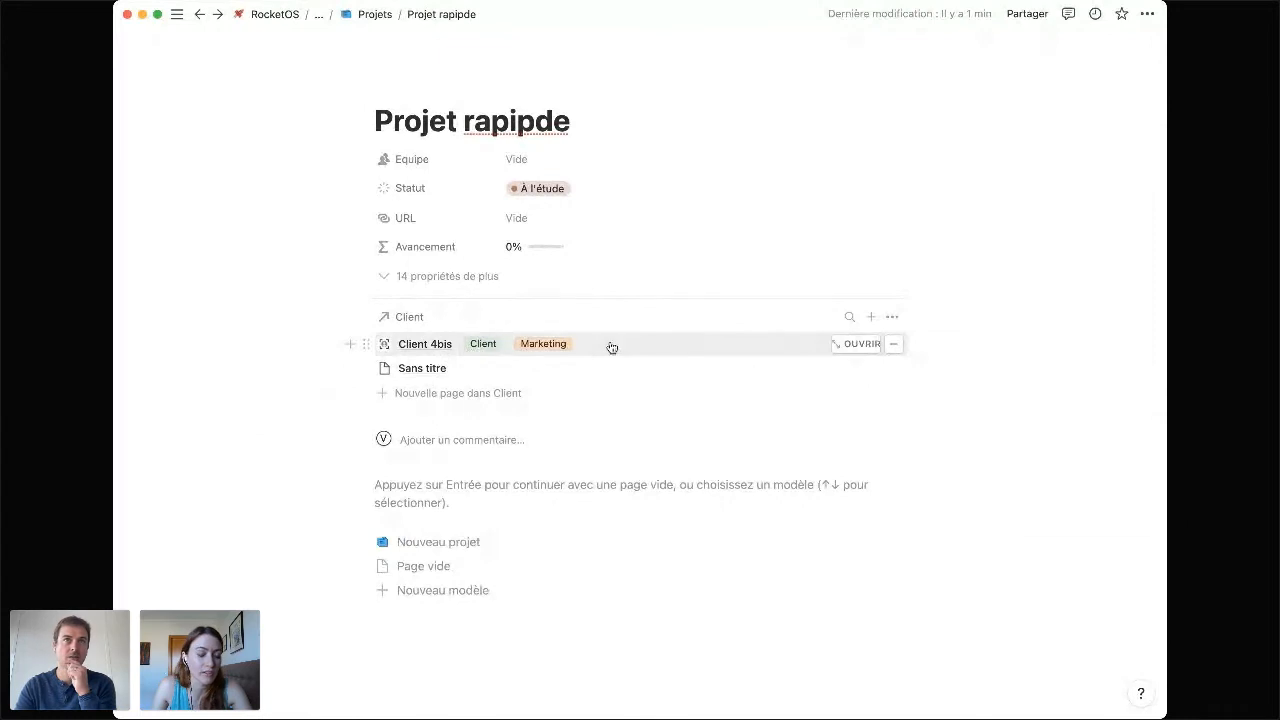
Check the type options of Client 4bis and display the Client relation as a property again.
left_click(502, 346)
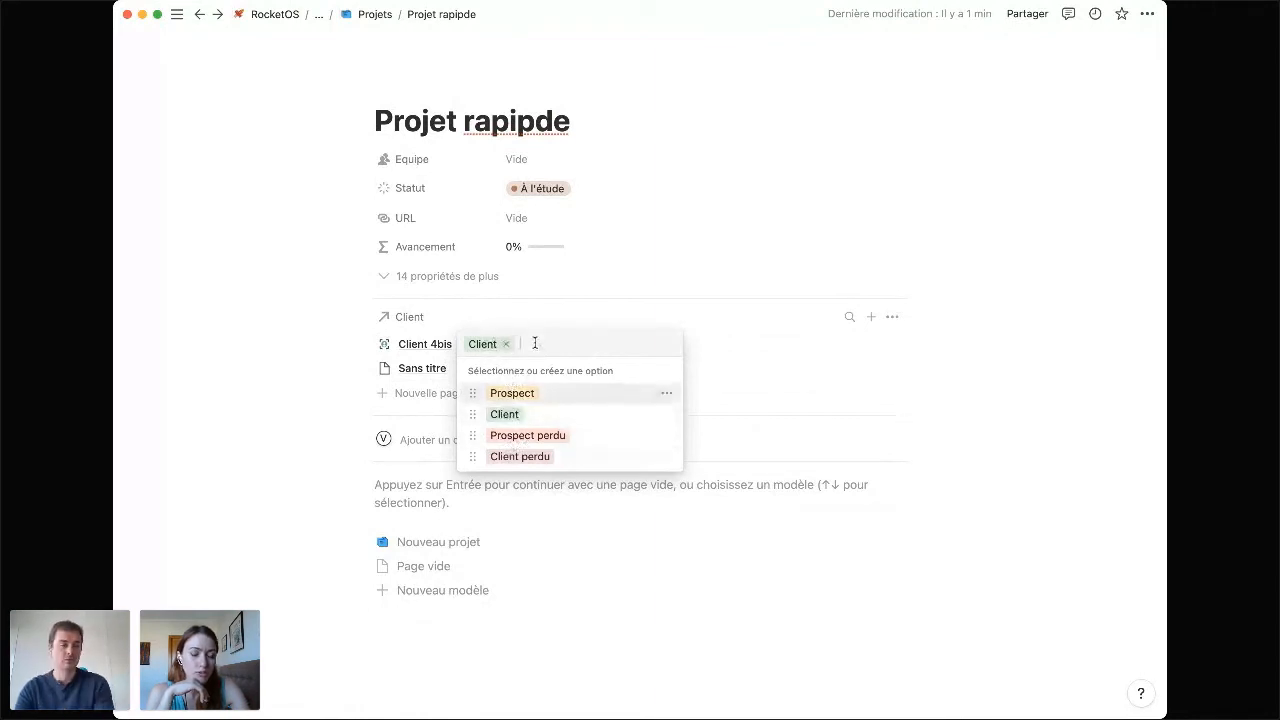
left_click(342, 349)
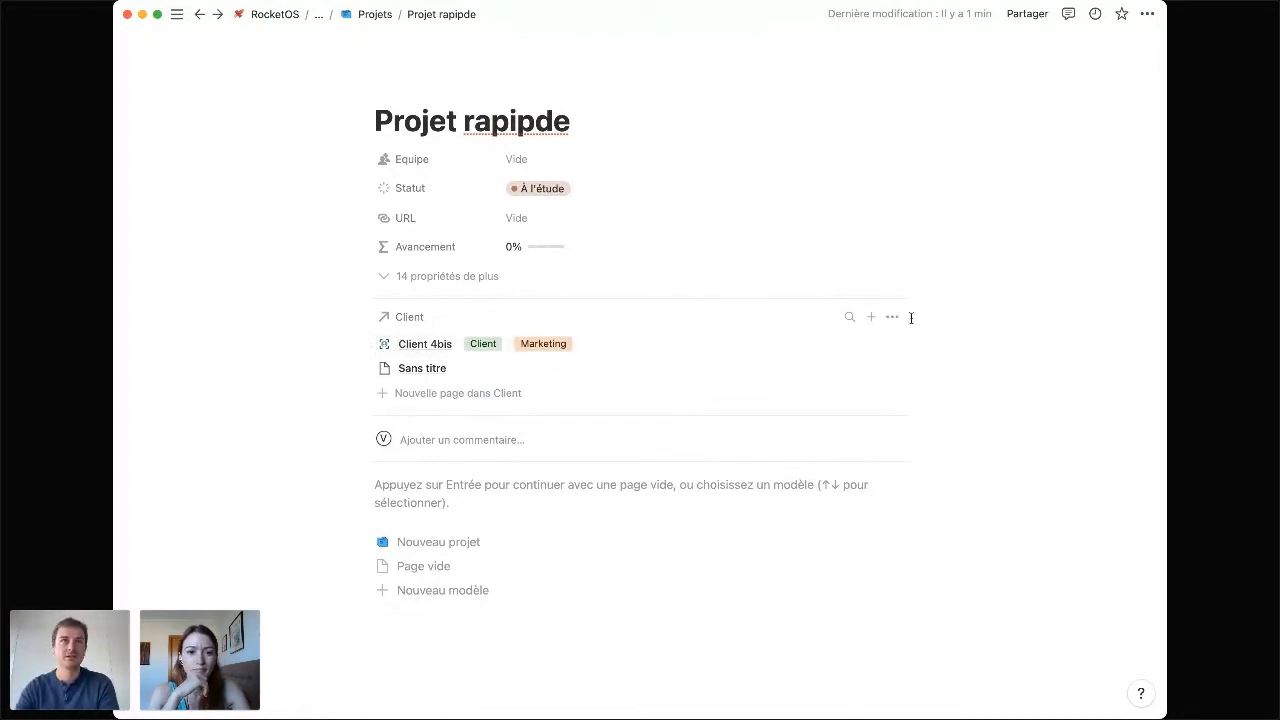
left_click(363, 317)
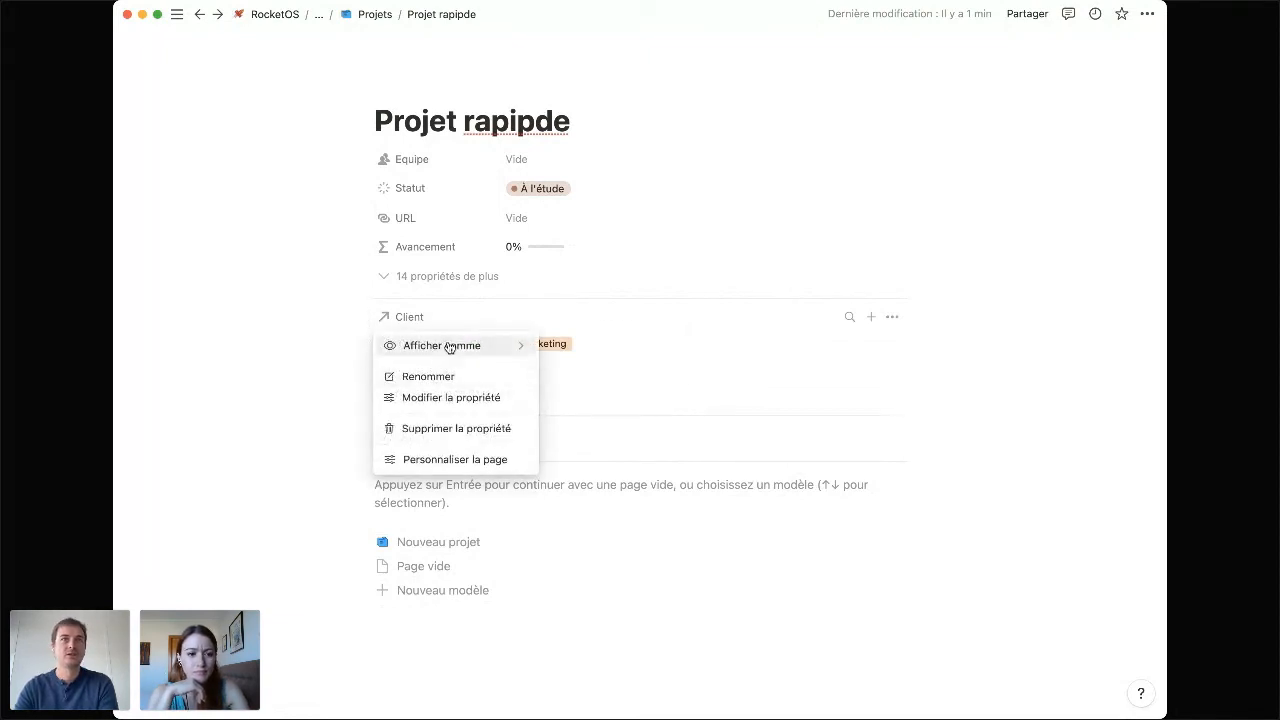
mouse_move(462, 345)
left_click(556, 324)
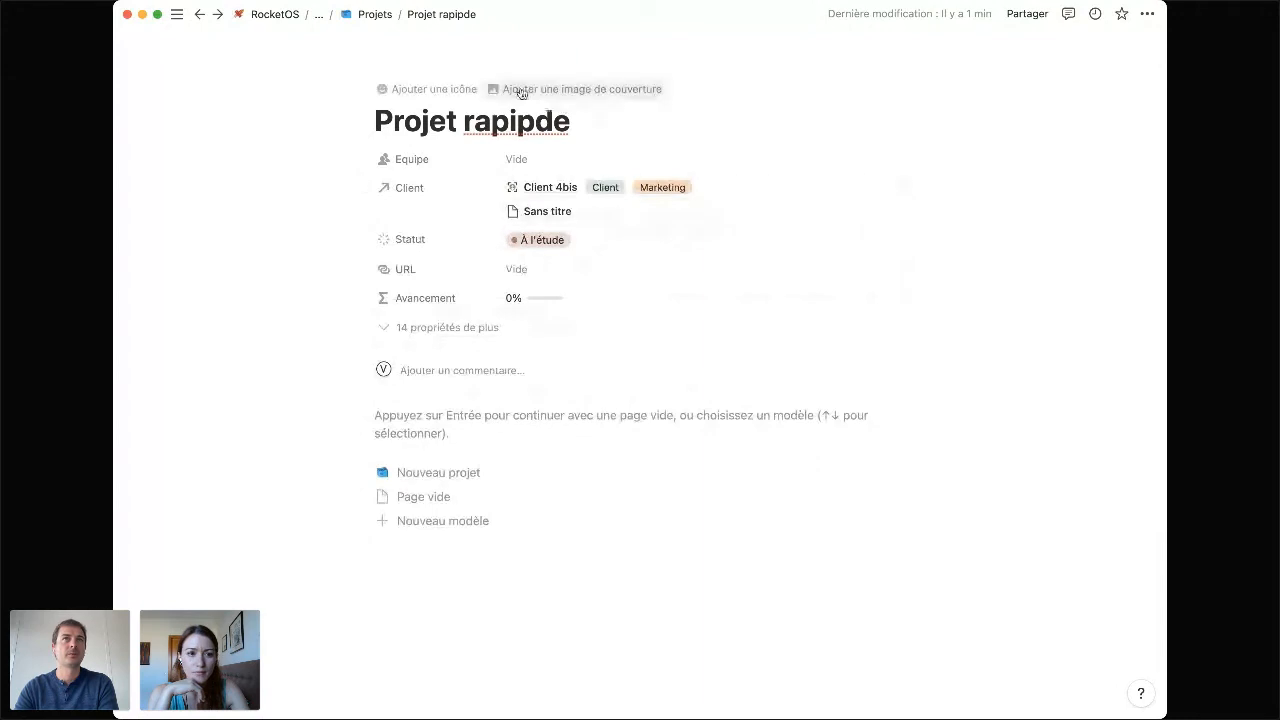
Correct the spelling of the project title to "Projet rapide".
left_click(518, 121)
key("BackSpace")
key("BackSpace")
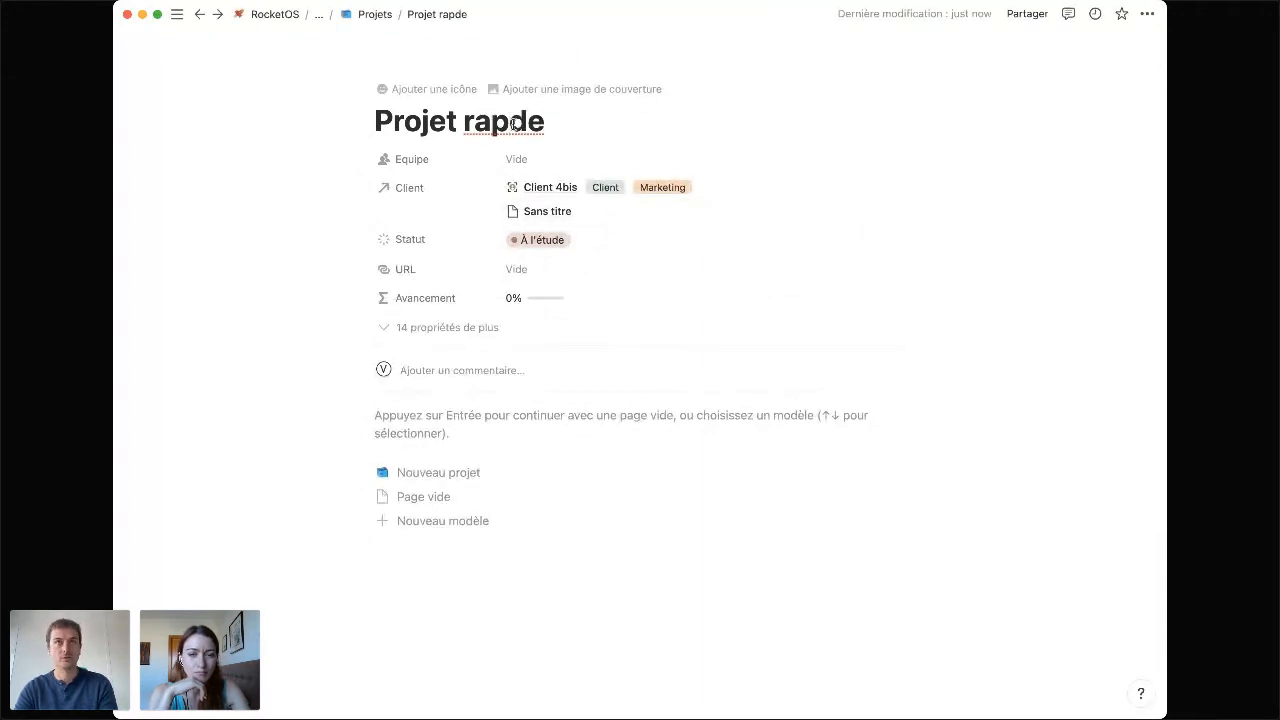
type("i")
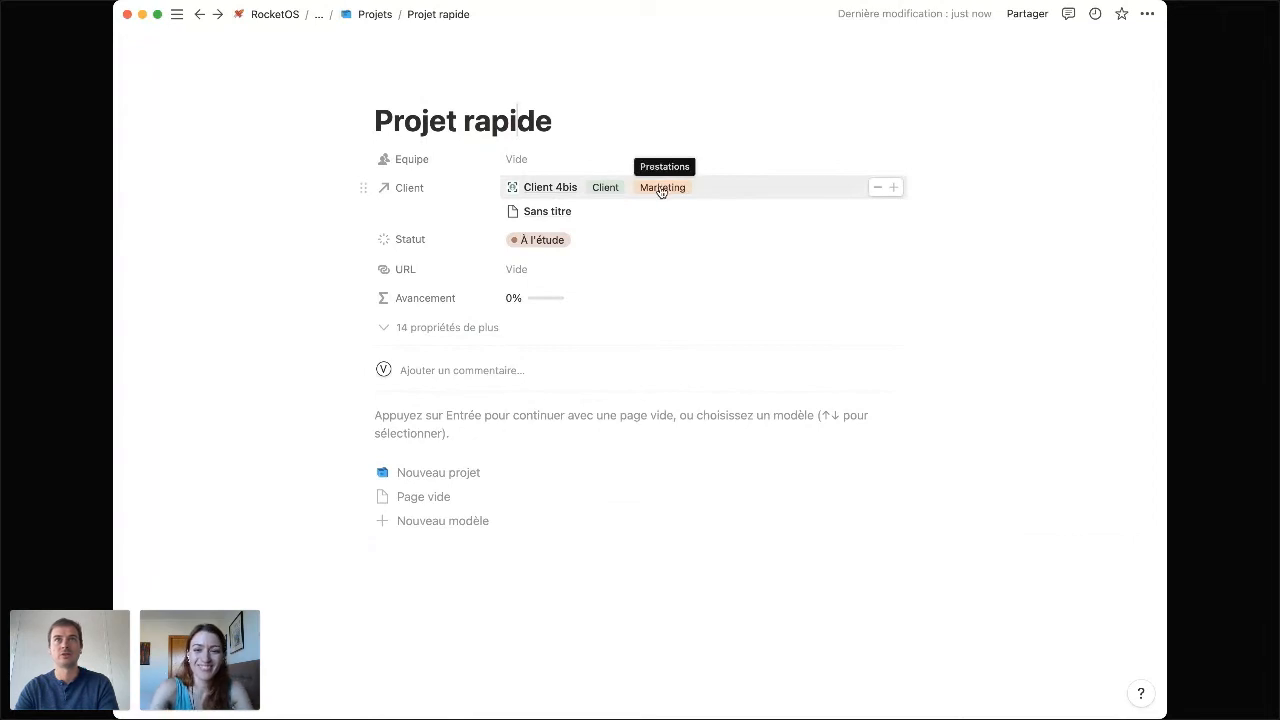
Open the "Lancement produit d'automne" project from the Projets page as a full page and review its properties, meetings, documentation and tasks.
left_click(274, 16)
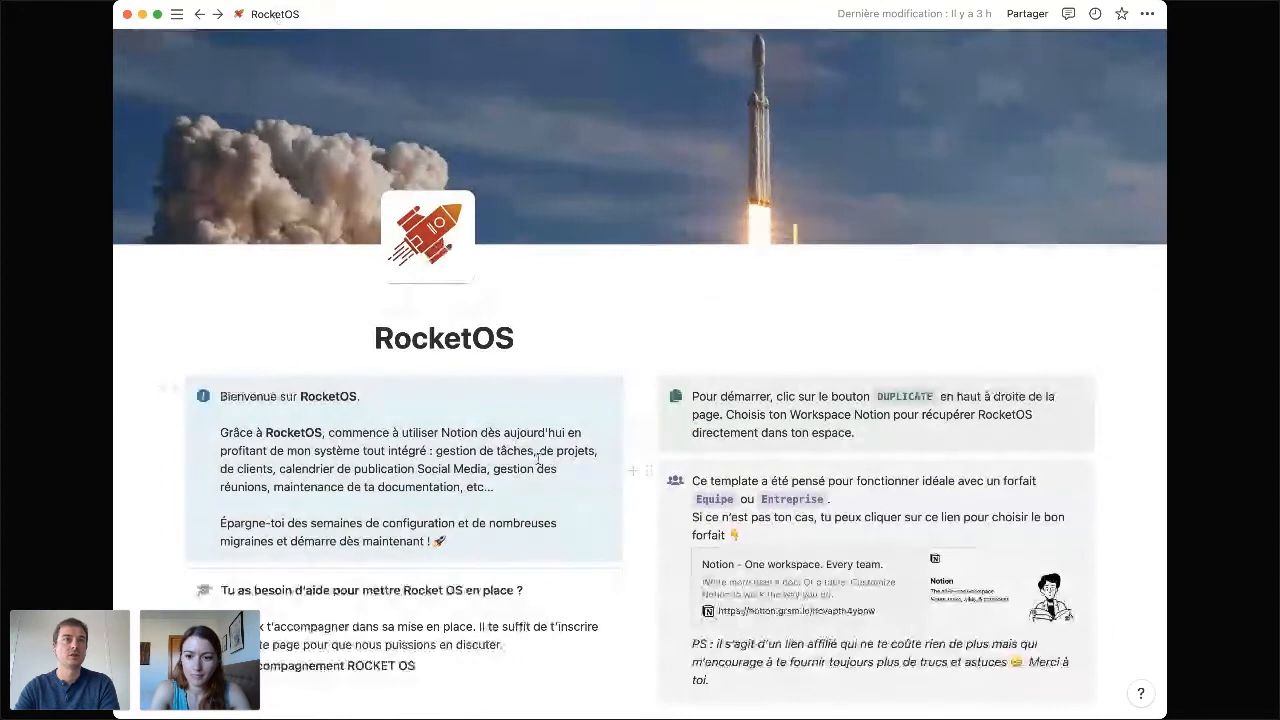
scroll(538, 460, "down", 5)
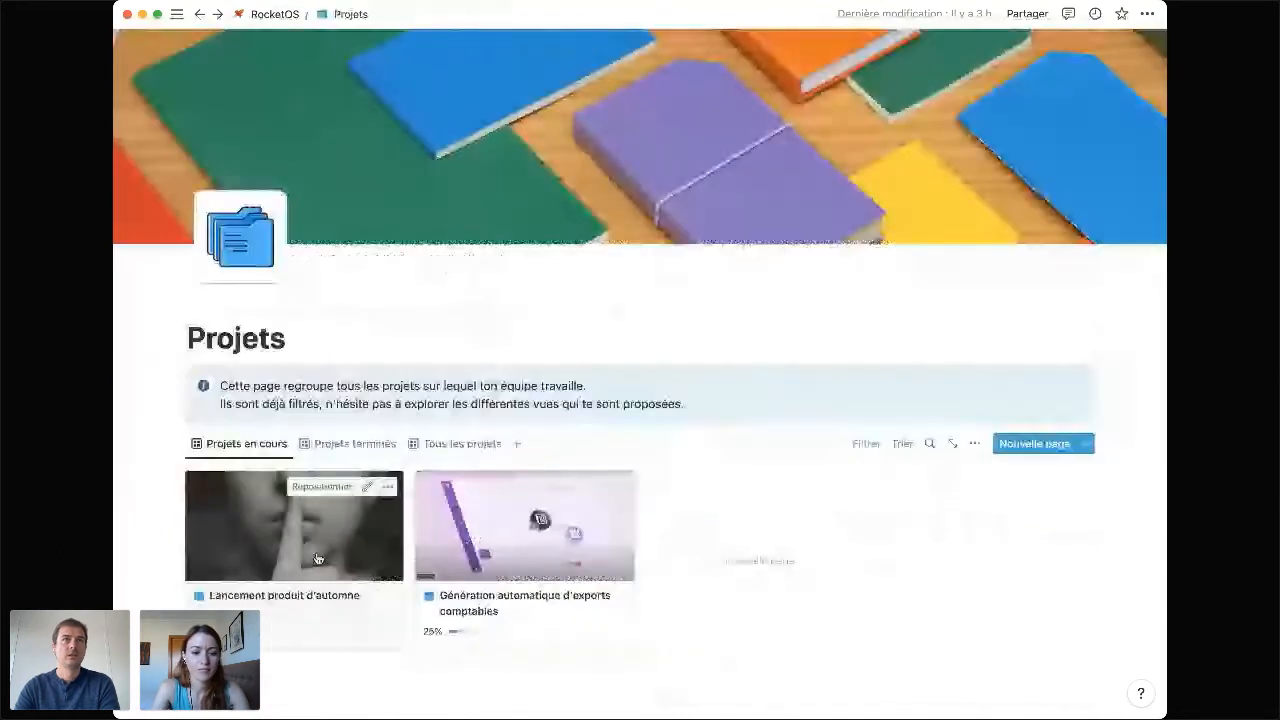
left_click(317, 558)
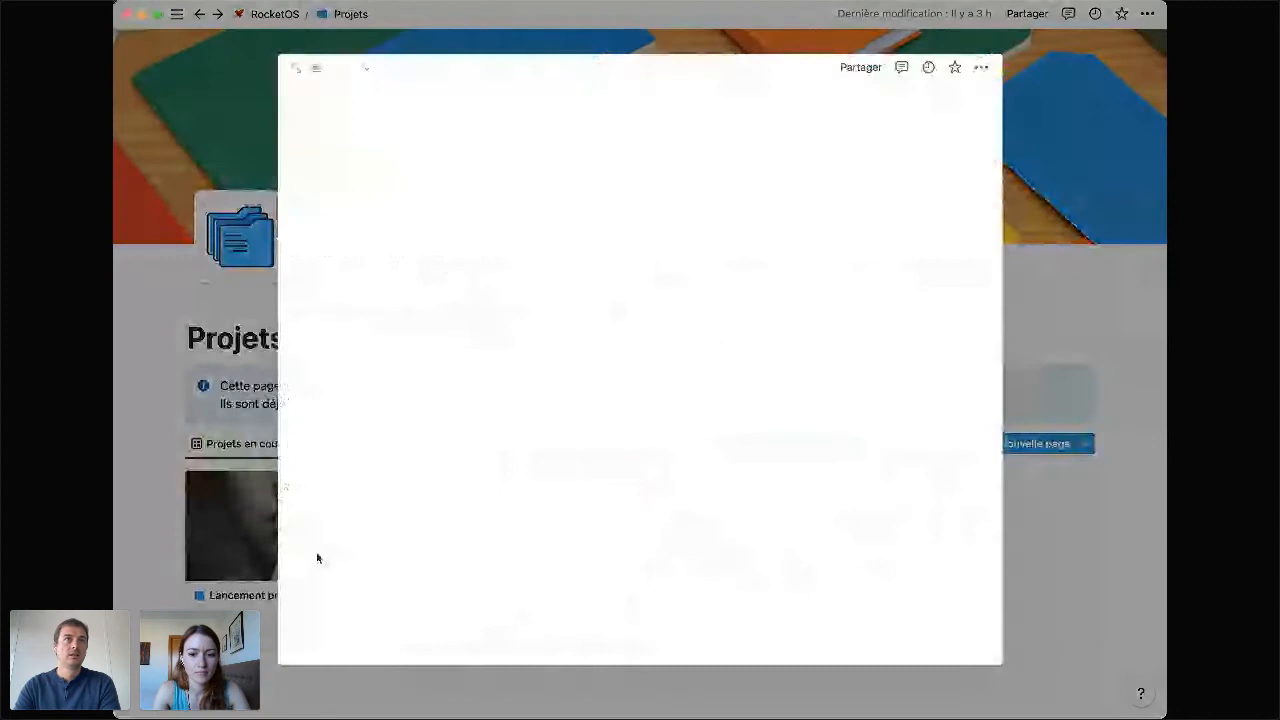
left_click(297, 69)
scroll(363, 220, "down", 3)
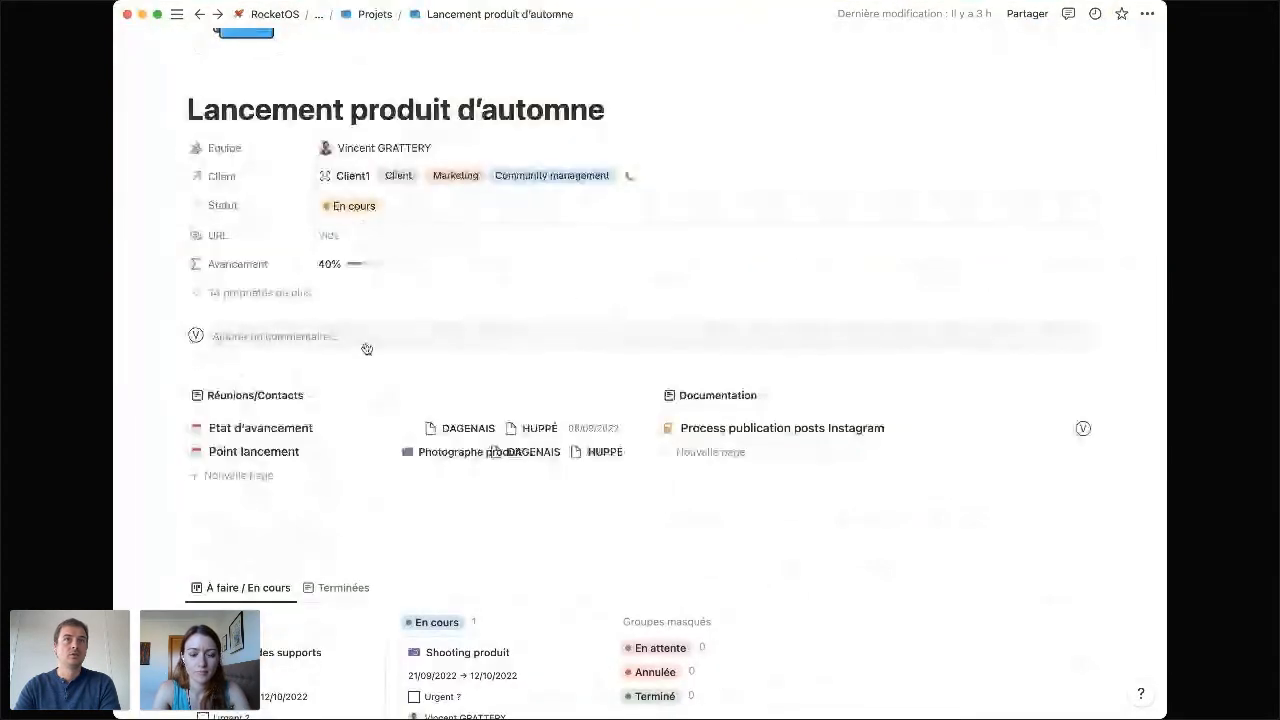
scroll(363, 349, "down", 2)
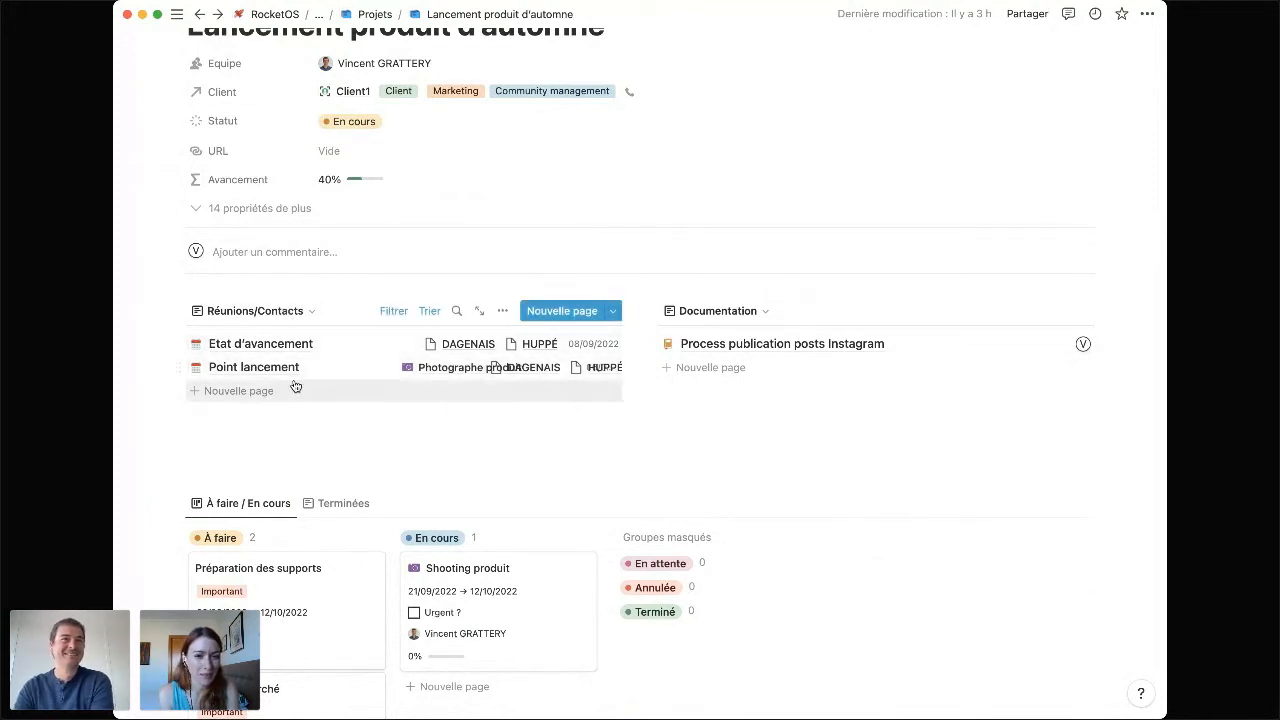
scroll(343, 346, "up", 1)
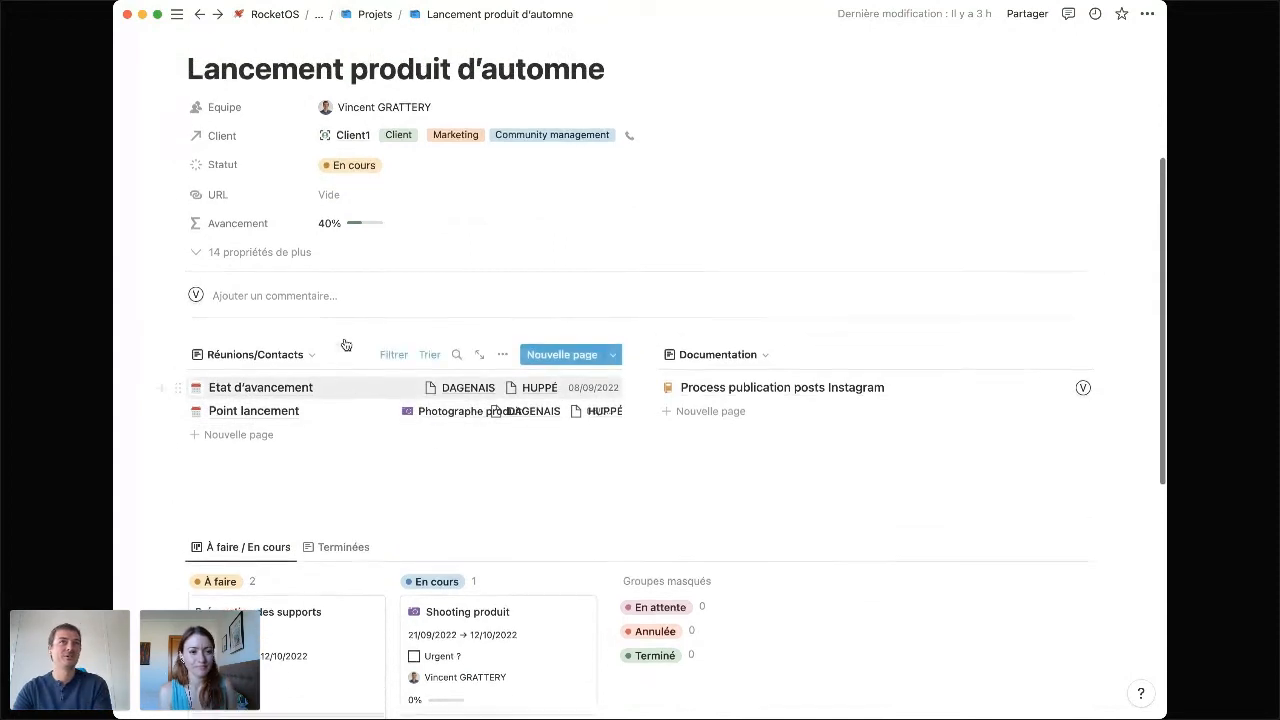
scroll(345, 339, "up", 1)
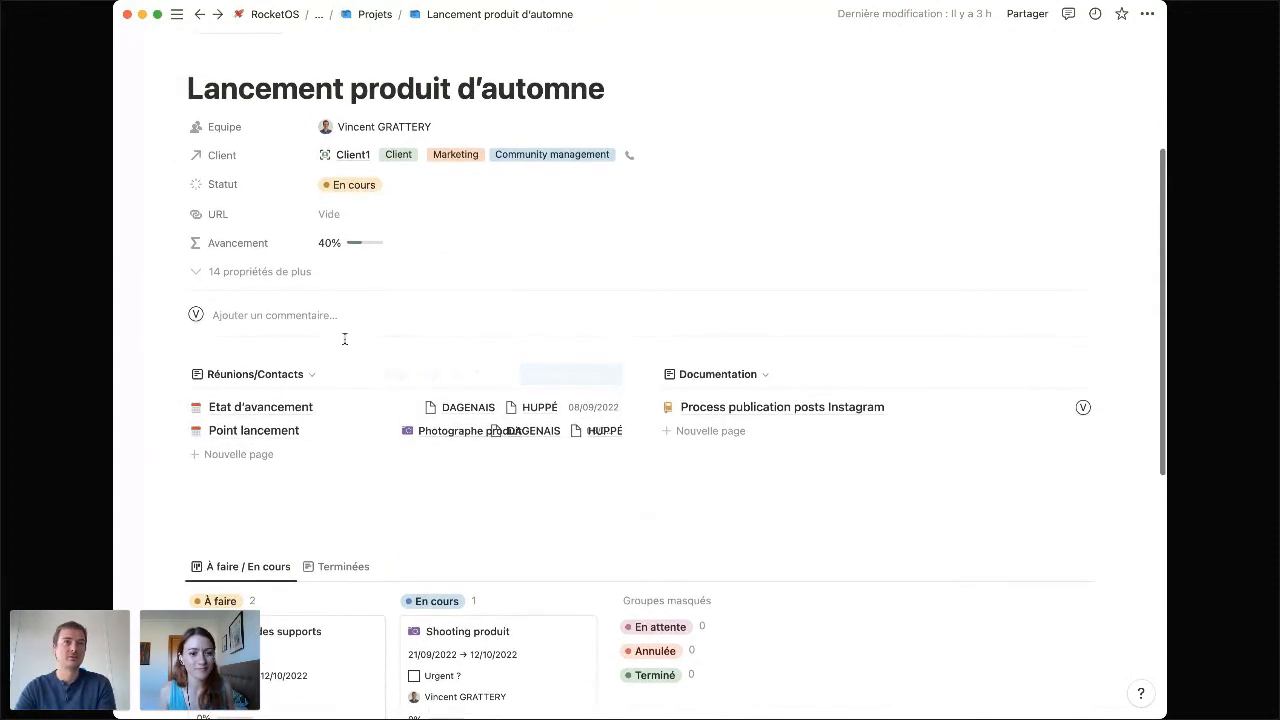
Open the "Etat d'avancement" meeting as a full page, review its properties and team attendee options, and return to the project.
left_click(278, 414)
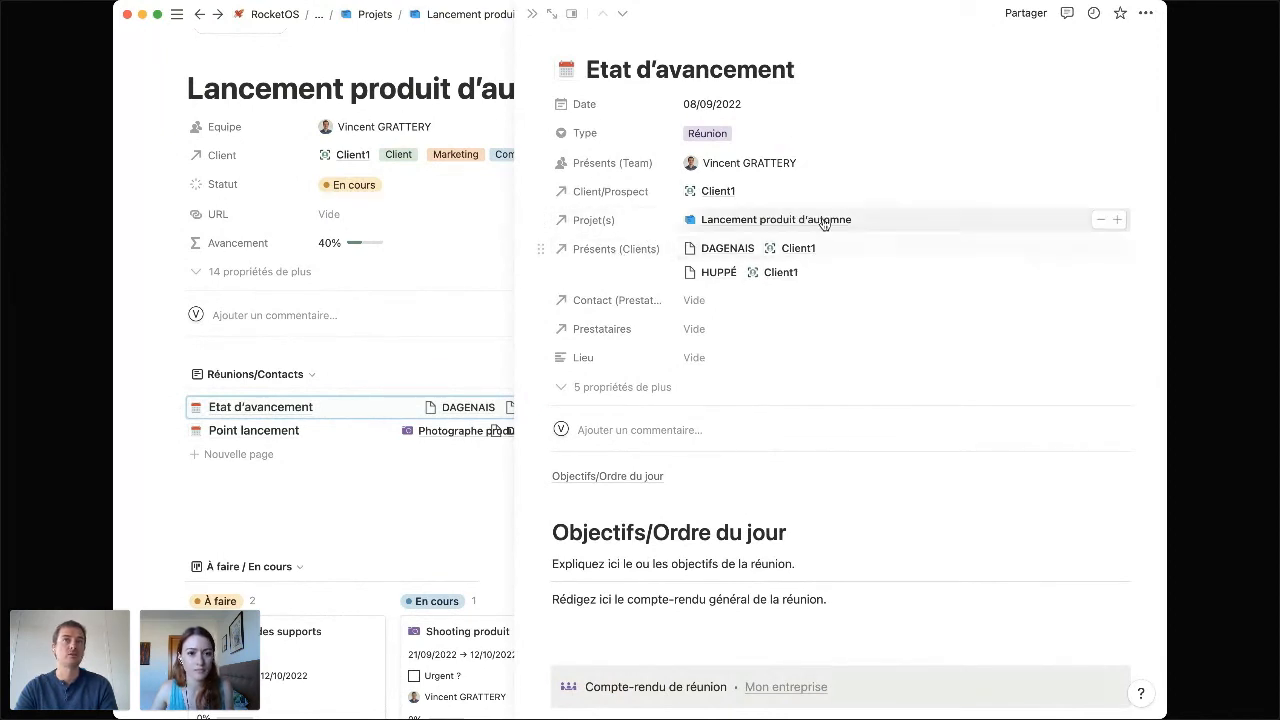
left_click(553, 15)
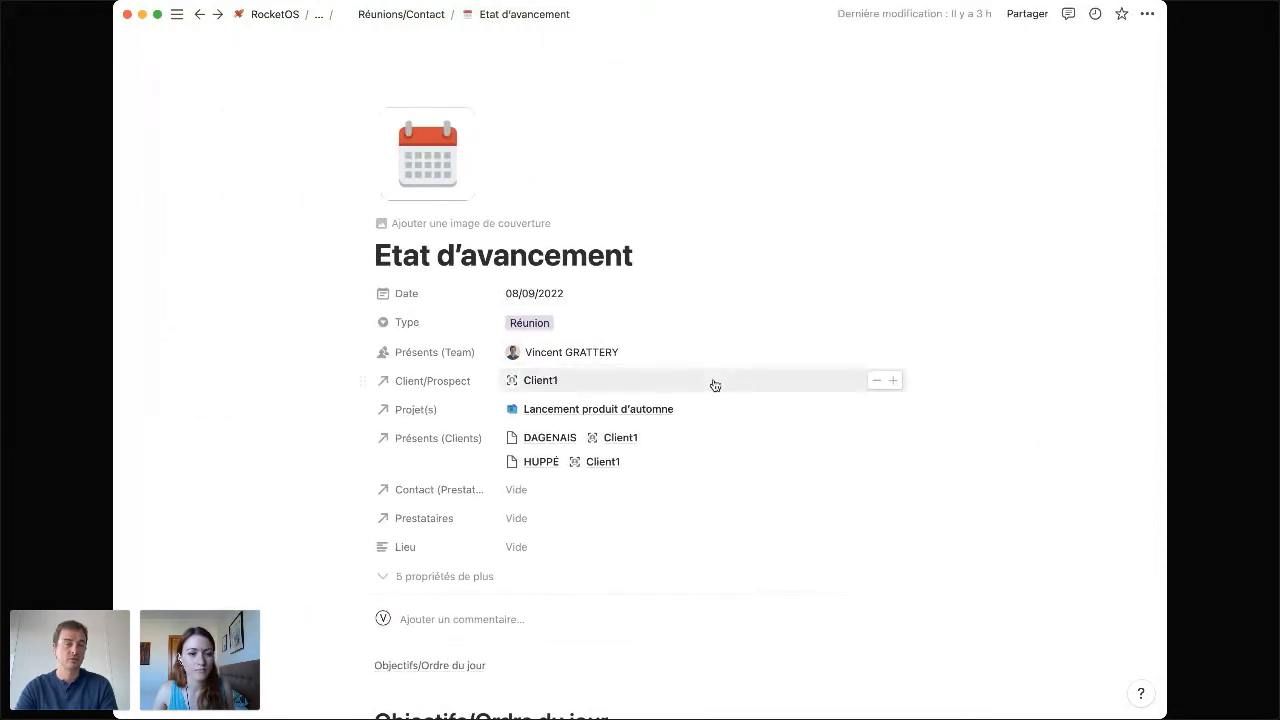
scroll(715, 385, "down", 2)
scroll(717, 385, "down", 1)
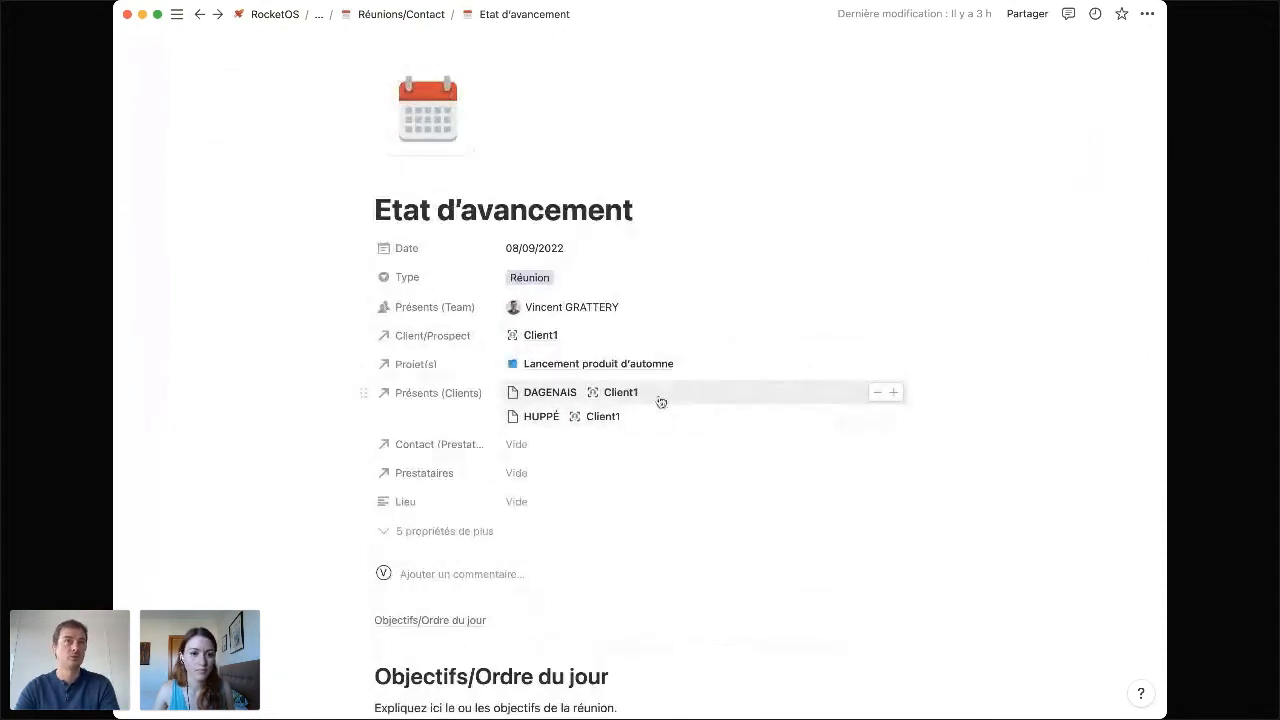
left_click(634, 312)
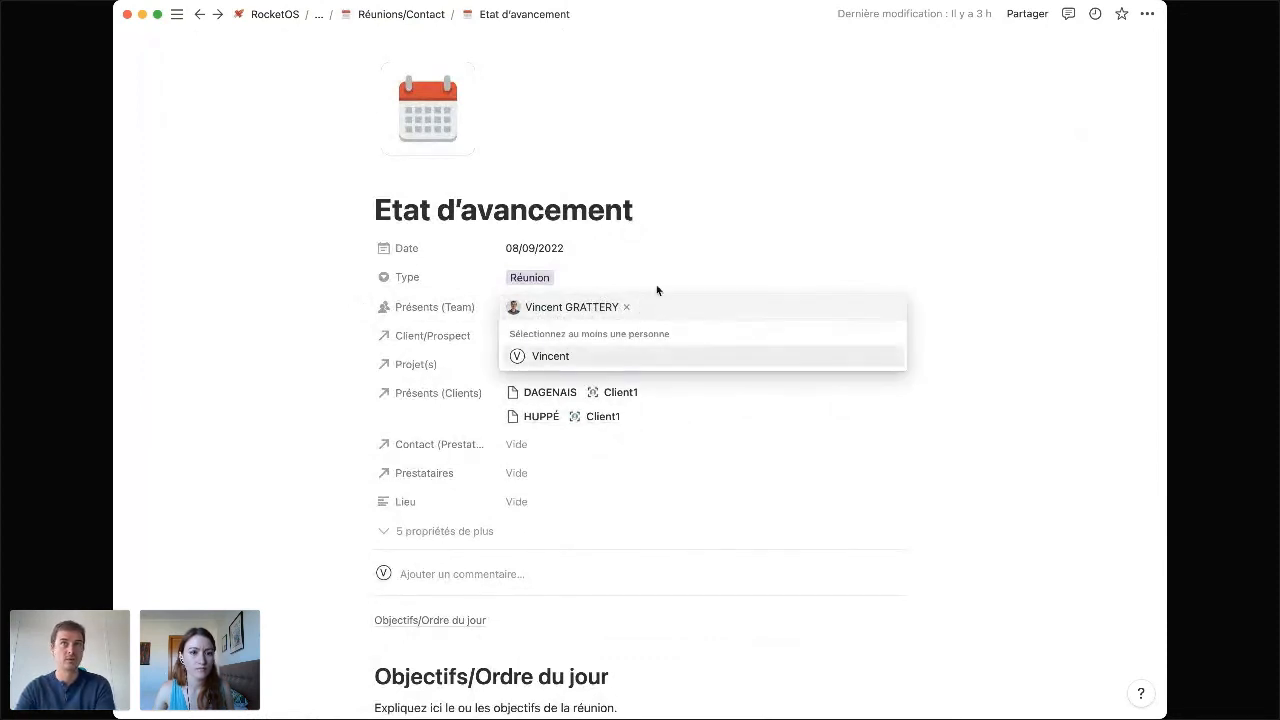
left_click(951, 303)
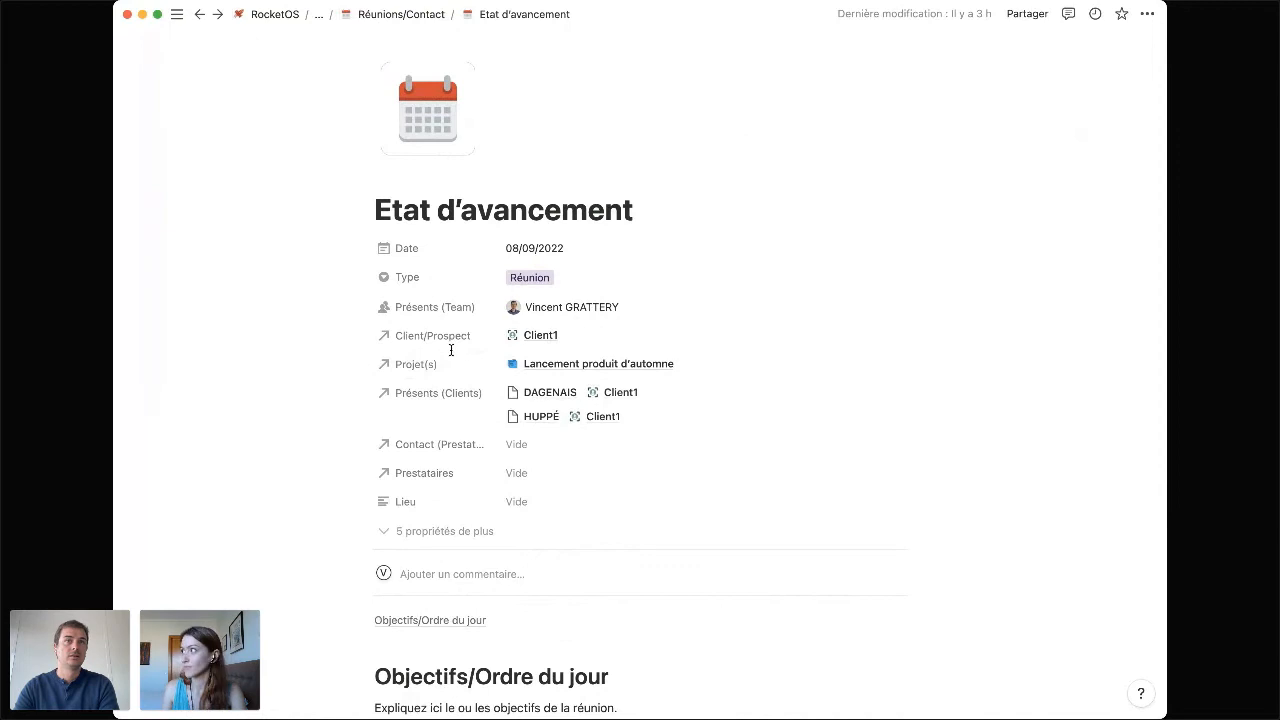
key("super+[")
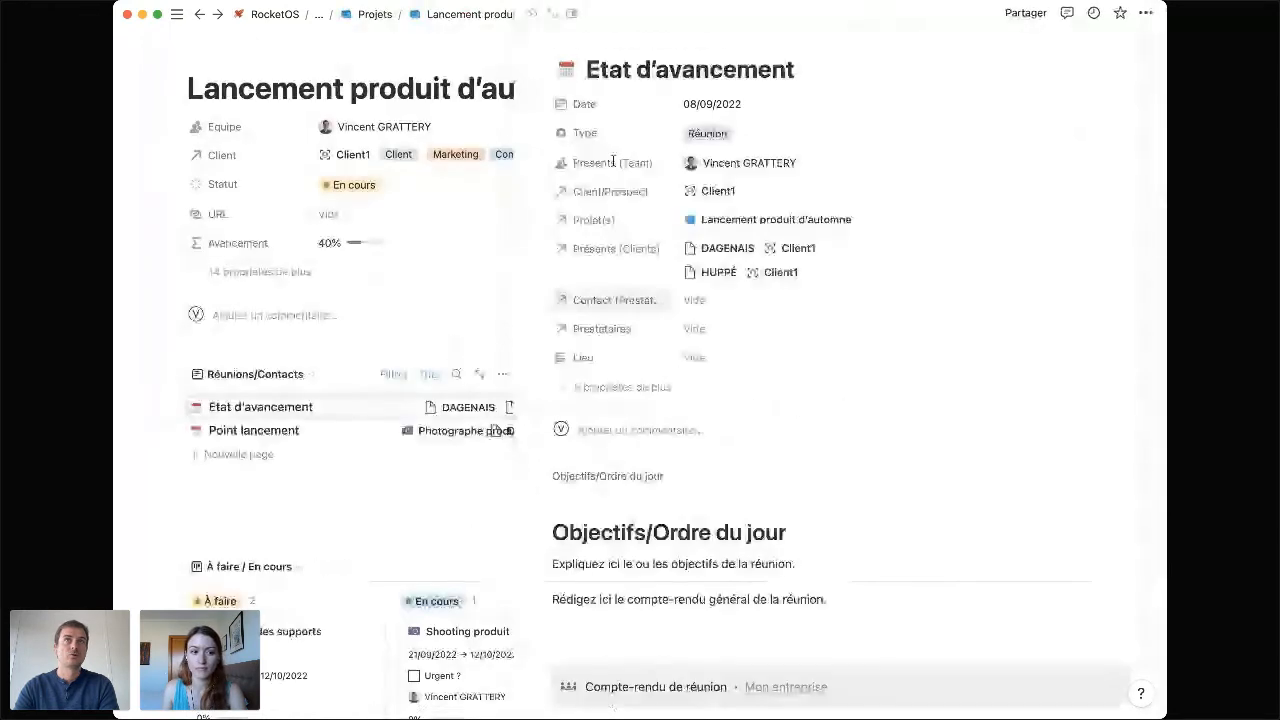
left_click(533, 18)
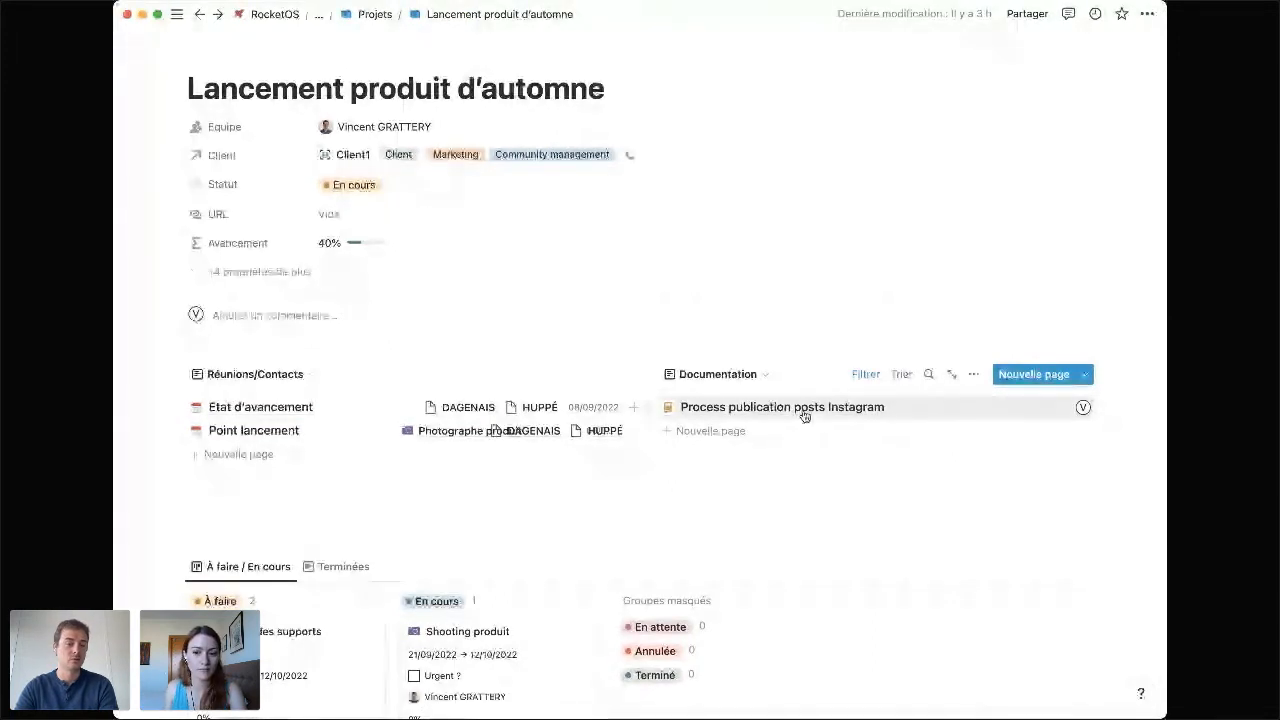
Open the Documentation page and review the "Process publication posts Instagram" and "Maitriser MAKE" documents.
left_click(180, 16)
left_click(127, 147)
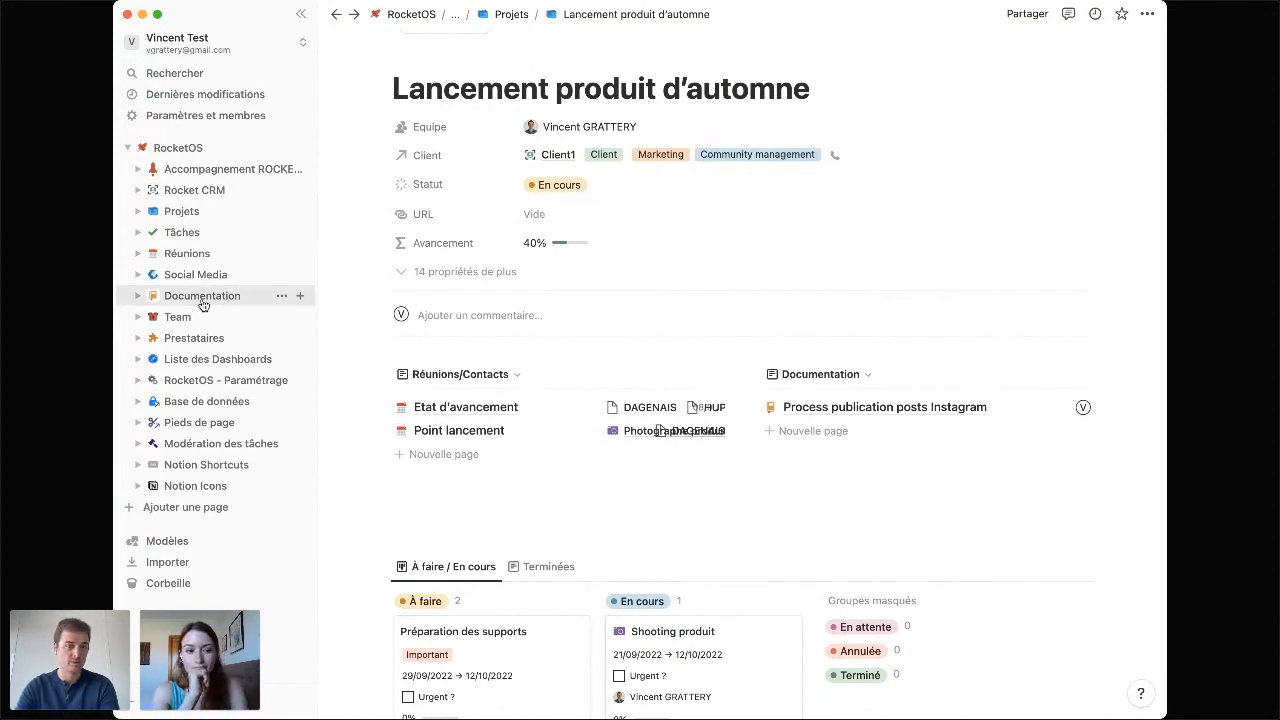
left_click(203, 297)
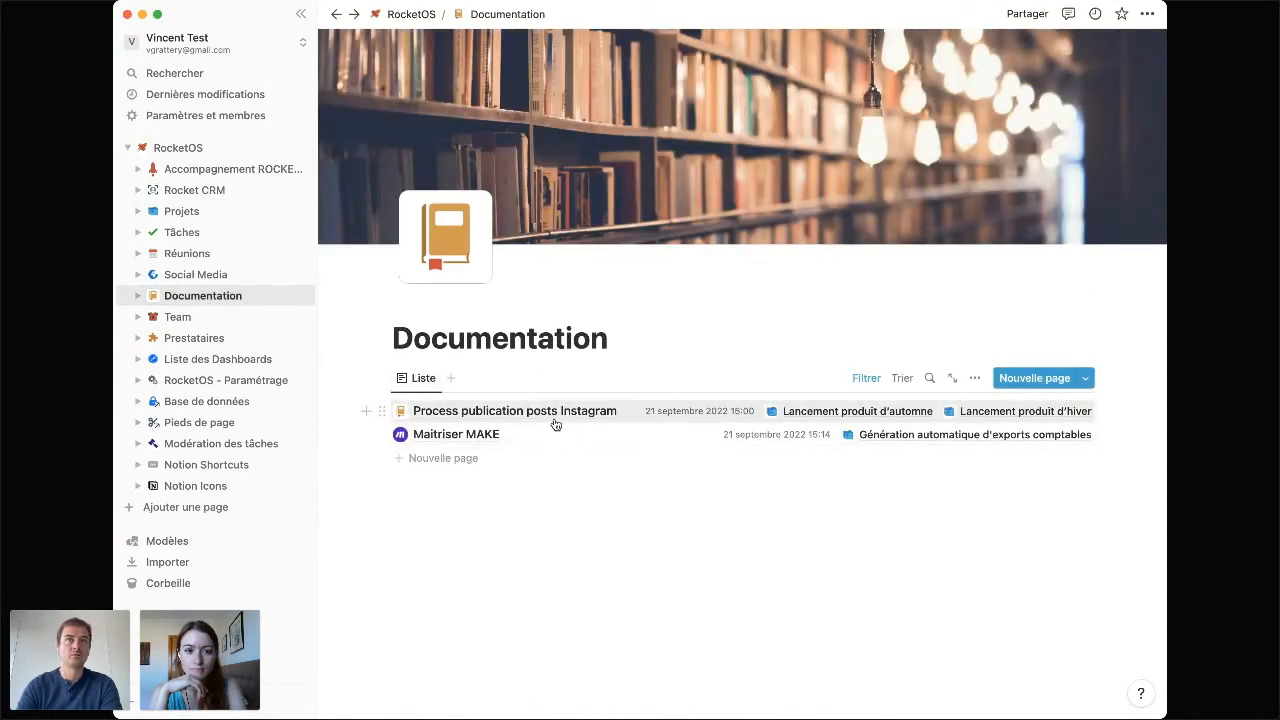
left_click(502, 423)
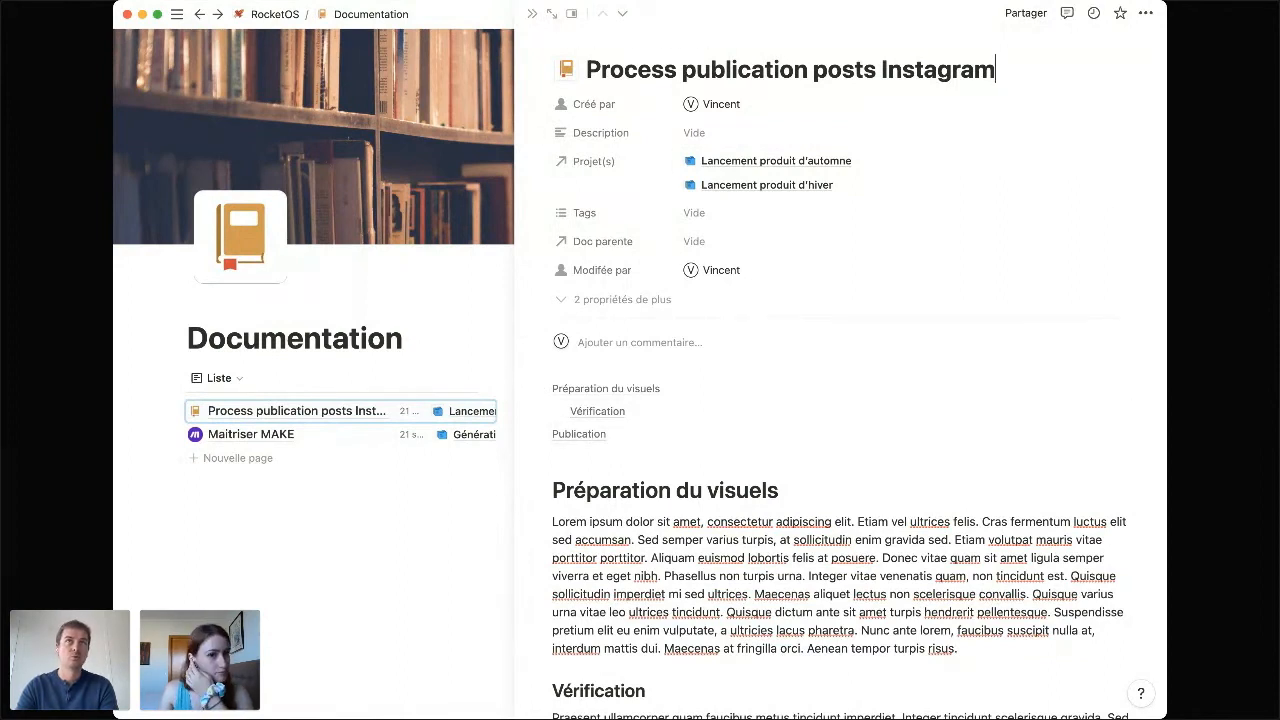
left_click(532, 13)
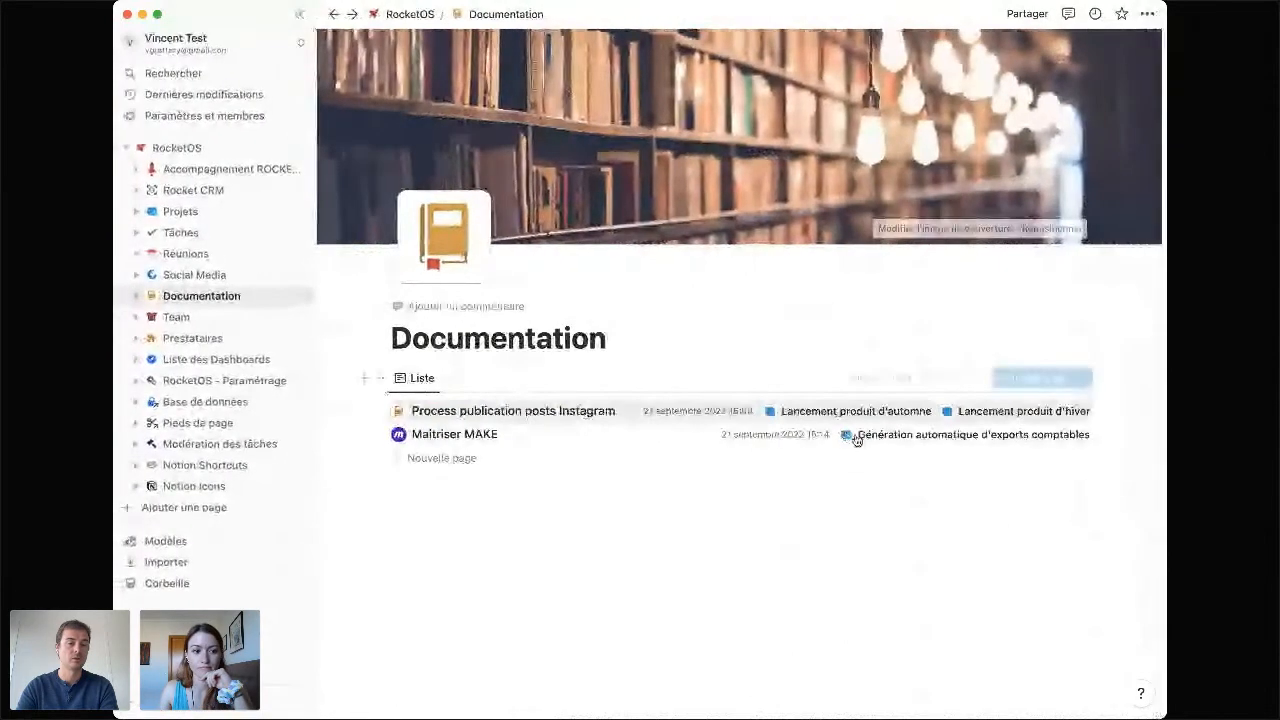
left_click(499, 434)
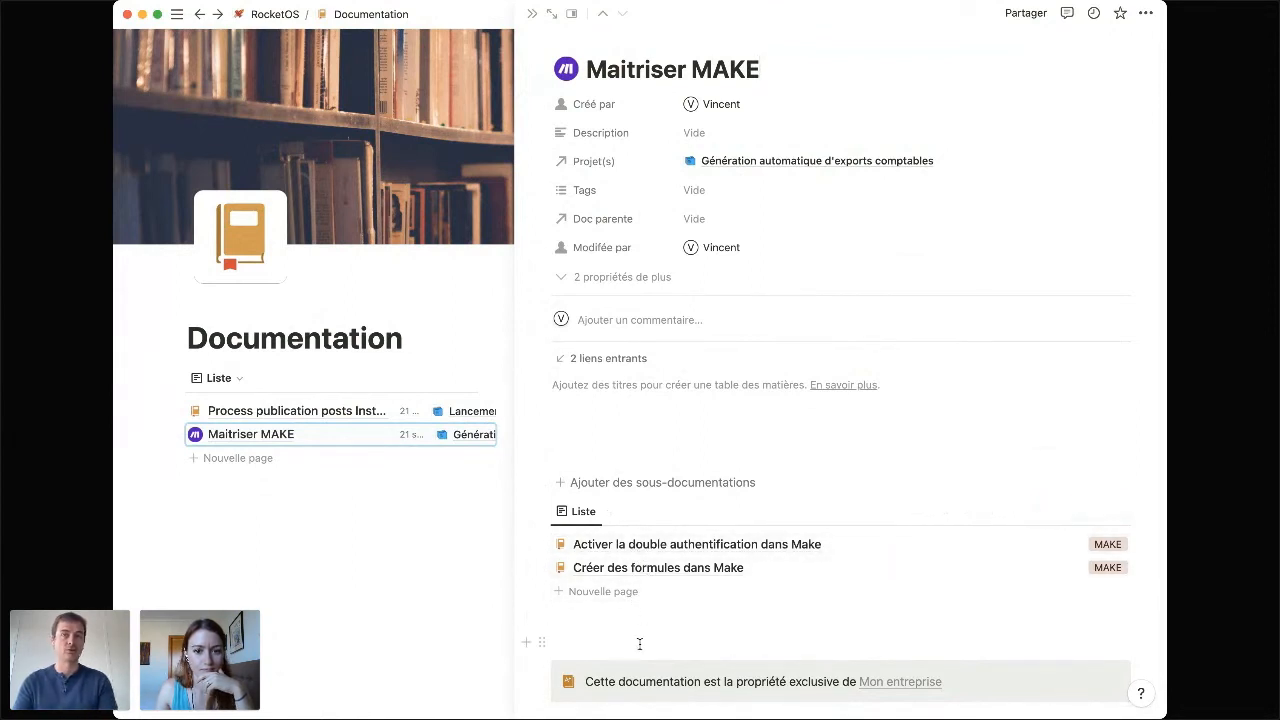
left_click_drag(765, 62, 602, 72)
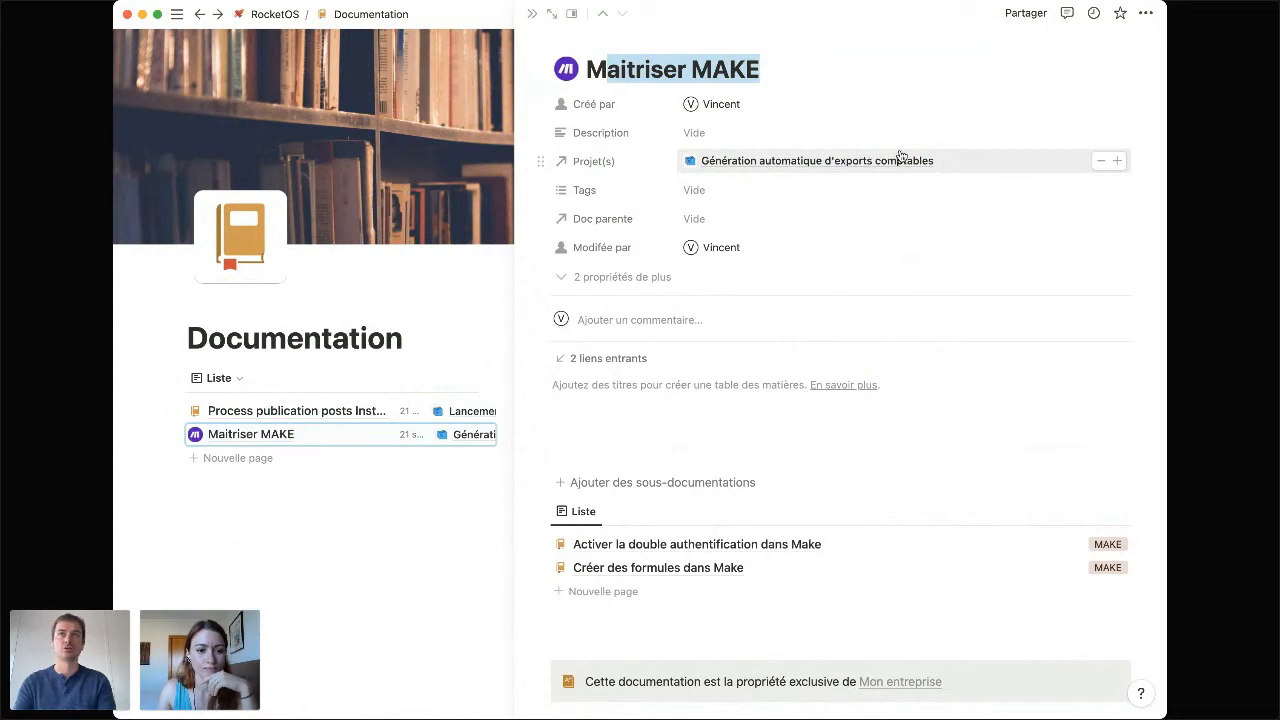
Open the linked project "Génération automatique d'exports comptables" as a full page and review its meetings, documentation and tasks.
left_click(868, 162)
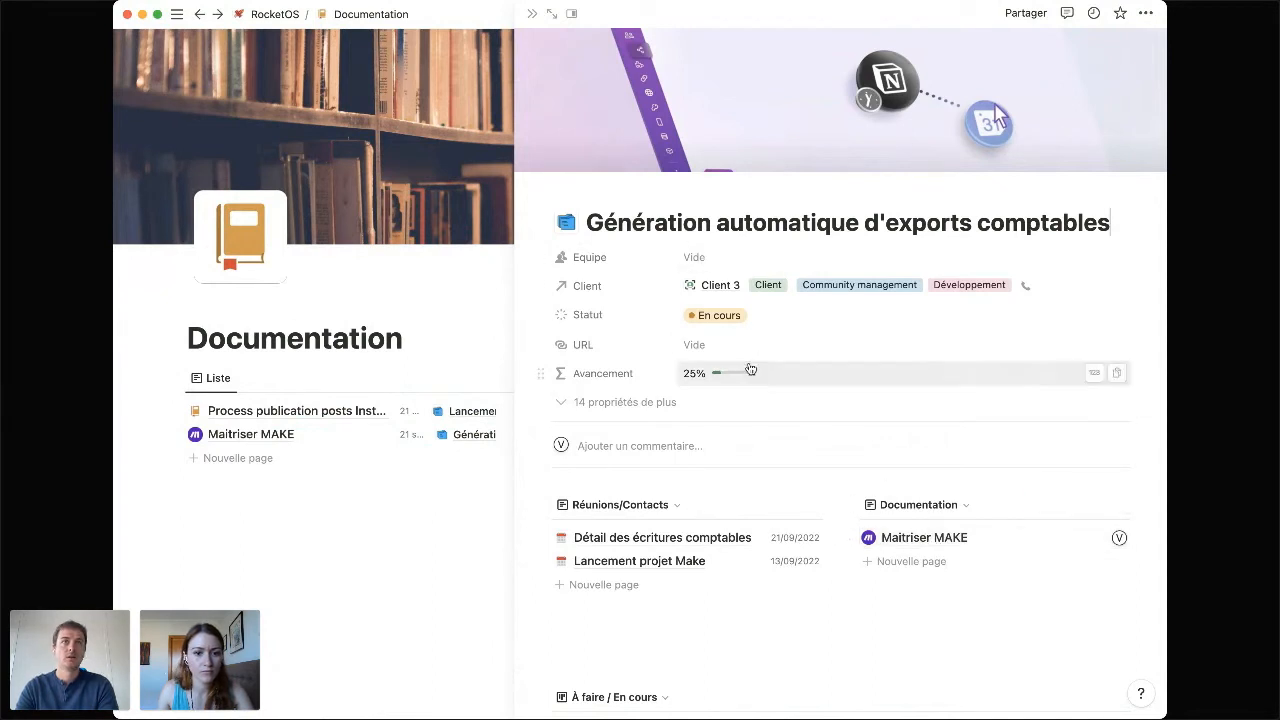
scroll(757, 482, "down", 1)
scroll(757, 482, "down", 4)
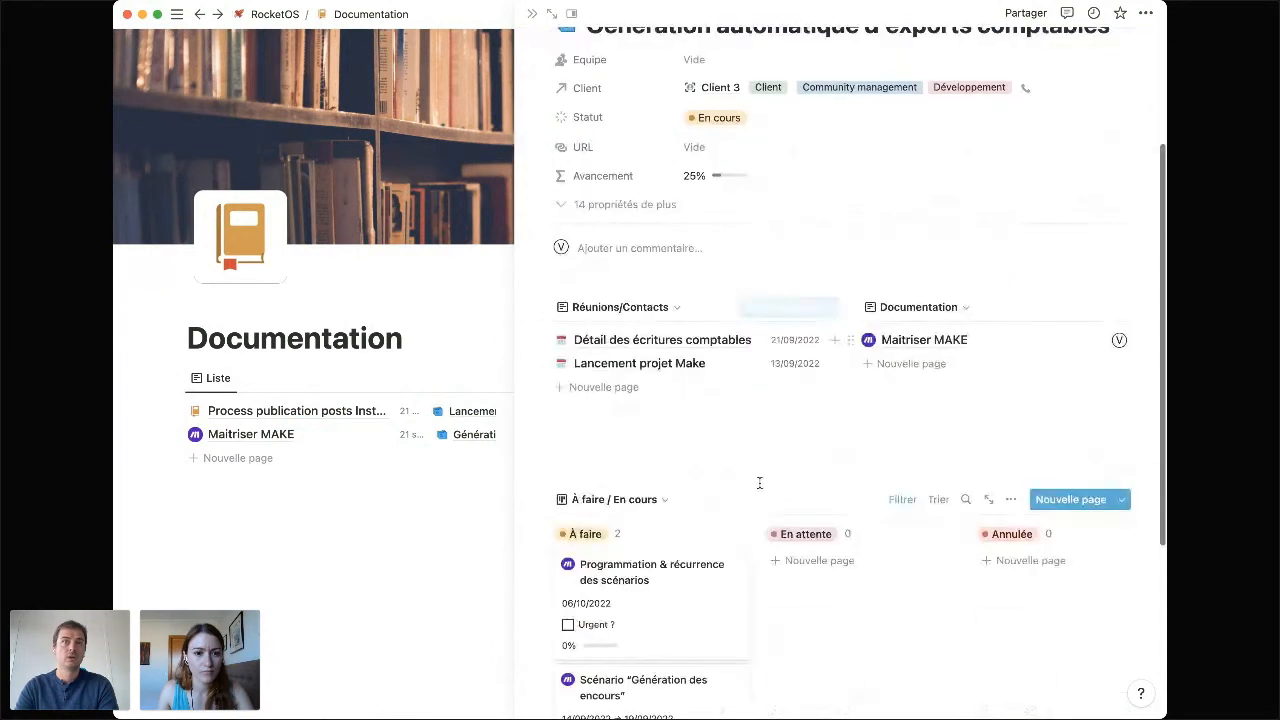
scroll(759, 483, "up", 2)
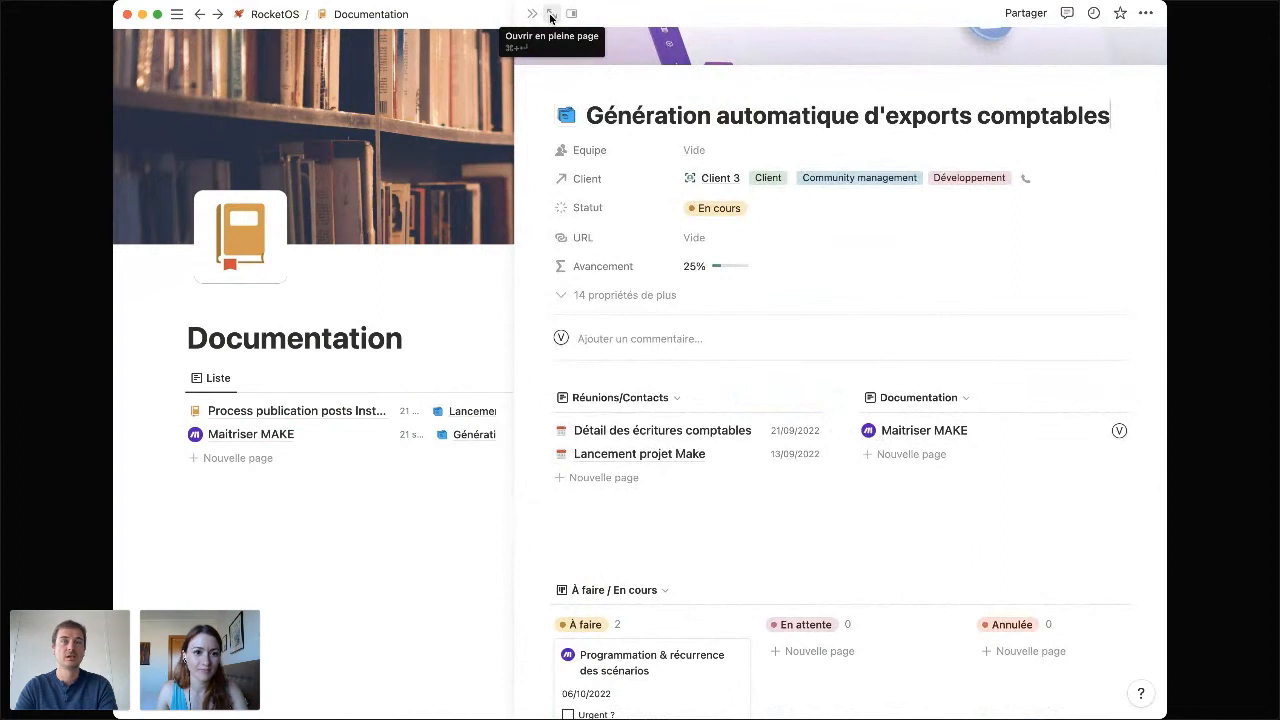
left_click(550, 14)
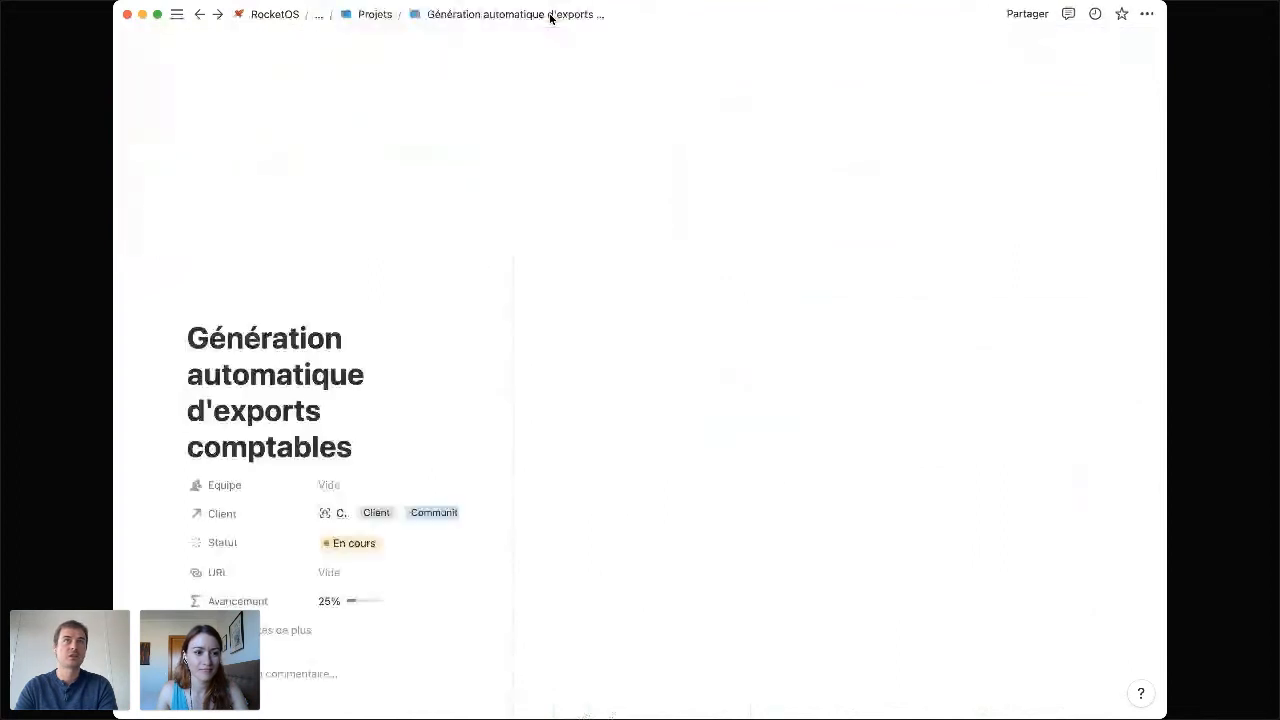
scroll(486, 566, "down", 5)
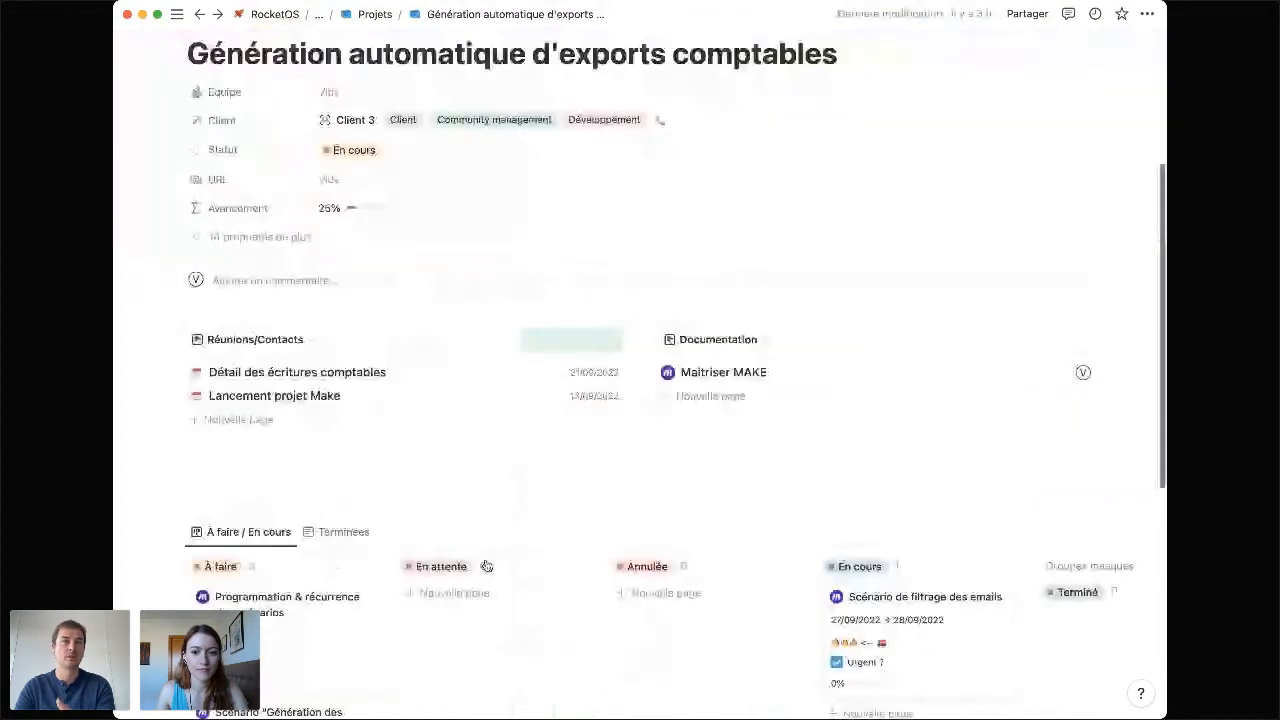
scroll(486, 566, "down", 2)
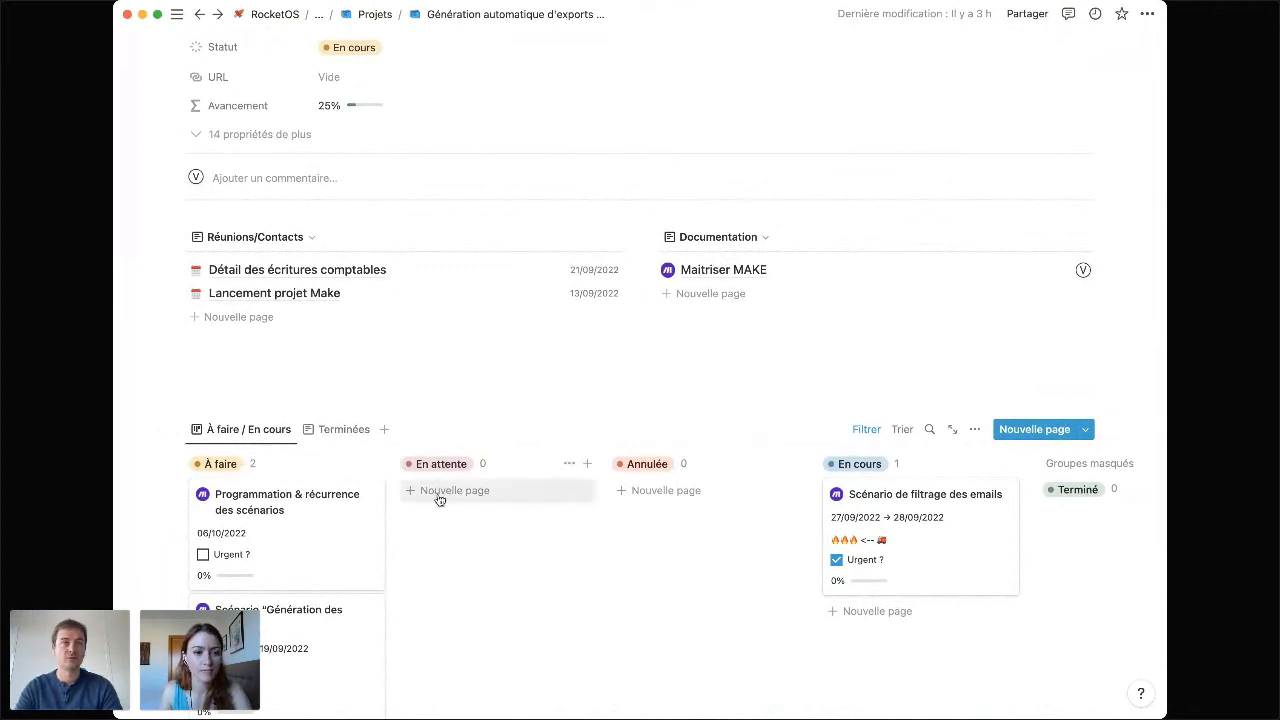
Open the "Programmation & récurrence des scénarios" task and check its status and priority options without changing them.
left_click(305, 524)
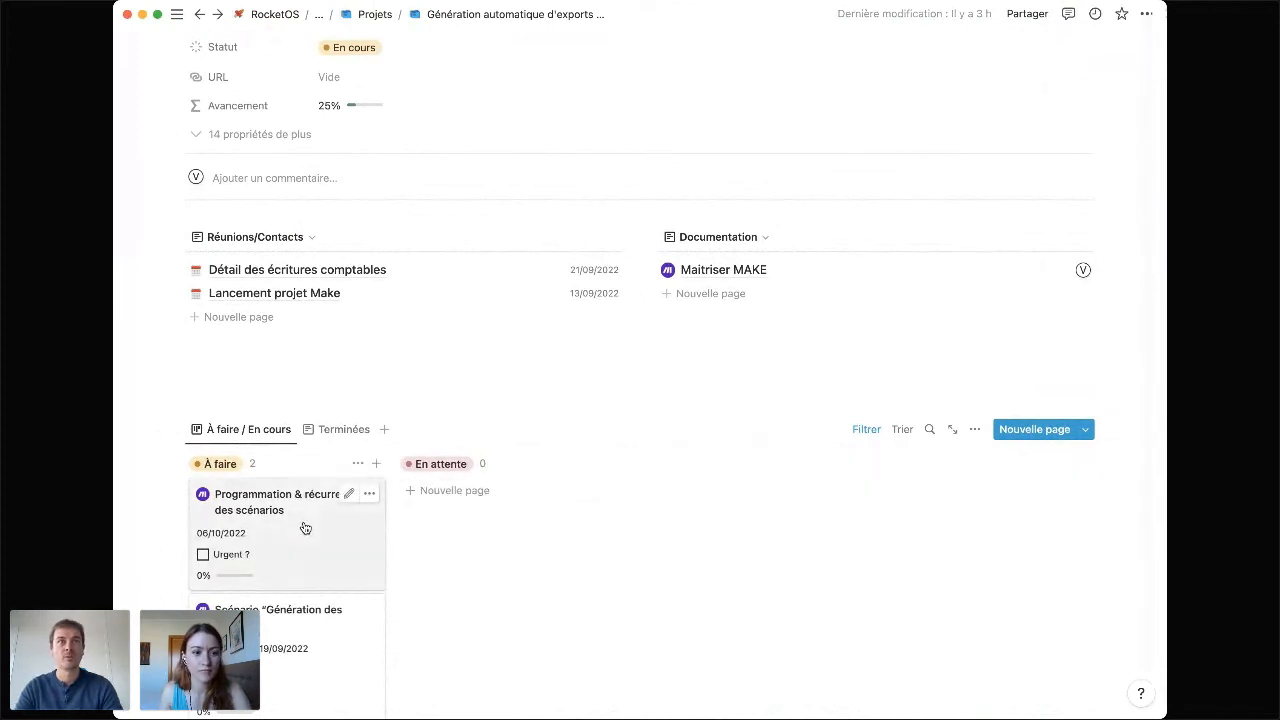
left_click(736, 136)
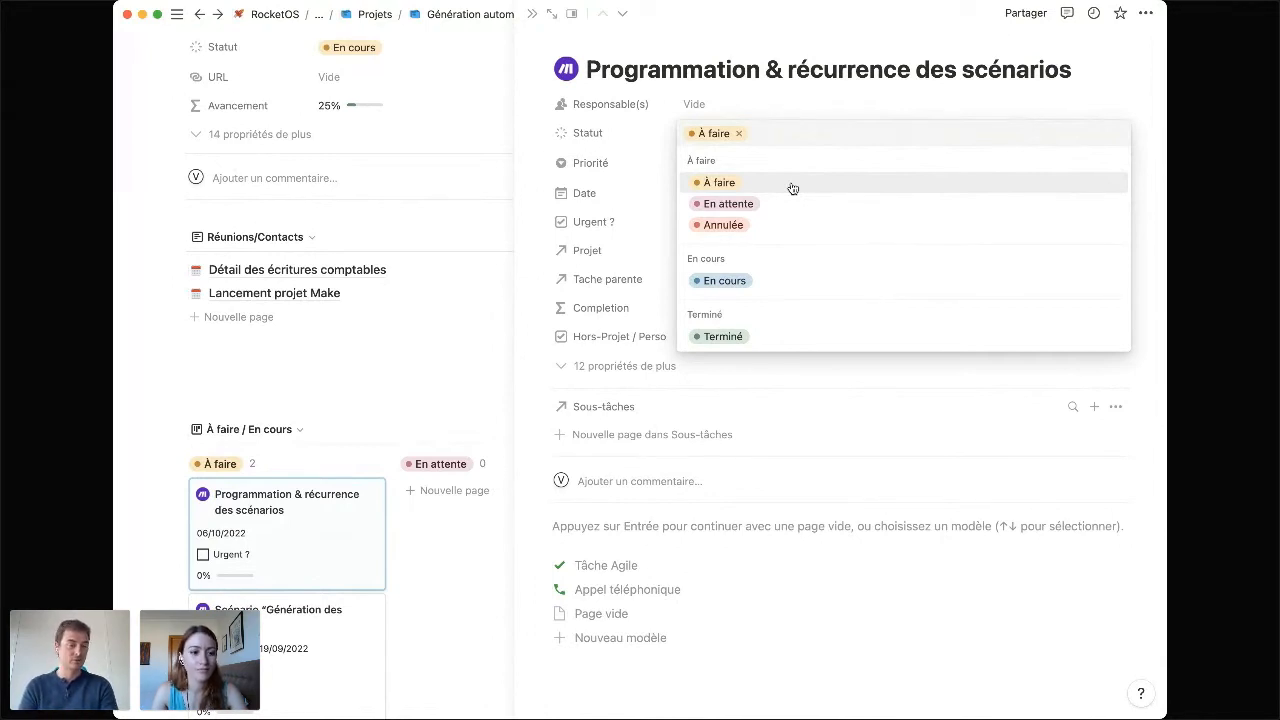
left_click(775, 106)
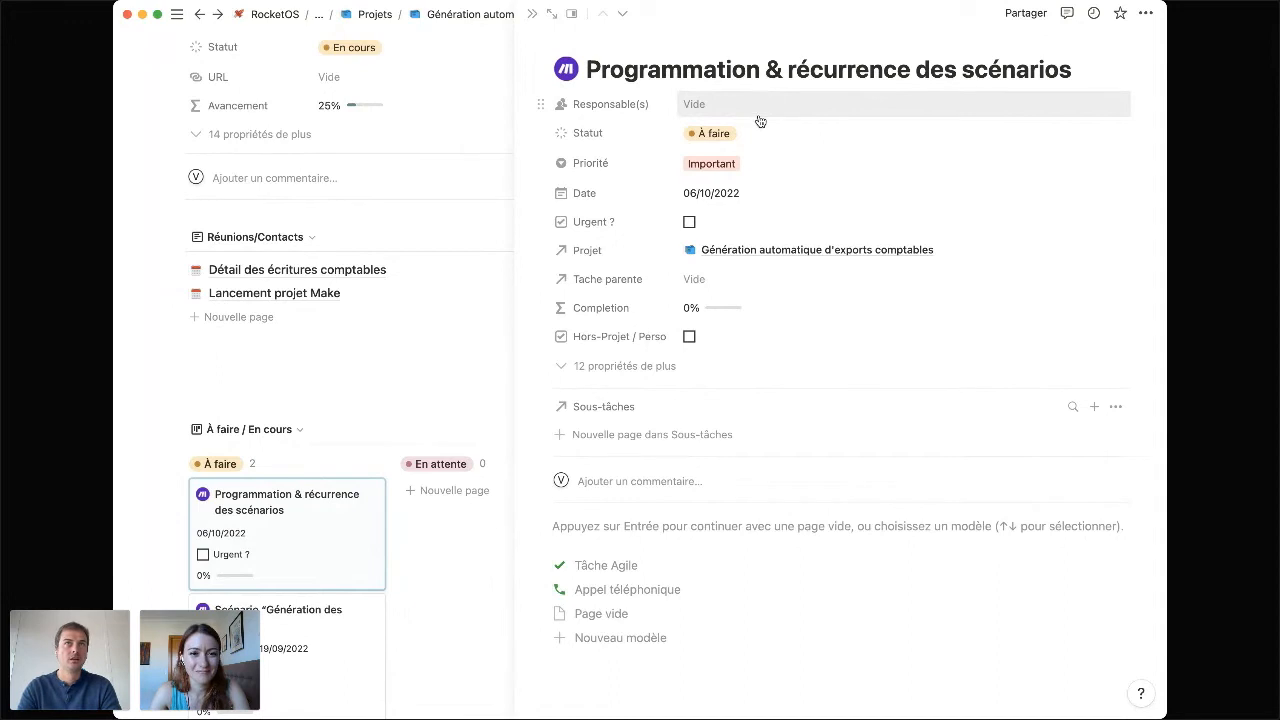
left_click(739, 148)
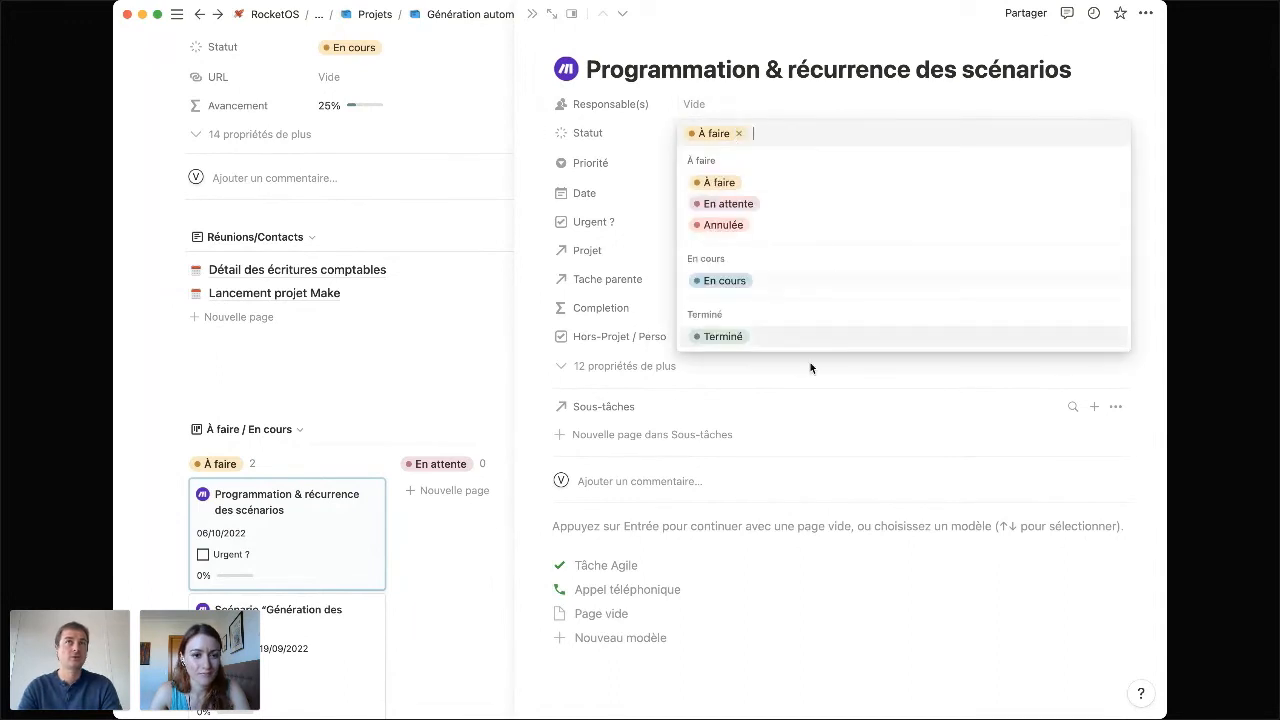
left_click(815, 120)
left_click(797, 170)
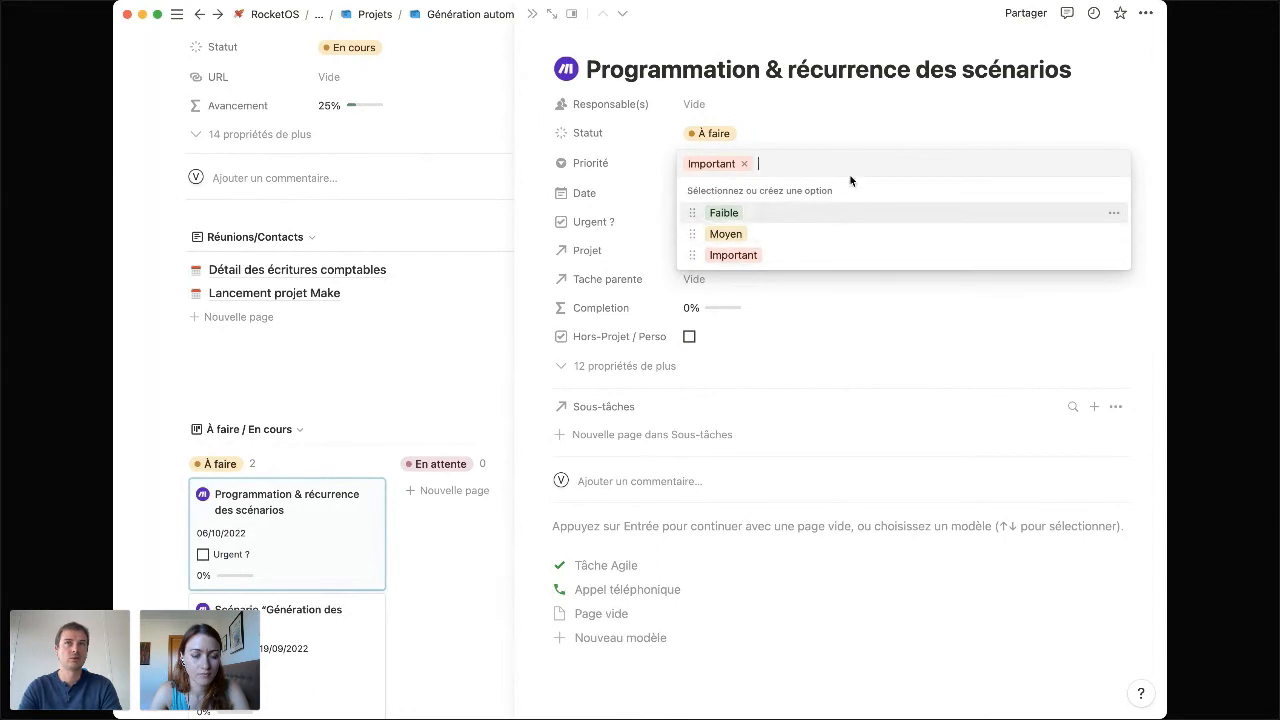
left_click(863, 148)
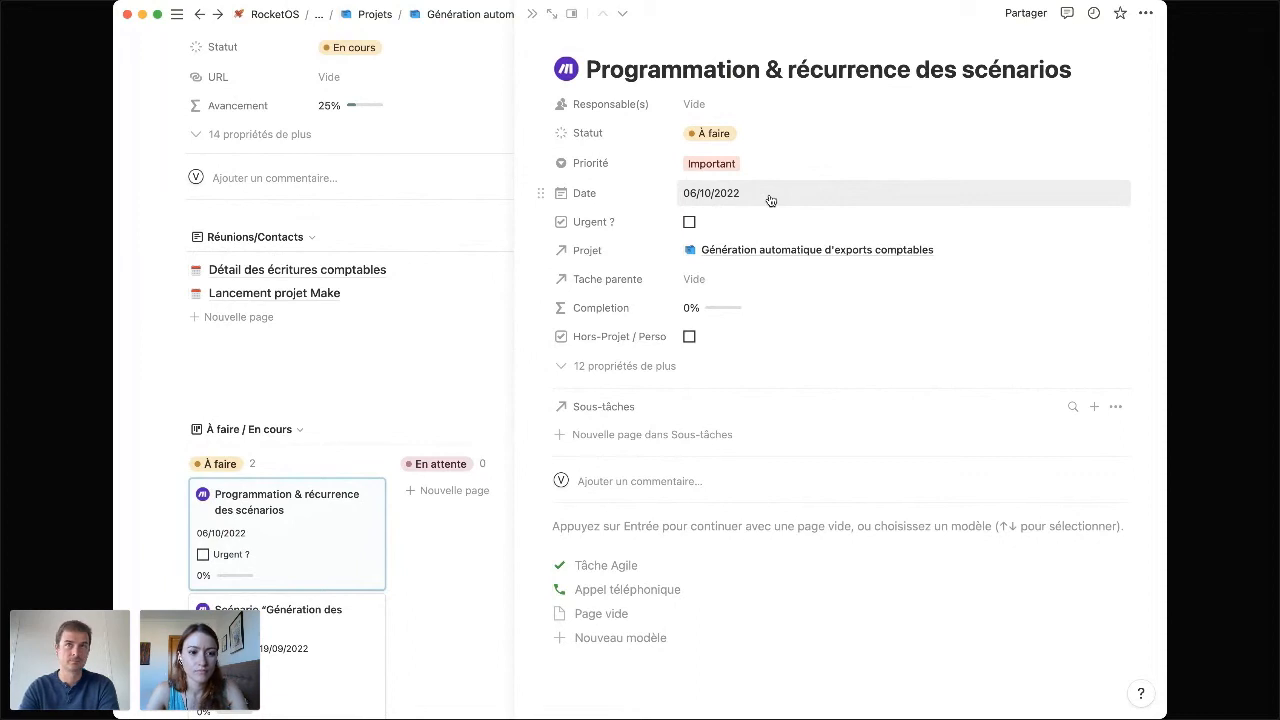
Mark the "Programmation & récurrence des scénarios" task as urgent, check its card on the board, and remove the urgent mark.
left_click(689, 222)
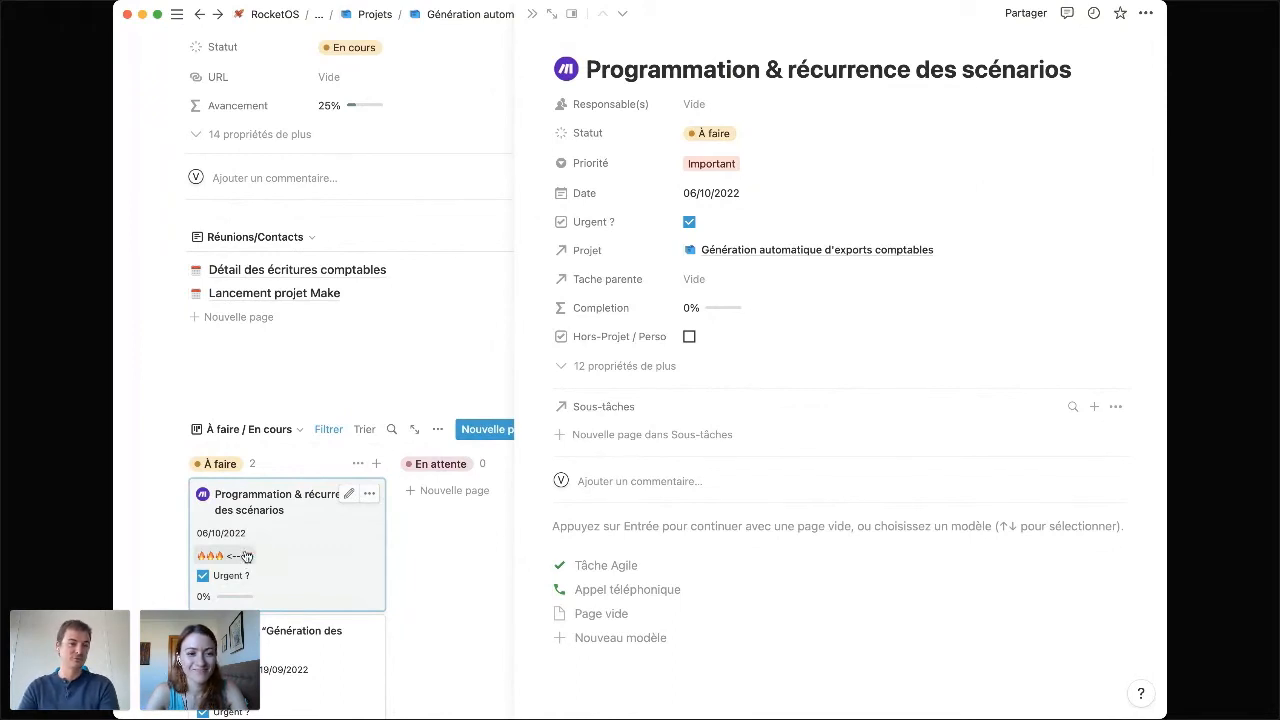
left_click(689, 222)
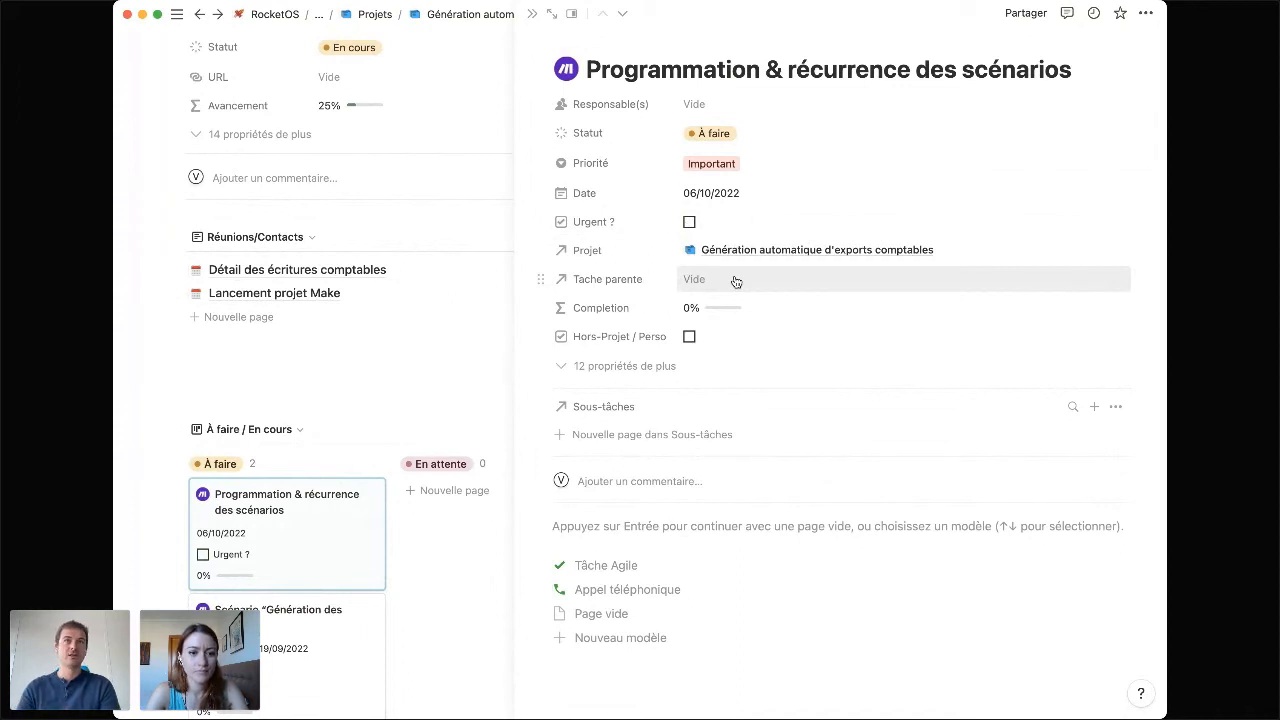
Add a sub-task named "Définir la récurrence" to the "Programmation & récurrence des scénarios" task.
left_click(670, 440)
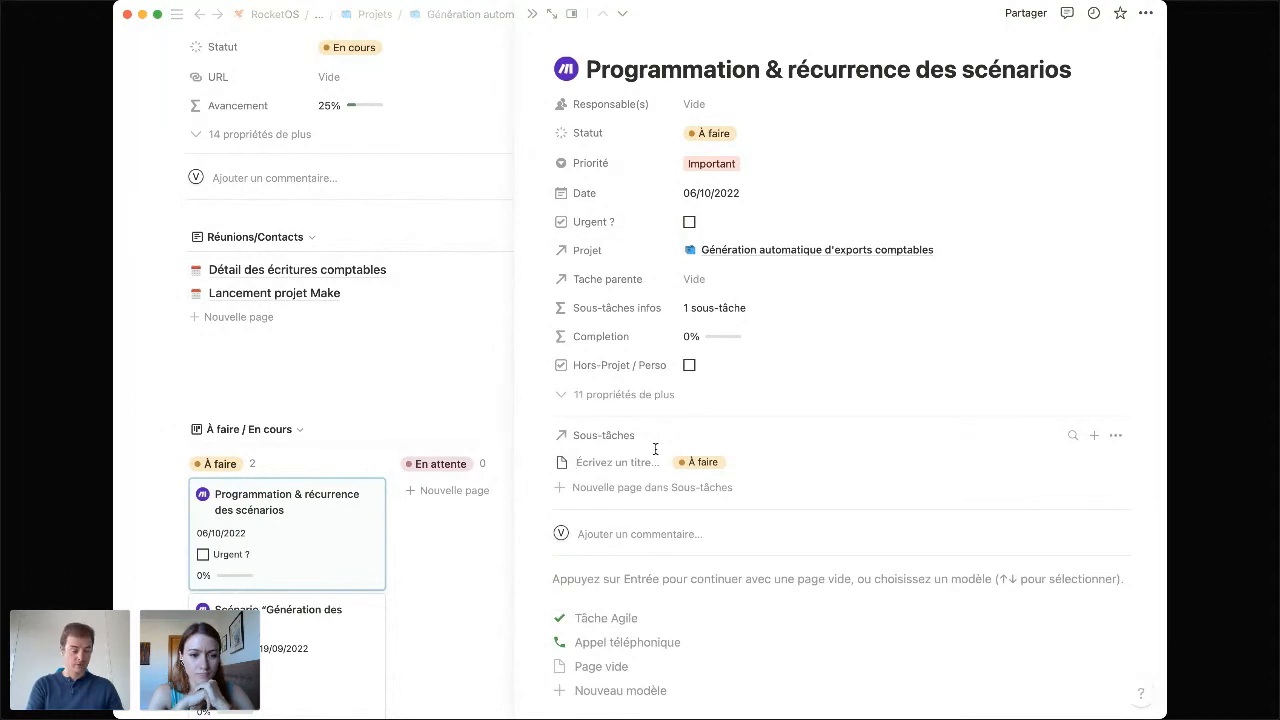
type("Déf")
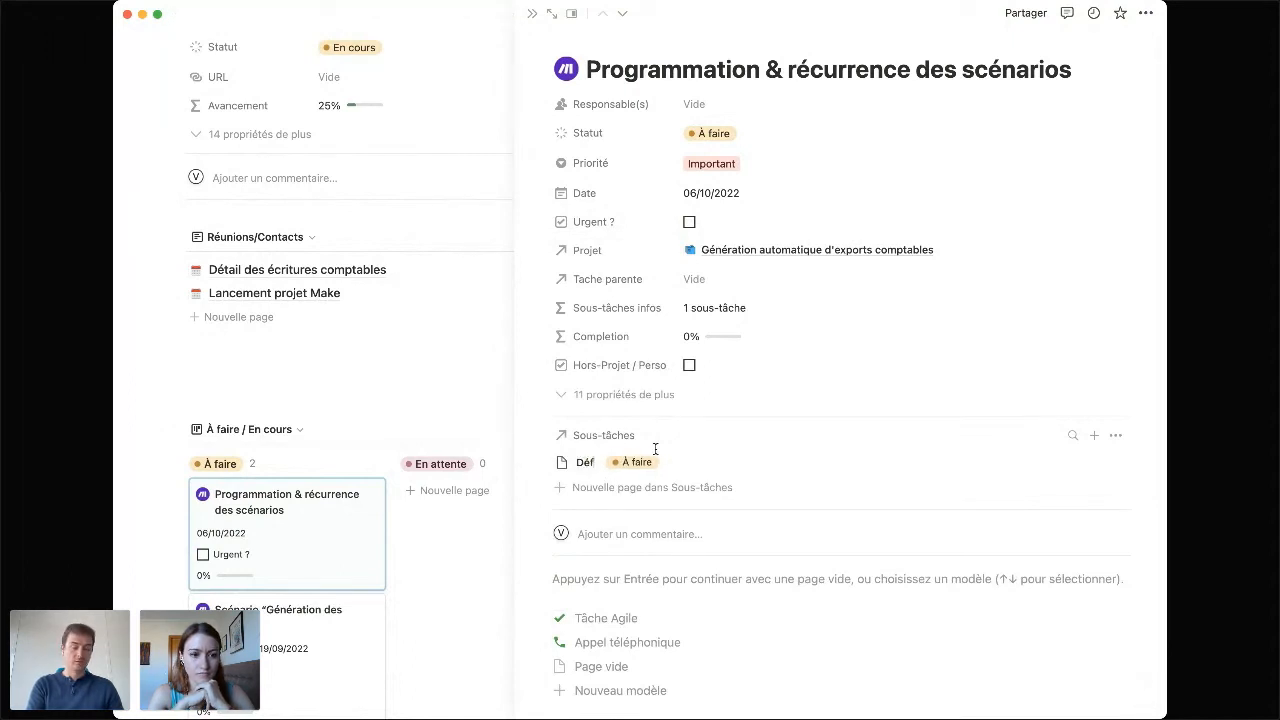
type("inir la récurrence")
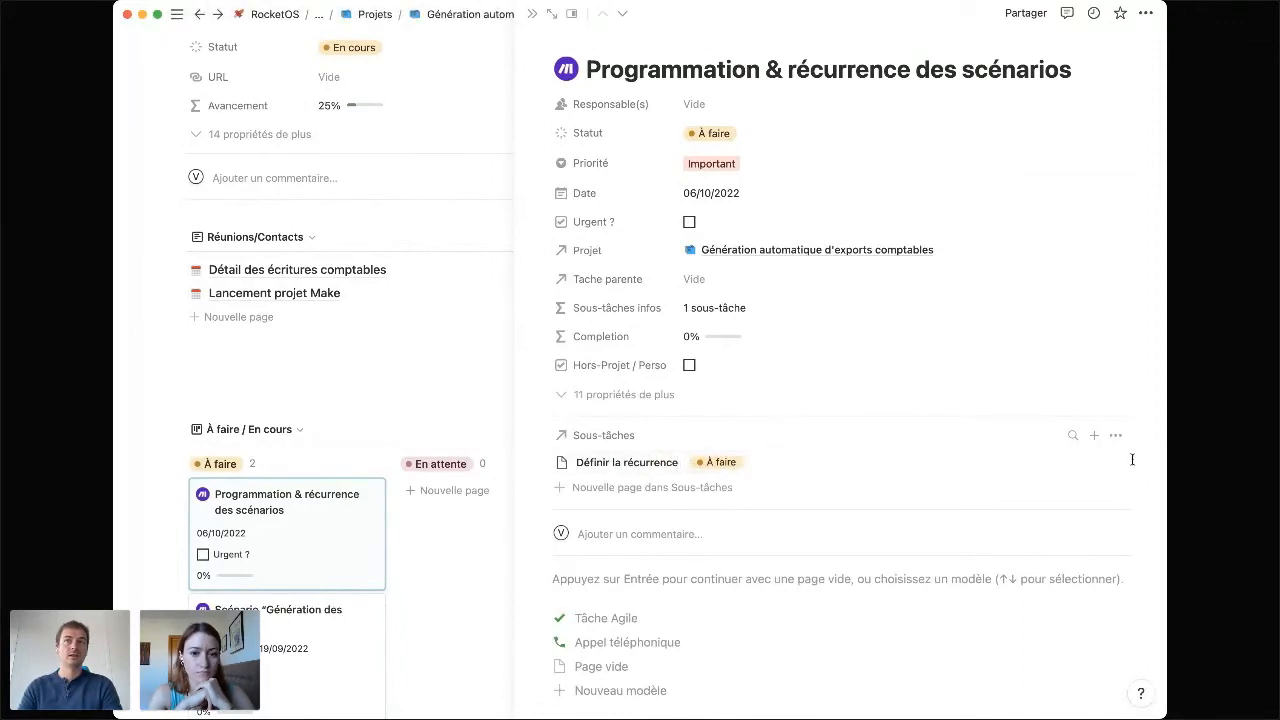
Link the "Définir la récurrence" sub-task to the "Génération automatique d'exports comptables" project and return to the parent task.
left_click(1088, 463)
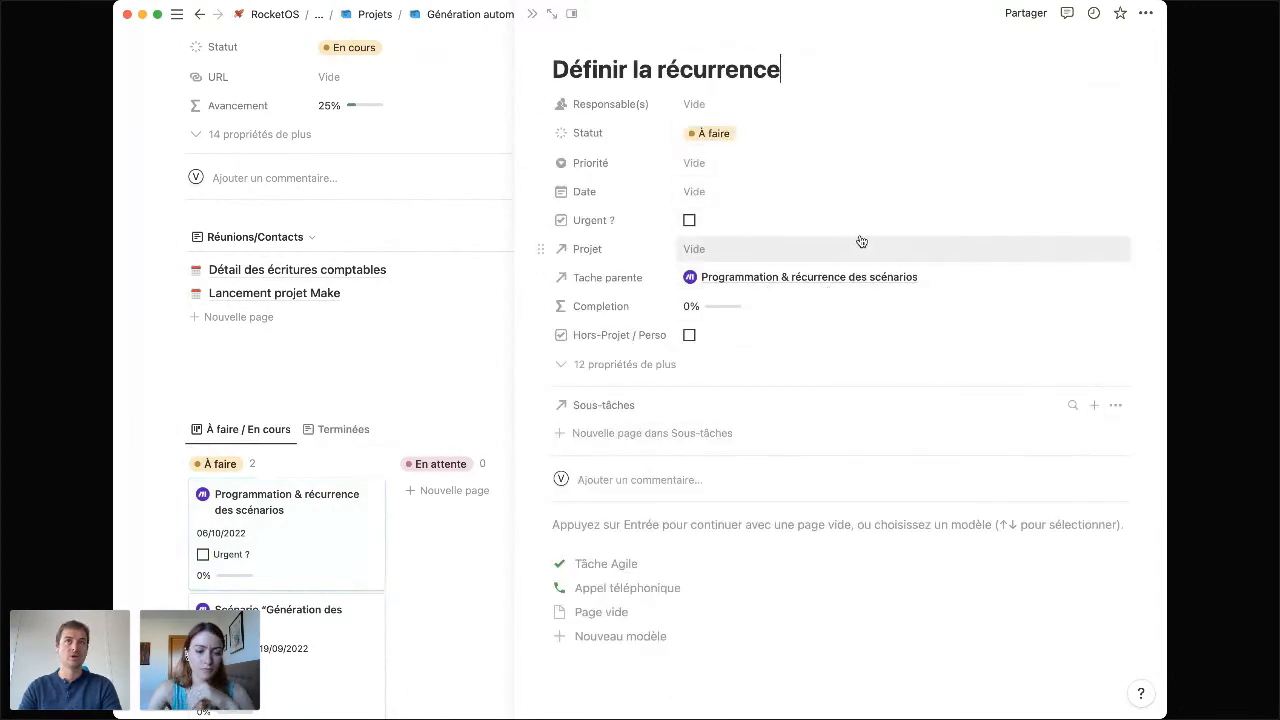
left_click(752, 249)
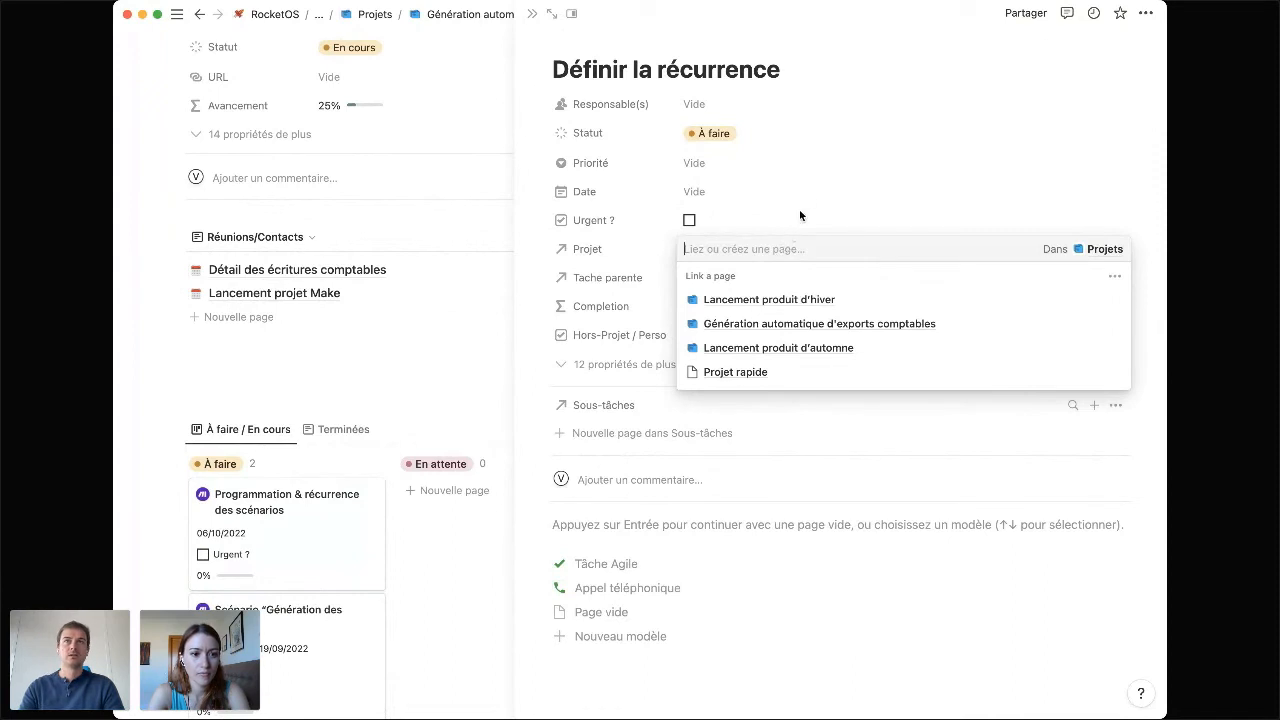
left_click(849, 328)
left_click(199, 14)
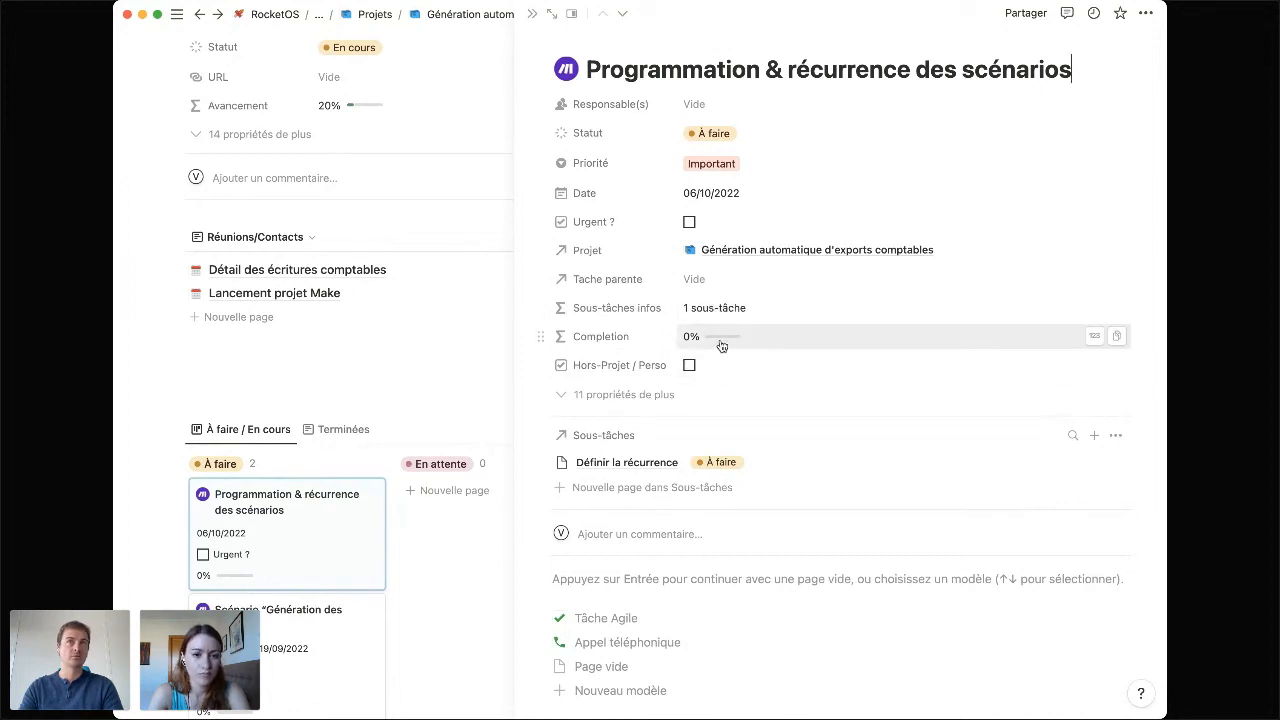
Set the status of the "Définir la récurrence" sub-task to Terminé.
mouse_move(734, 345)
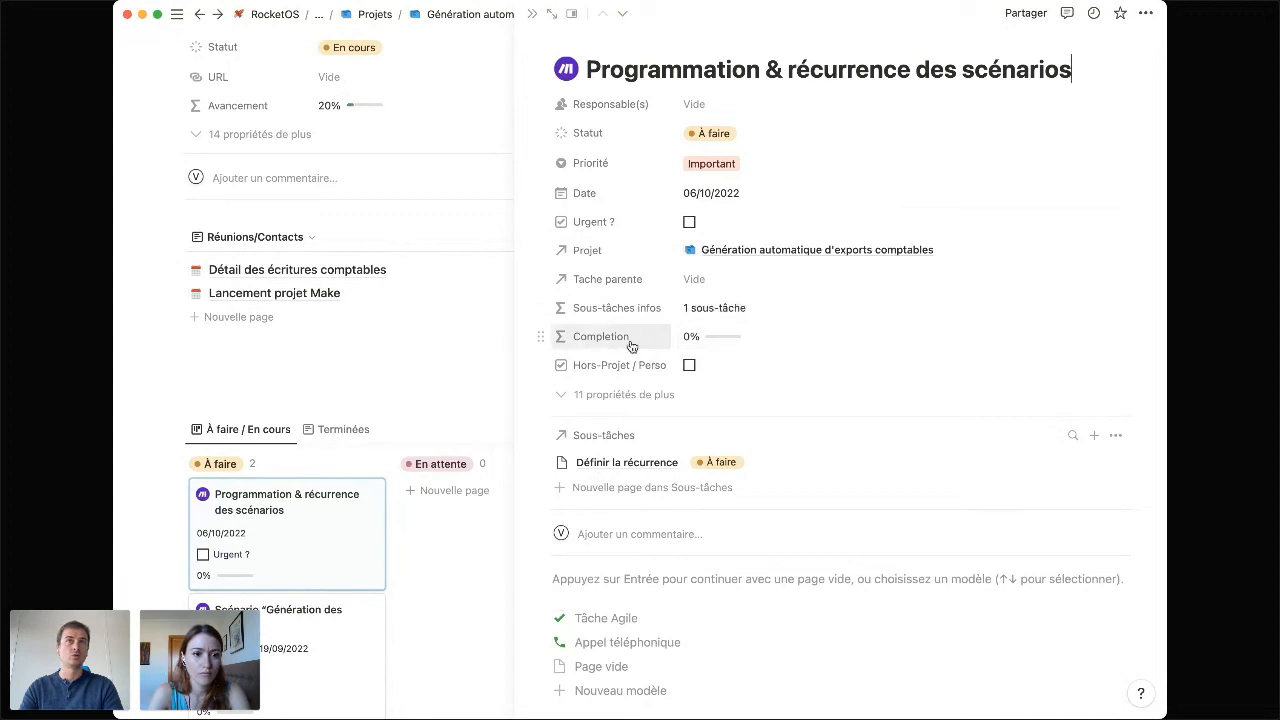
left_click(719, 463)
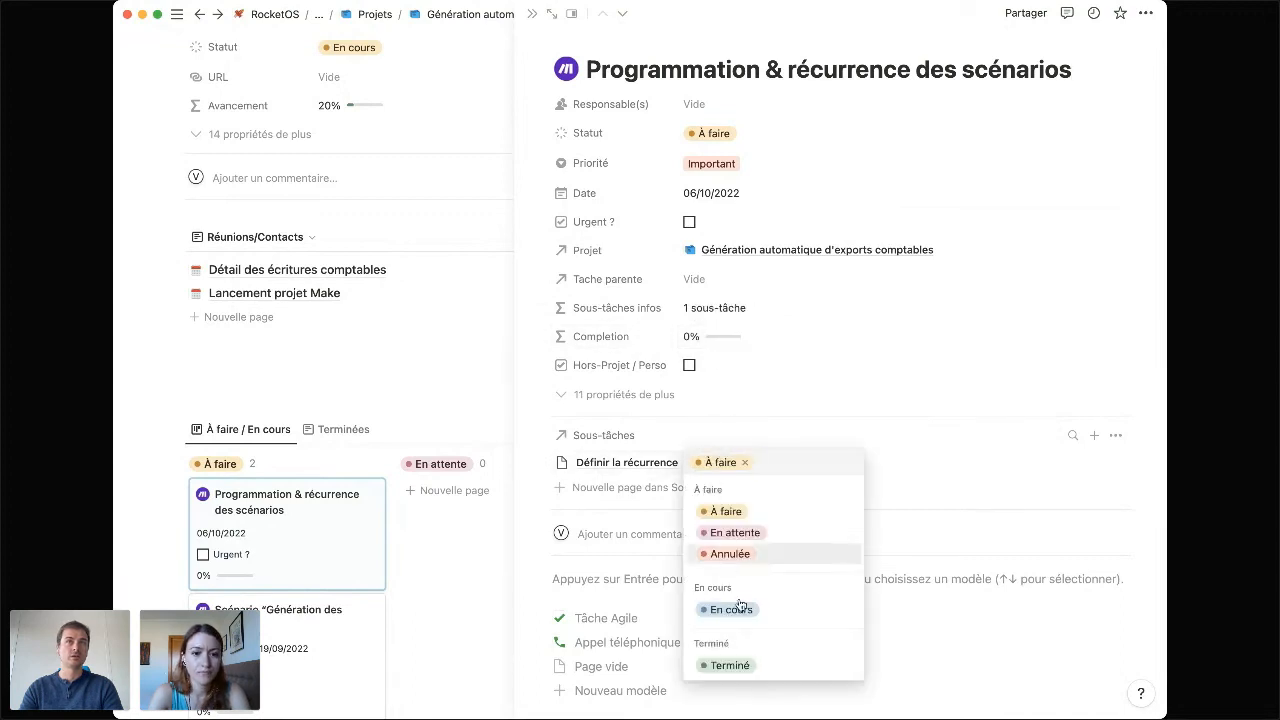
left_click(731, 666)
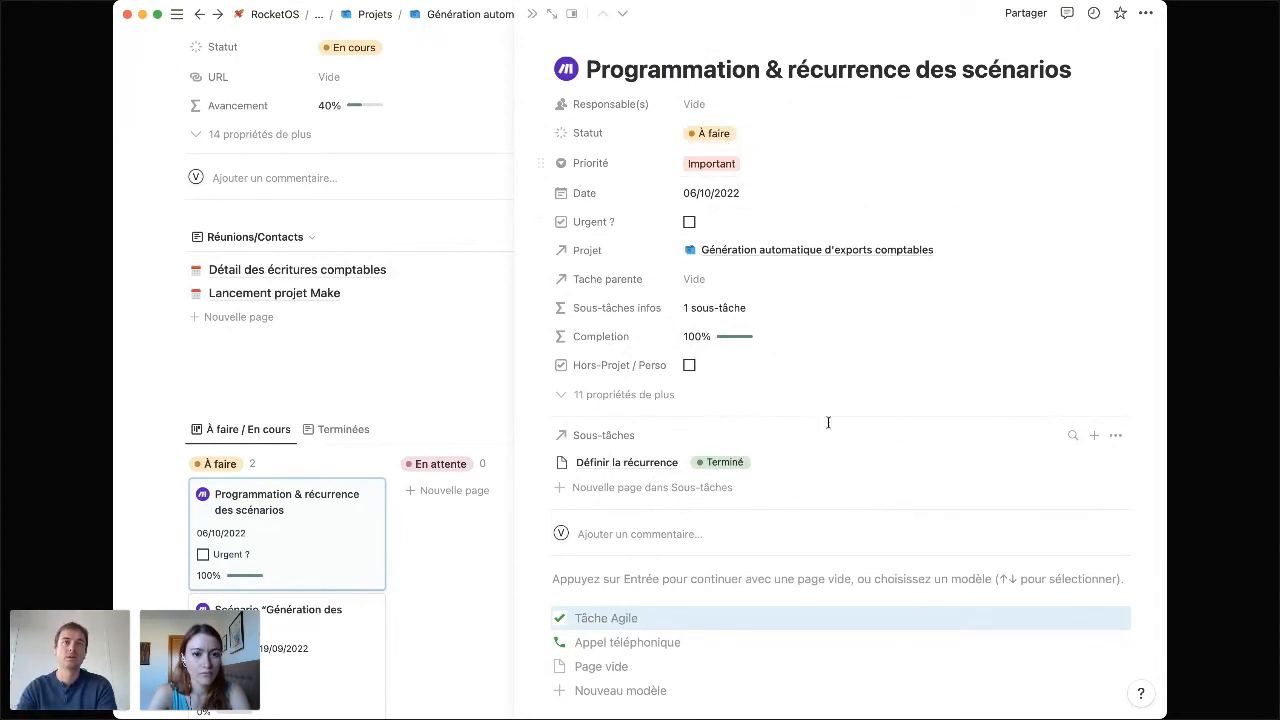
Open the "Programmation & récurrence des scénarios" task as a full page and apply the Tâche Agile template to it.
left_click(551, 18)
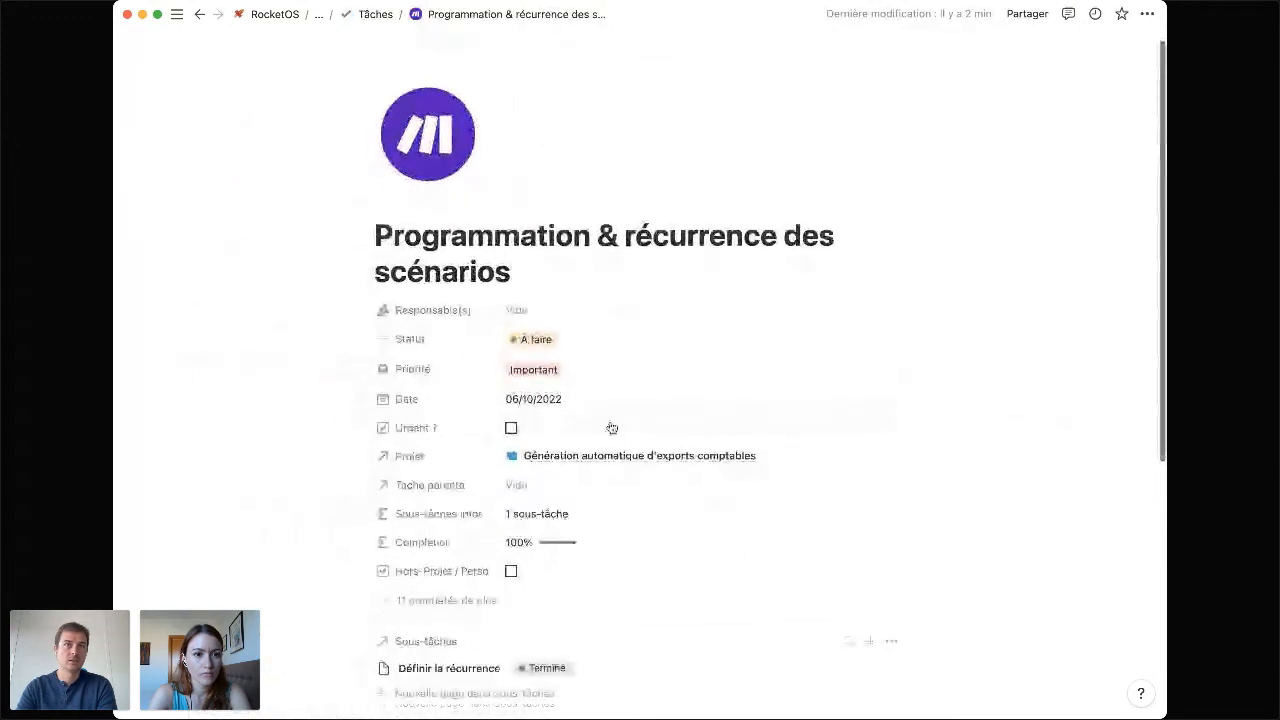
scroll(612, 428, "down", 5)
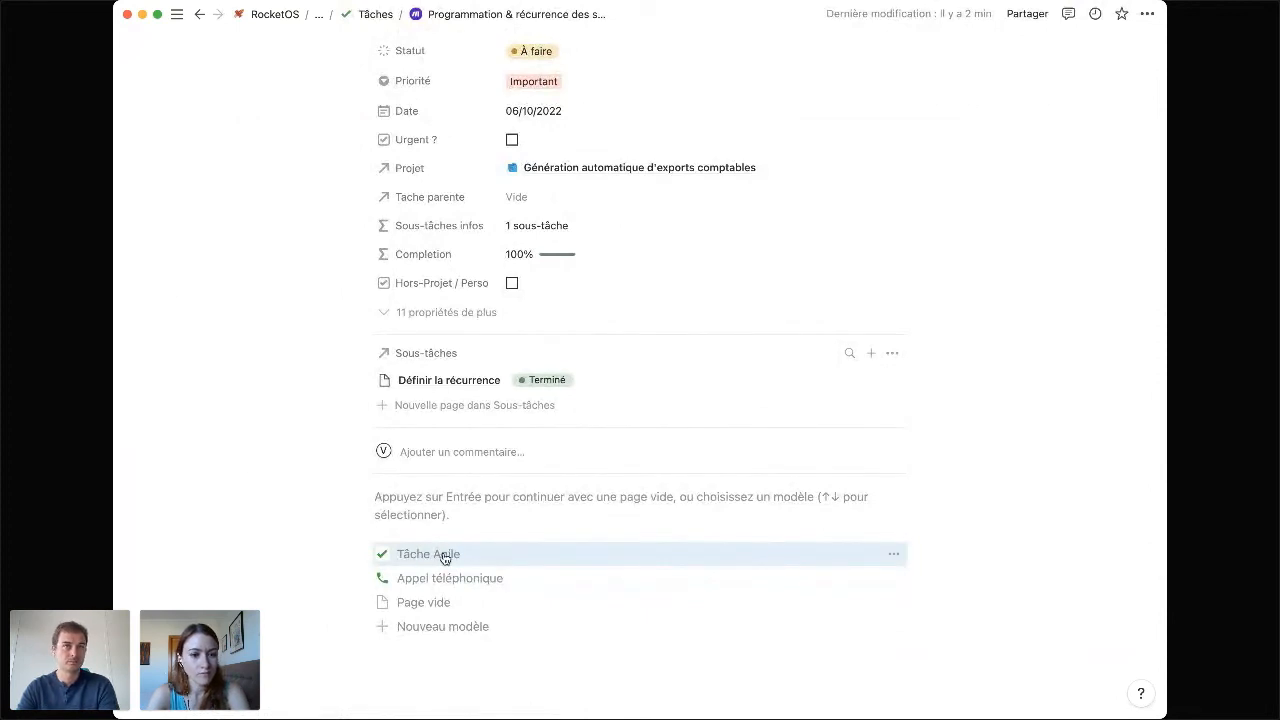
left_click(443, 556)
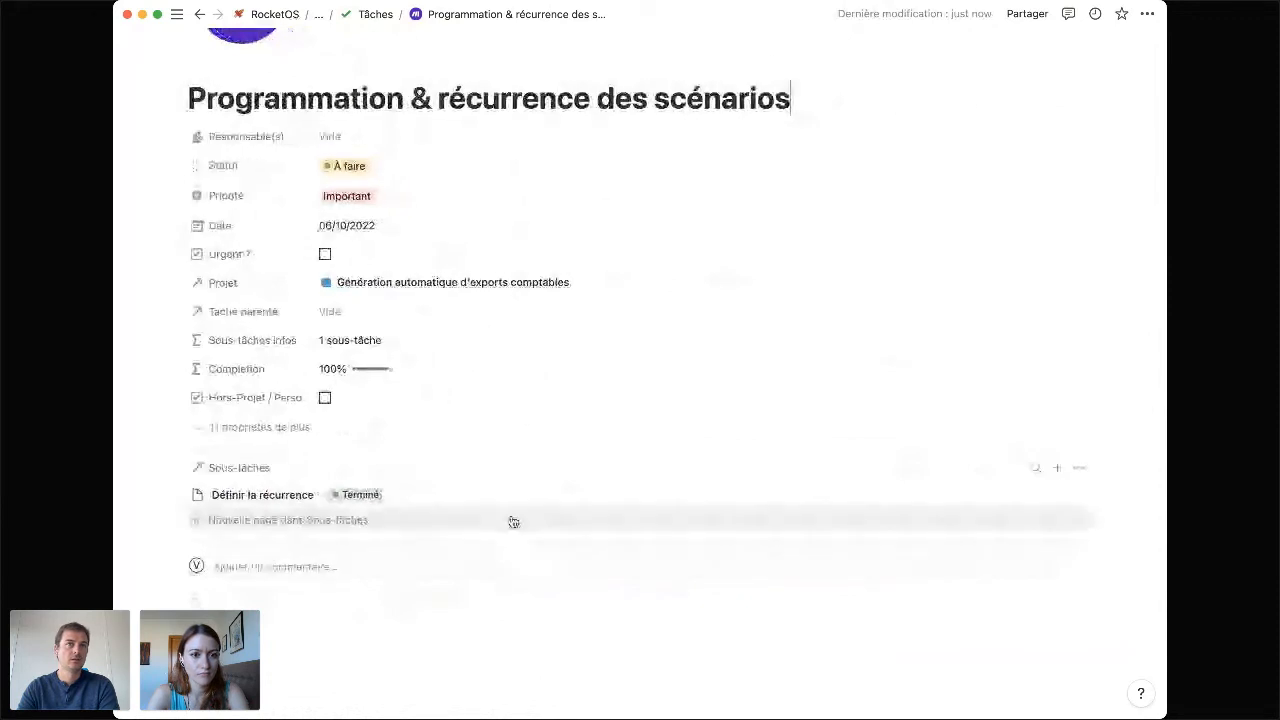
Review the template's task preparation advice and the "En tant que / Je peux / Afin de" placeholders under "Description de la tâche".
scroll(505, 515, "down", 5)
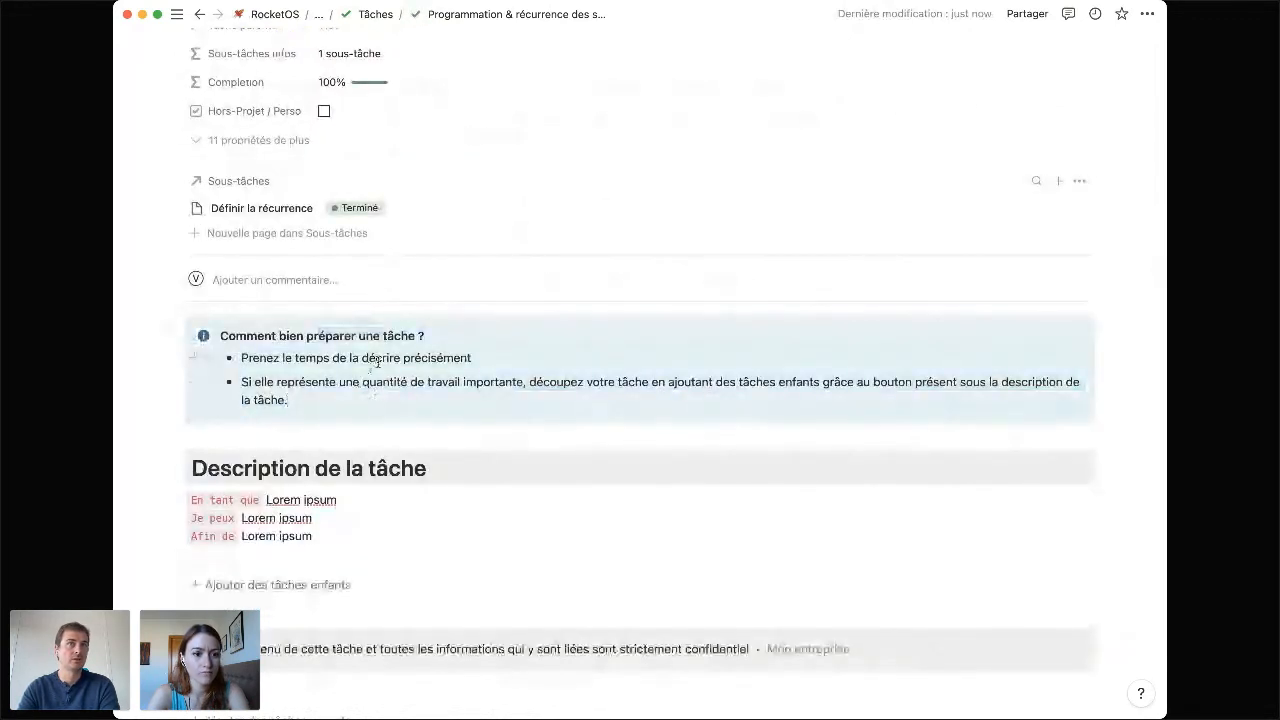
triple_click(377, 362)
left_click(381, 373)
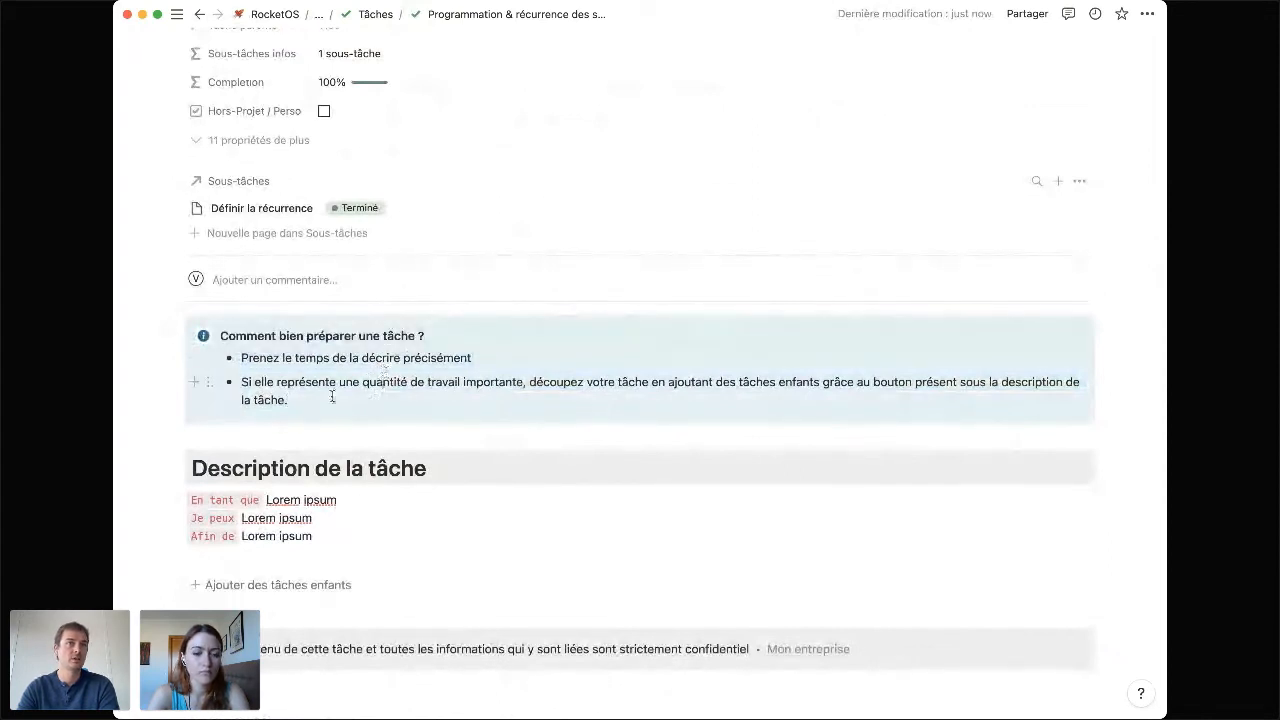
left_click_drag(266, 500, 322, 504)
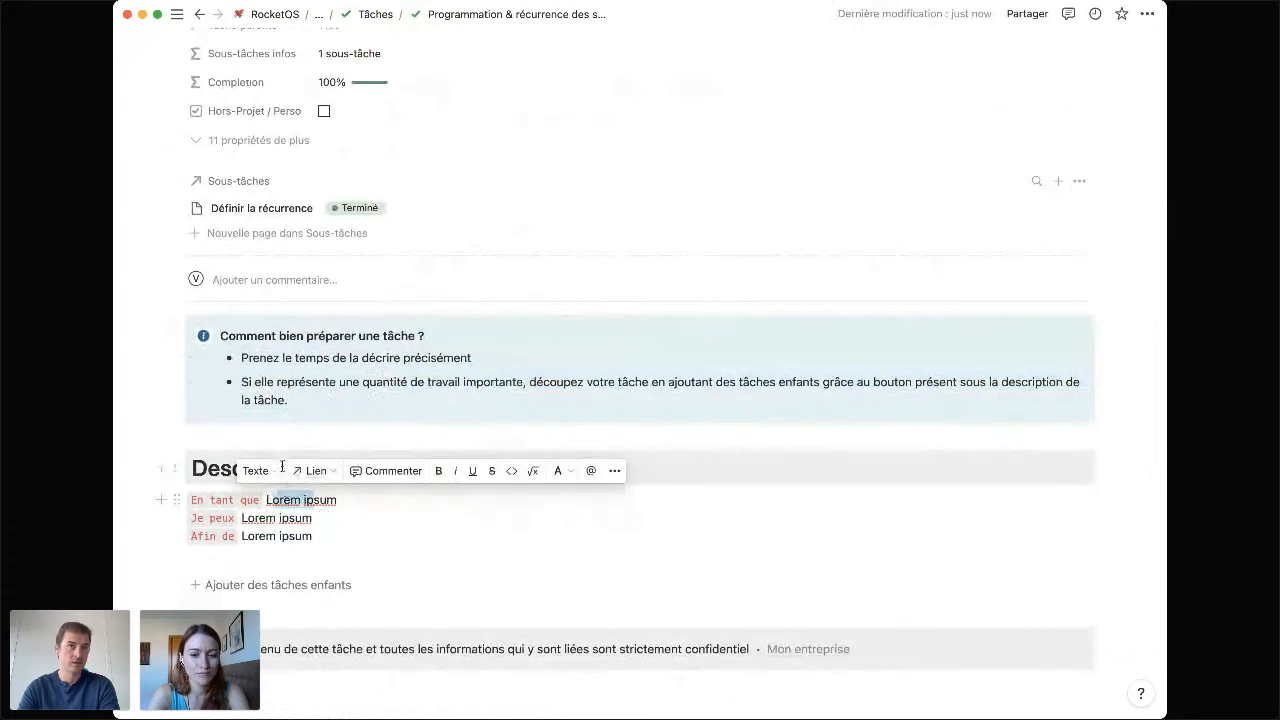
left_click(271, 500)
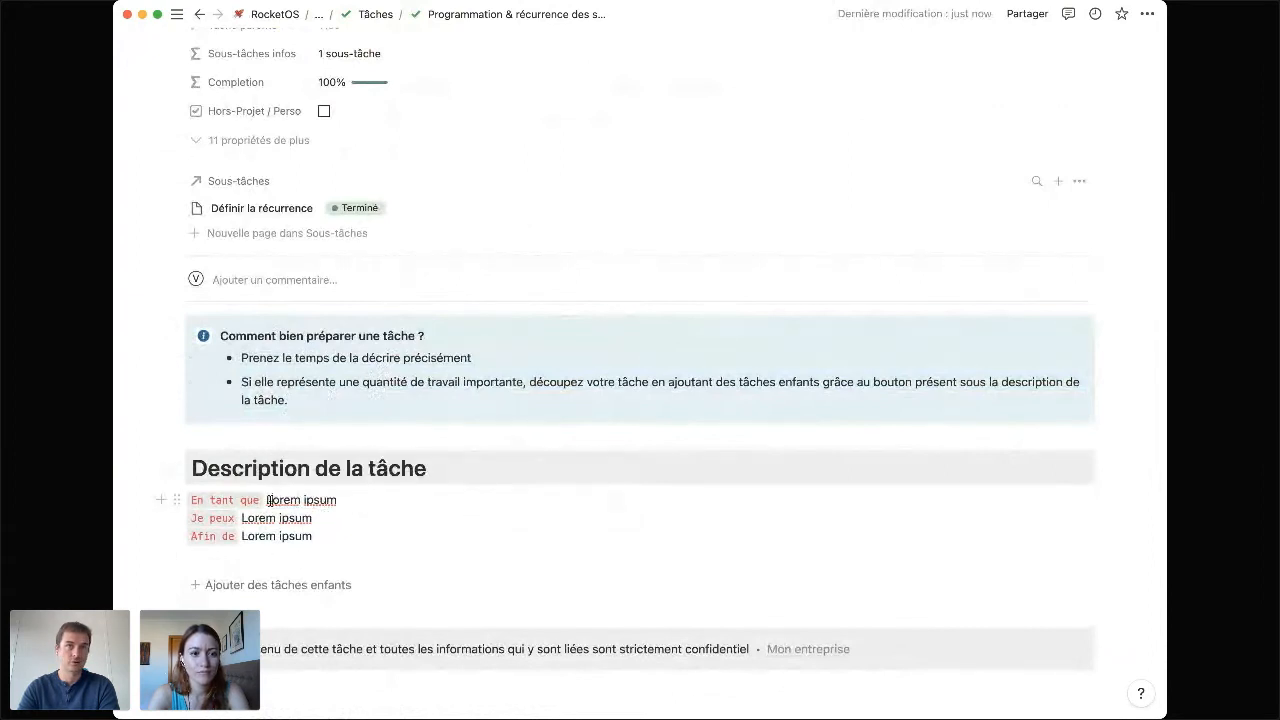
left_click_drag(268, 500, 349, 502)
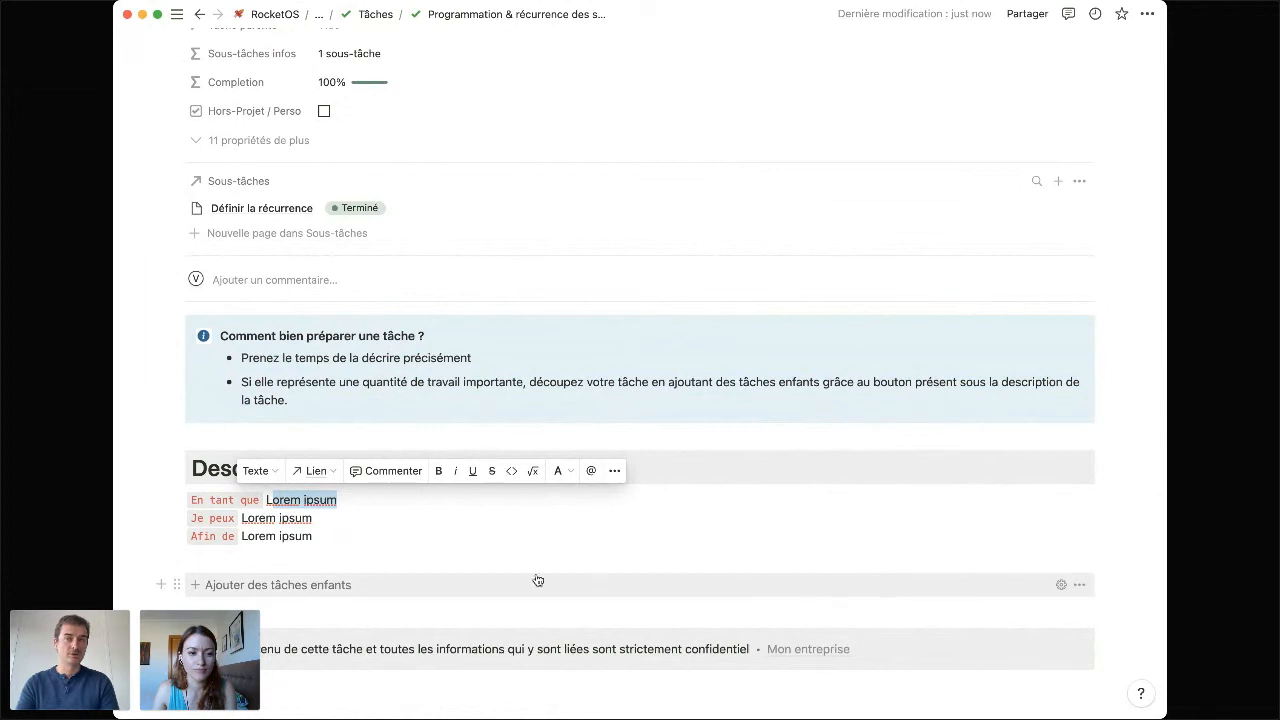
Insert the child-task board below the task description with the template's "Ajouter des tâches enfants" function.
left_click(1082, 586)
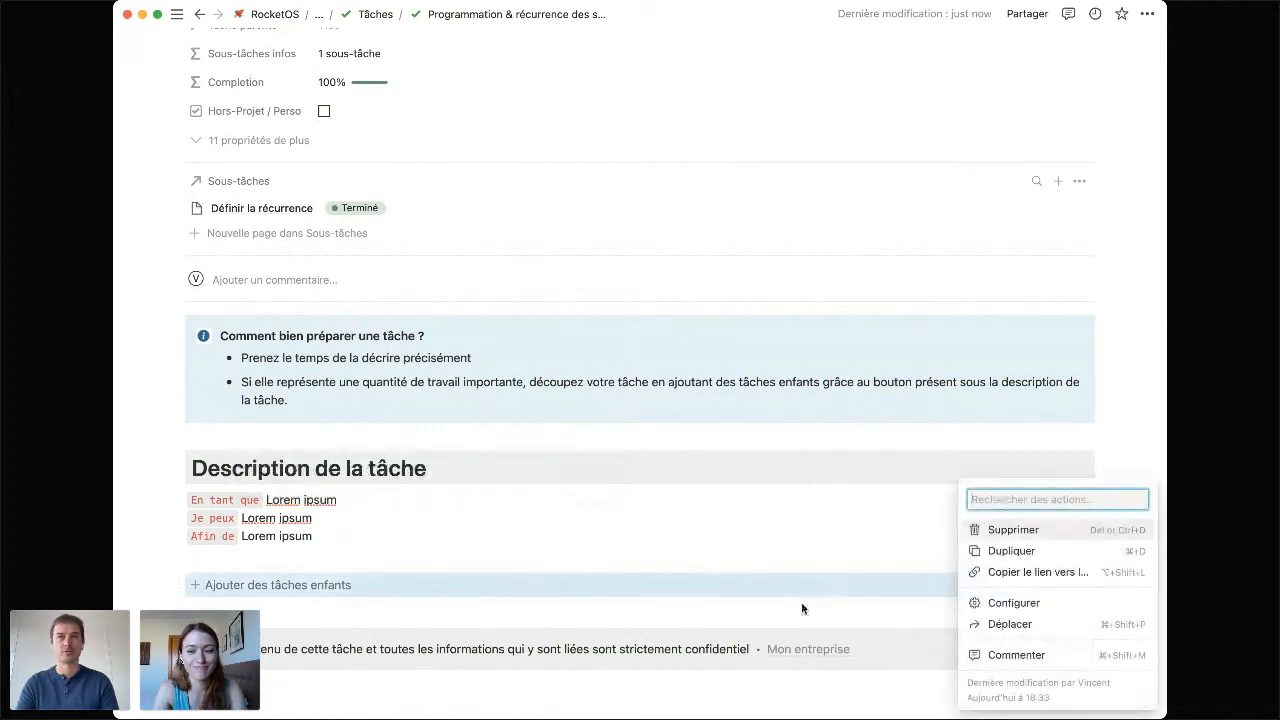
key("Escape")
left_click(294, 586)
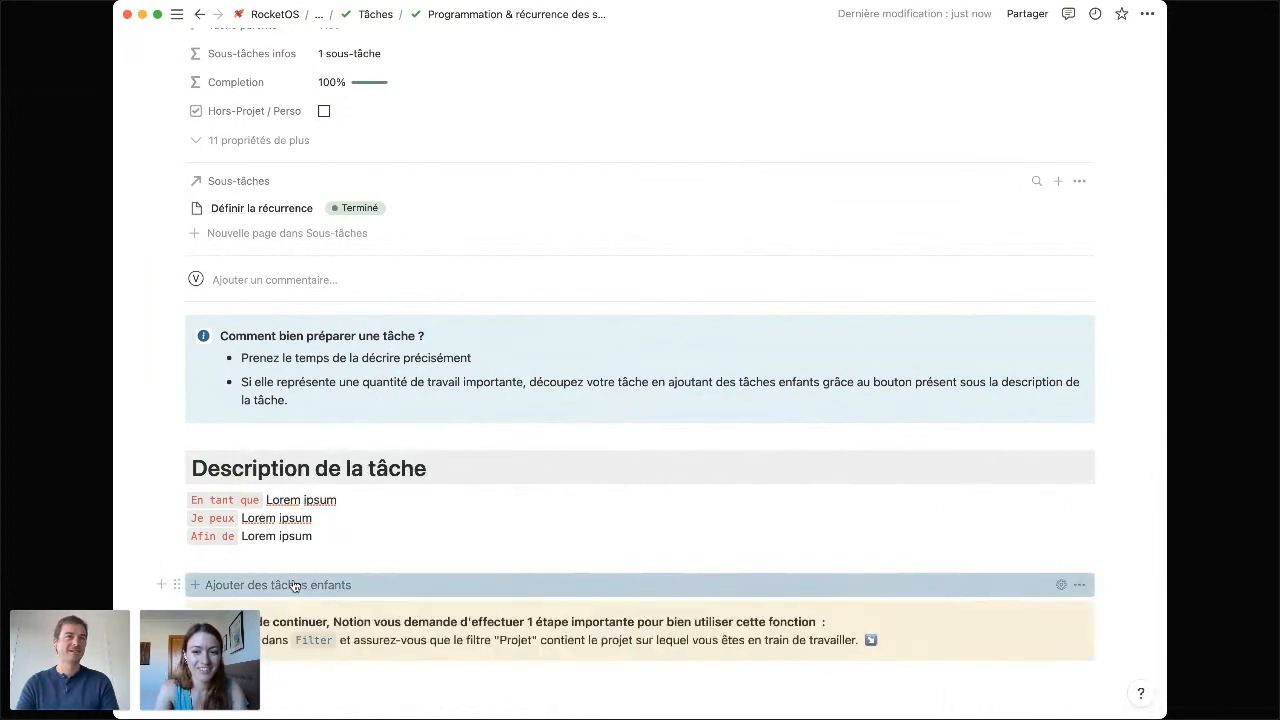
scroll(294, 586, "down", 1)
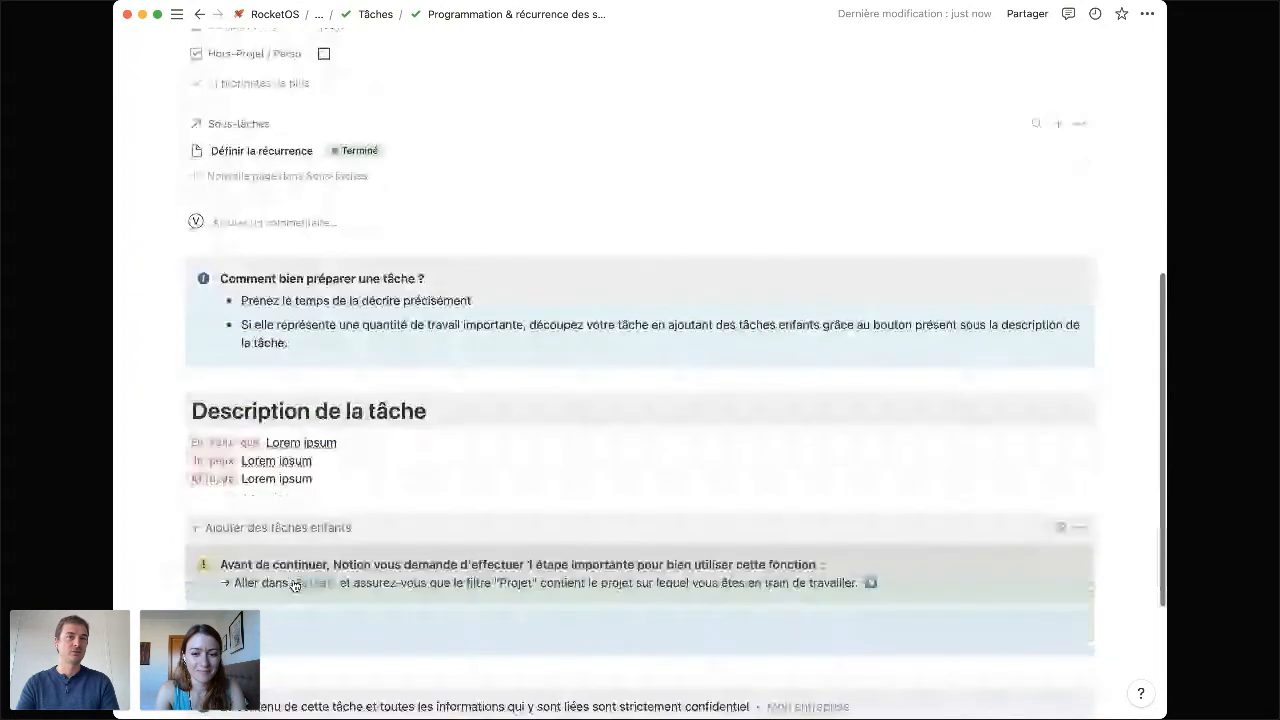
scroll(300, 556, "down", 4)
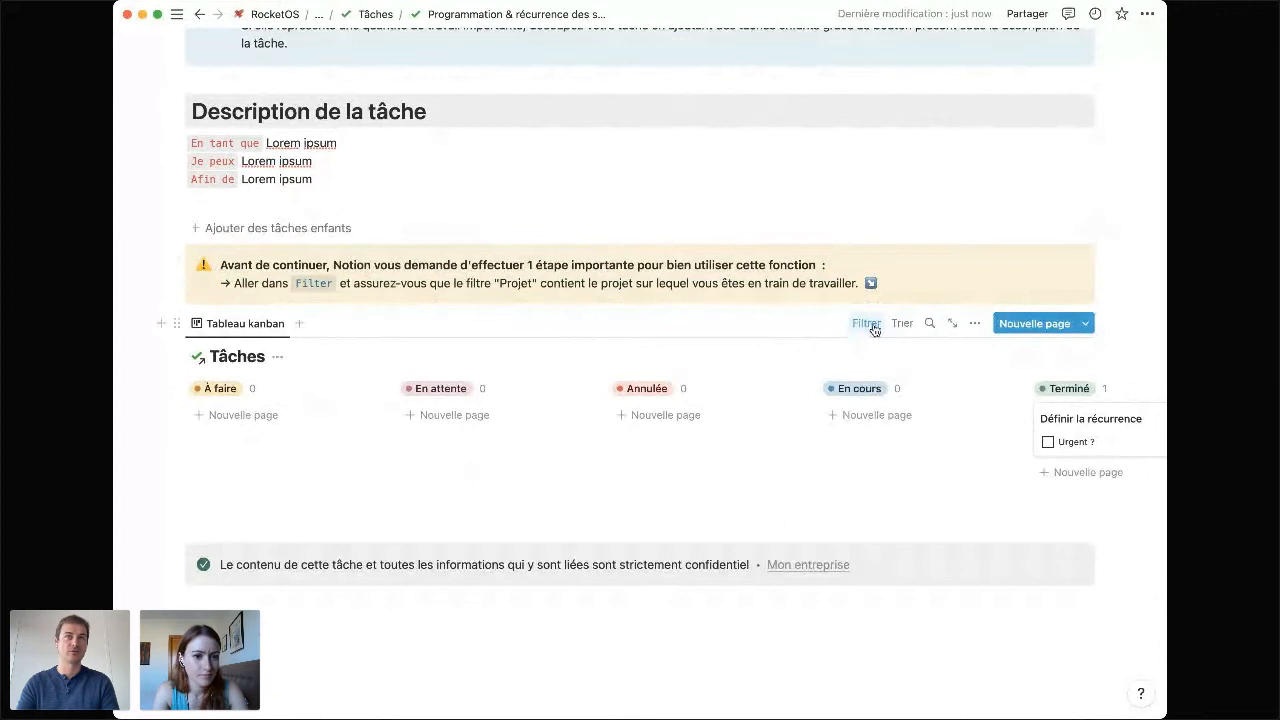
Set the child-task board's Projet filter rule to contain "Génération automatique d'exports comptables".
left_click(862, 325)
left_click(250, 388)
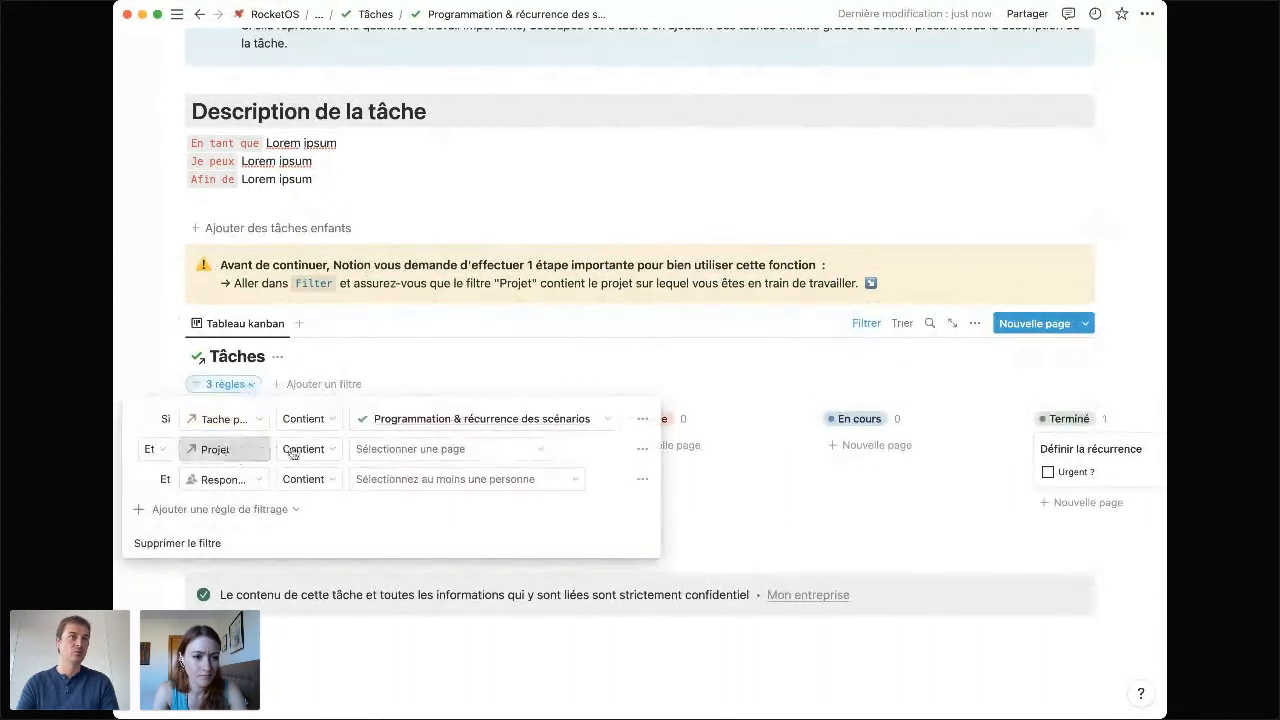
left_click(440, 450)
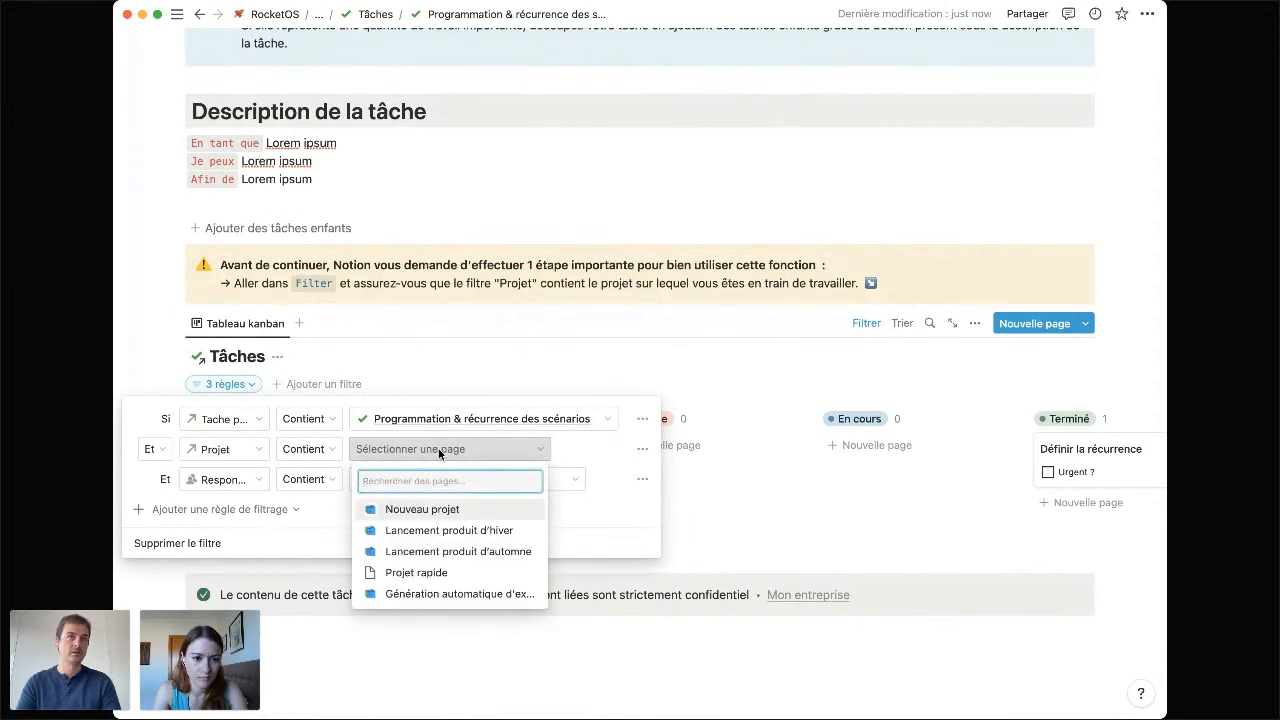
left_click(462, 594)
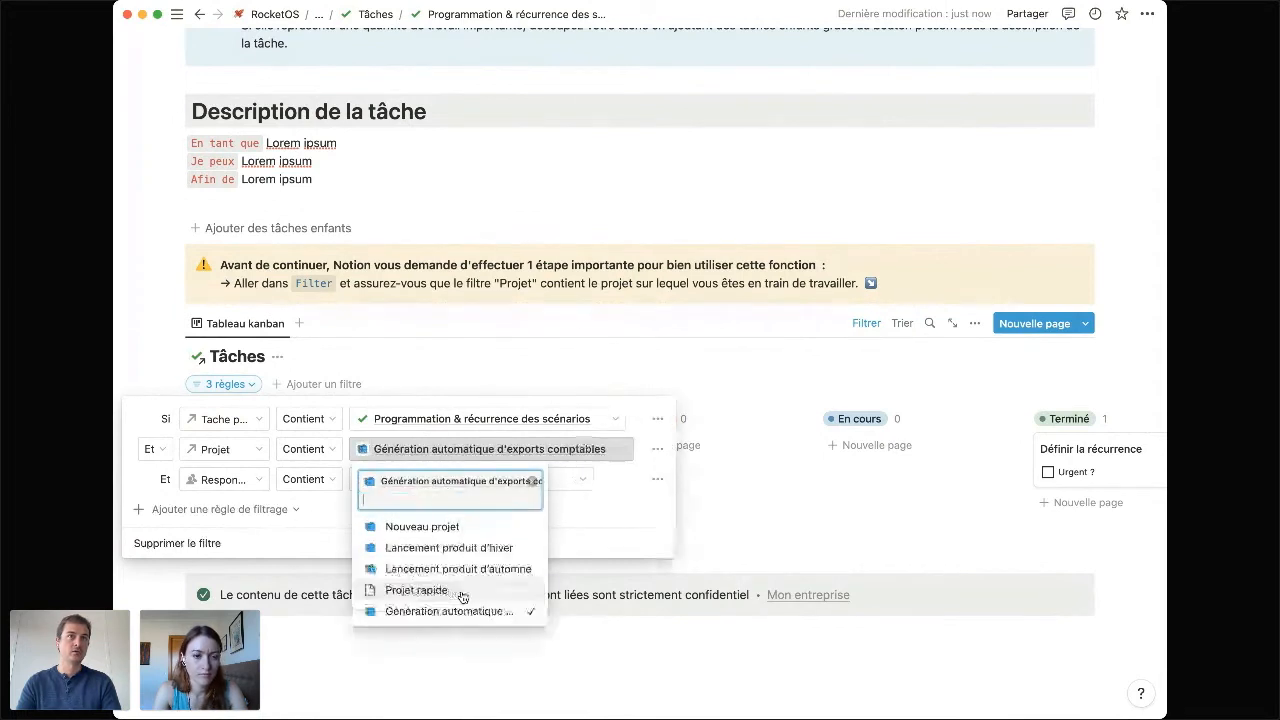
left_click(694, 377)
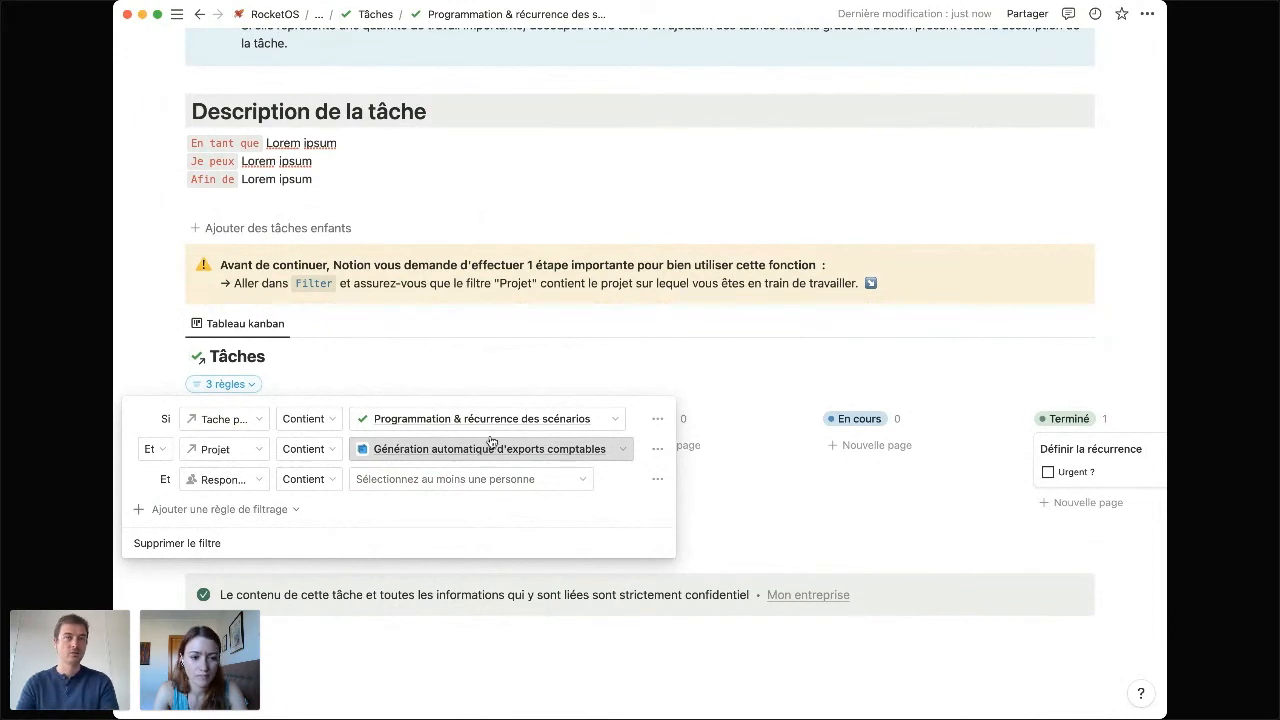
left_click(554, 369)
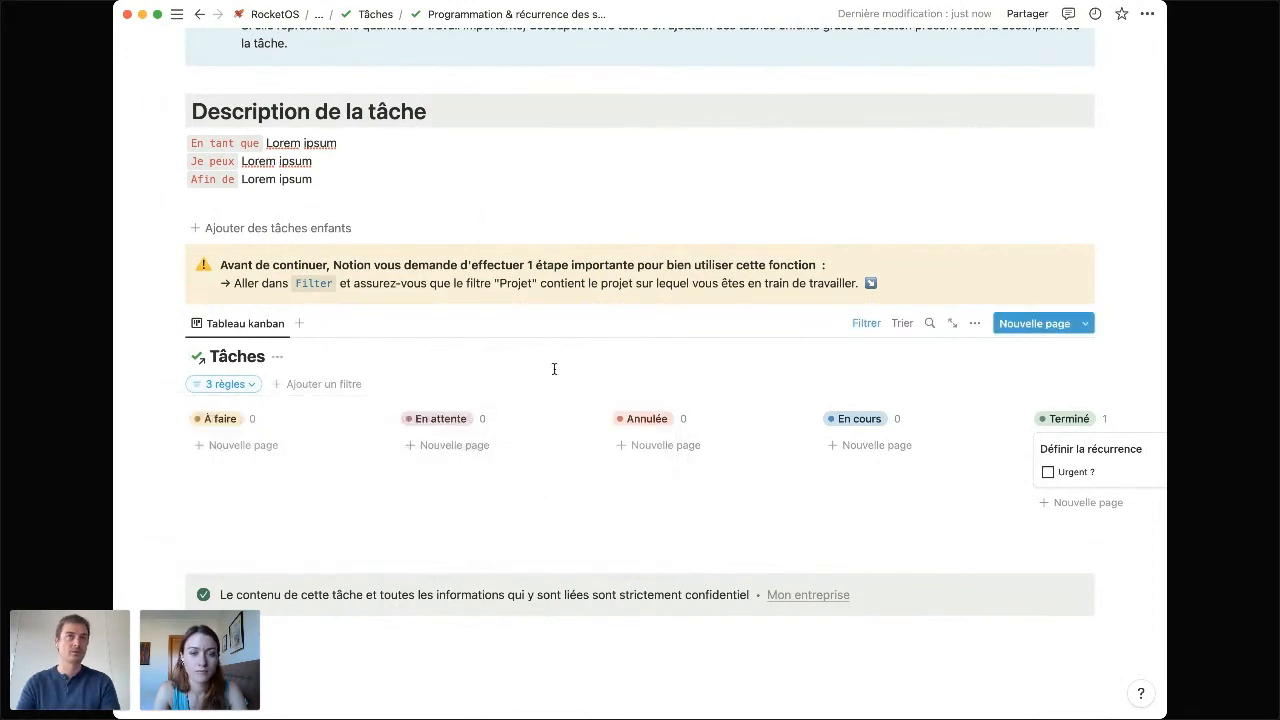
Add a child task named "test" under À faire and check its linked project and parent task.
left_click(252, 447)
type("test")
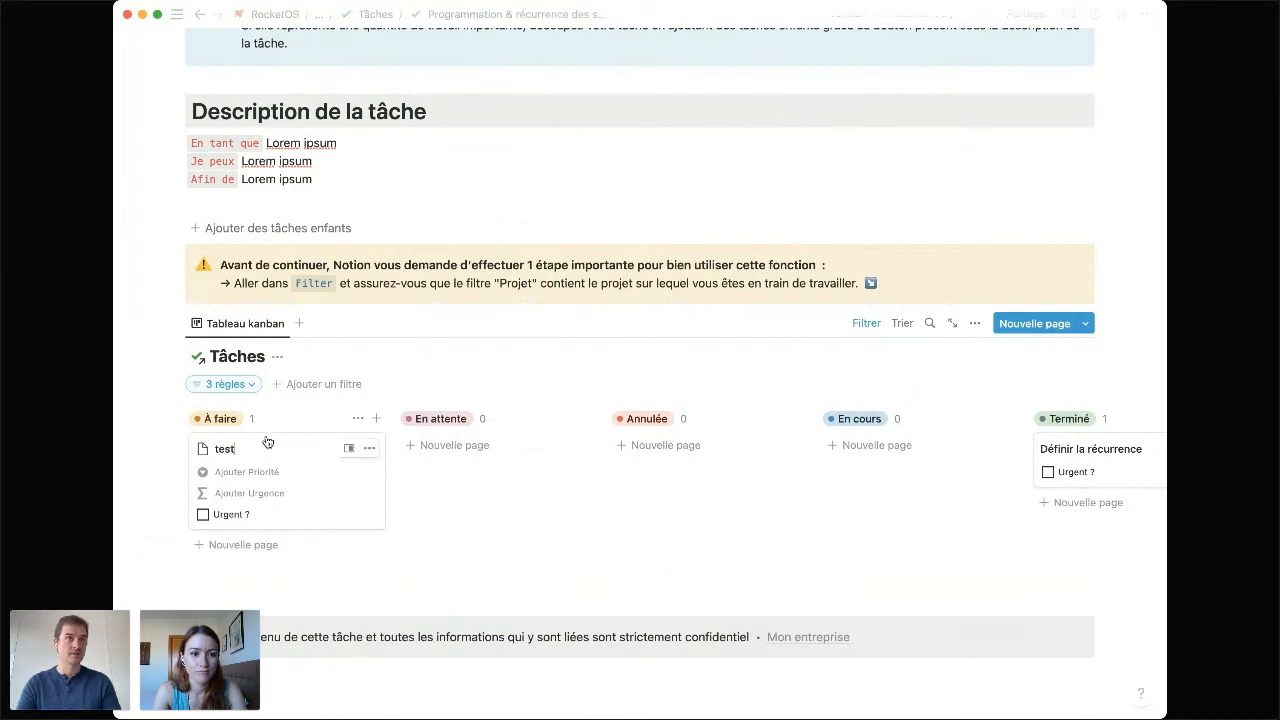
key("Return")
left_click(257, 449)
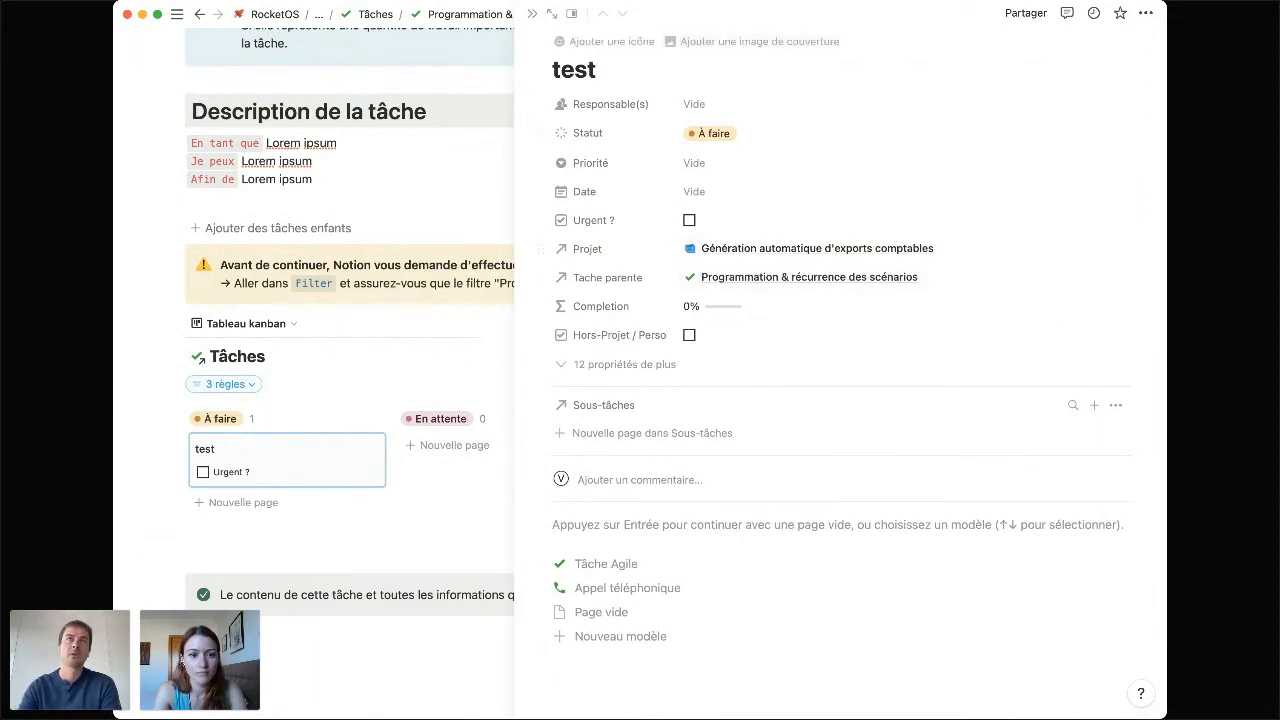
left_click(532, 13)
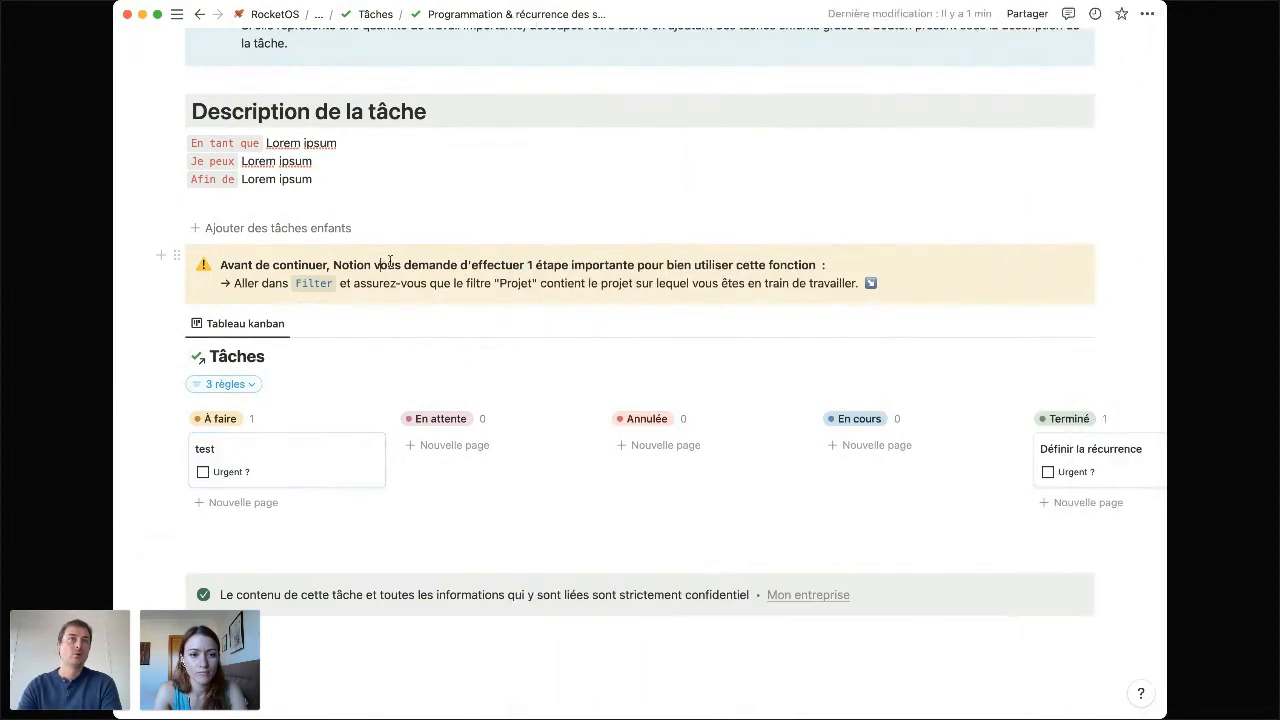
Review the filter instruction above the child-task board and the parent task's sub-task and completion properties.
left_click_drag(383, 263, 569, 303)
left_click(575, 288)
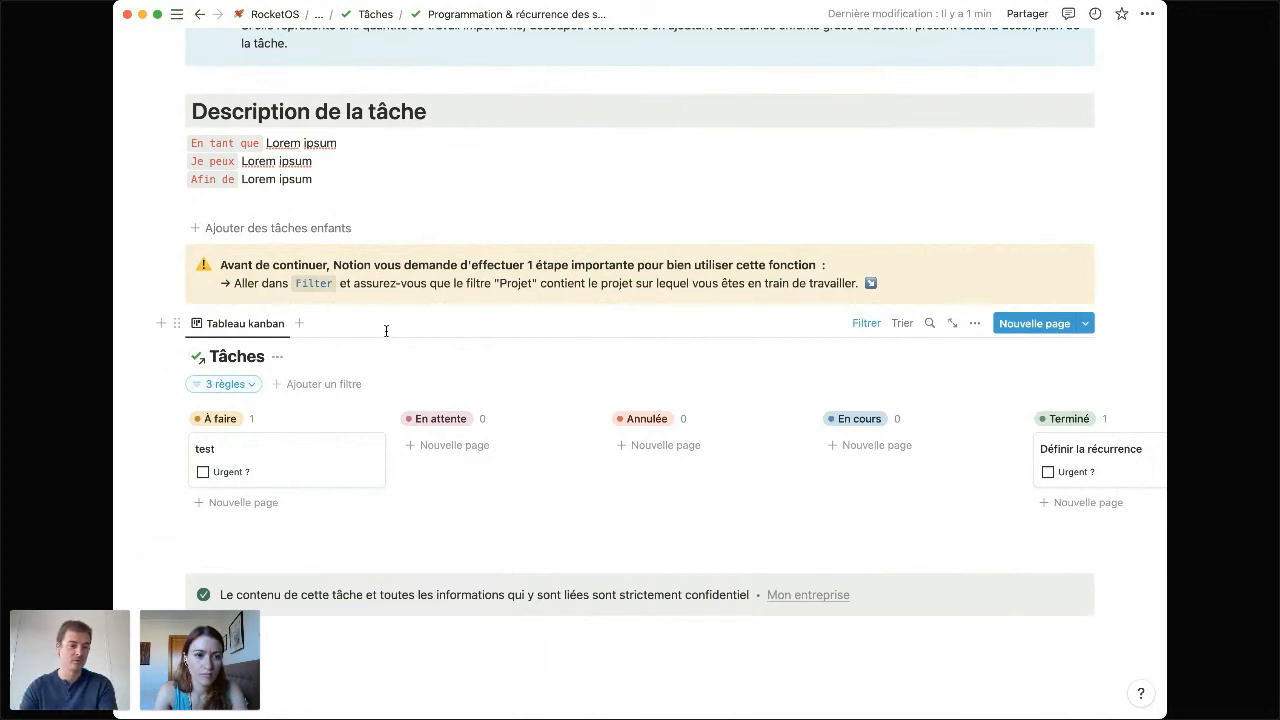
scroll(506, 561, "up", 5)
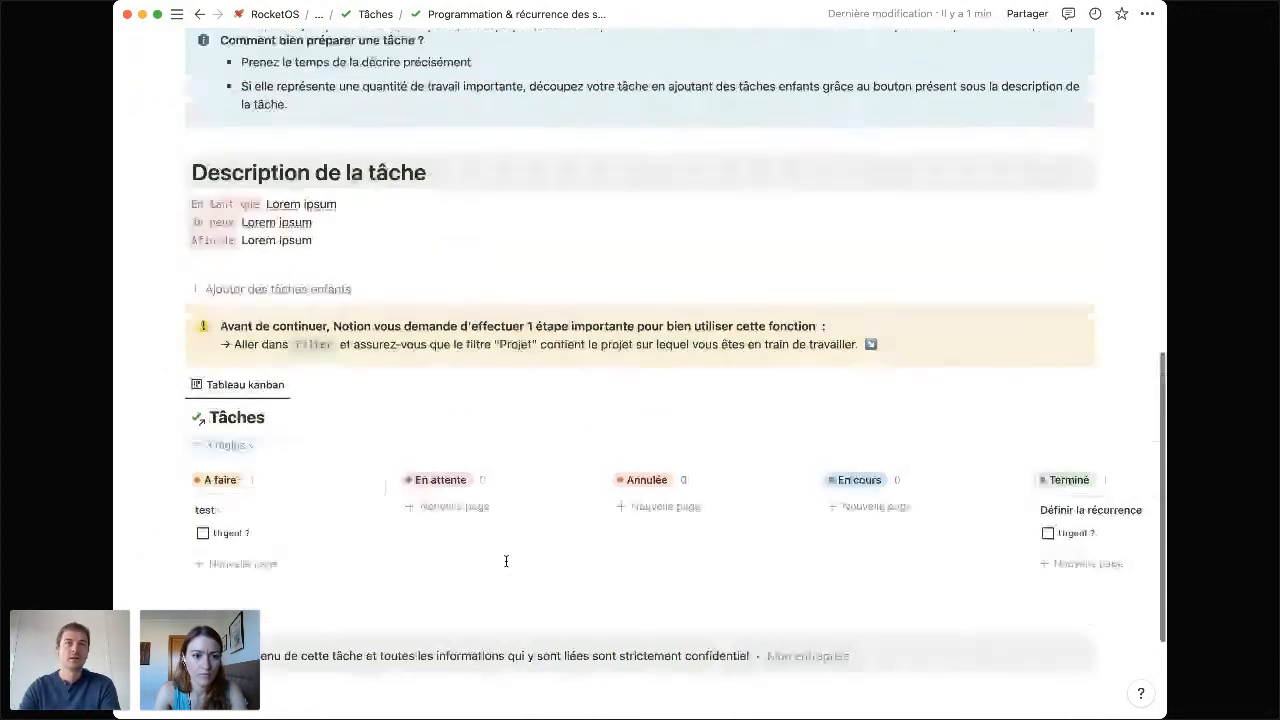
scroll(506, 561, "up", 5)
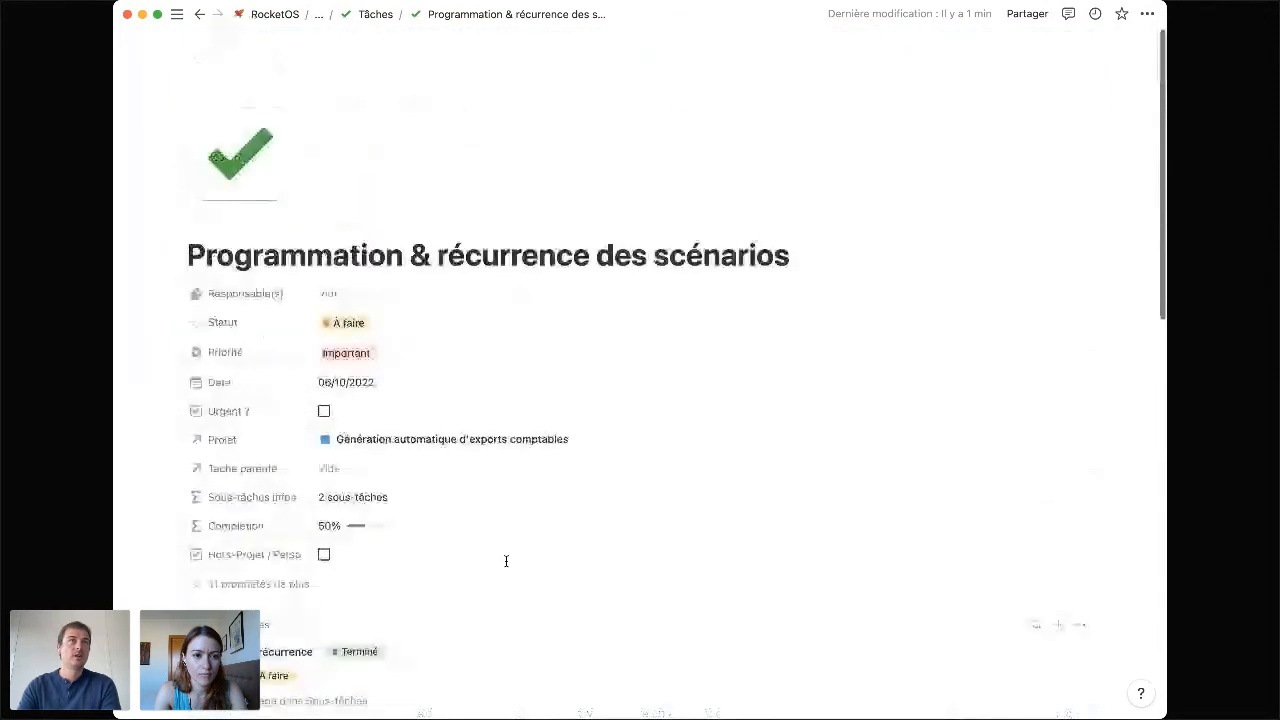
Return to the RocketOS home page and open the Réunions page to view its meeting calendar.
mouse_move(177, 14)
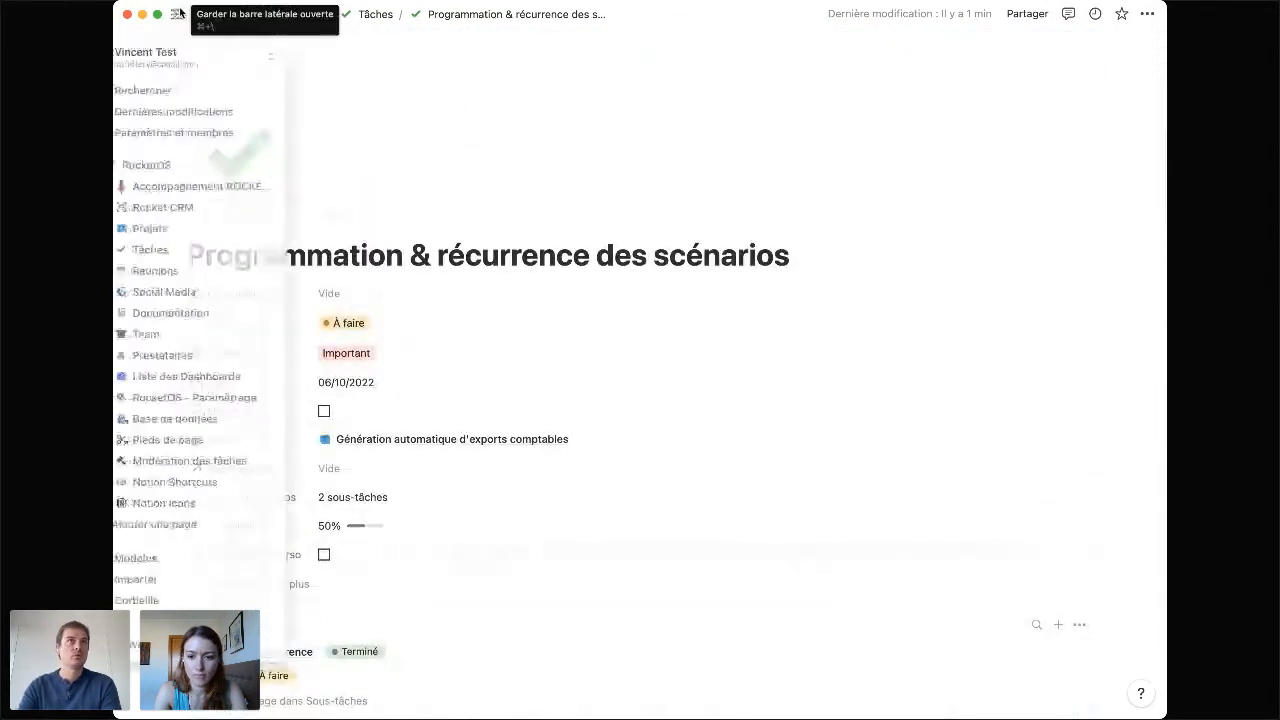
left_click(178, 165)
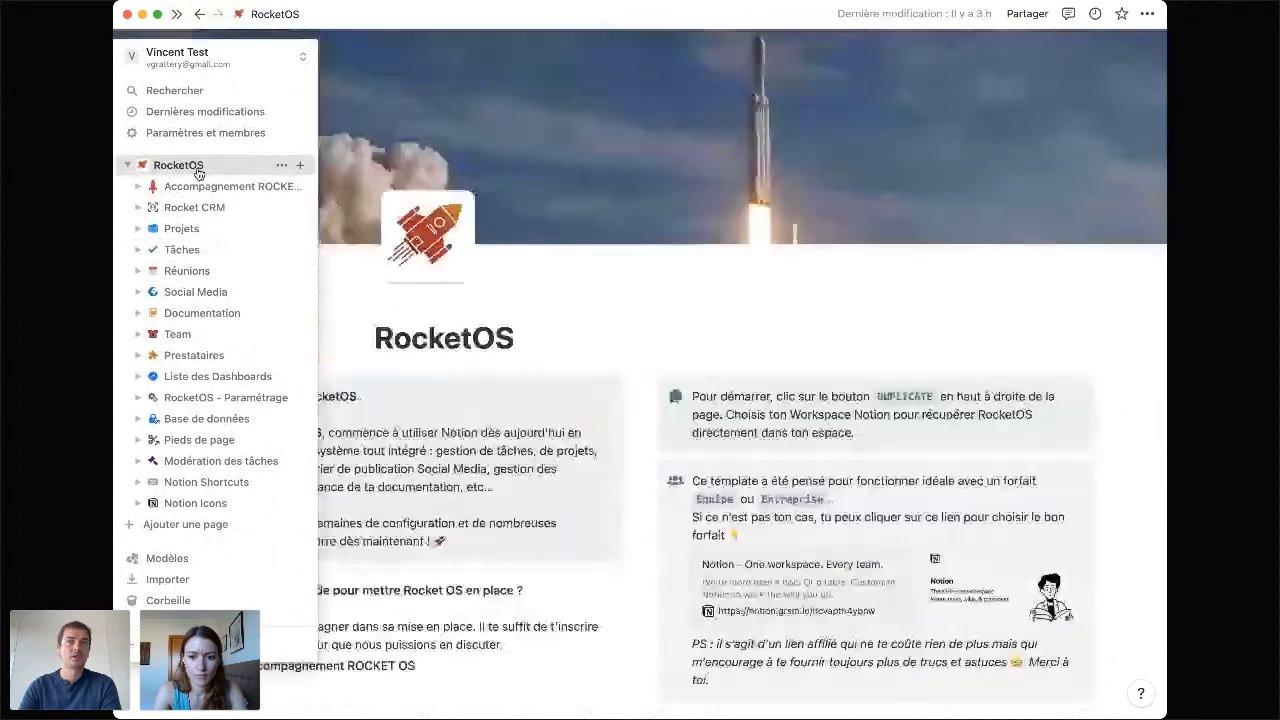
scroll(640, 521, "down", 5)
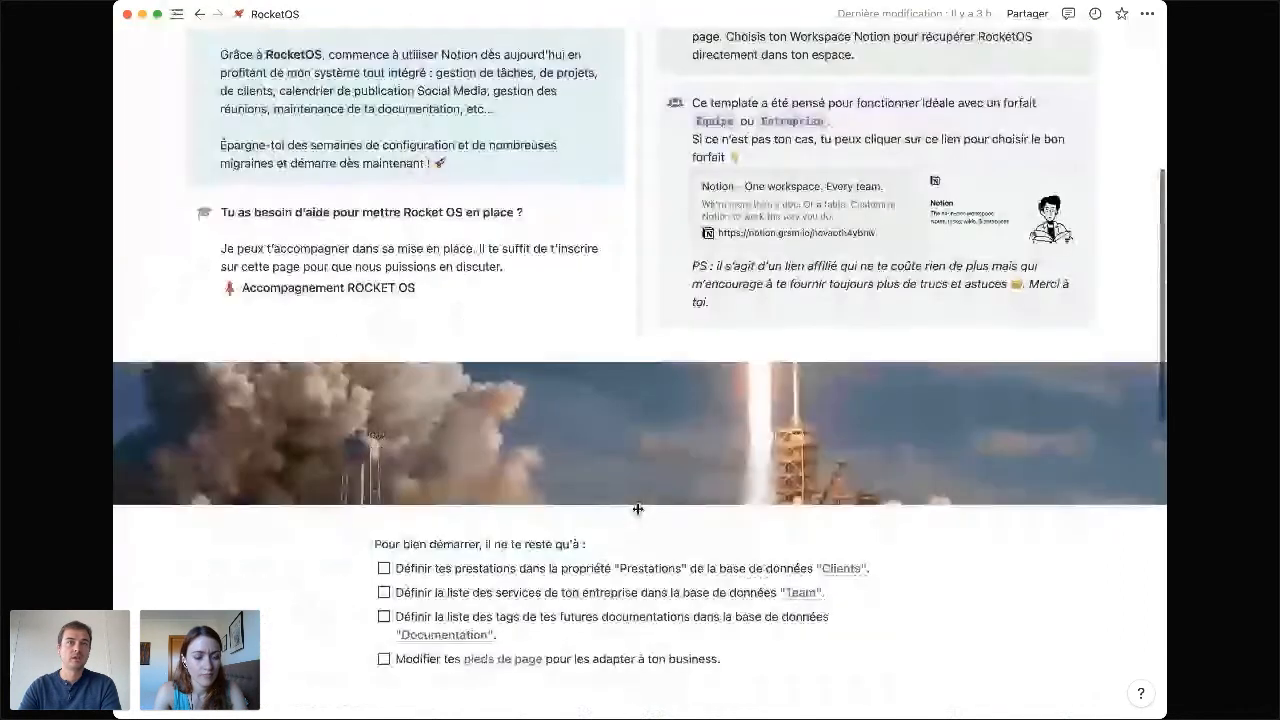
scroll(638, 510, "down", 7)
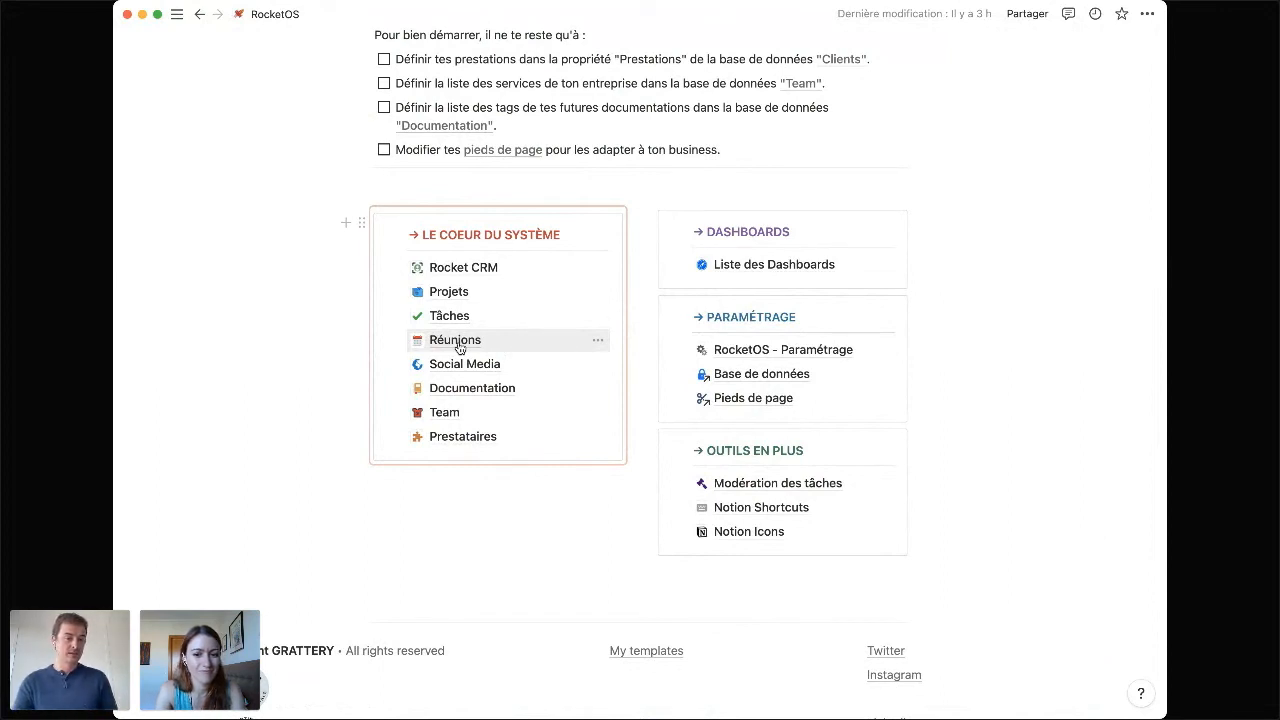
left_click(459, 345)
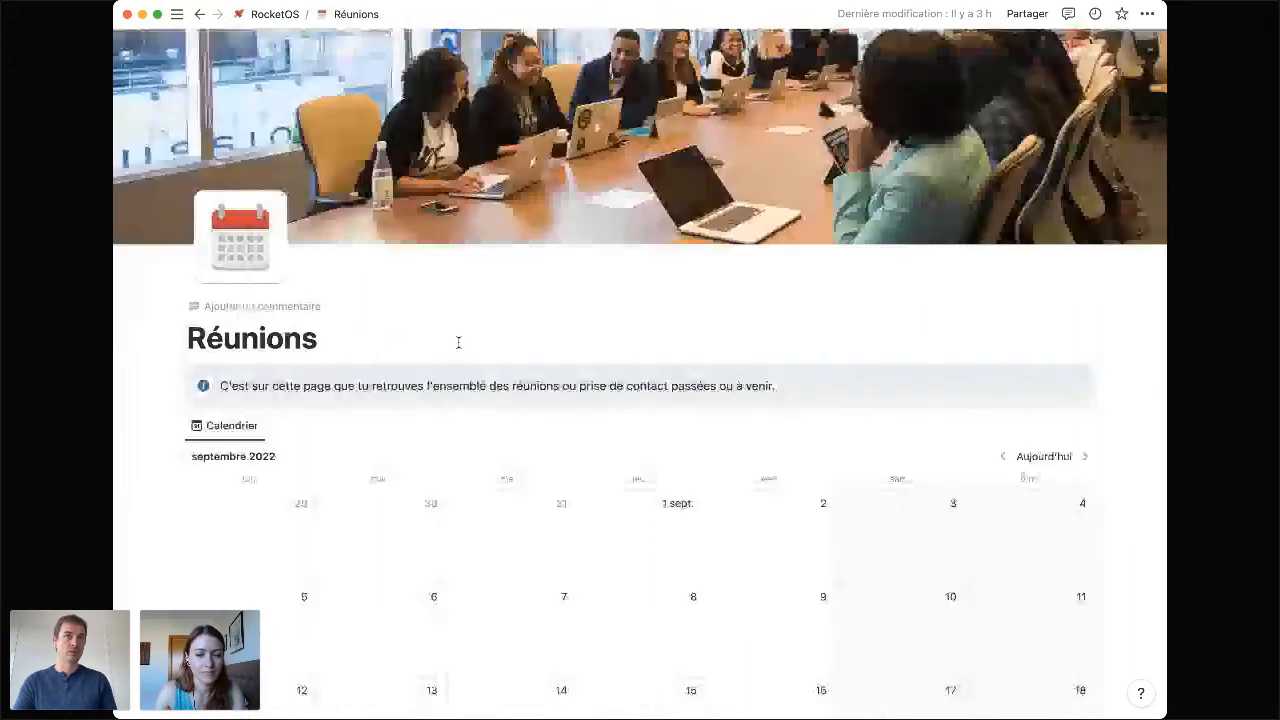
scroll(459, 343, "down", 3)
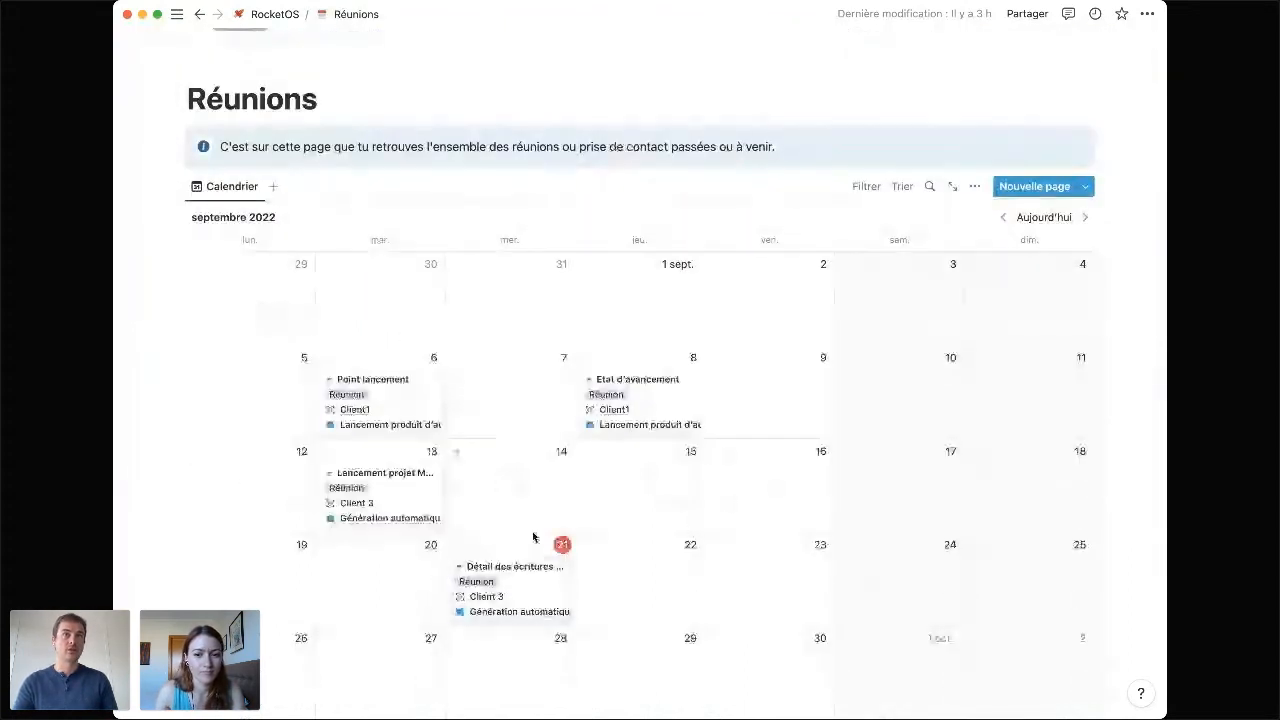
Open the "Lancement projet Make" meeting from the calendar and read its properties, agenda and notes.
left_click(415, 490)
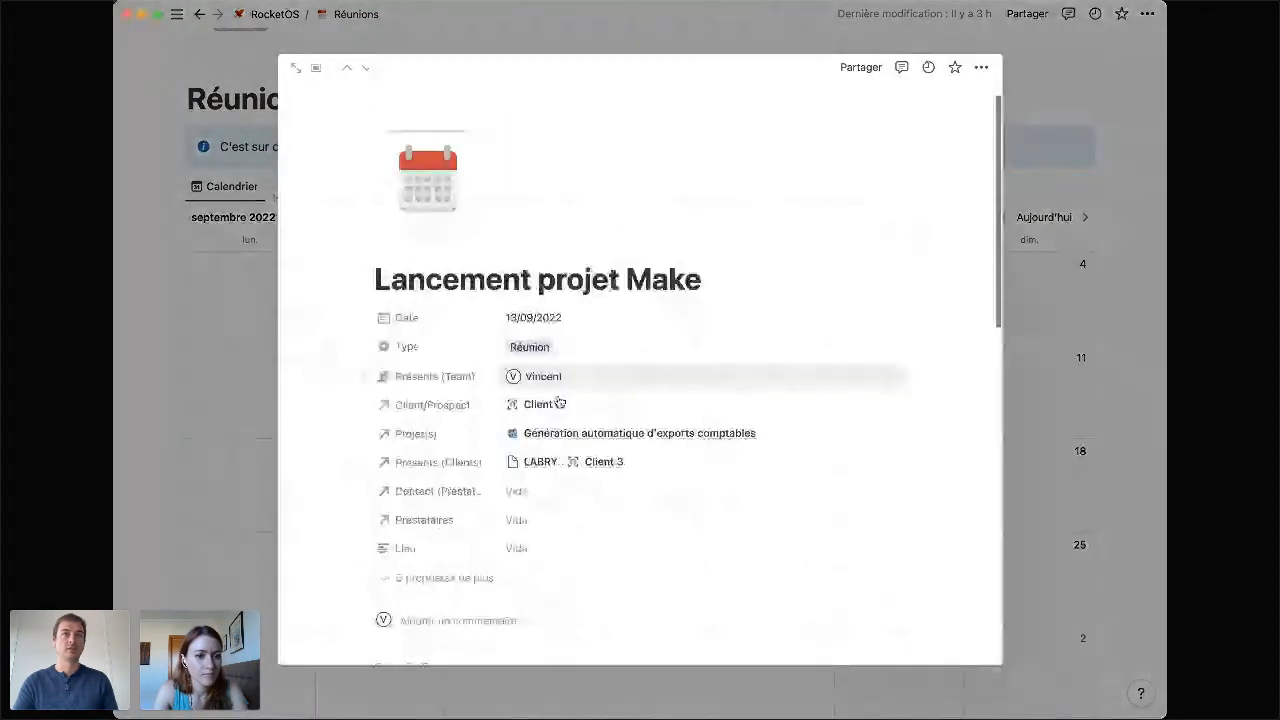
scroll(576, 398, "down", 1)
scroll(576, 398, "down", 2)
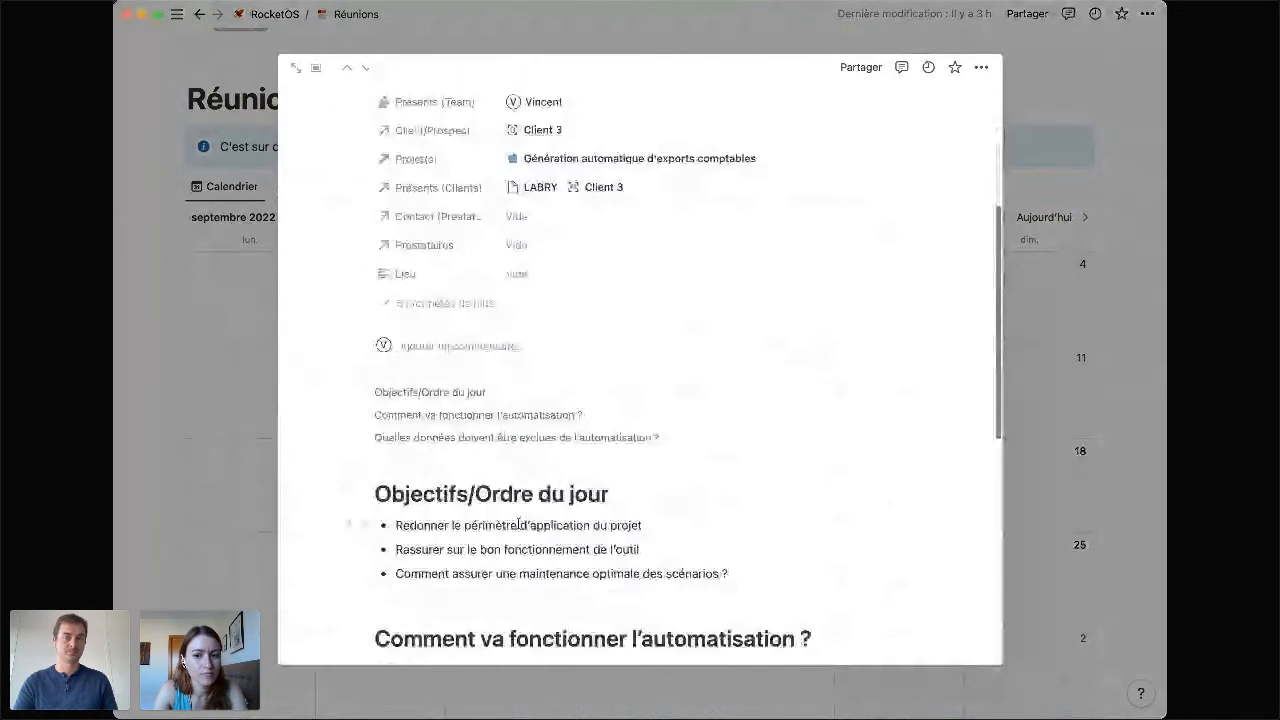
scroll(519, 522, "down", 3)
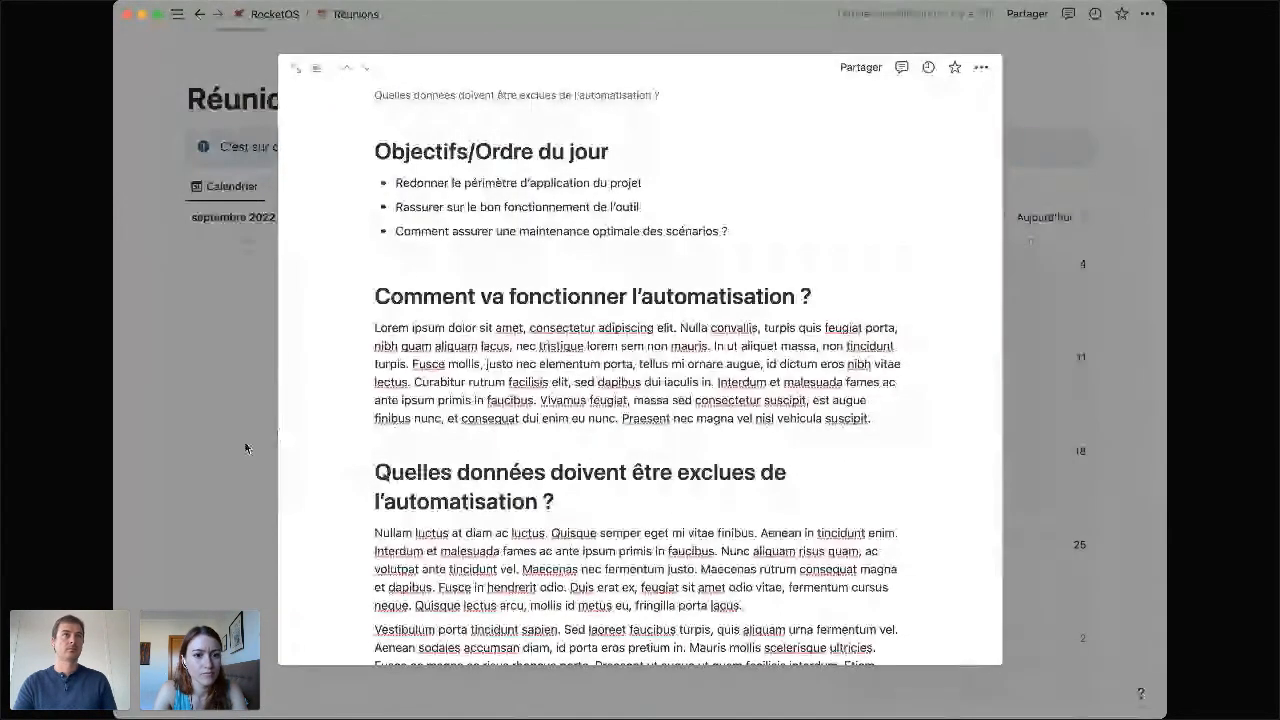
Close the open meeting, go back to the RocketOS home page and open the Social Media page.
left_click(283, 207)
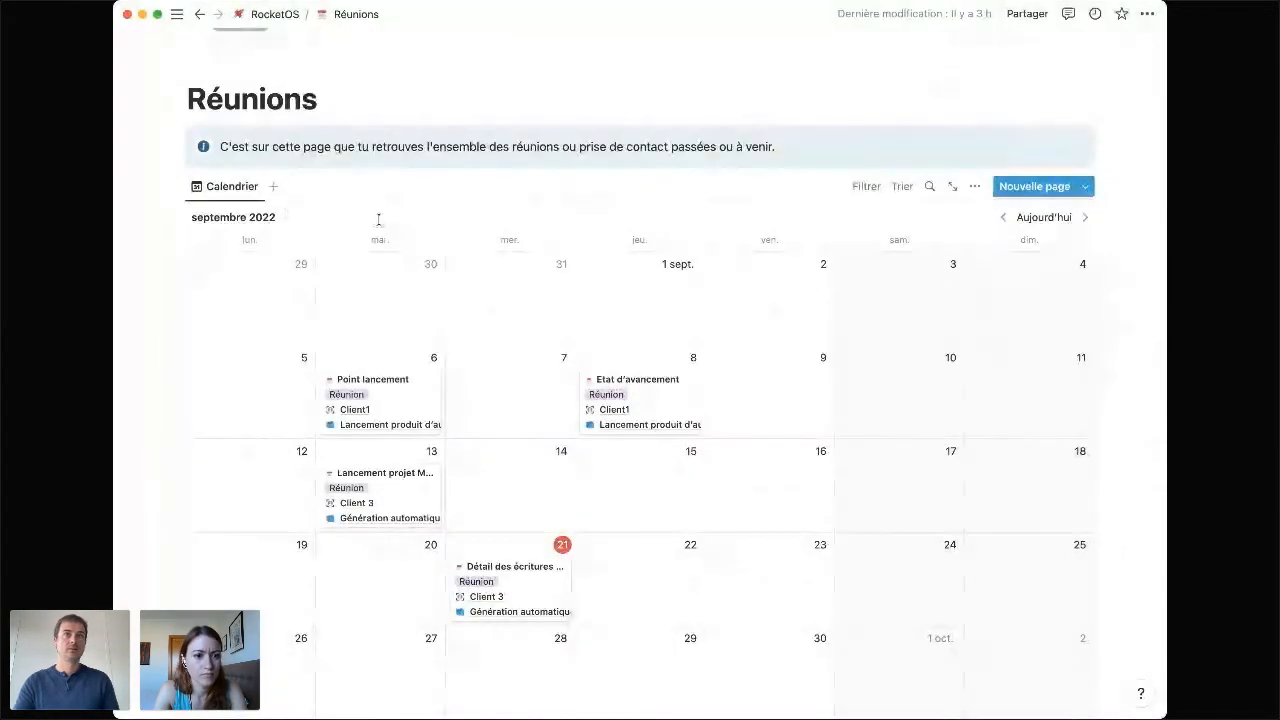
key("super+[")
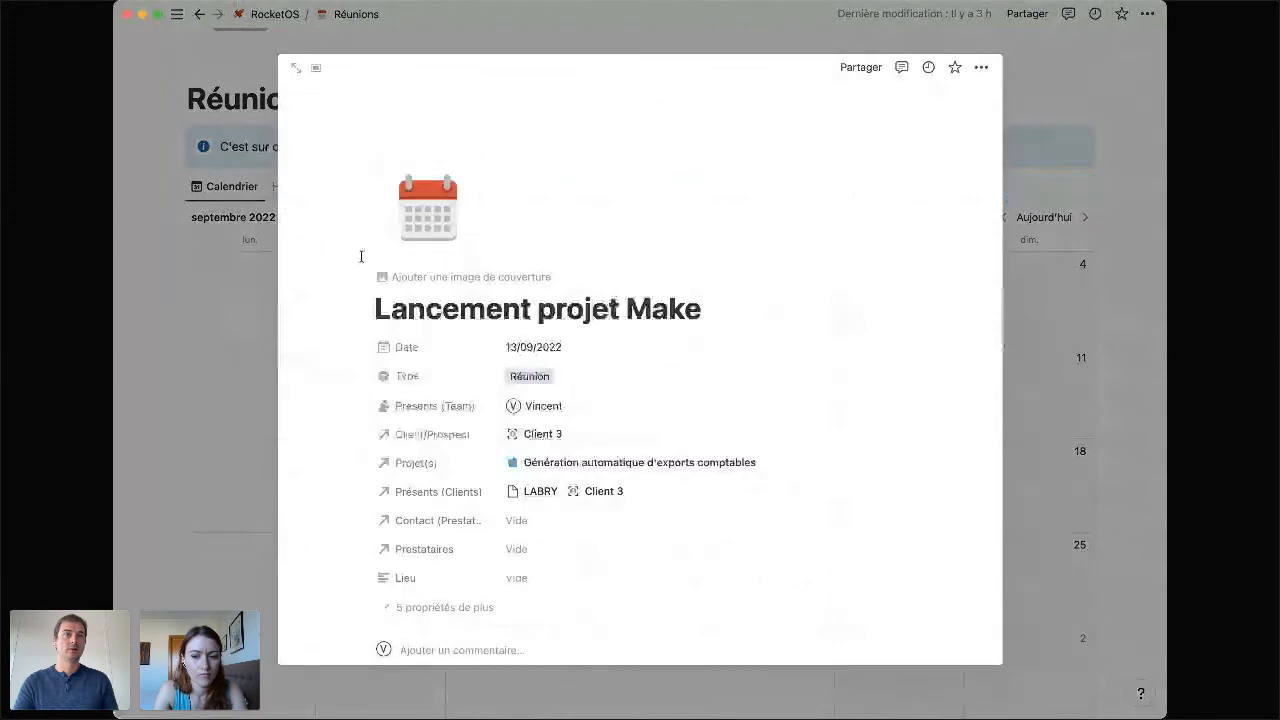
key("super+[")
key("super+[")
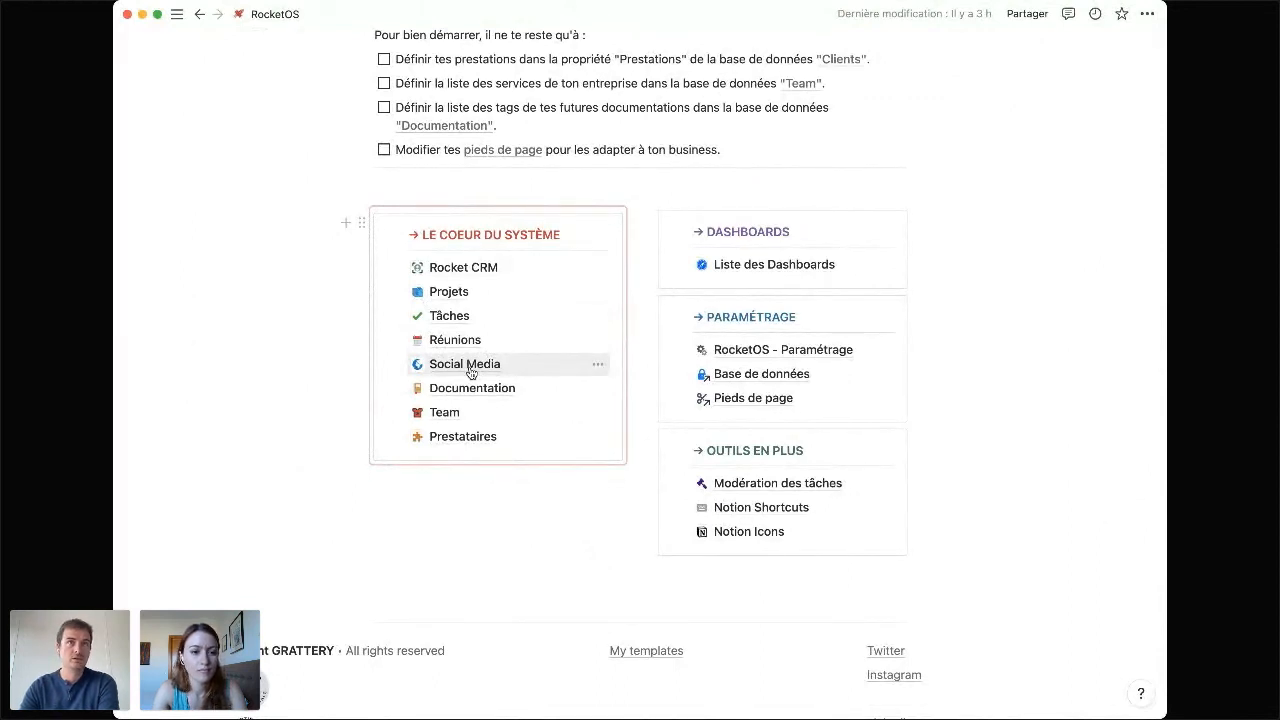
left_click(465, 364)
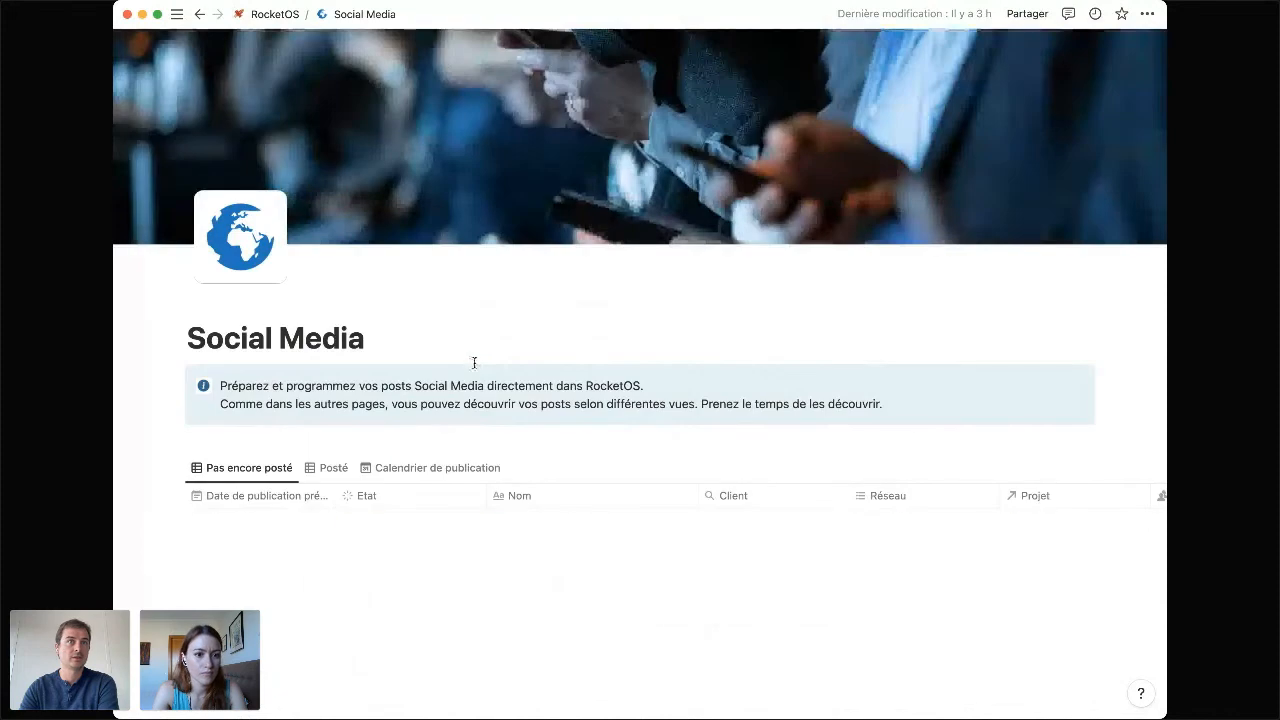
scroll(449, 381, "down", 3)
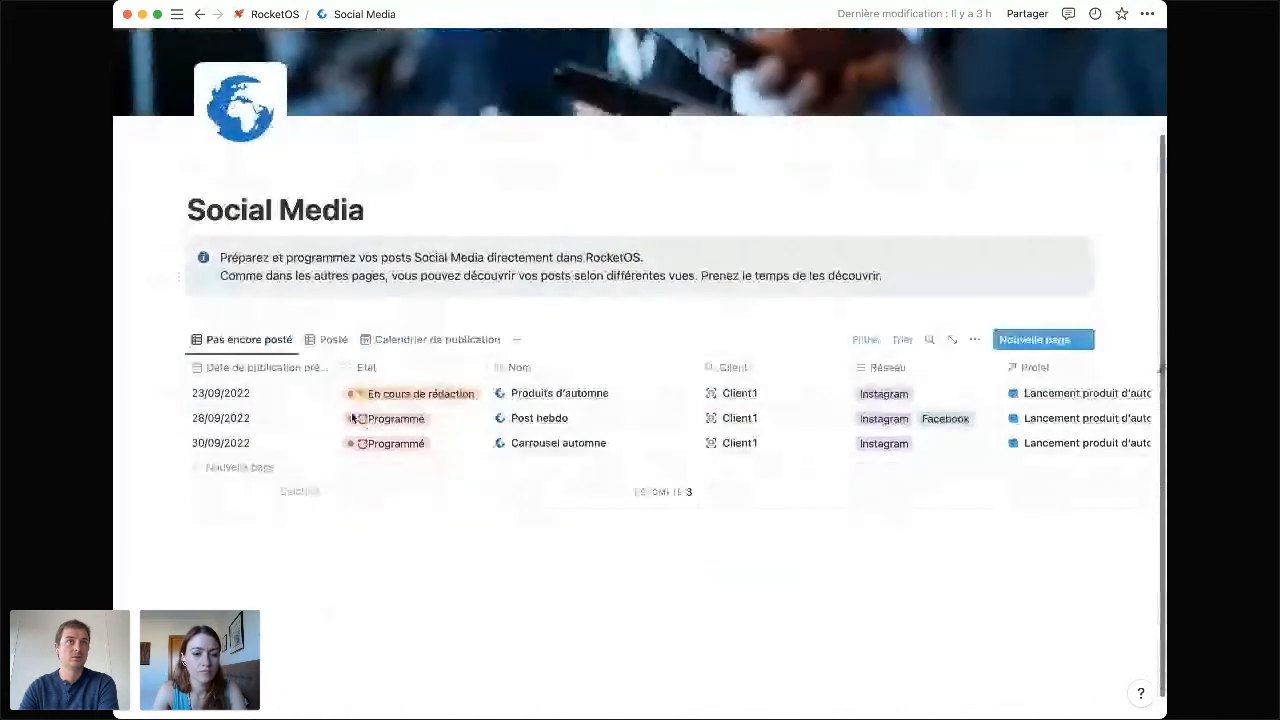
Open the "C'est la rentrée" post from the publication calendar and view its available Etat options.
left_click(419, 341)
scroll(417, 343, "down", 5)
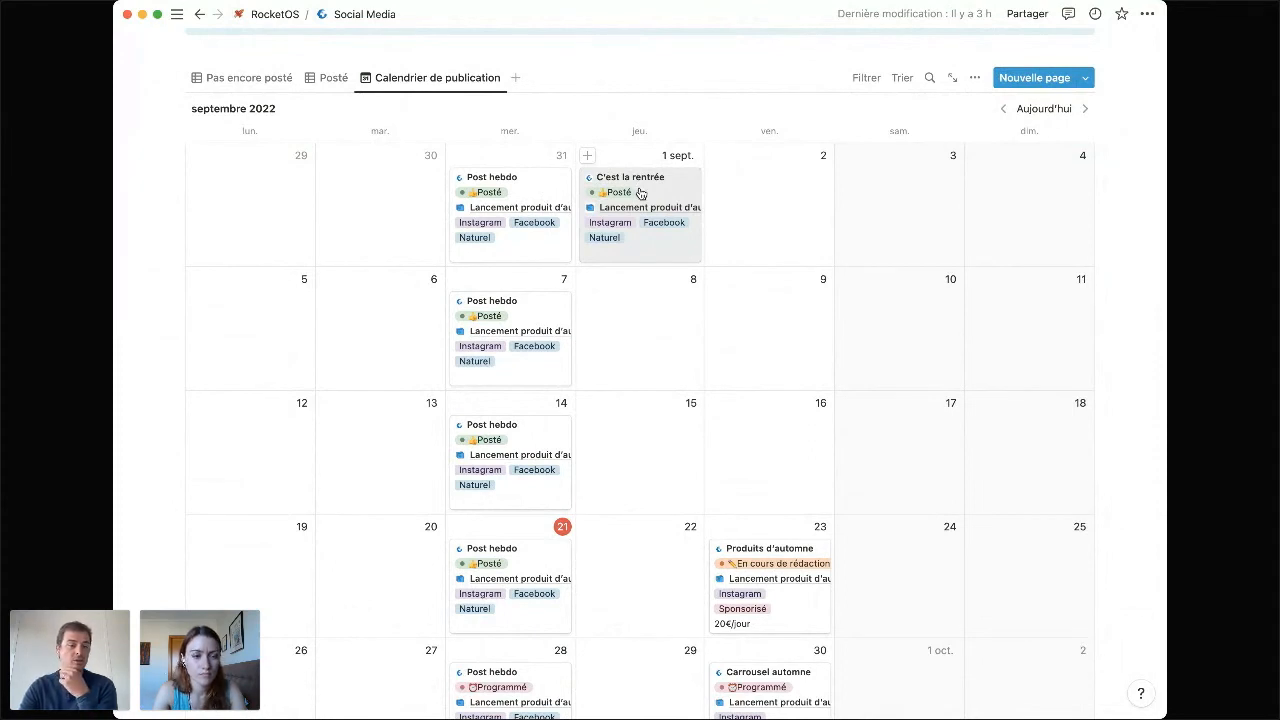
left_click(665, 193)
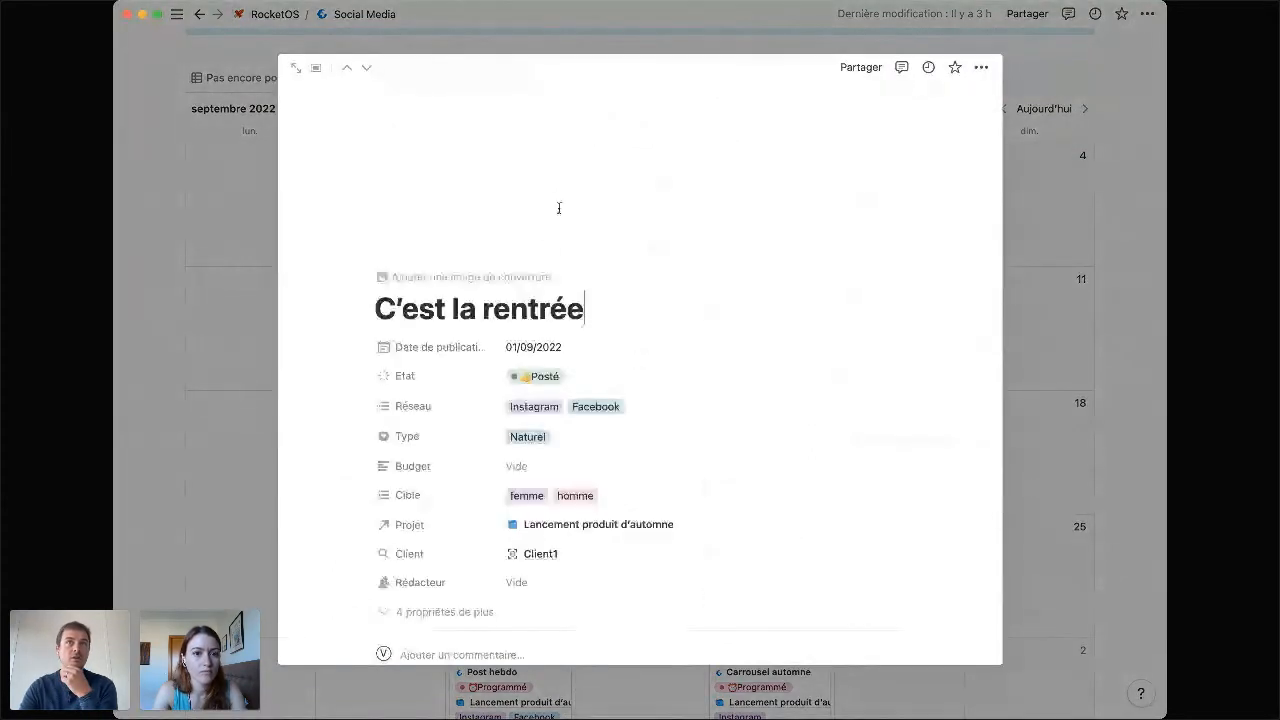
left_click(558, 374)
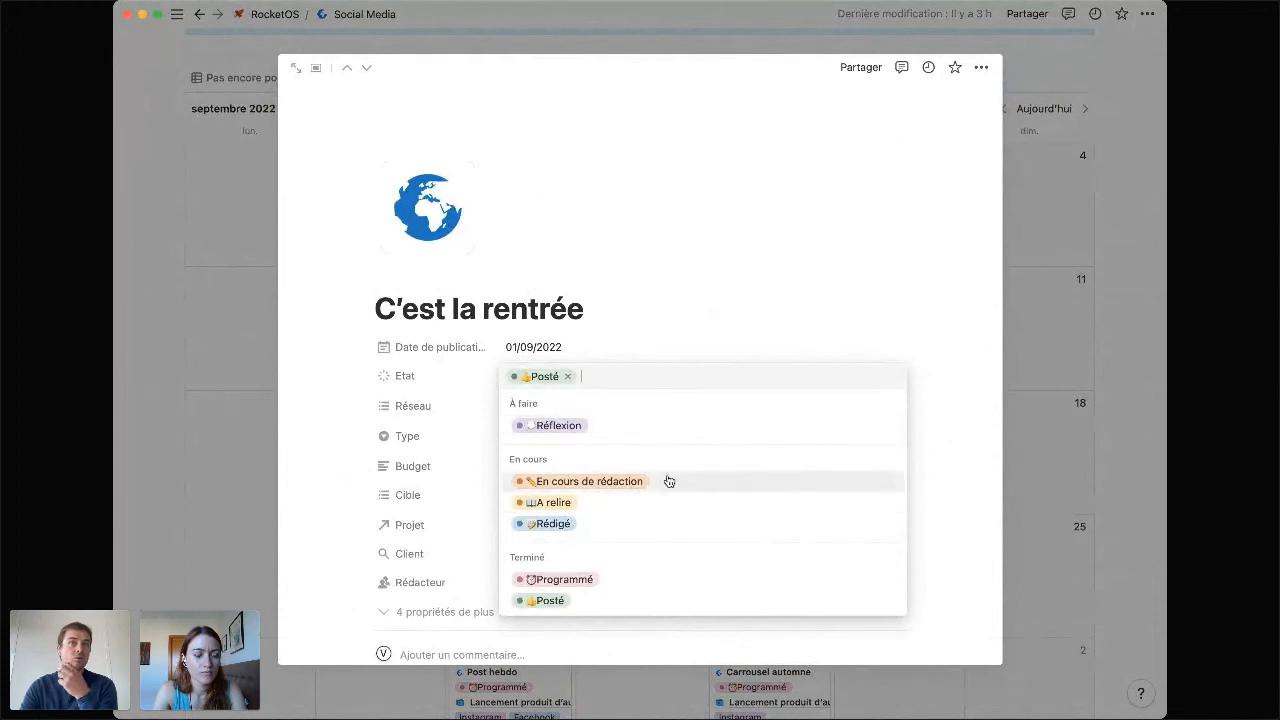
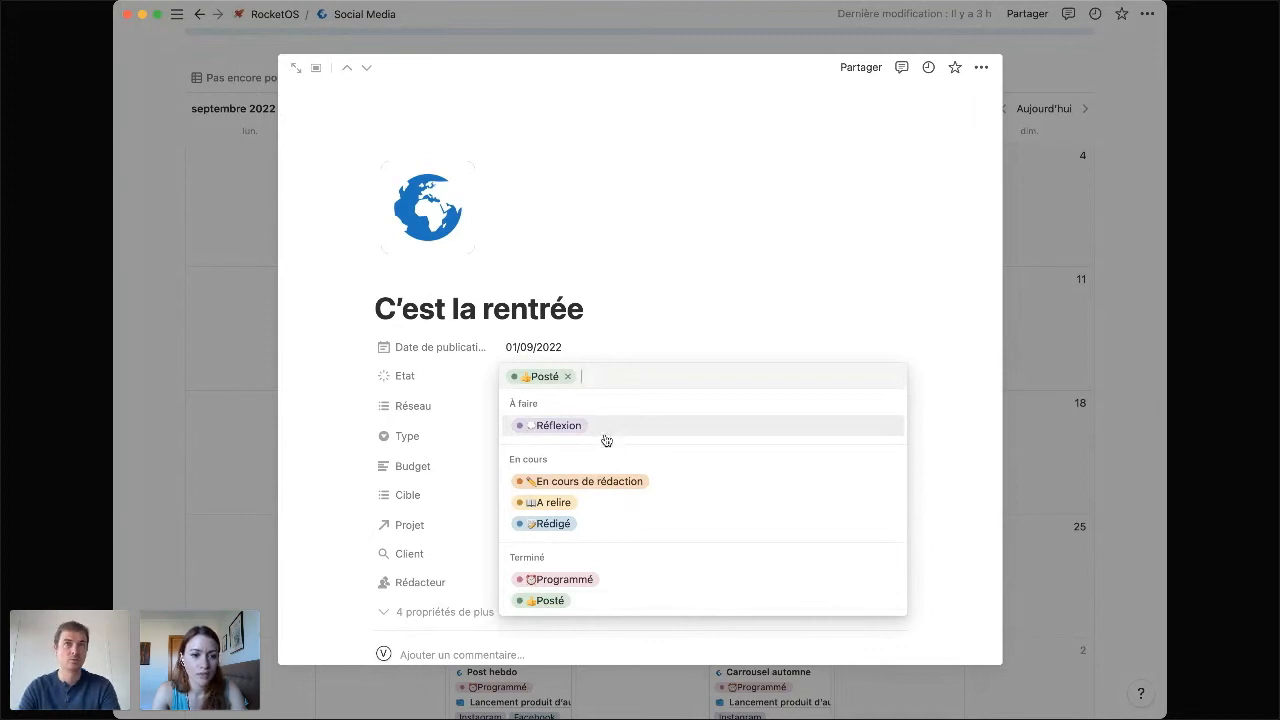
left_click(954, 256)
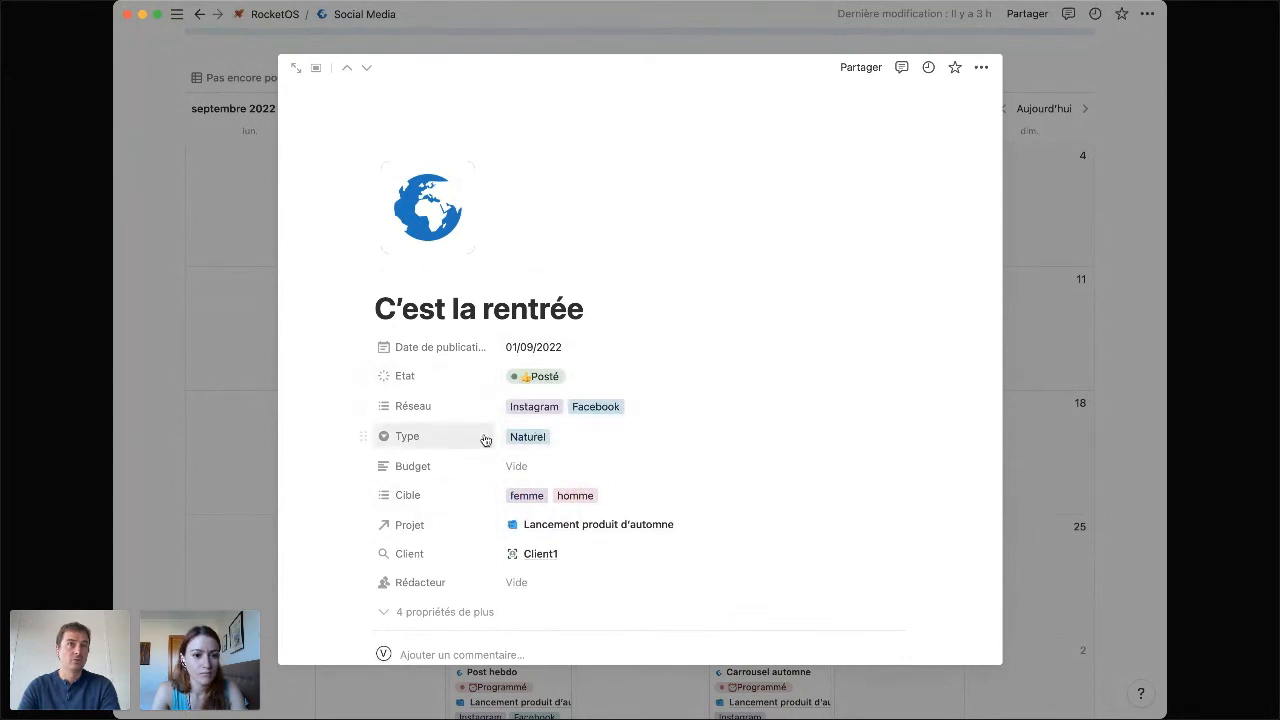
Review the post's Type, Budget and Cible properties and the options they offer, and close the post.
left_click(530, 437)
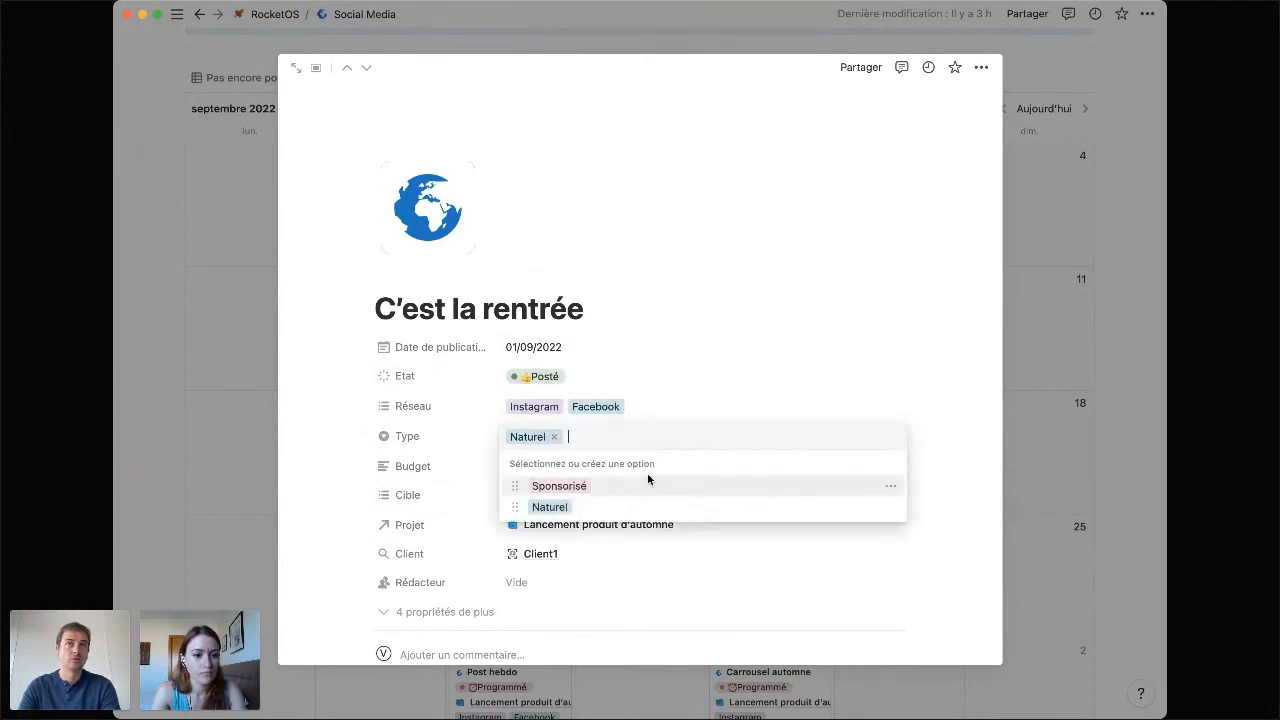
left_click(703, 411)
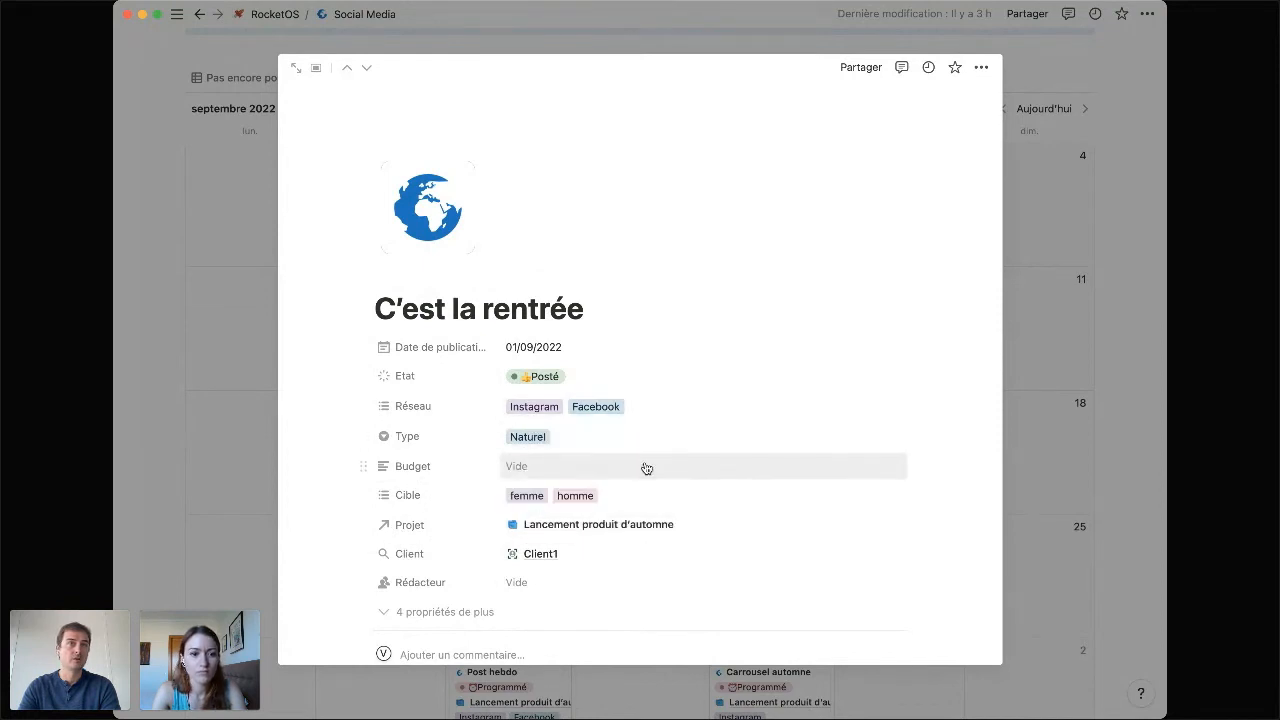
left_click(646, 468)
left_click(626, 494)
left_click(622, 495)
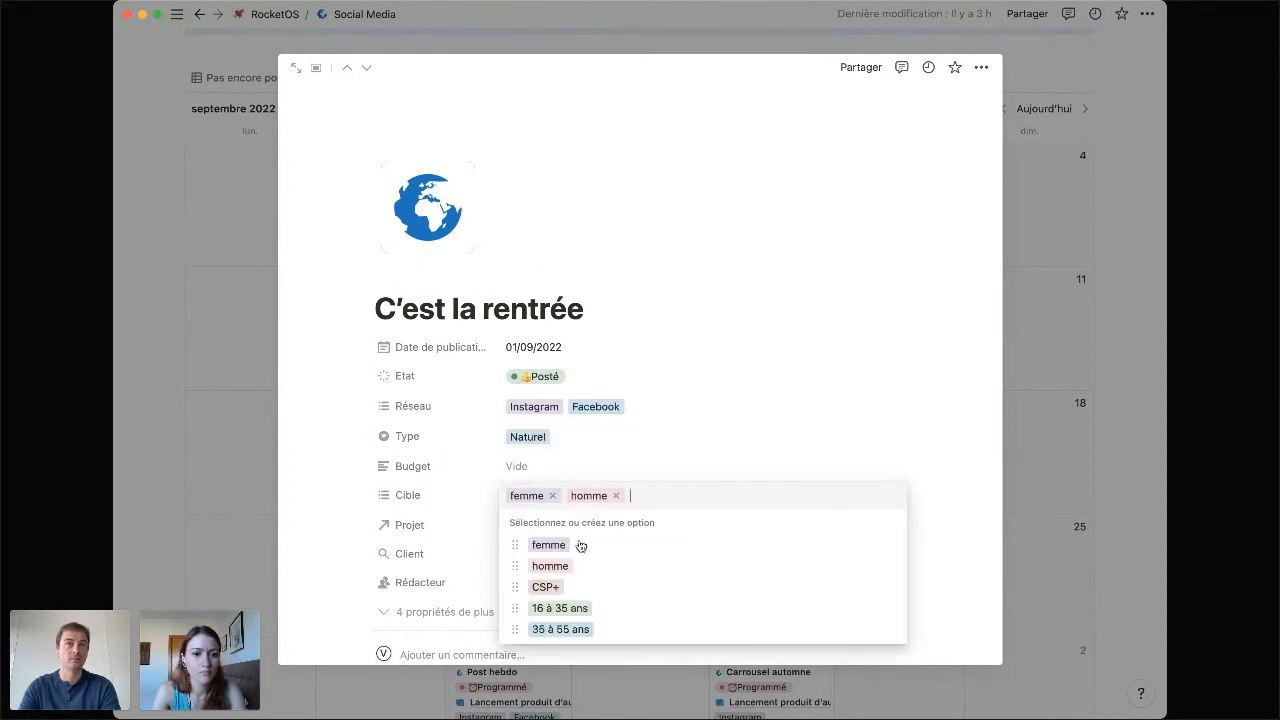
left_click(746, 466)
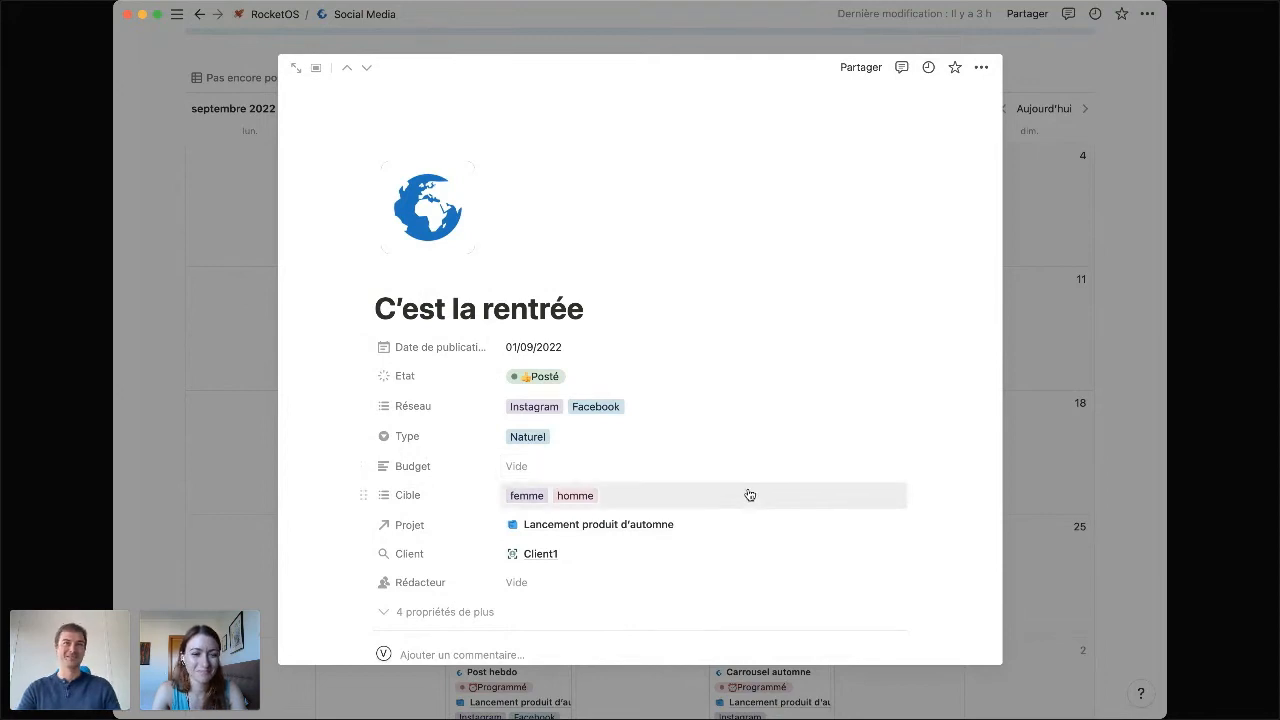
scroll(750, 495, "down", 1)
scroll(750, 495, "down", 3)
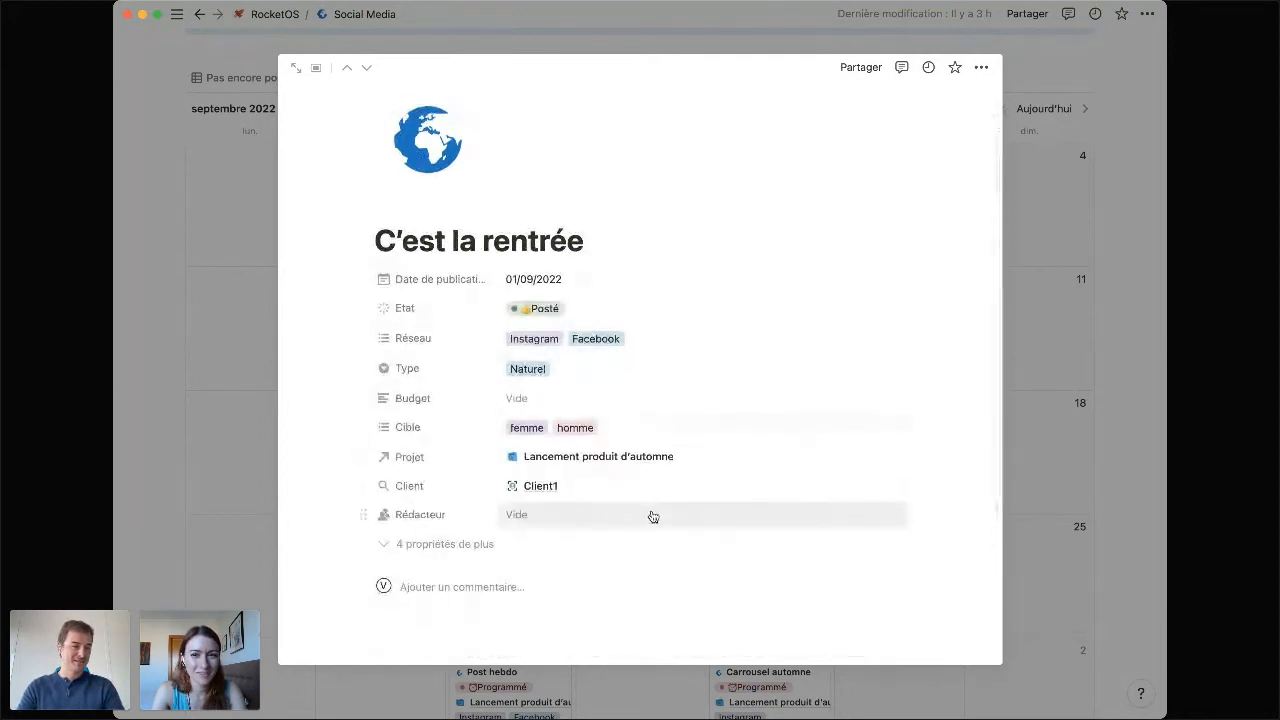
left_click(1126, 471)
Look over the publication calendar and compare the "Posté" and "Pas encore posté" views of the posts.
scroll(451, 451, "down", 2)
scroll(451, 456, "up", 1)
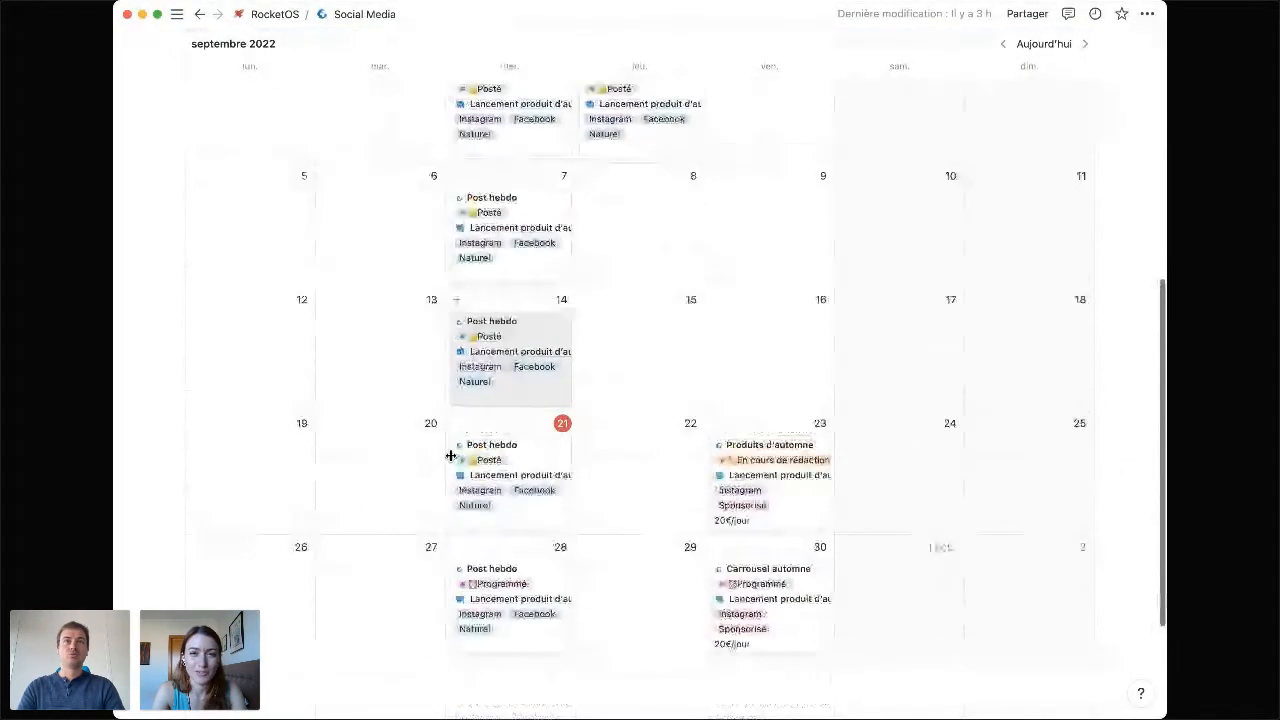
scroll(451, 456, "up", 4)
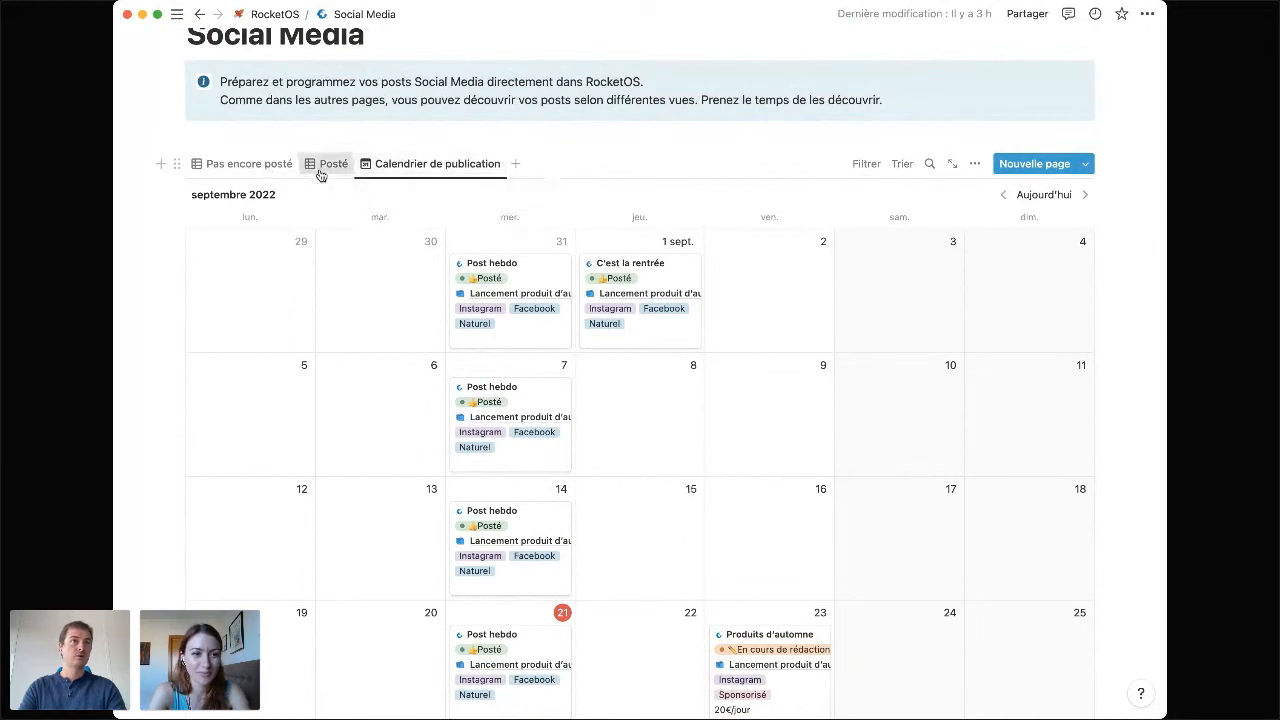
left_click(320, 170)
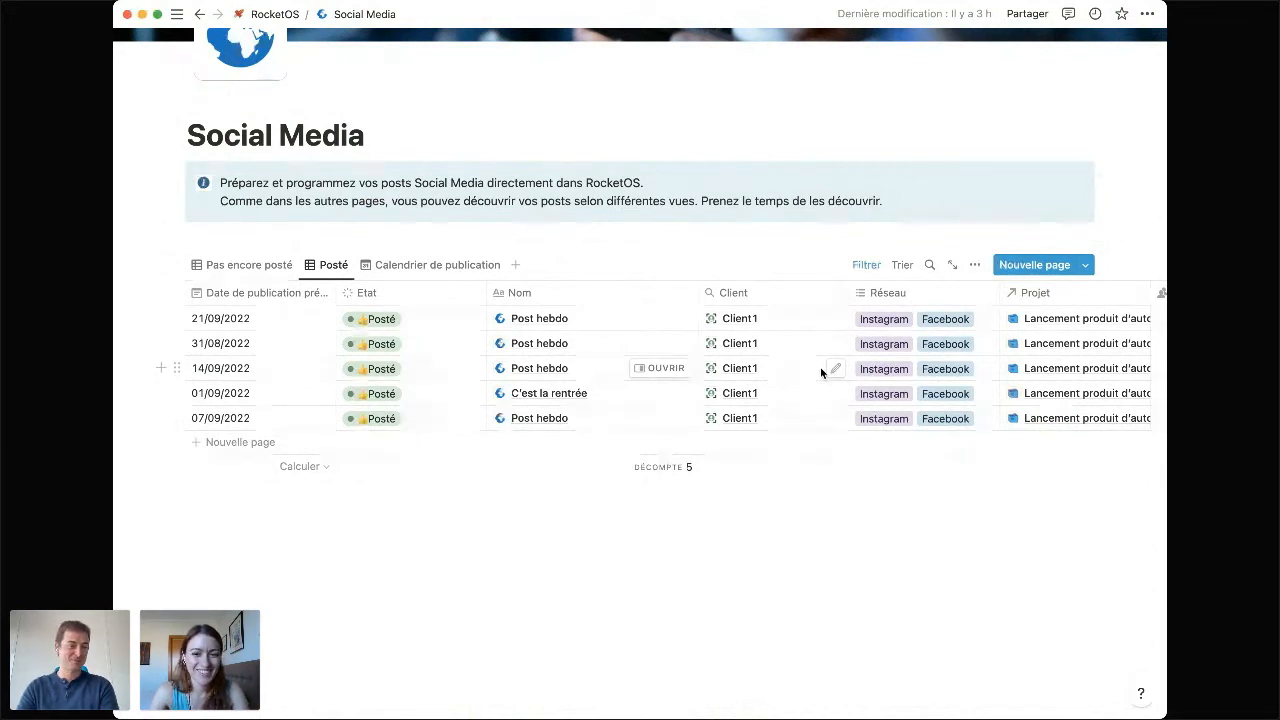
left_click(285, 265)
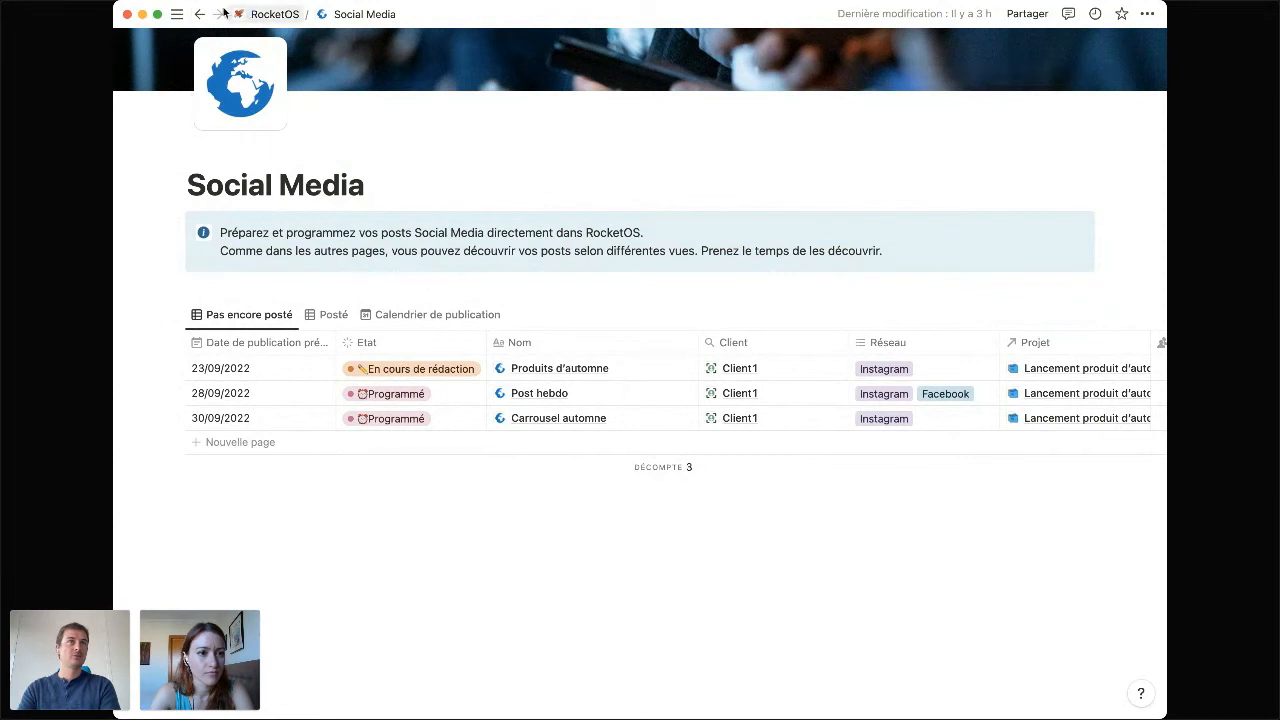
Open the Team page and view the gallery of team members.
mouse_move(183, 30)
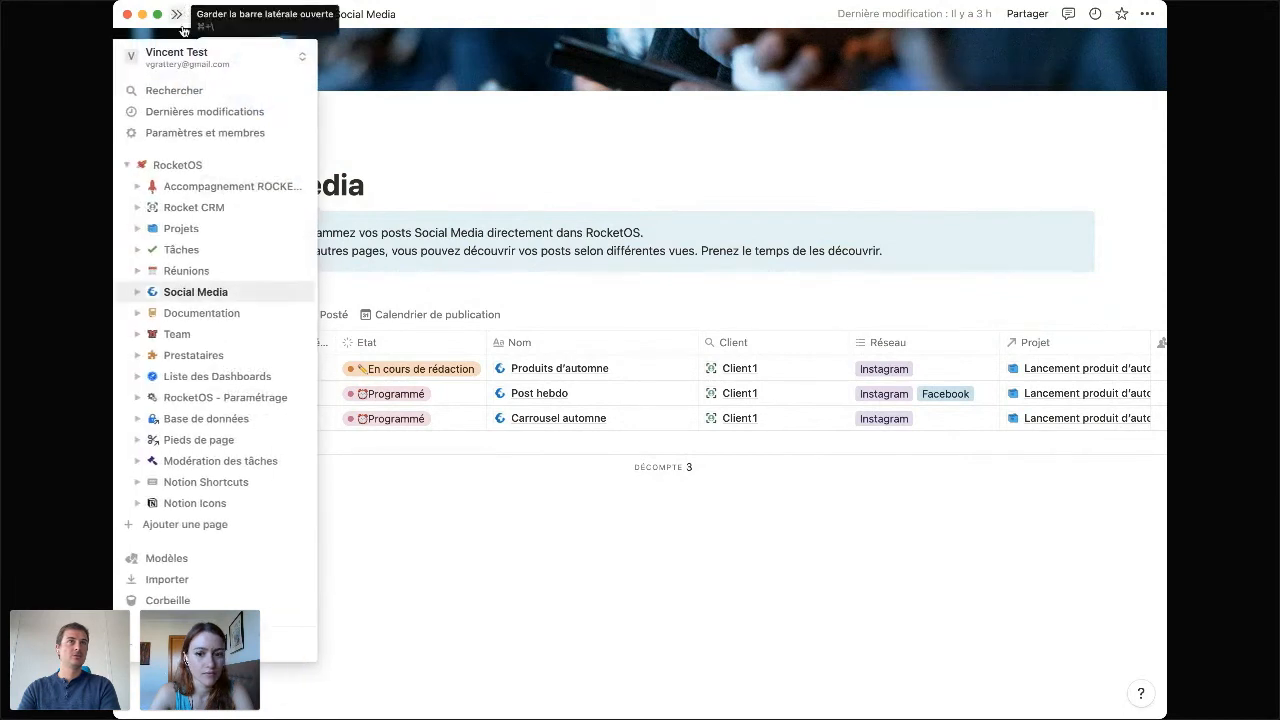
left_click(213, 335)
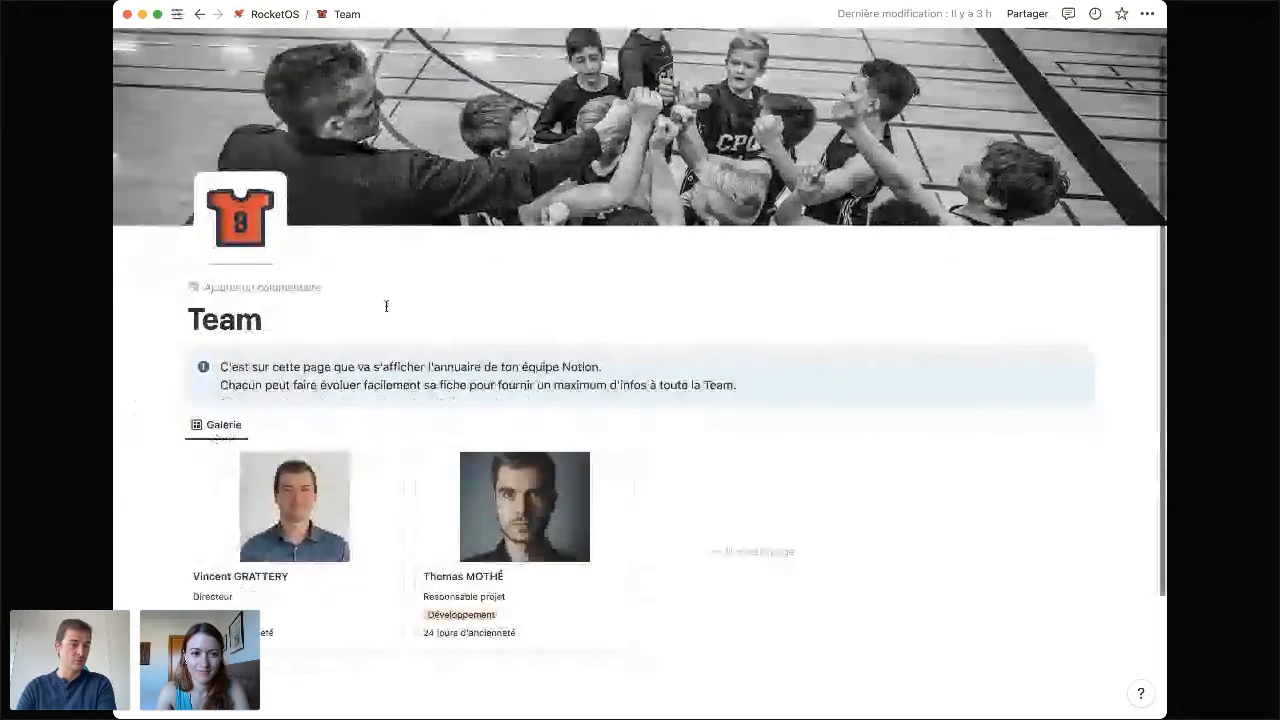
scroll(460, 450, "down", 2)
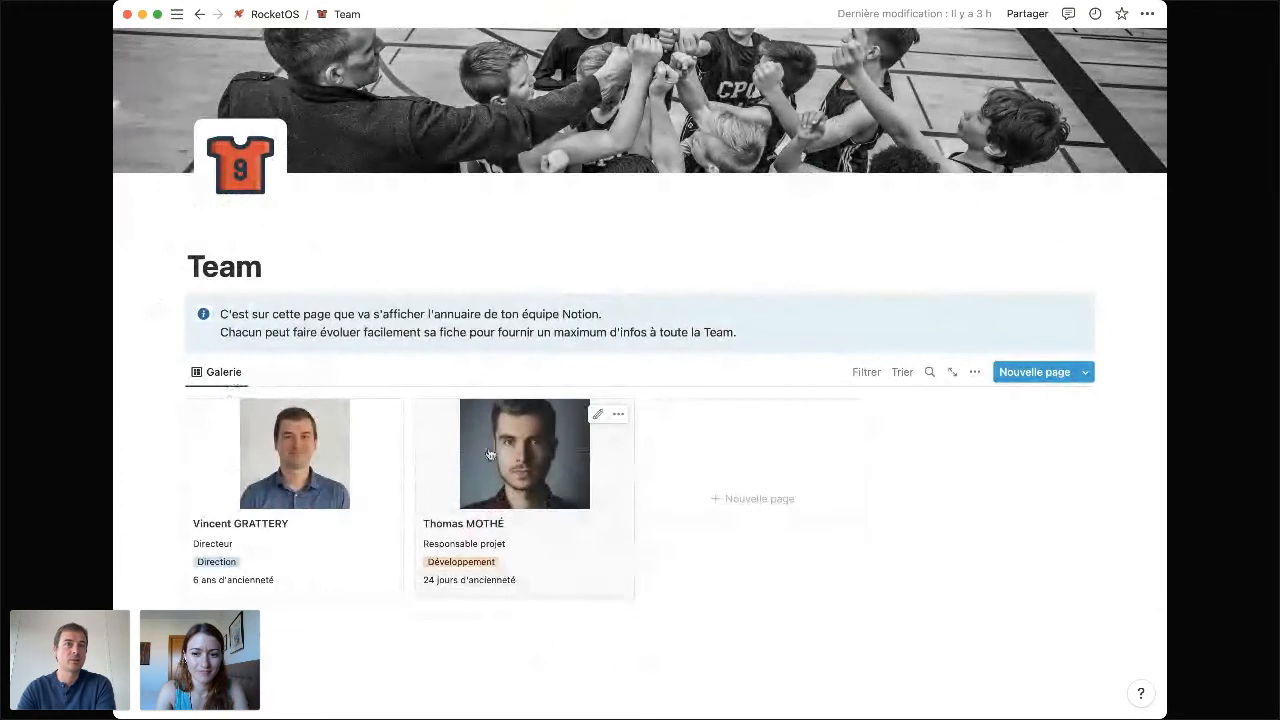
Inspect the seniority formula and the properties in the record of the team member who is "Responsable projet".
left_click(467, 583)
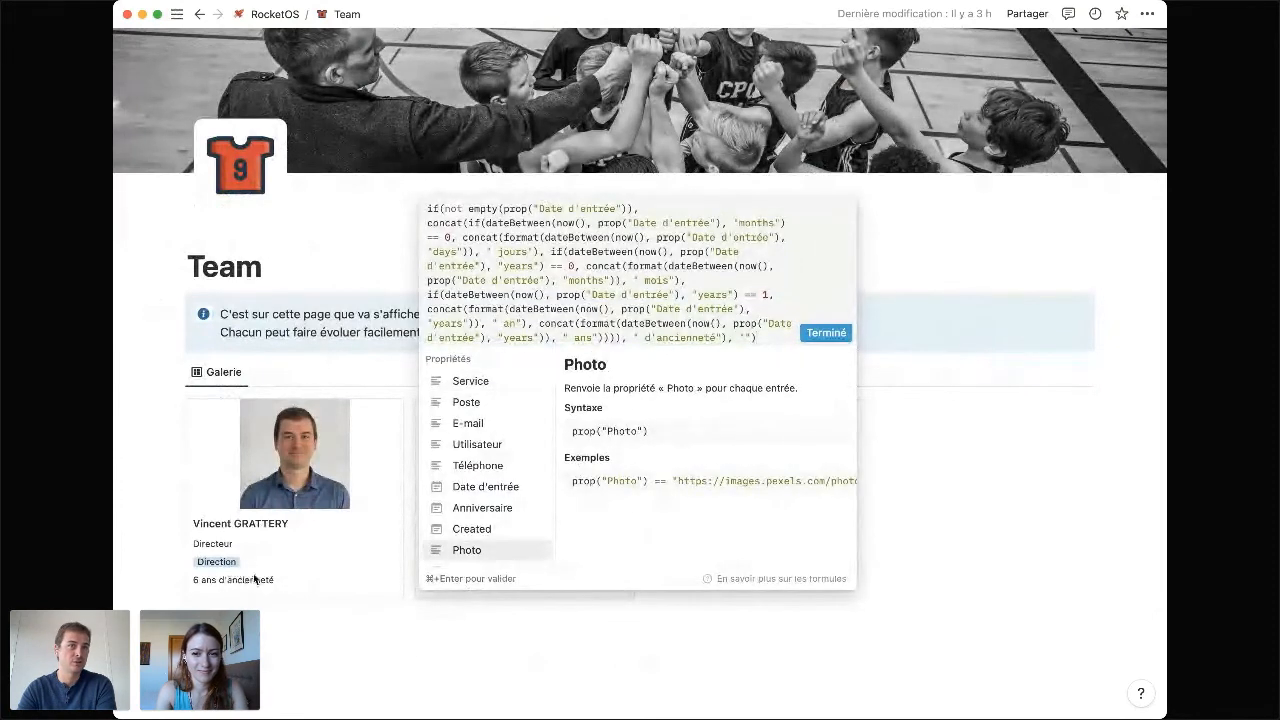
left_click(312, 631)
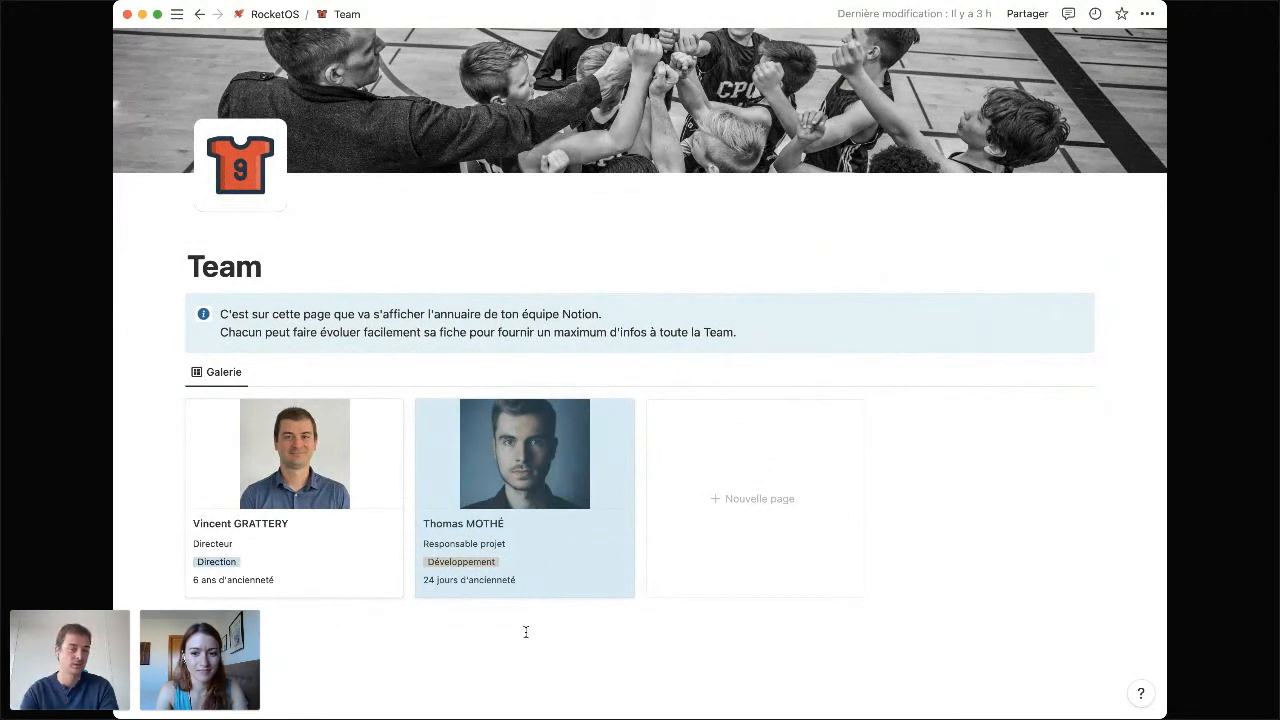
left_click(580, 508)
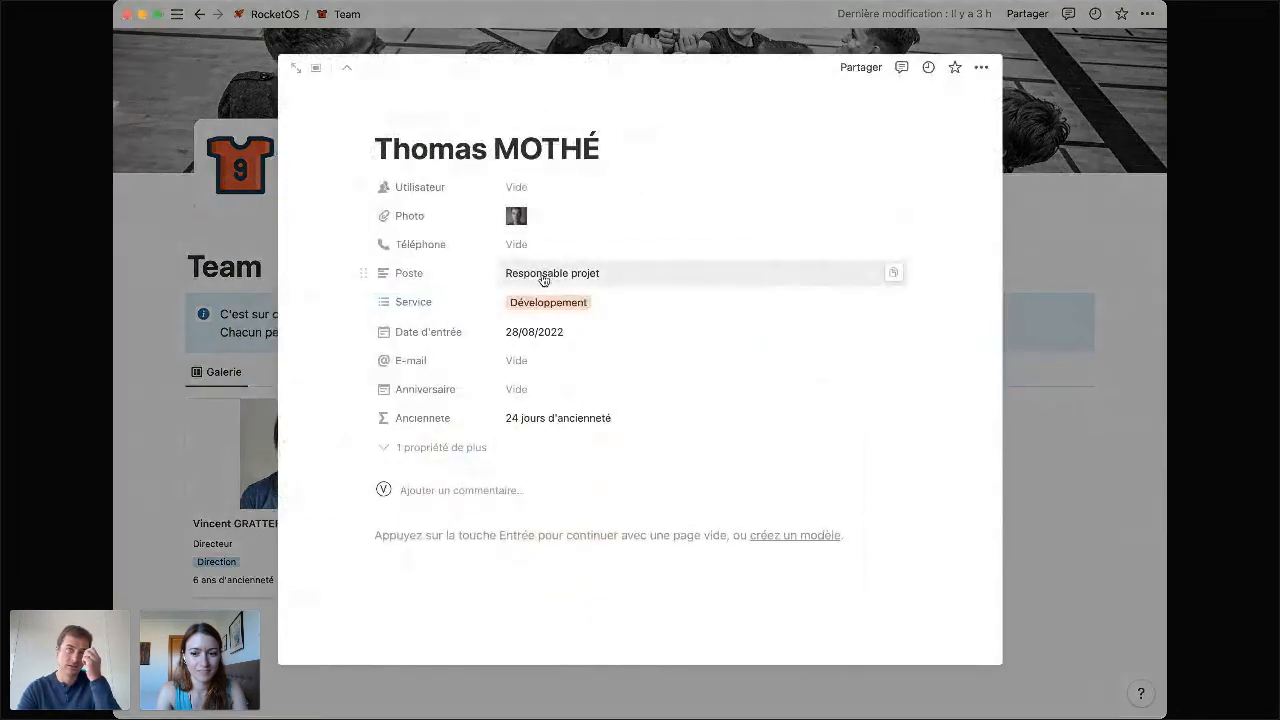
left_click(392, 677)
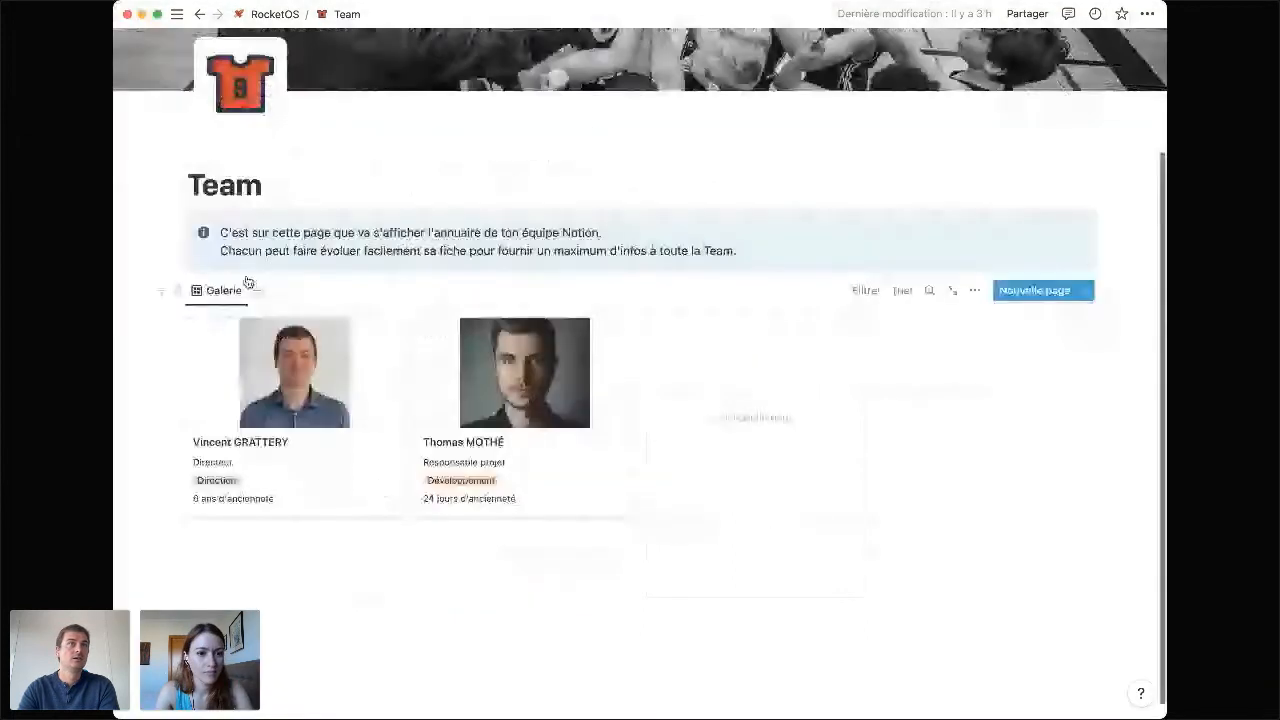
Open the Prestataires page and view the "Photographe produit" record linked to the provider contact.
mouse_move(243, 371)
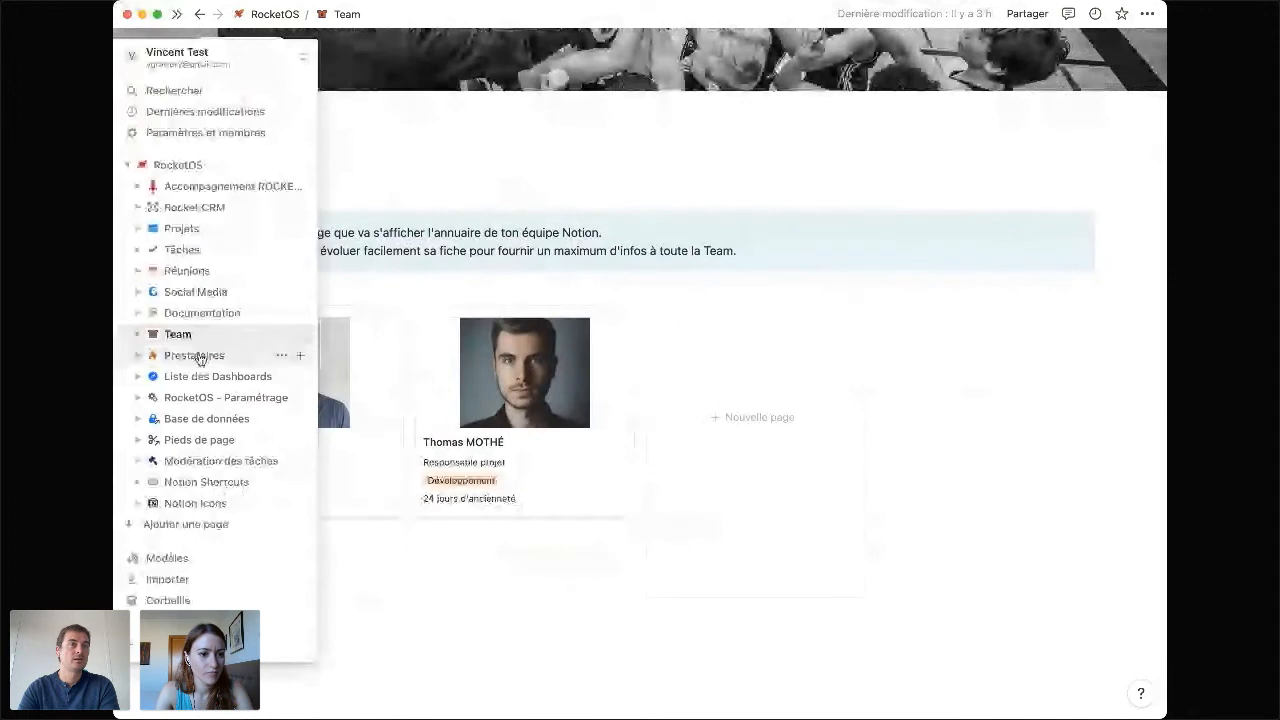
left_click(199, 357)
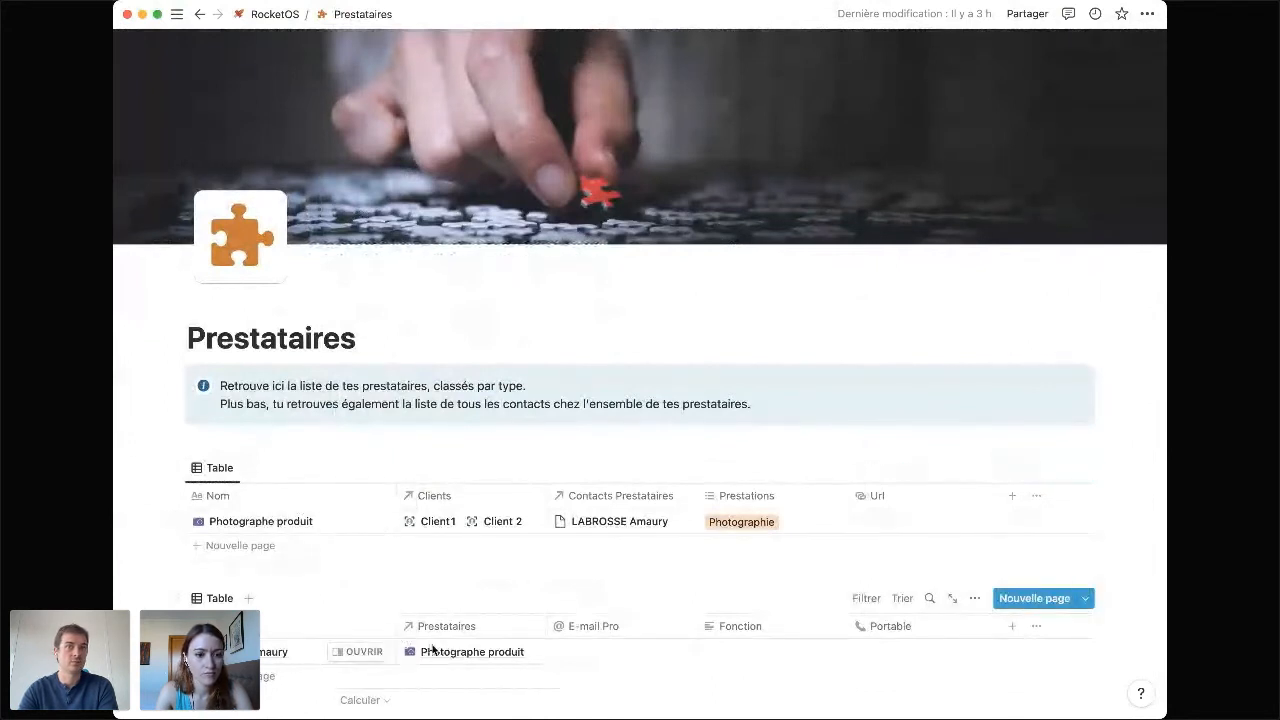
left_click(456, 652)
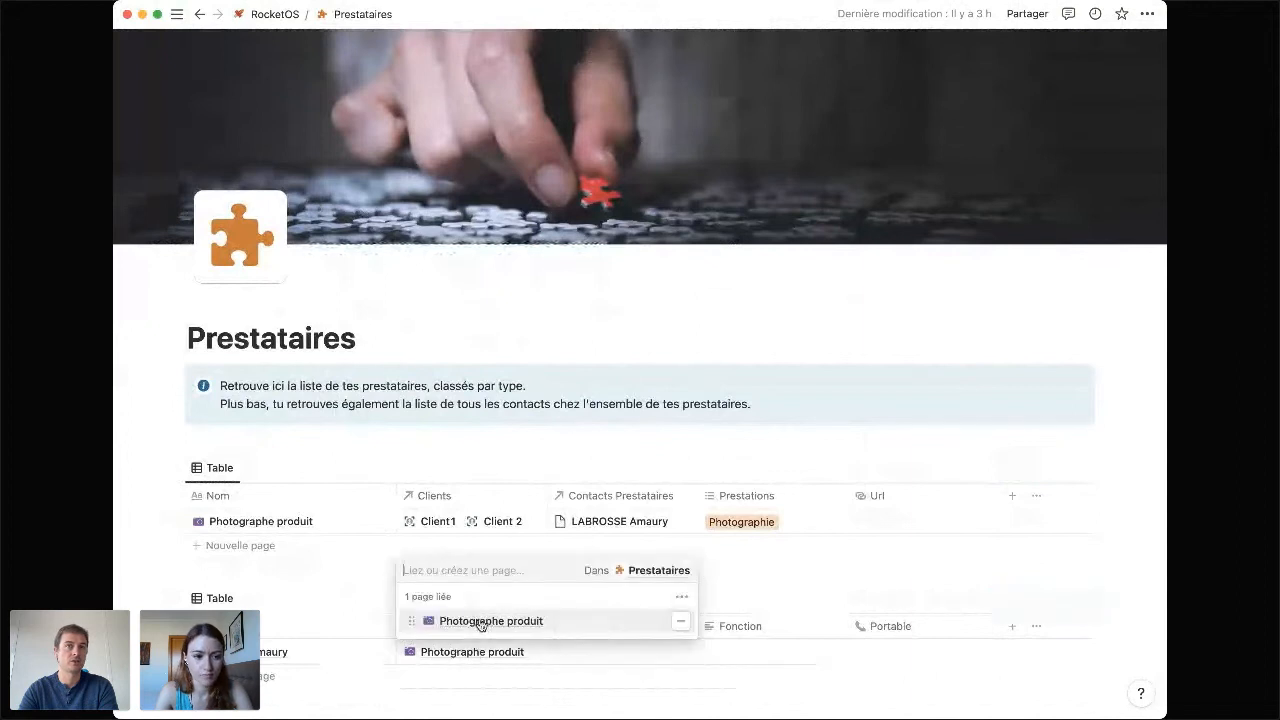
left_click(479, 619)
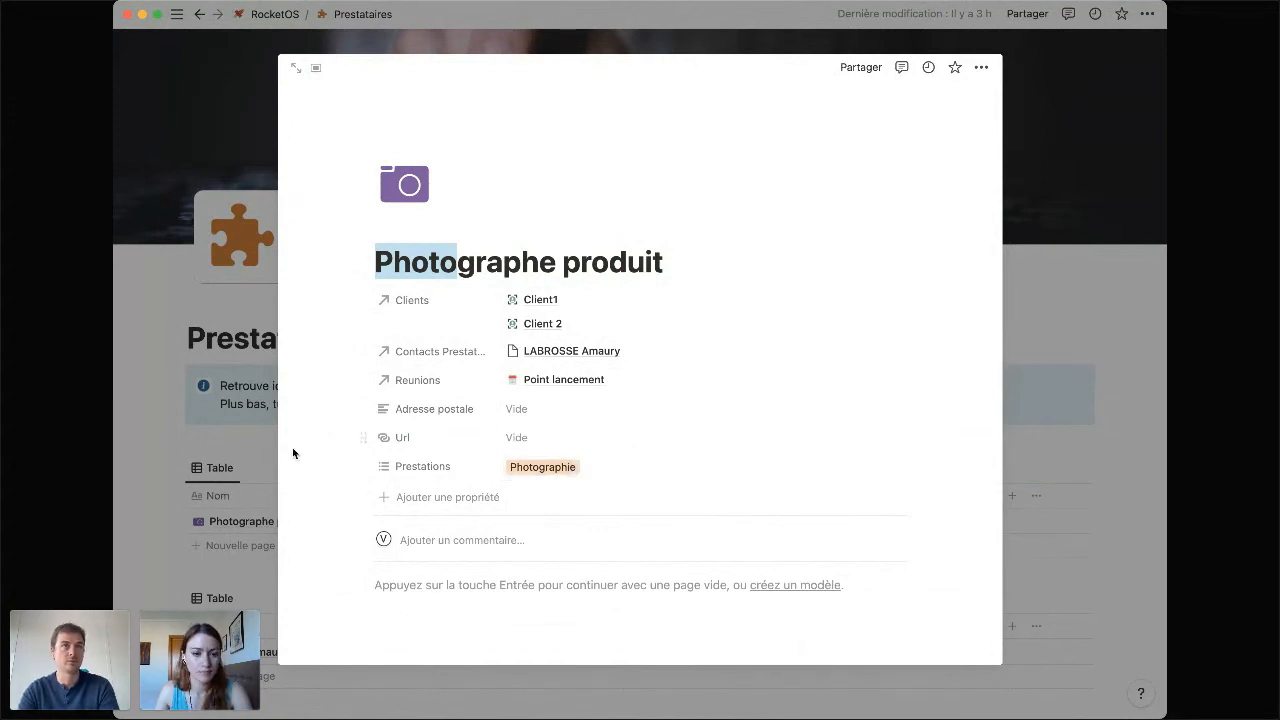
left_click(249, 447)
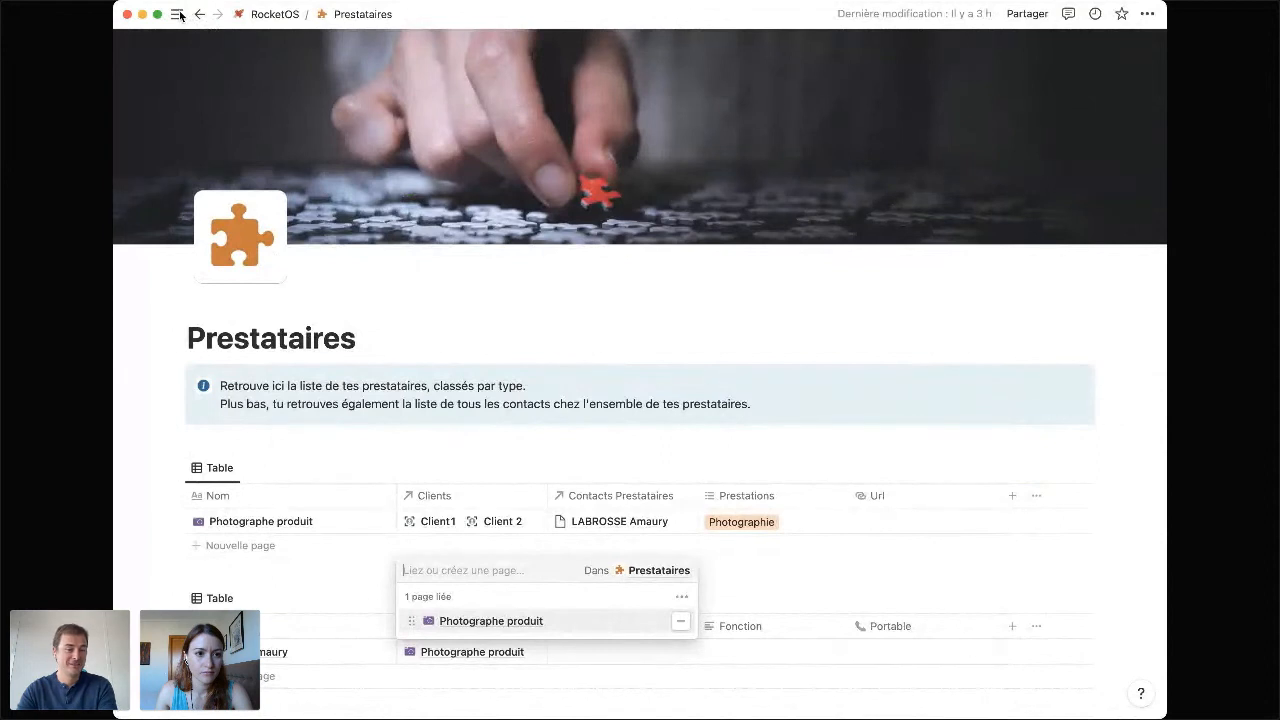
key("Escape")
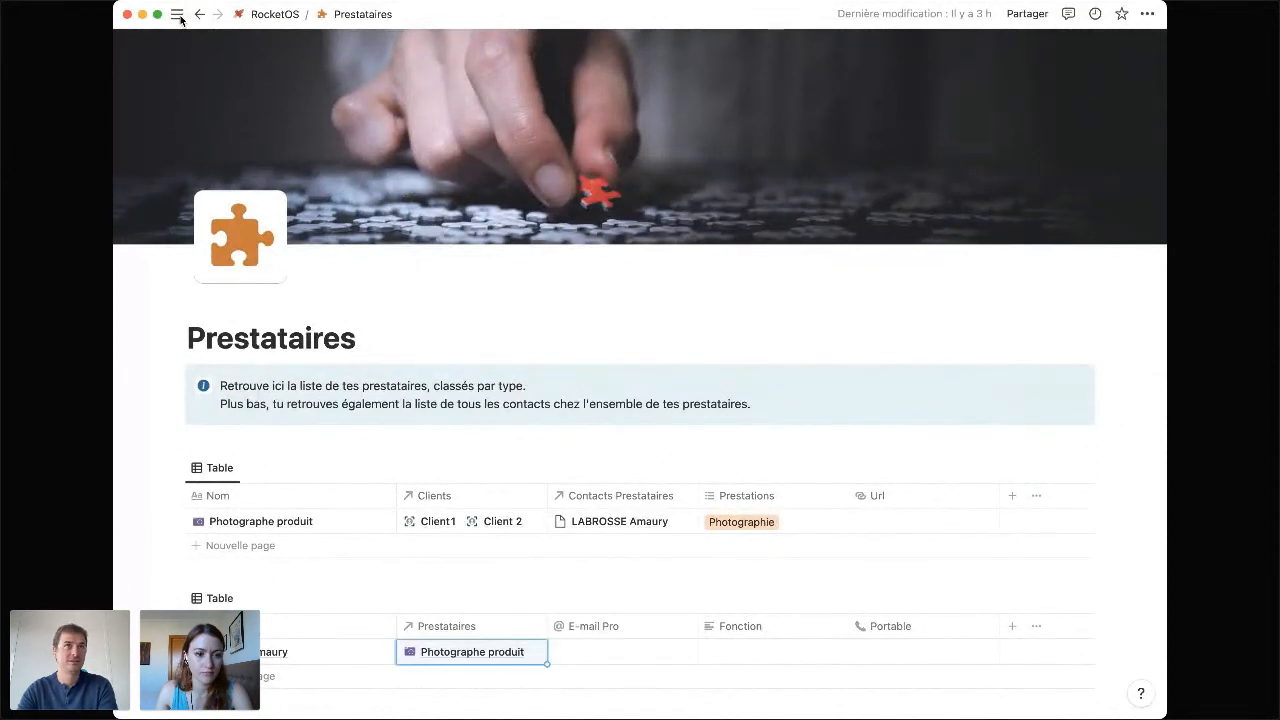
Open the "Liste des Dashboards" page and view it with the sidebar hidden.
left_click(177, 14)
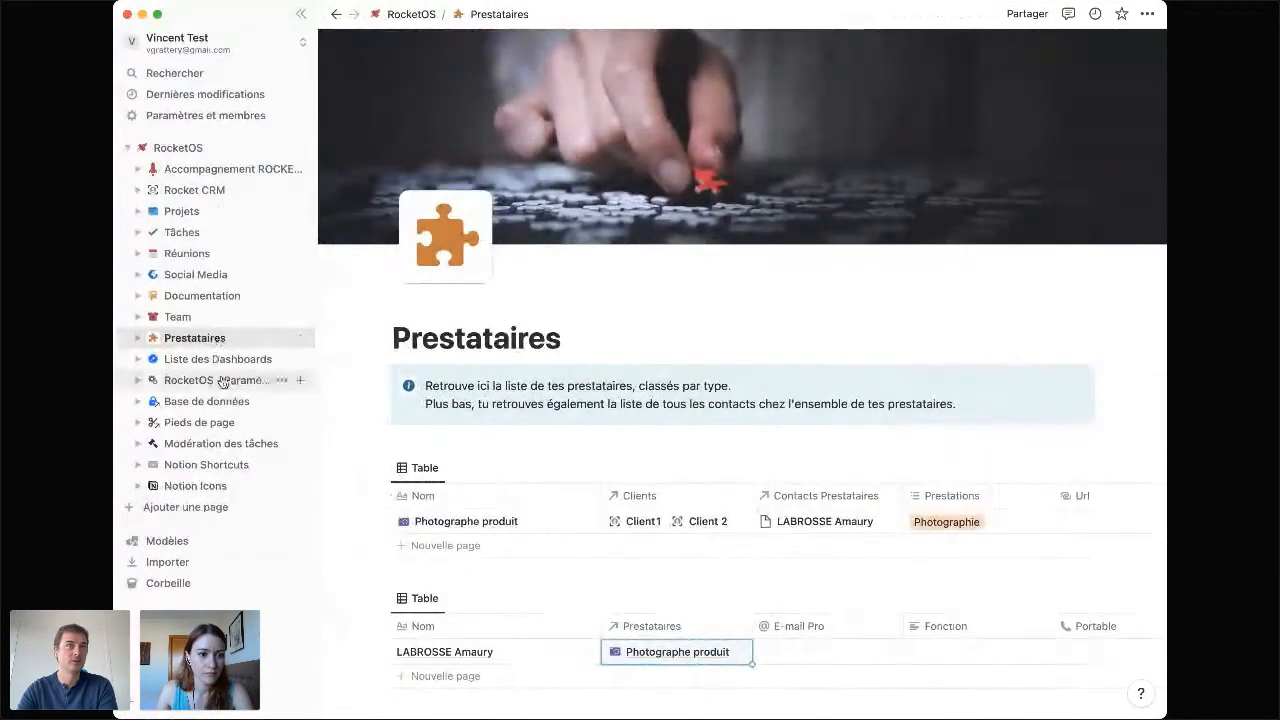
left_click(220, 358)
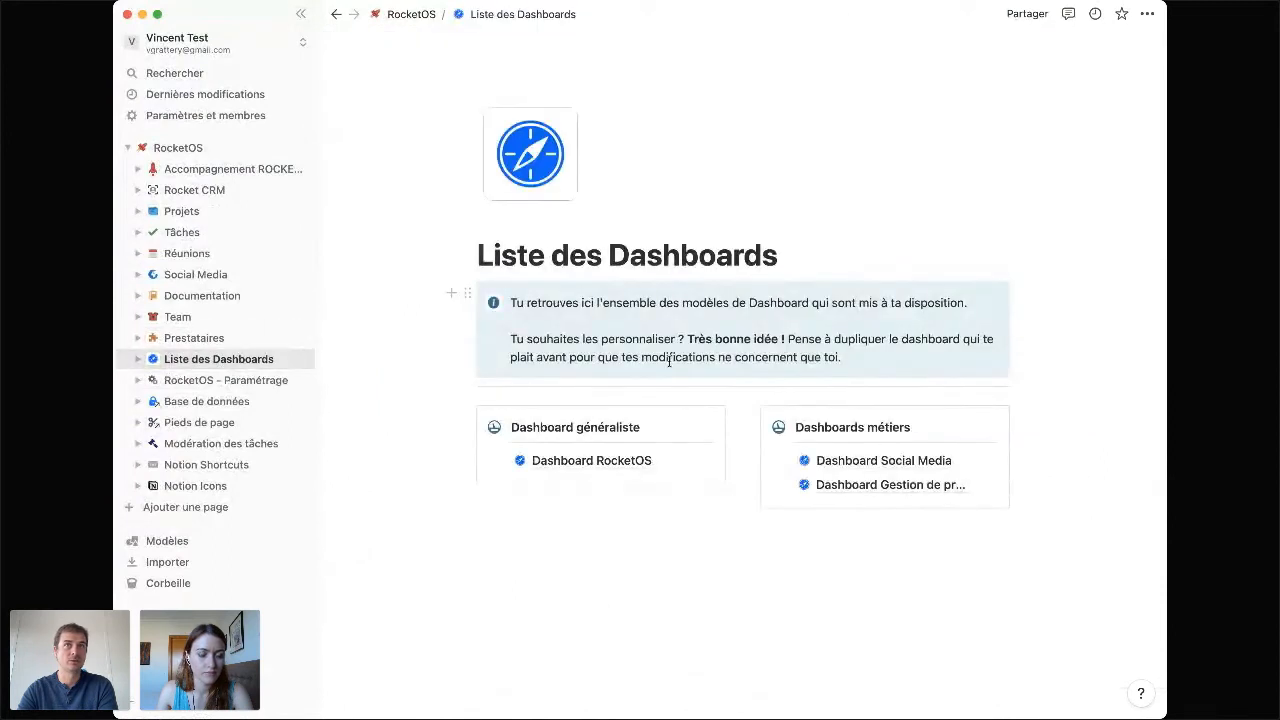
left_click(301, 14)
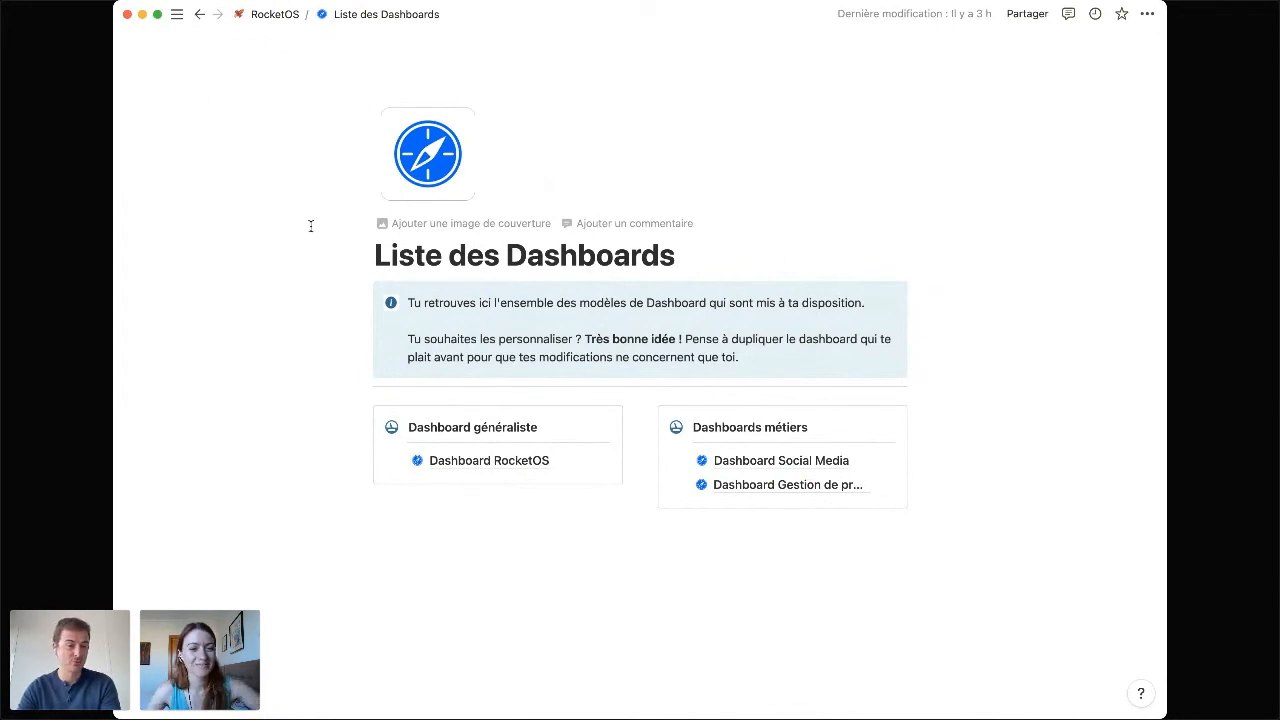
Open the "Dashboard RocketOS" page from the dashboard list and view its publication calendar and task sections.
left_click(505, 462)
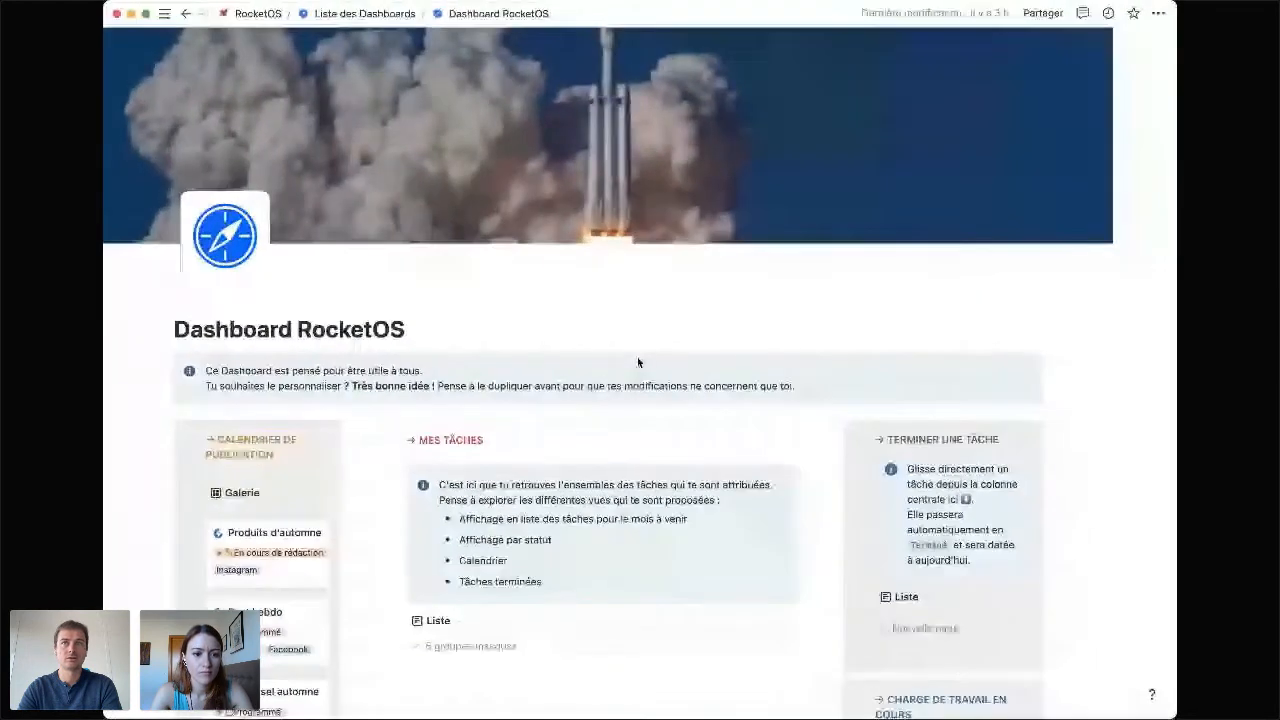
scroll(495, 263, "down", 3)
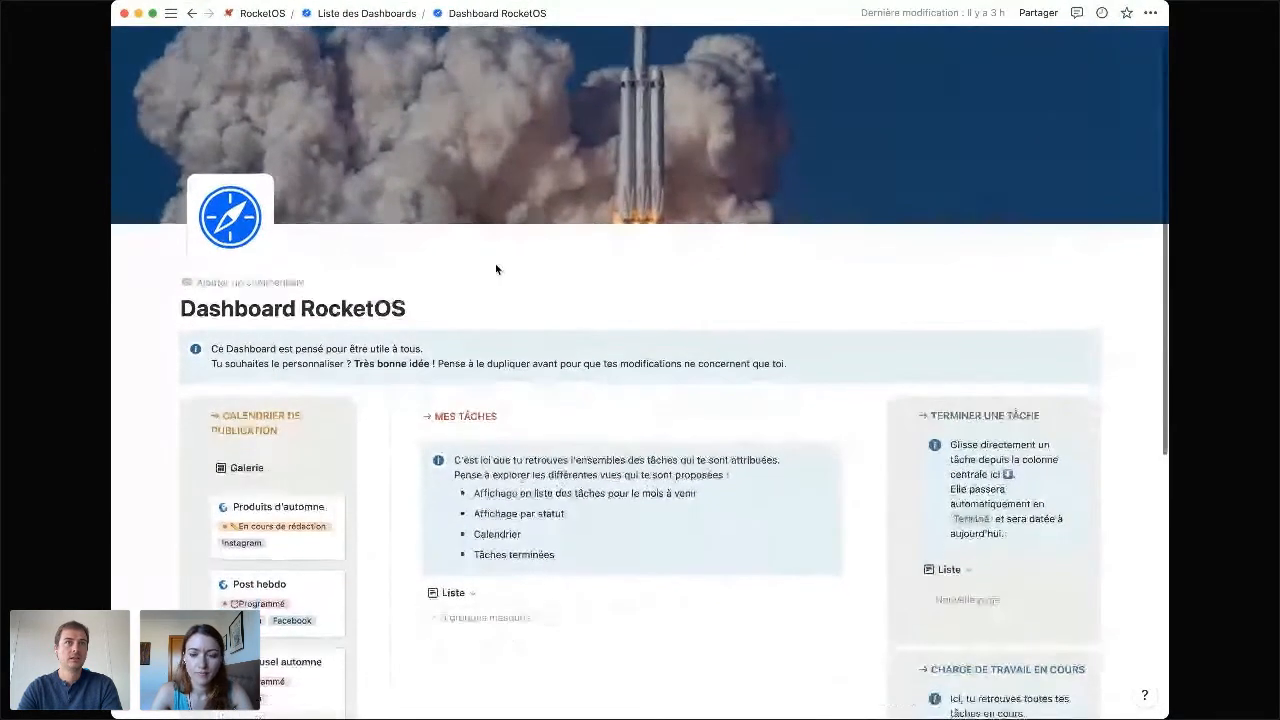
scroll(231, 364, "down", 1)
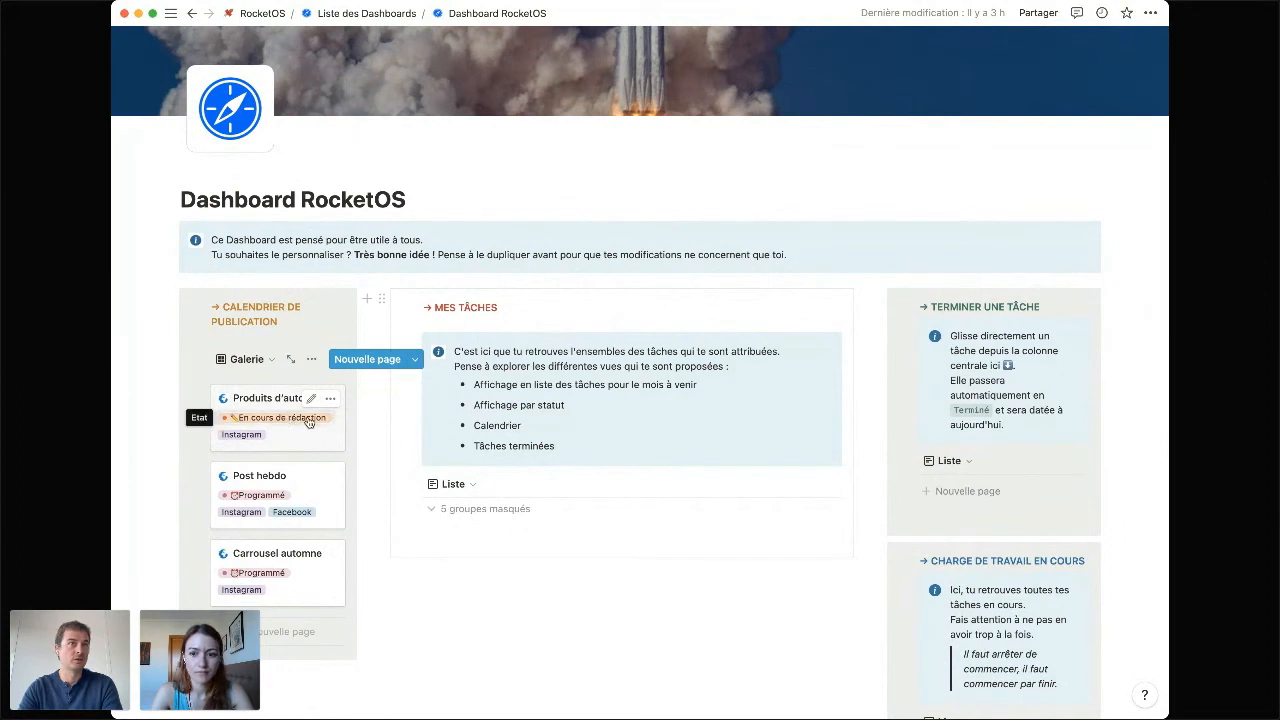
Inspect the filter rule of the "Calendrier de publication" gallery view and close its view options.
left_click(314, 360)
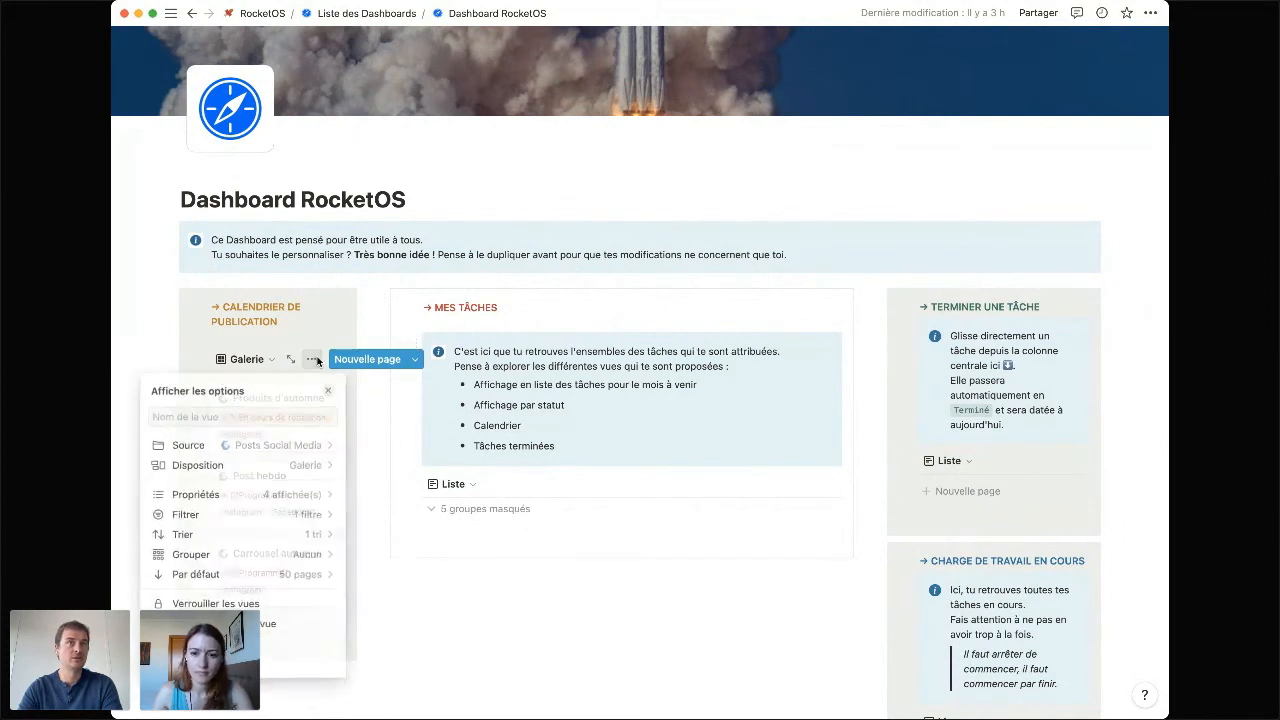
left_click(277, 513)
left_click(205, 417)
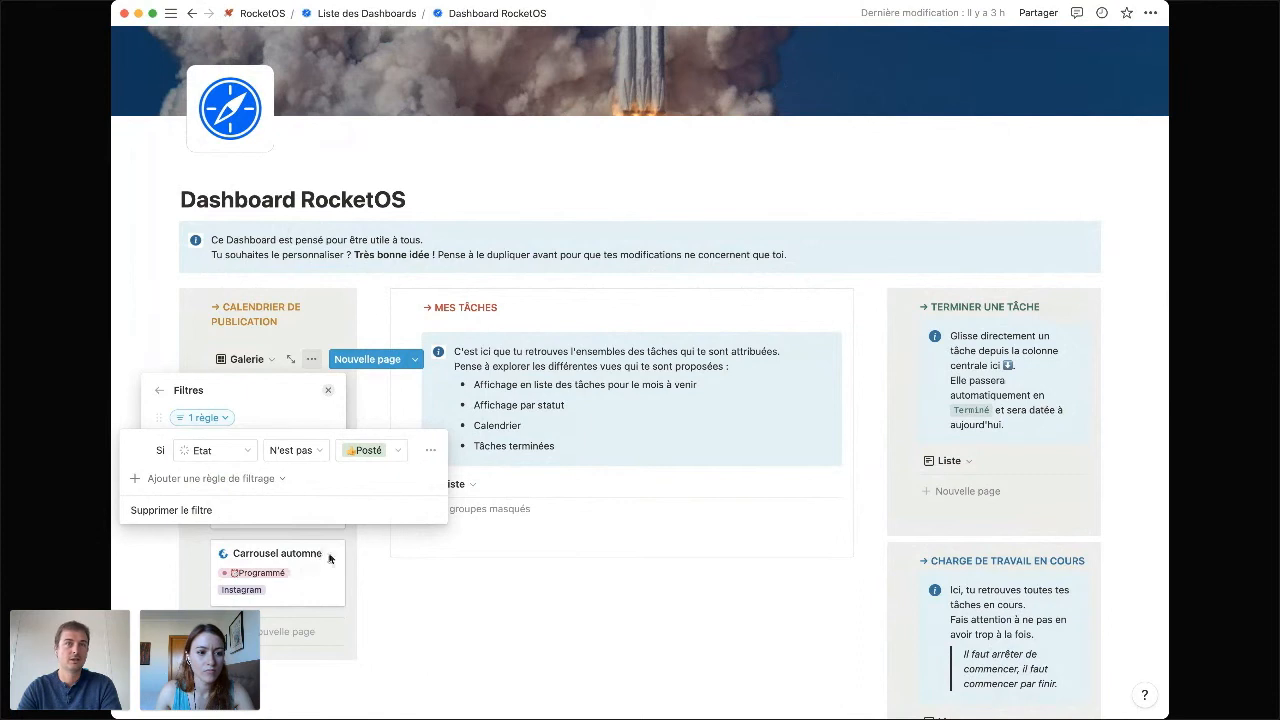
left_click(361, 575)
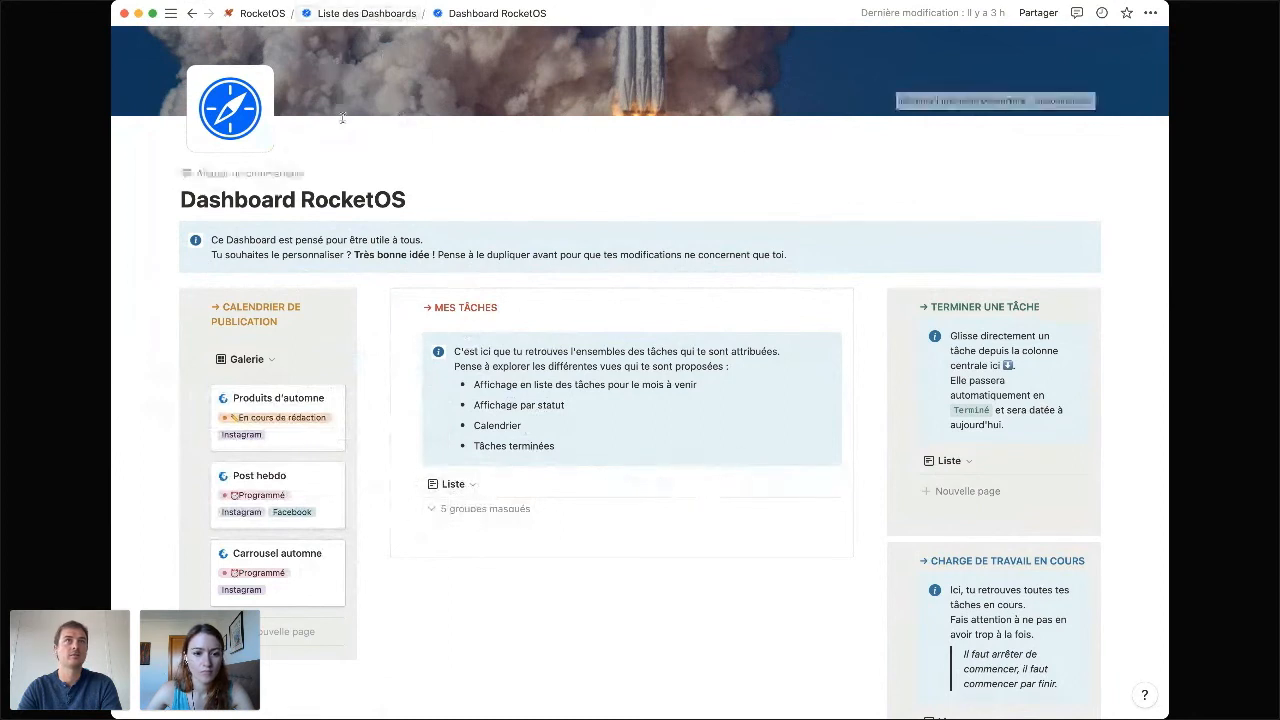
Go back to the RocketOS home page, open the Tâches page and display its tasks in the Timeline view.
left_click(262, 16)
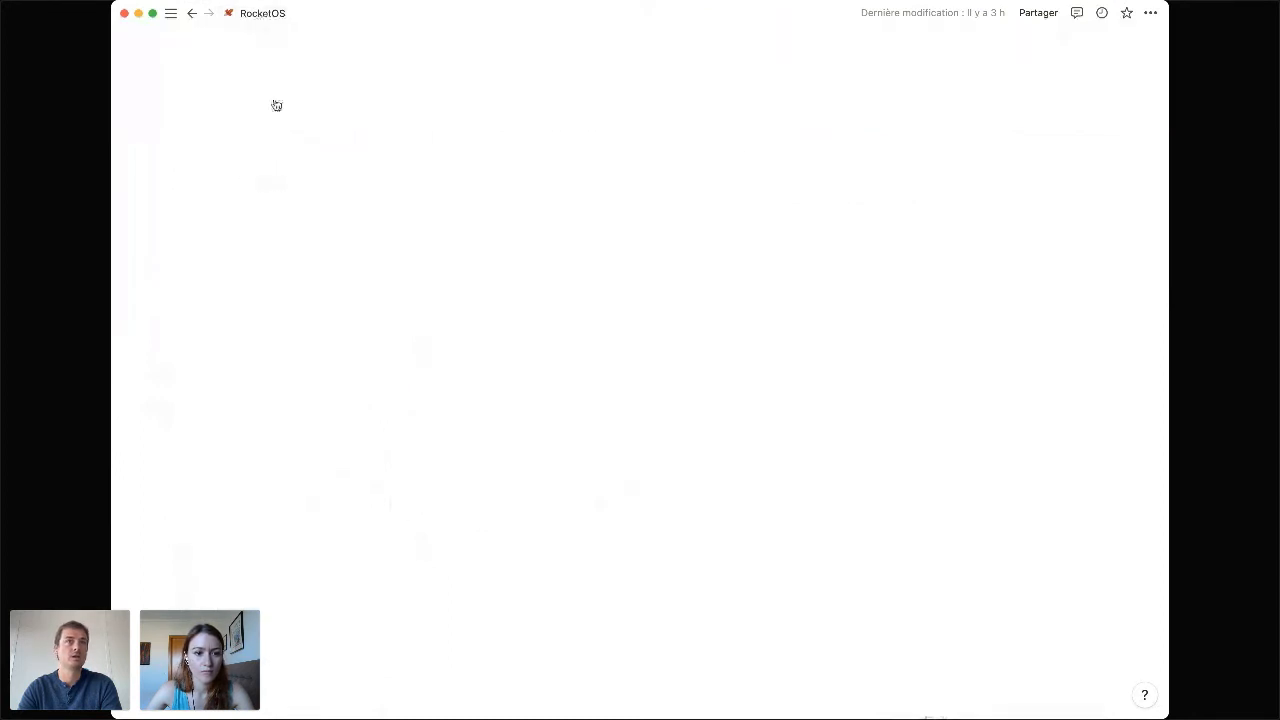
scroll(350, 420, "down", 6)
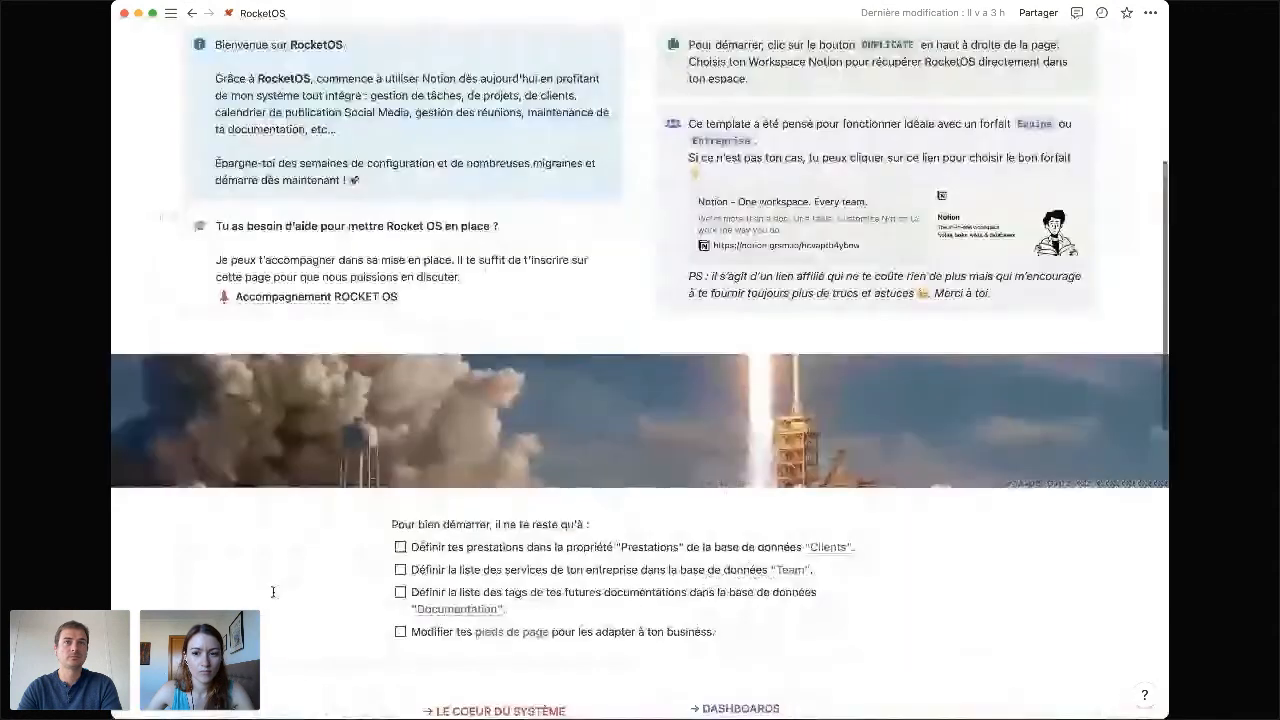
left_click(455, 480)
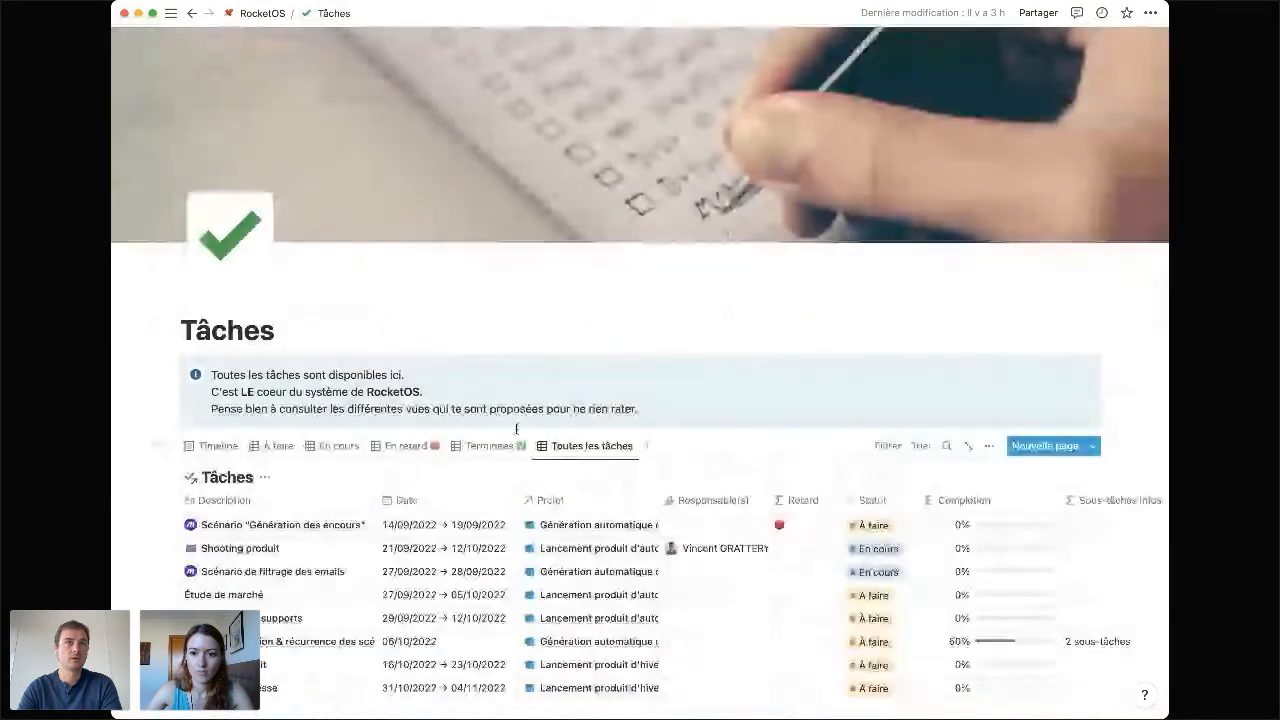
left_click(218, 446)
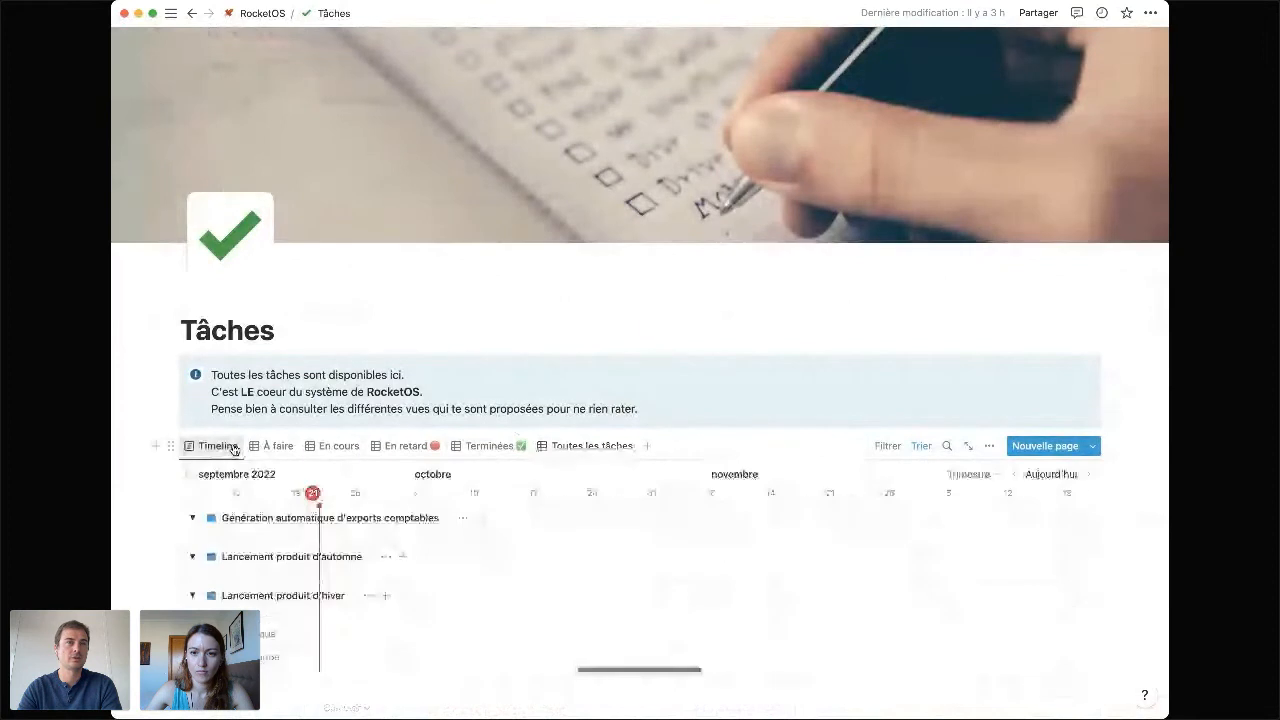
scroll(220, 446, "down", 2)
scroll(220, 446, "down", 3)
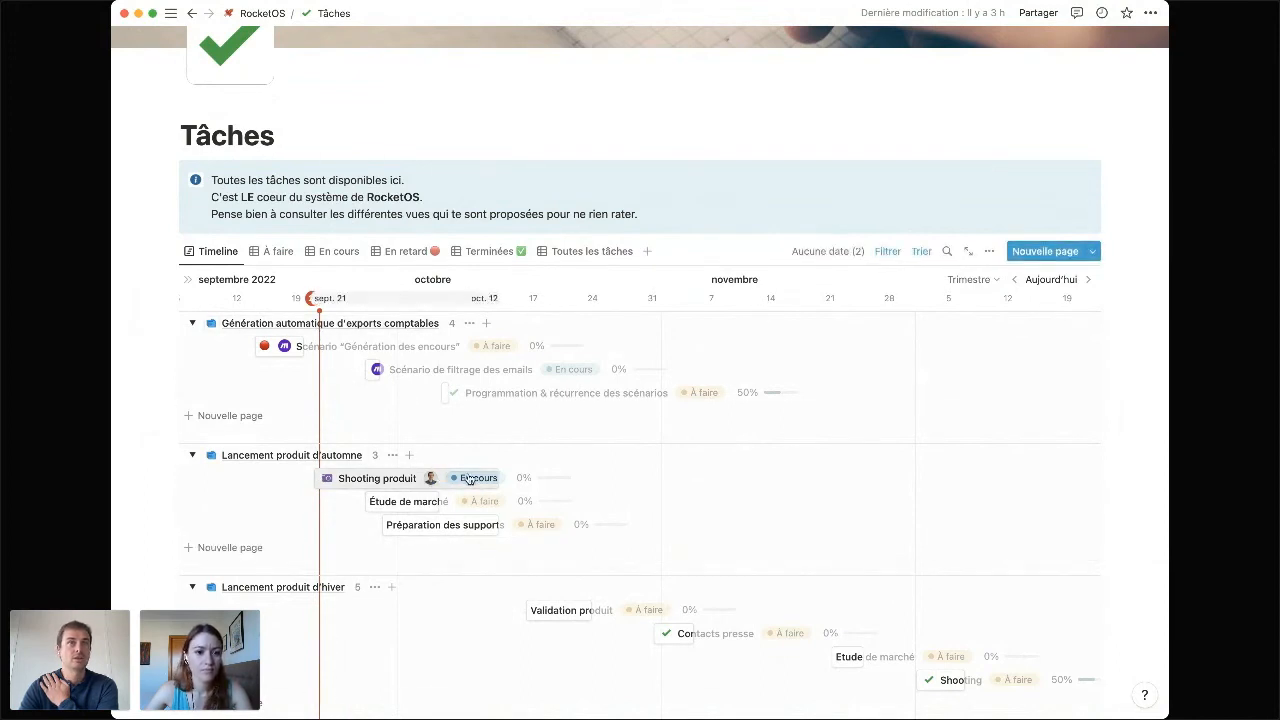
Assign the "Étude de marché" task of the "Lancement produit d'automne" project to the current user as responsible.
left_click(401, 502)
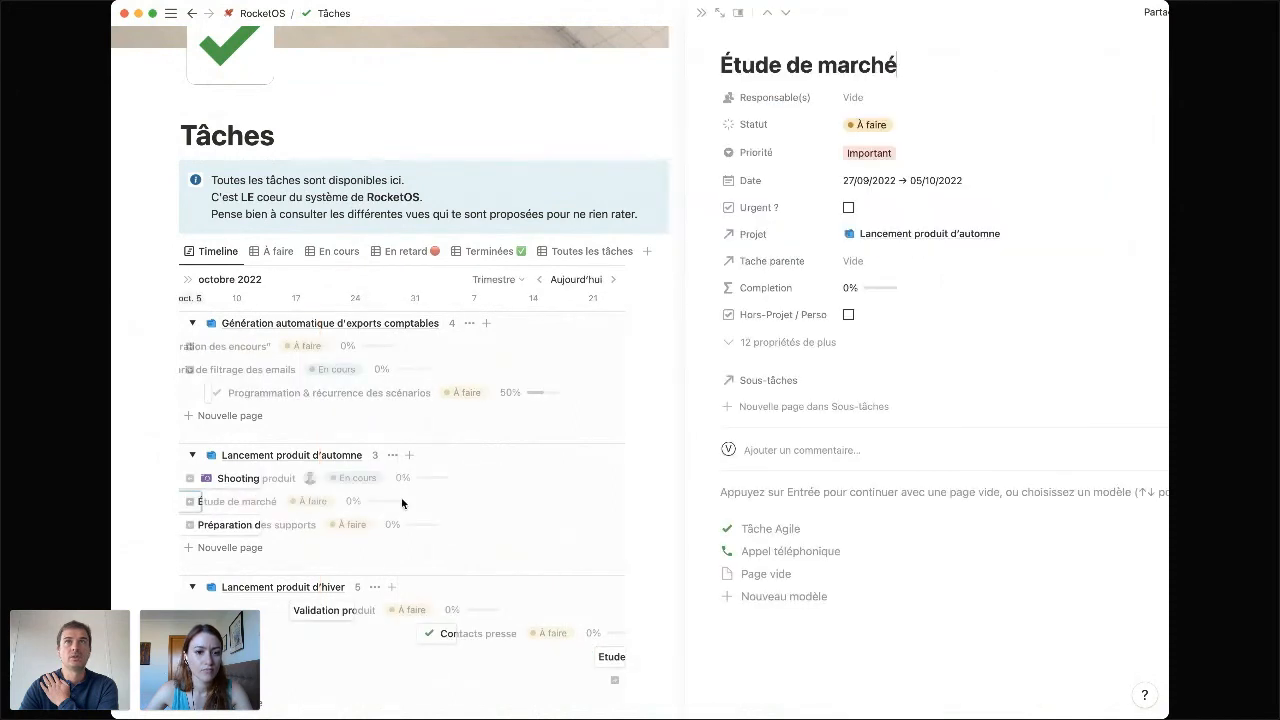
left_click(735, 98)
left_click(752, 145)
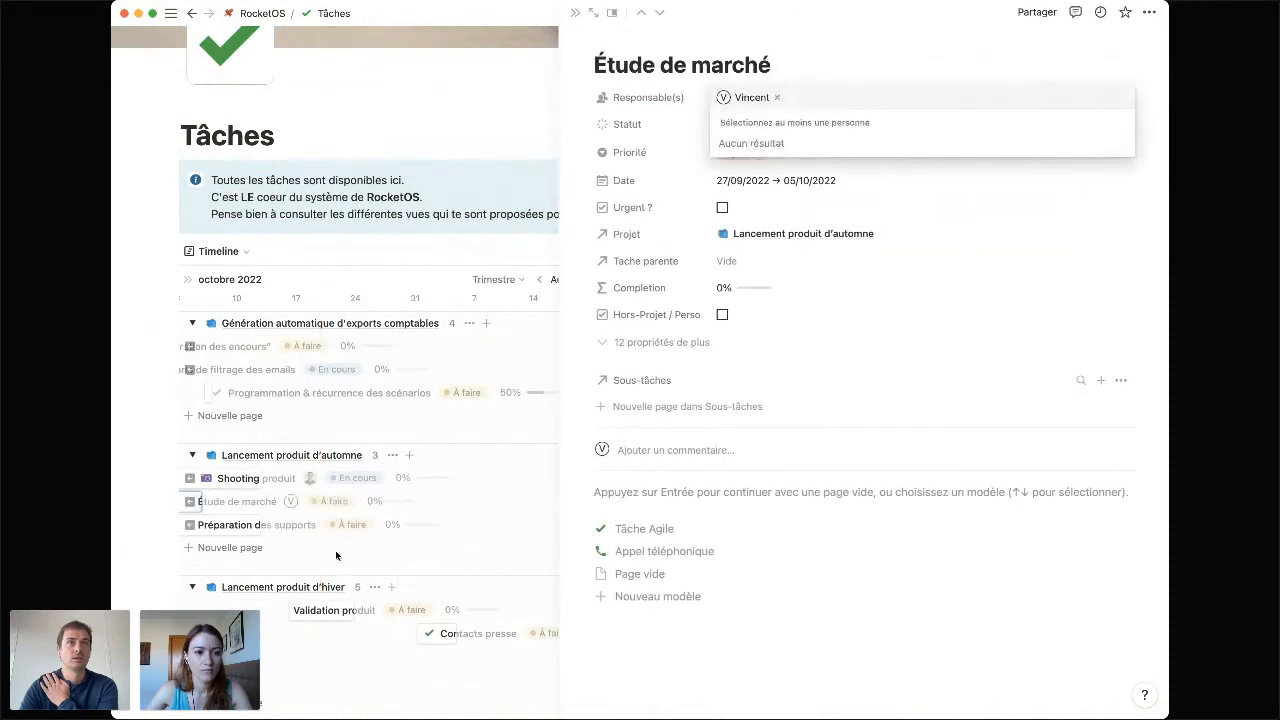
left_click(282, 481)
Open the "Shooting produit" task and check who is assigned in its Responsable(s) property.
left_click(313, 476)
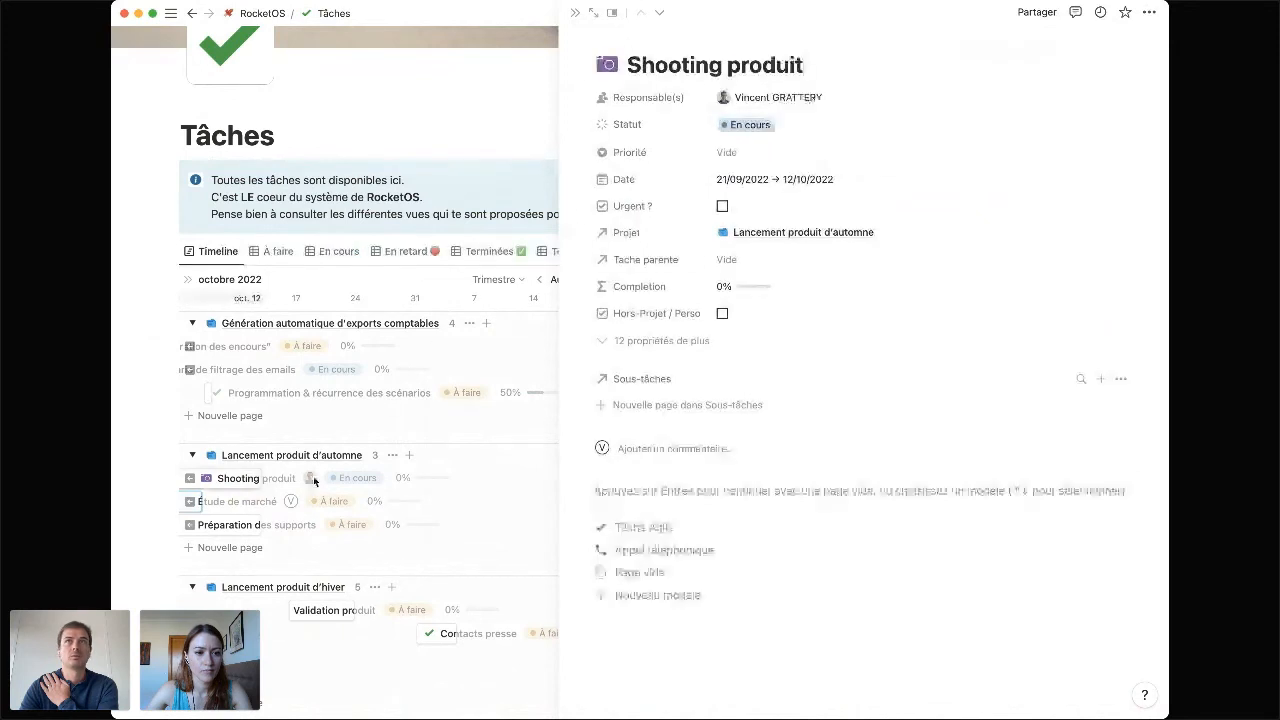
left_click(822, 103)
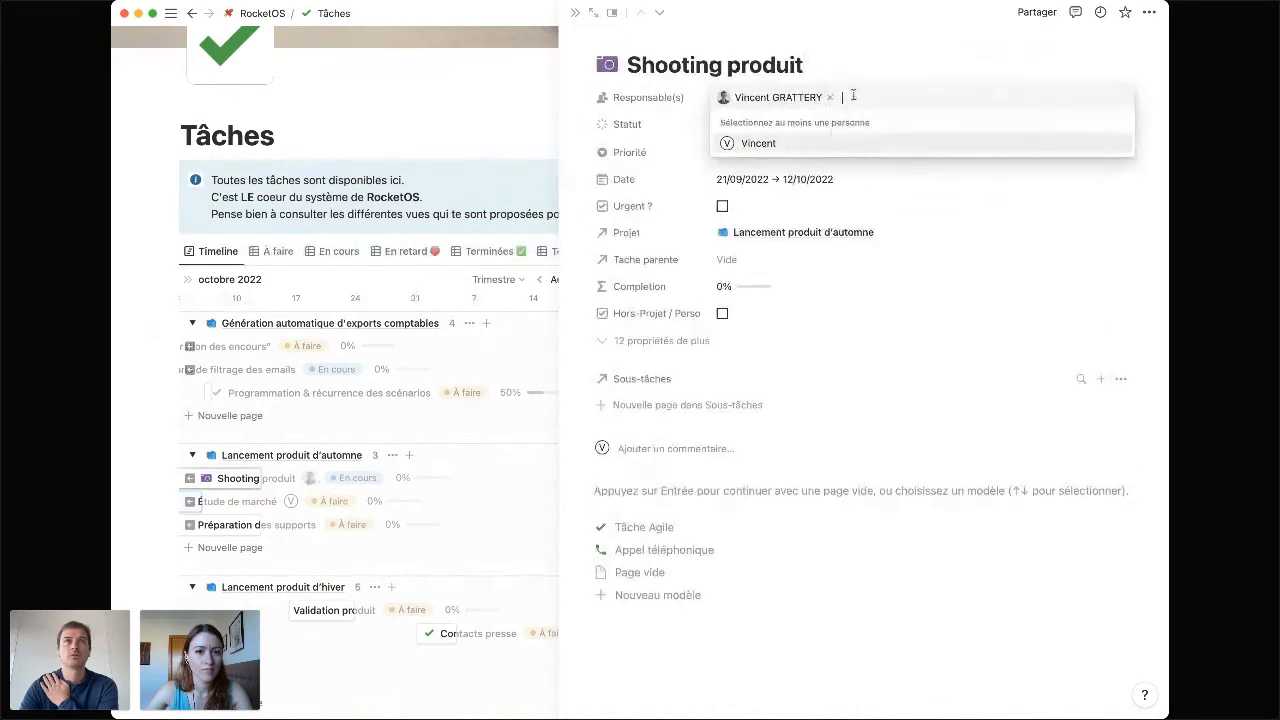
left_click(280, 508)
Assign the "Préparation des supports" task to the current user in its Responsable(s) property.
left_click(250, 528)
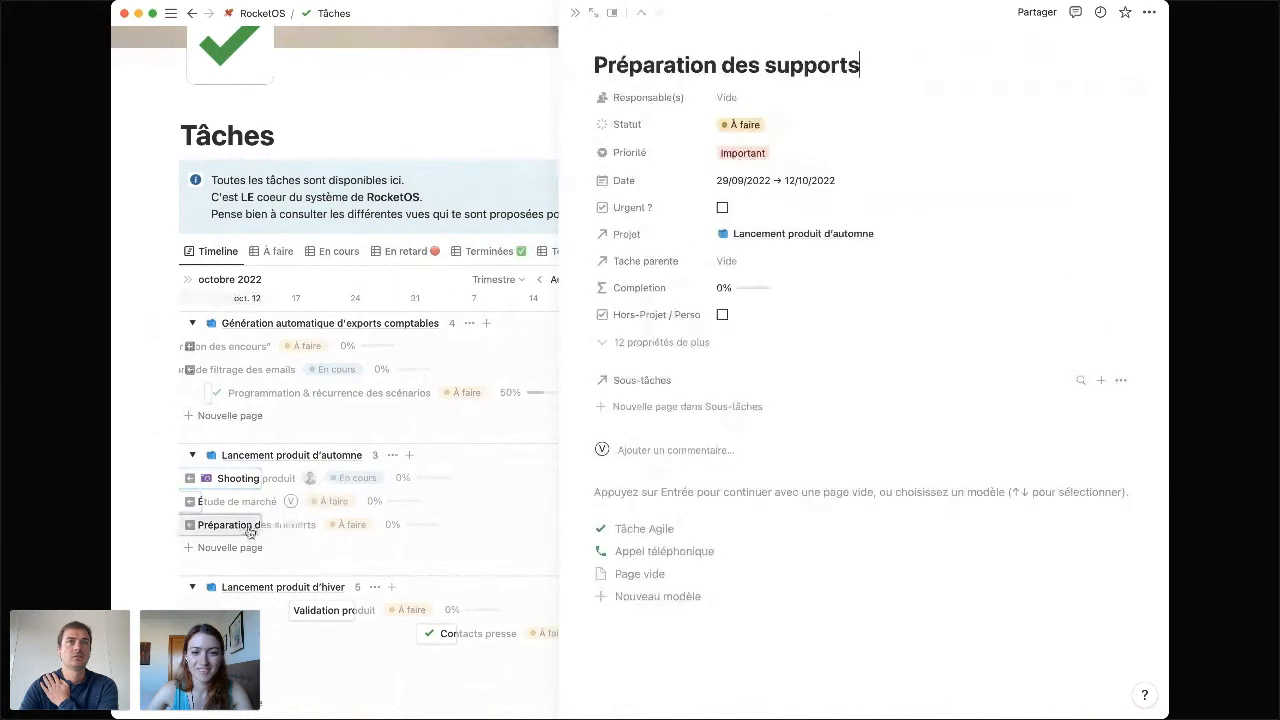
left_click(772, 100)
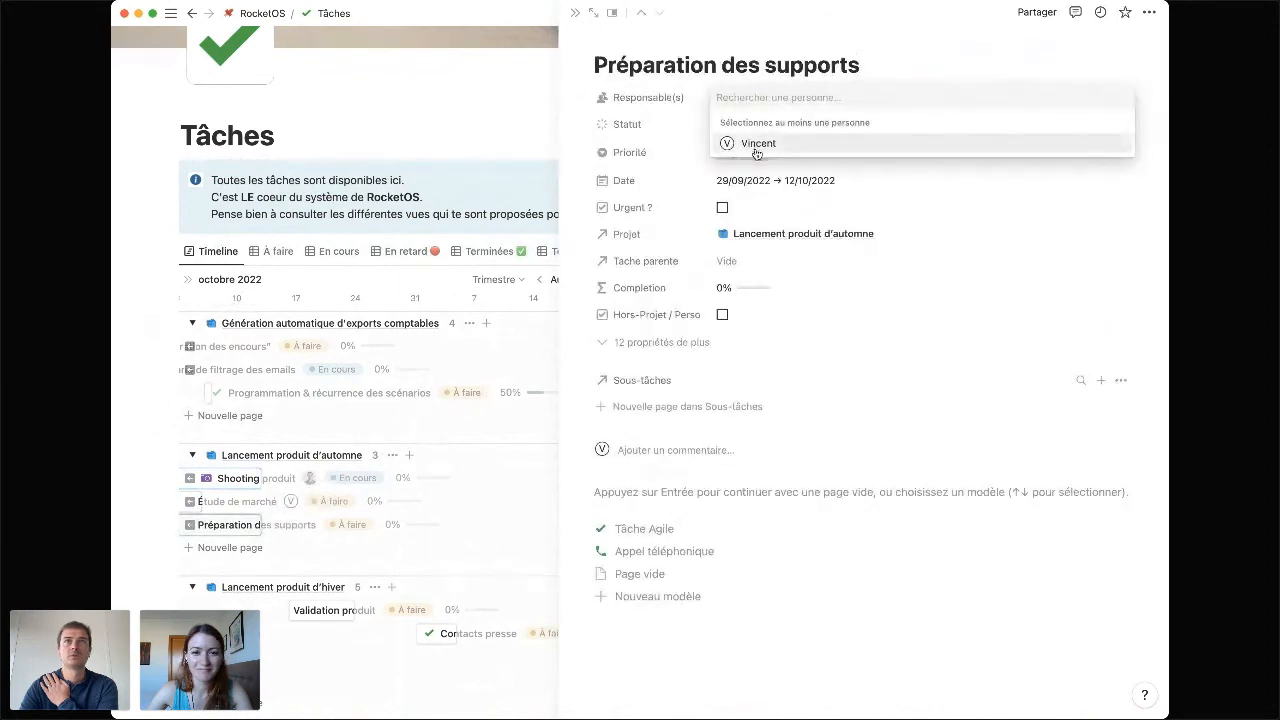
left_click(757, 148)
key("Escape")
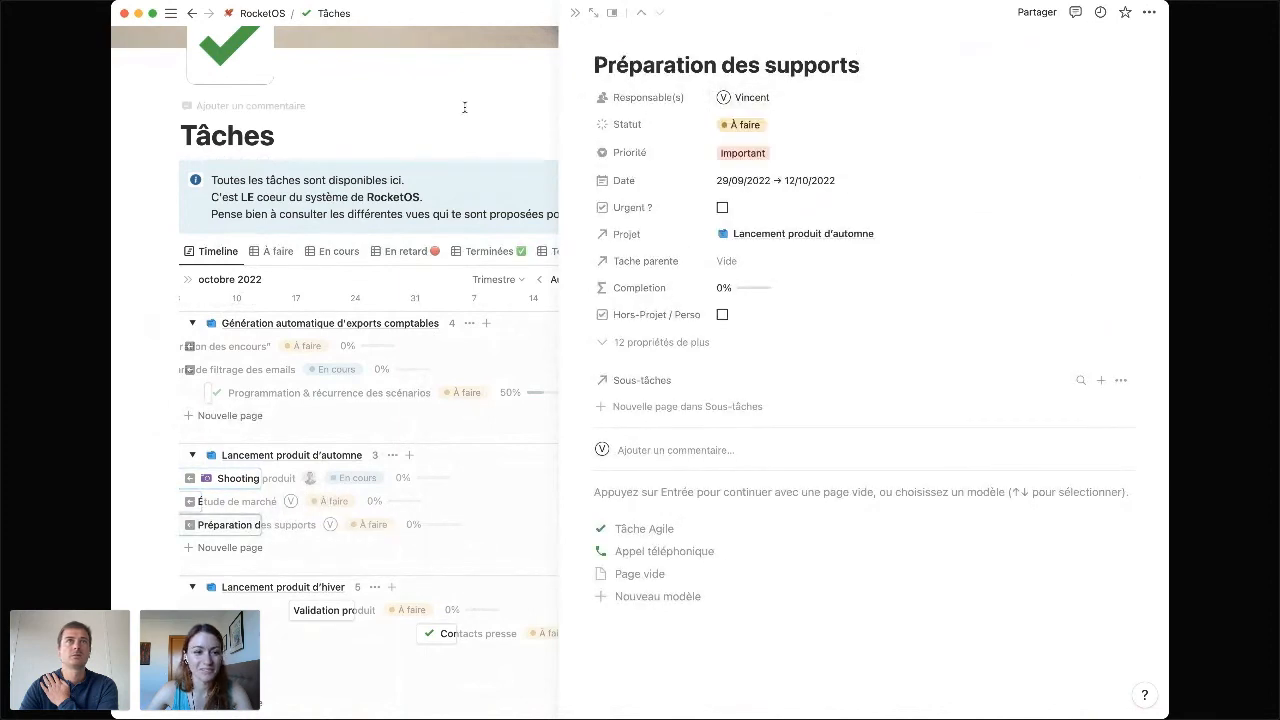
Return to "Dashboard RocketOS" through "Liste des Dashboards" and show the "Mes tâches" list with the sidebar hidden.
mouse_move(178, 16)
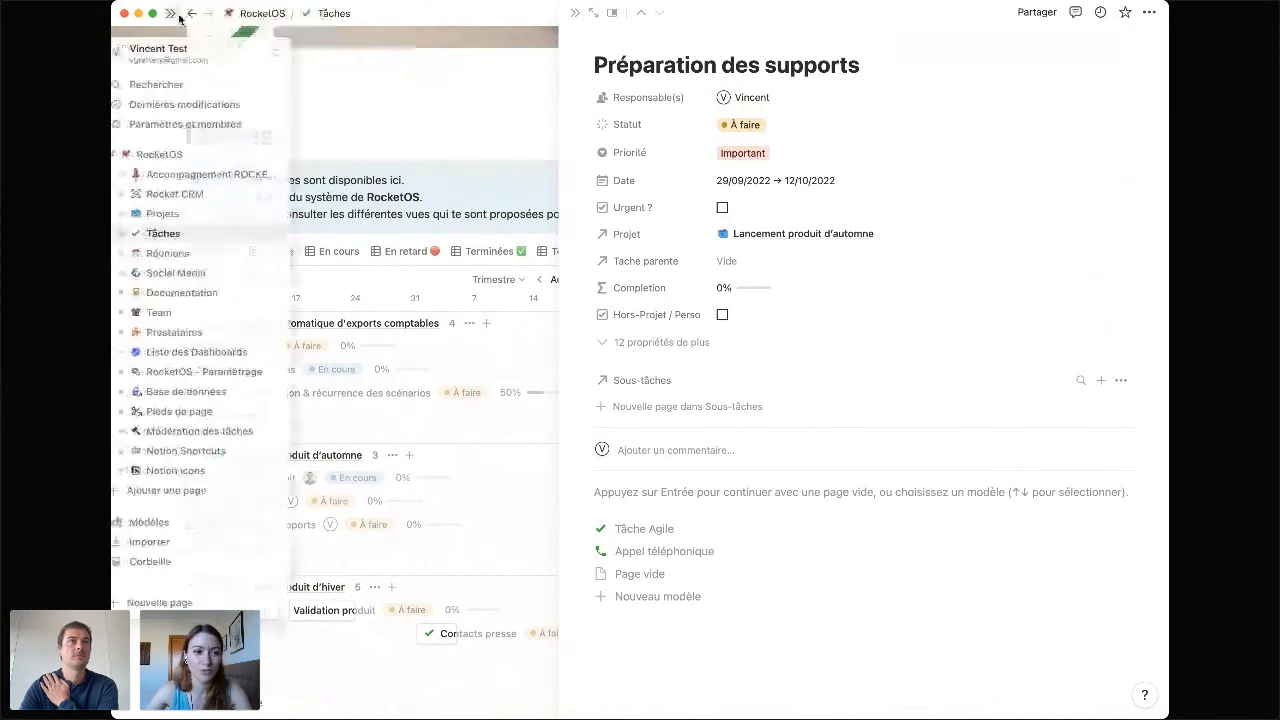
left_click(179, 16)
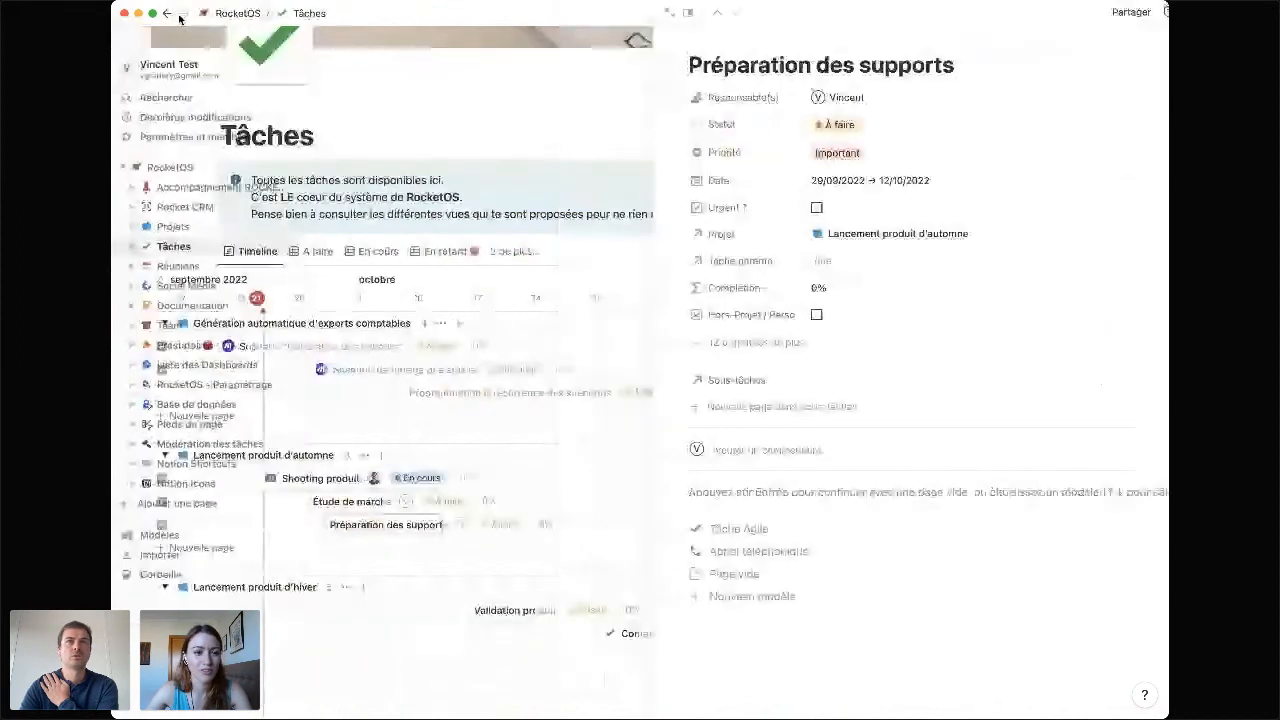
left_click(240, 336)
left_click(591, 431)
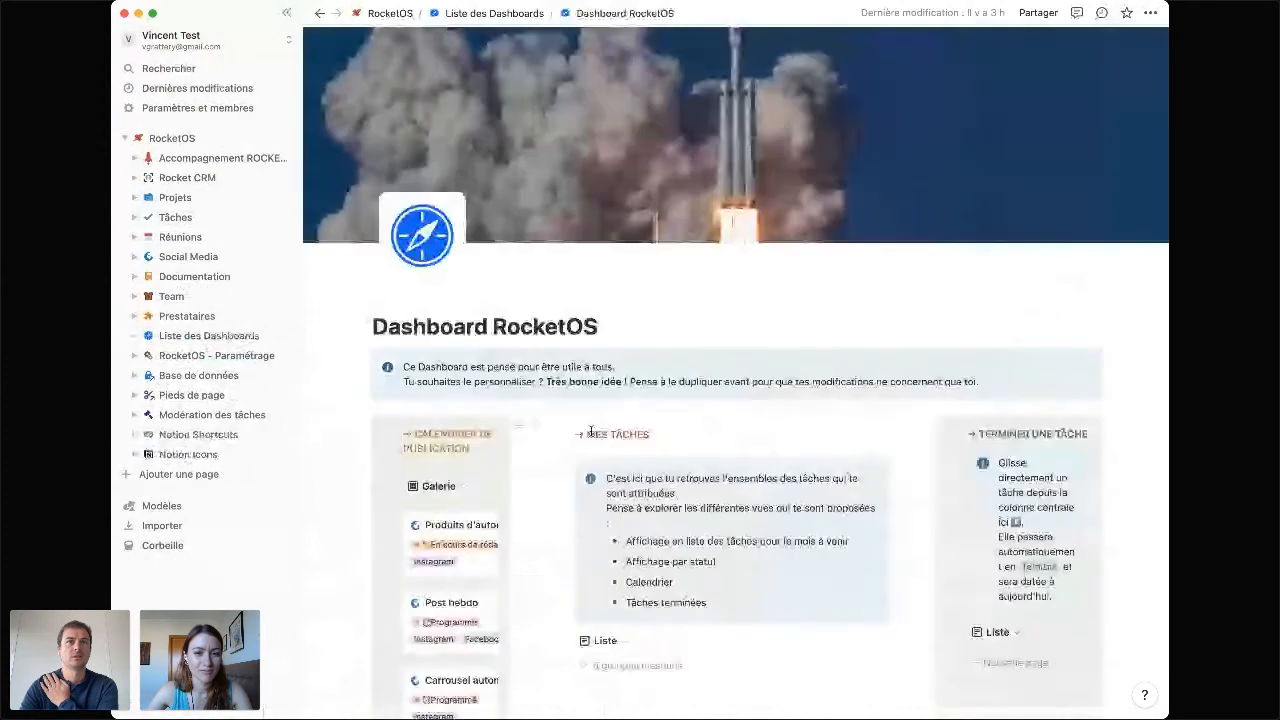
scroll(769, 437, "down", 3)
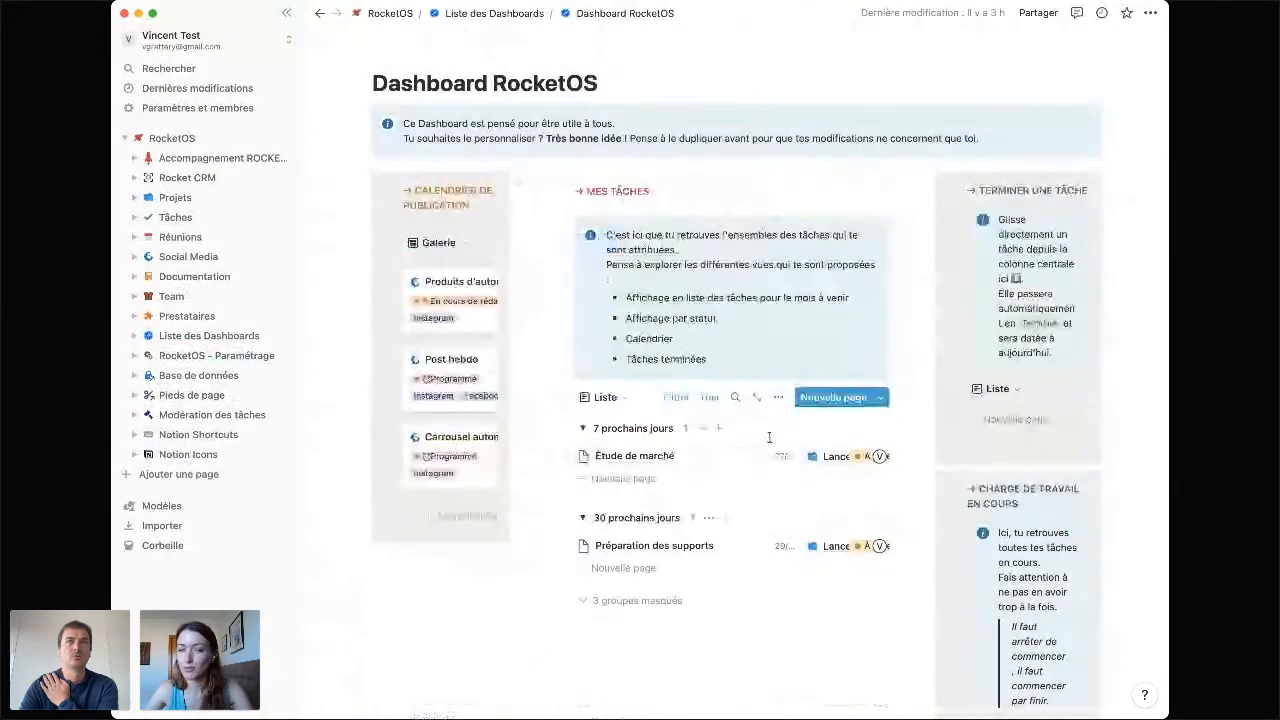
left_click(286, 13)
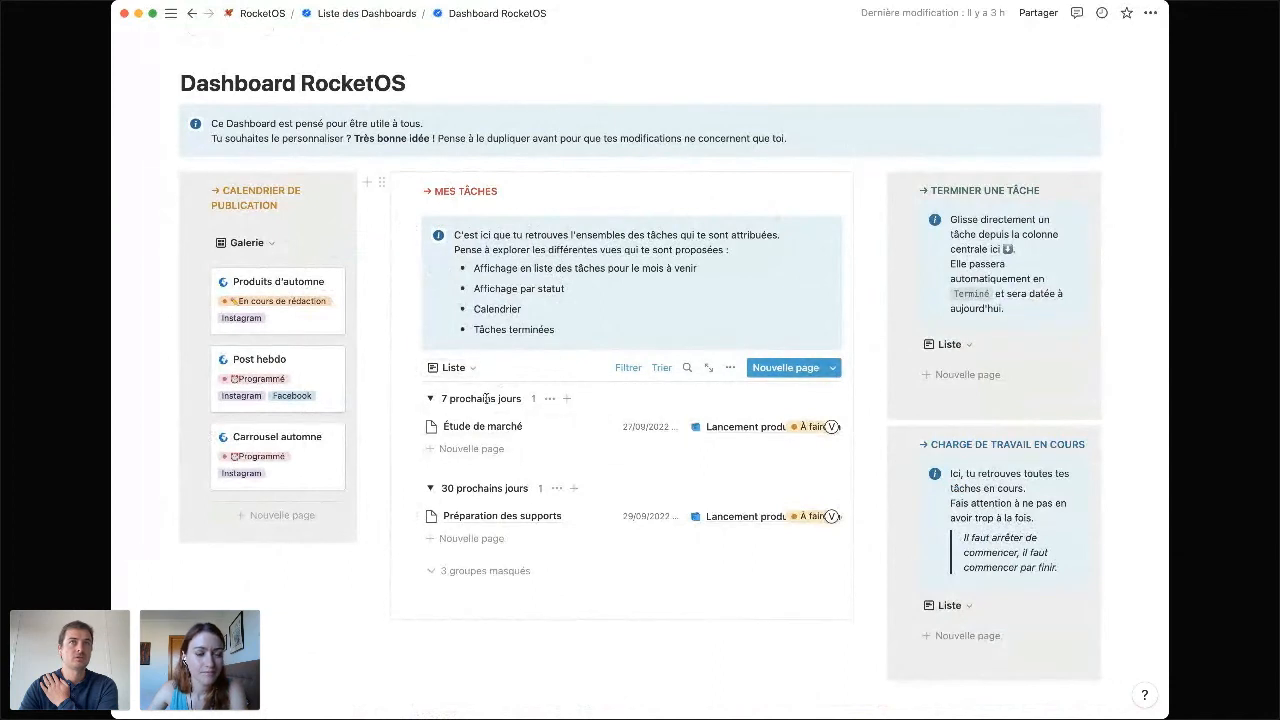
Examine the sort criteria and the filter rules applied to the "Mes tâches" list.
left_click(628, 368)
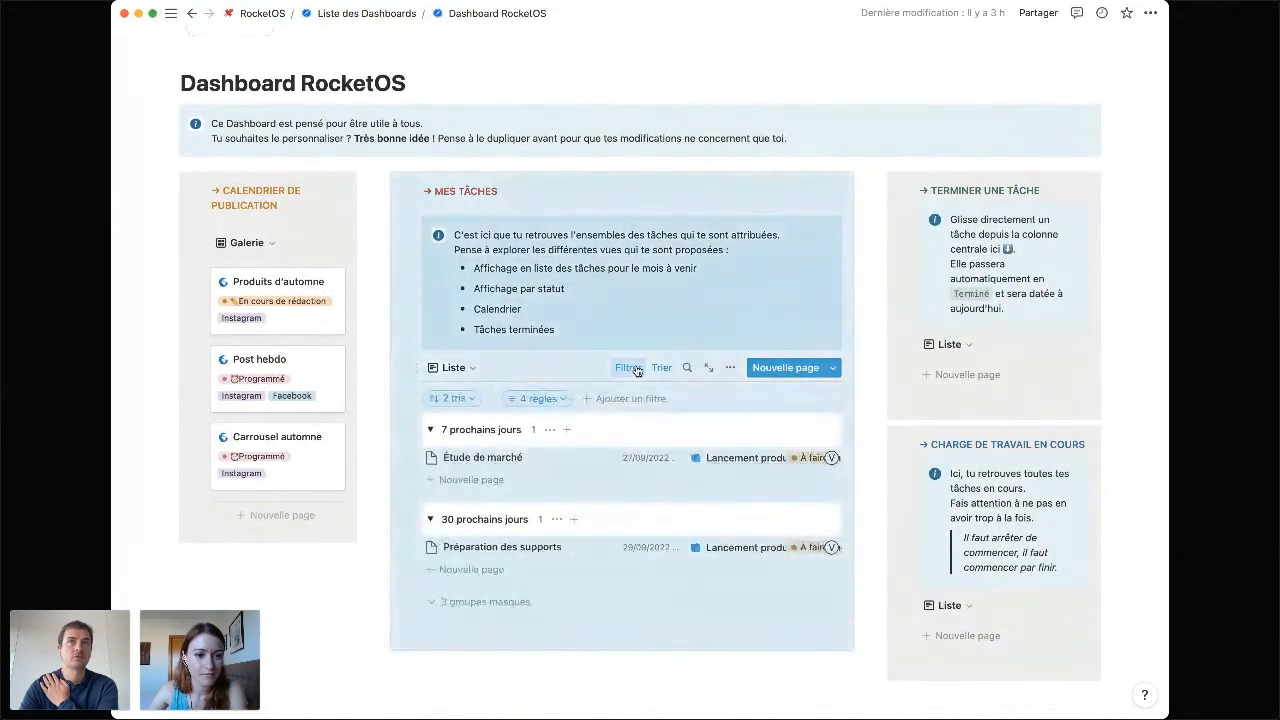
left_click(661, 368)
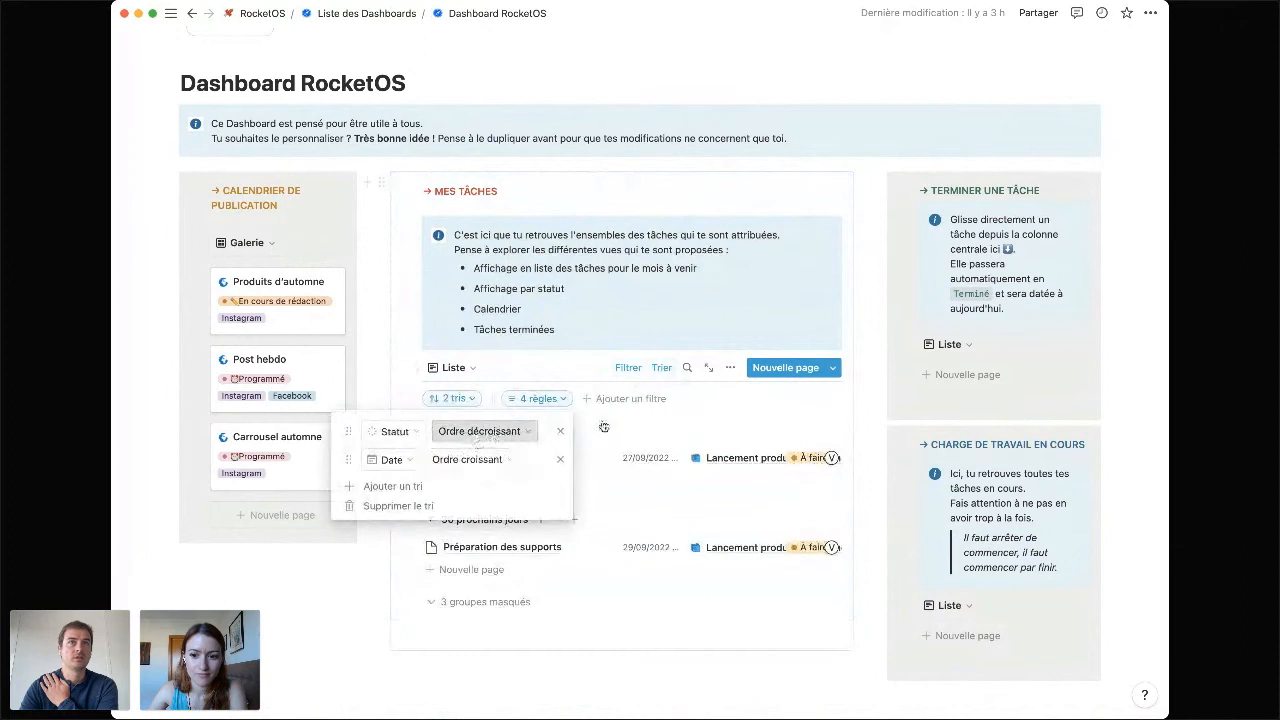
left_click(628, 368)
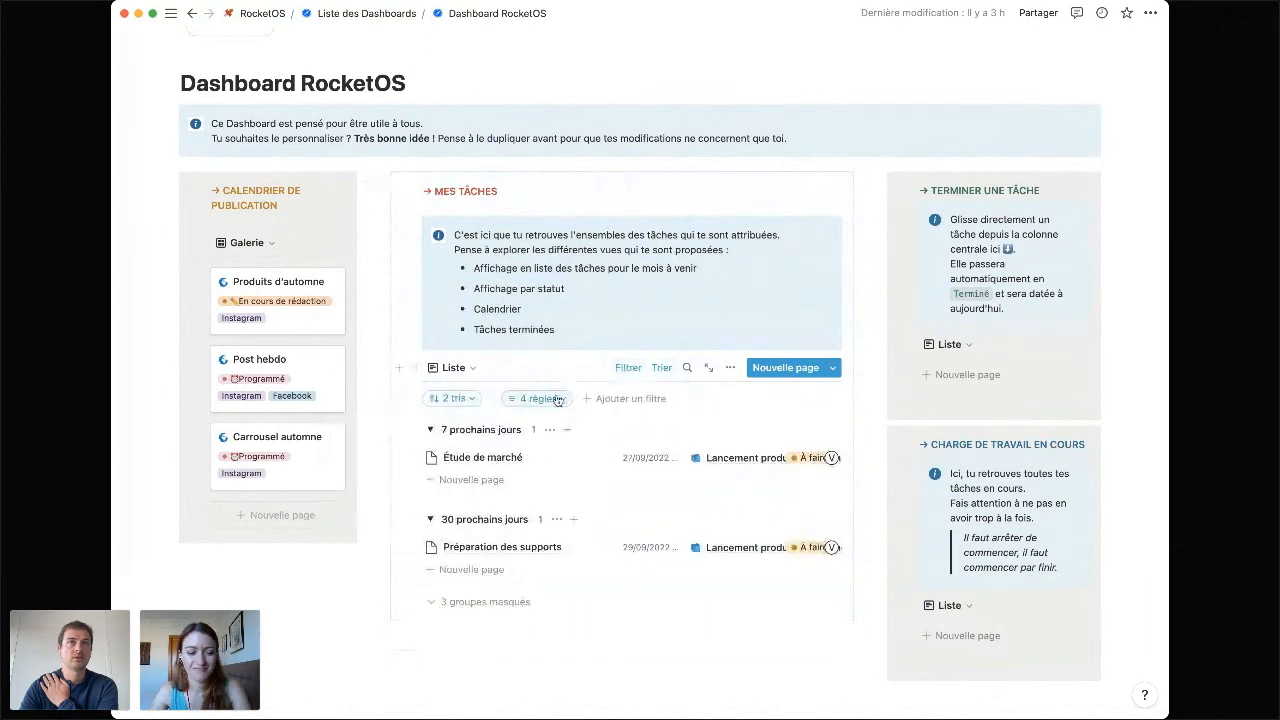
left_click(553, 399)
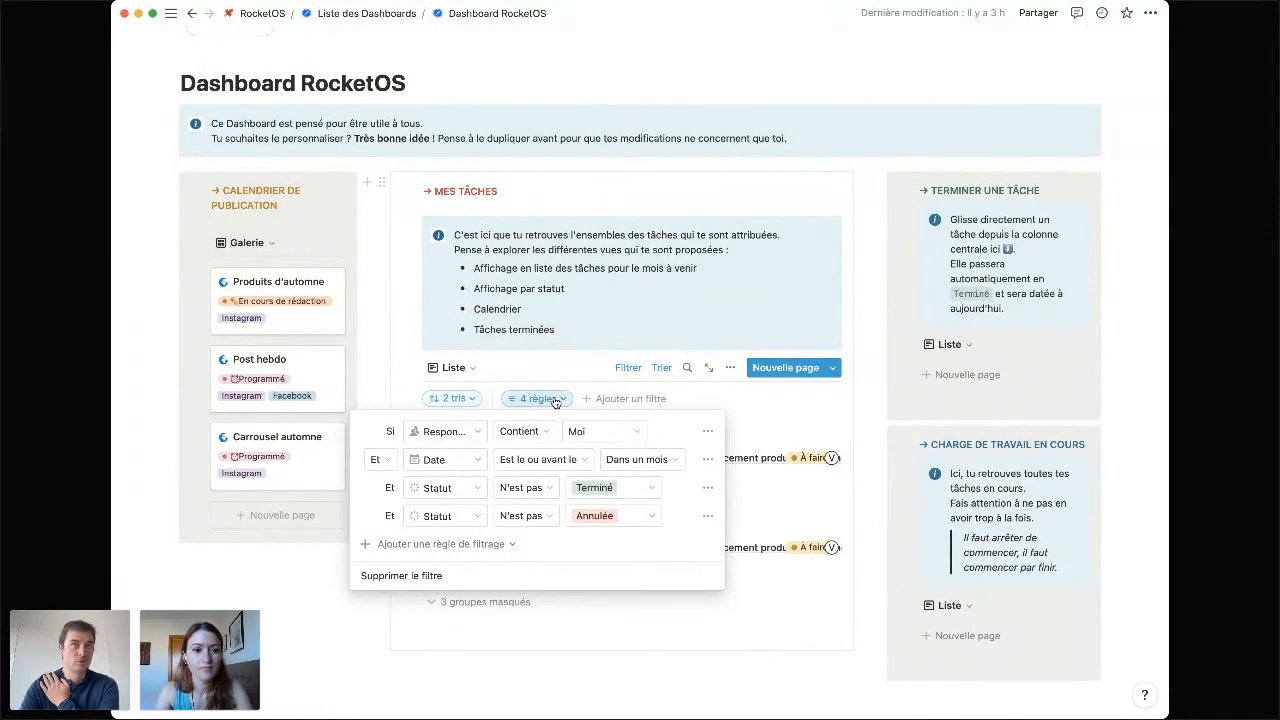
left_click(556, 402)
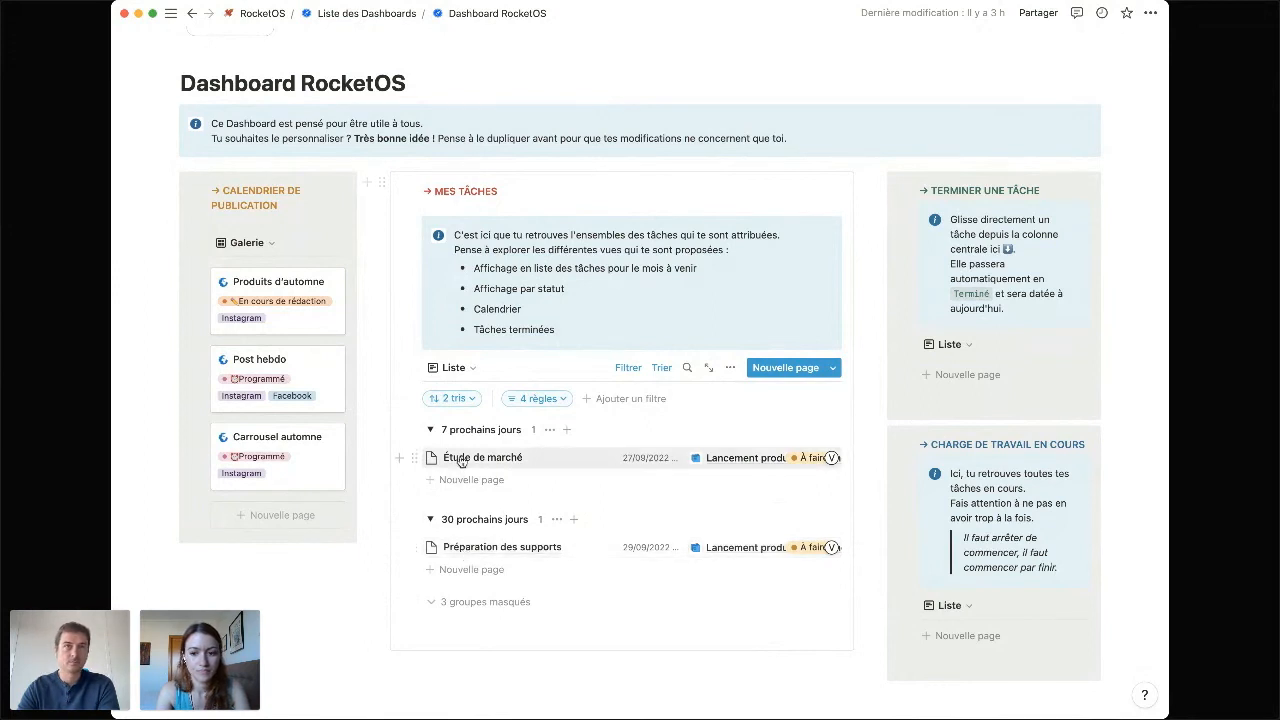
Set the status of the "Étude de marché" task to "En cours" and close its record.
left_click(812, 463)
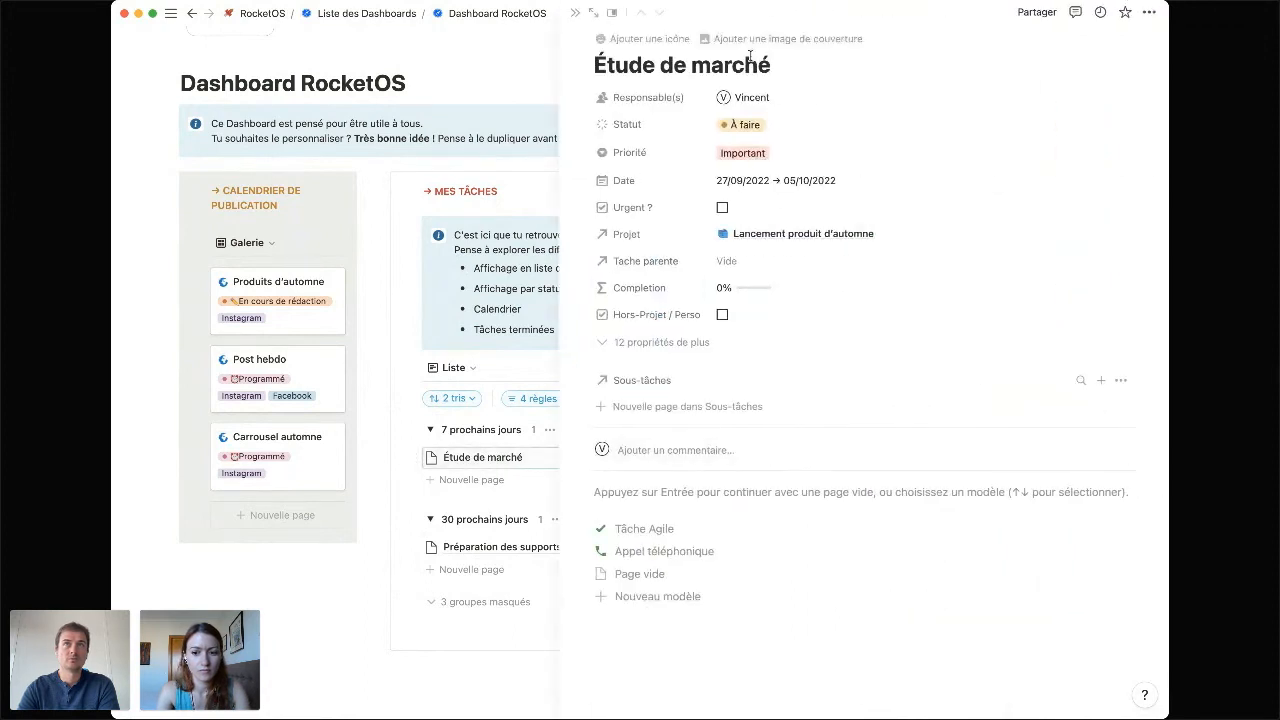
left_click(745, 124)
left_click(757, 261)
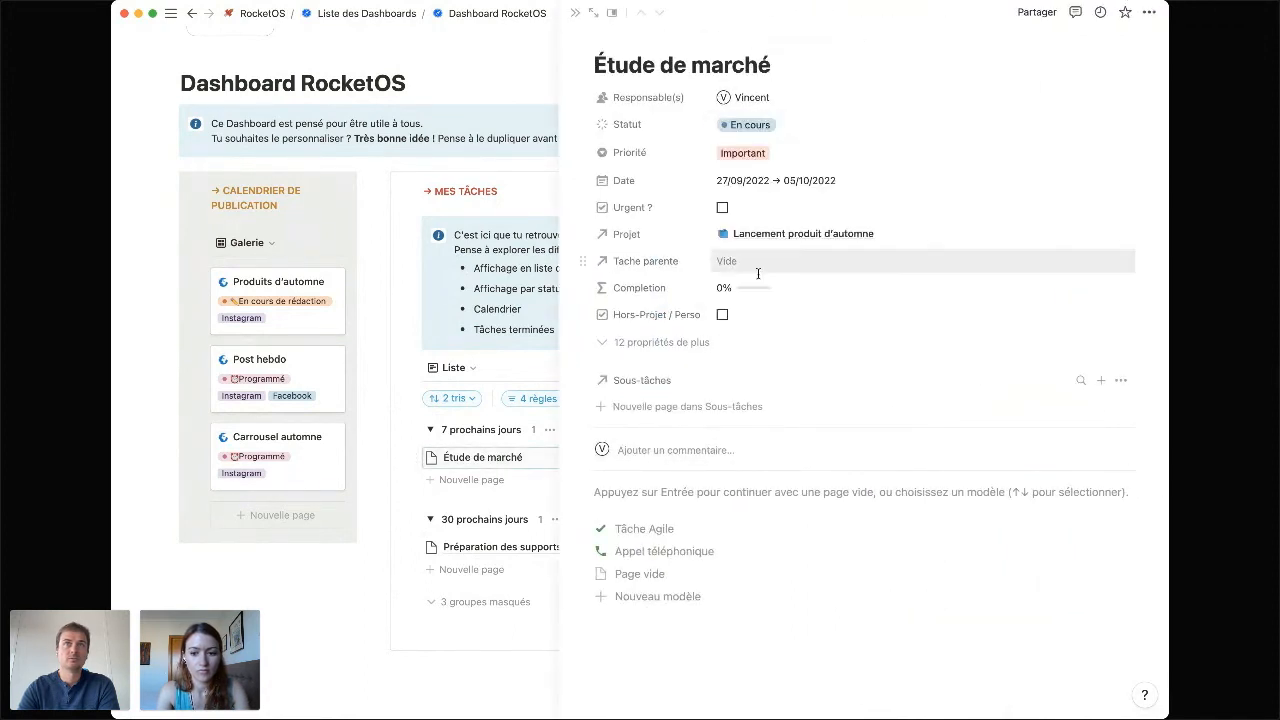
left_click(575, 13)
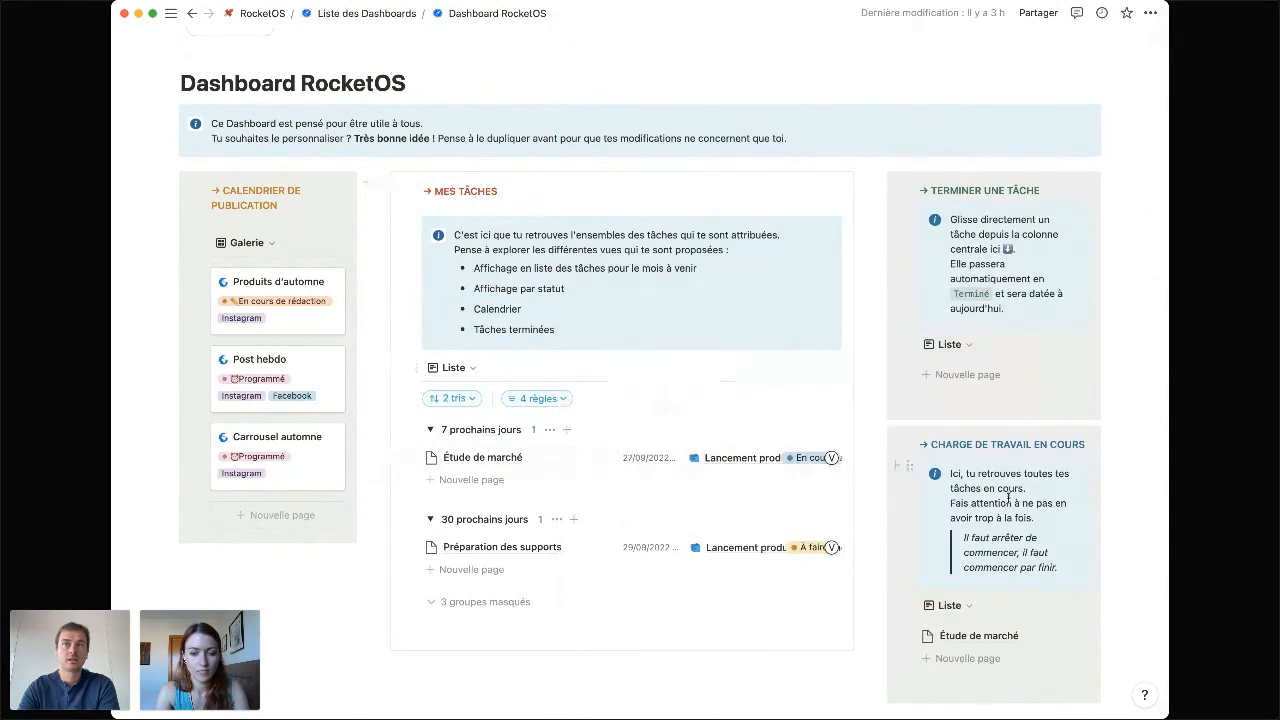
View the "Charge de travail en cours" section and highlight its quote "Il faut arrêter de commencer, il faut commencer par finir.".
scroll(1008, 497, "down", 1)
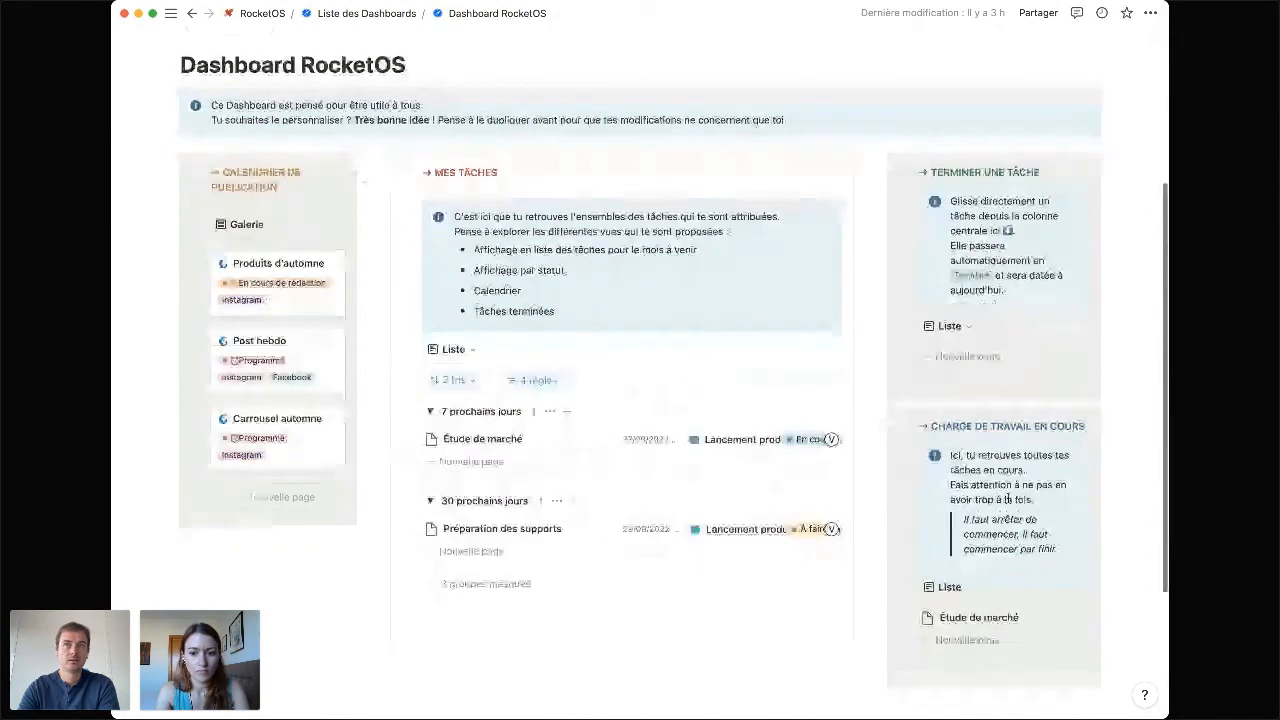
scroll(1000, 520, "down", 1)
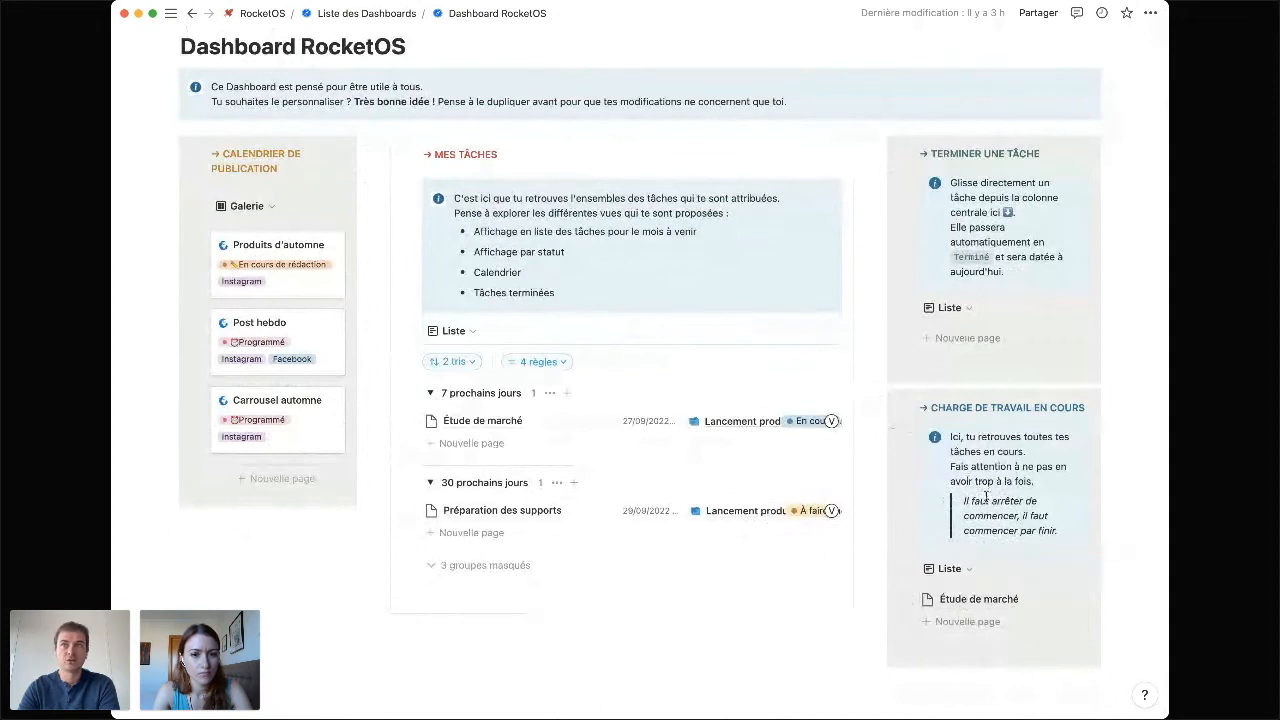
left_click_drag(963, 500, 1058, 531)
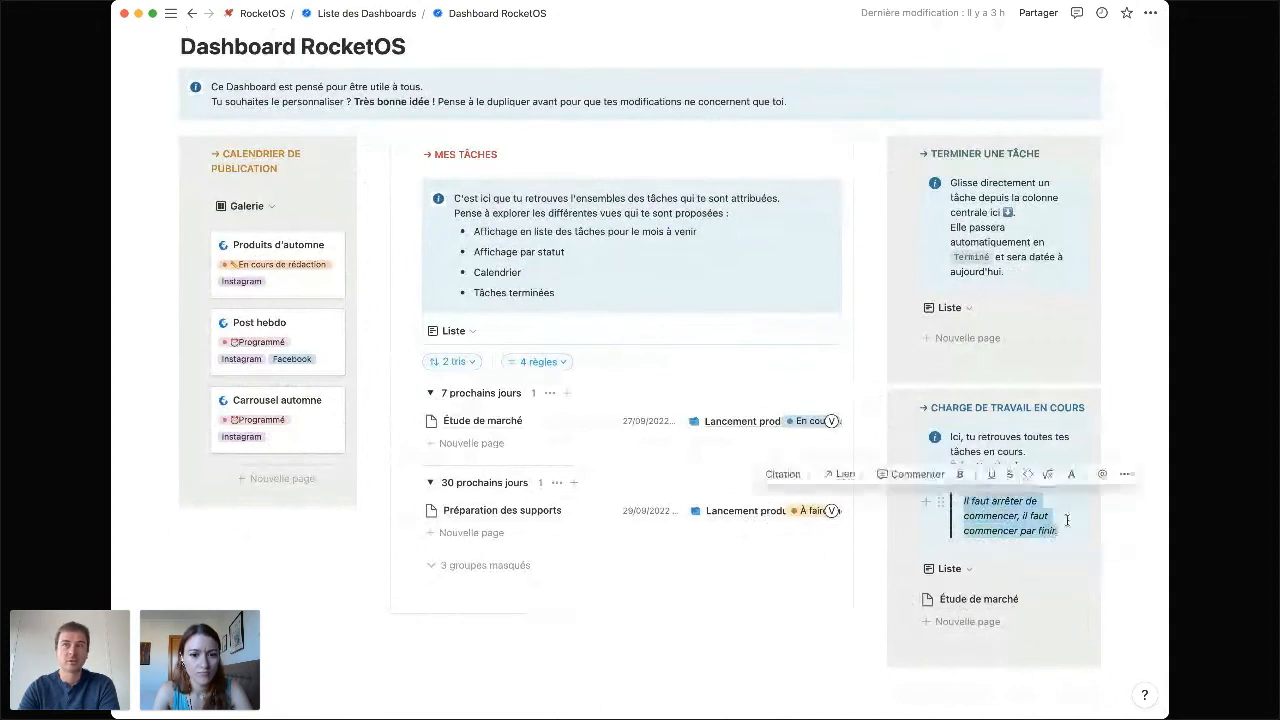
left_click(1005, 510)
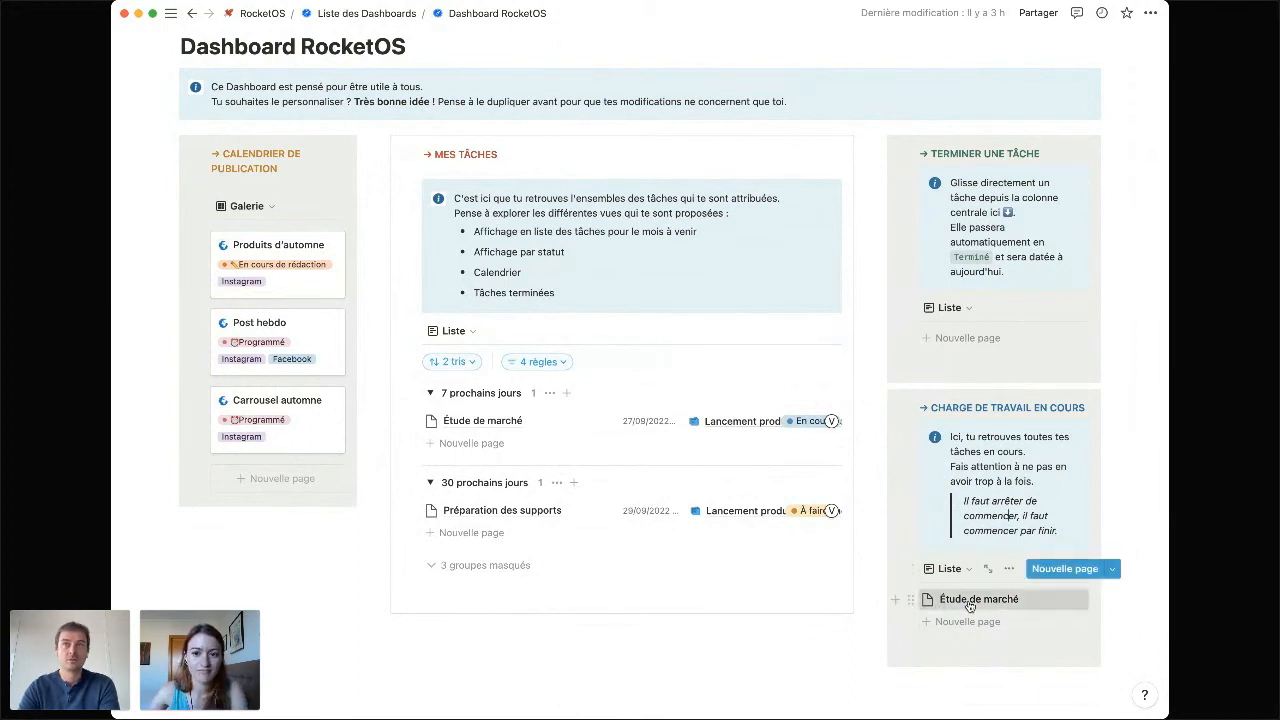
Move the "Étude de marché" task into the "Terminer une tâche" list and check the status and dates in its record.
left_click_drag(969, 605, 960, 330)
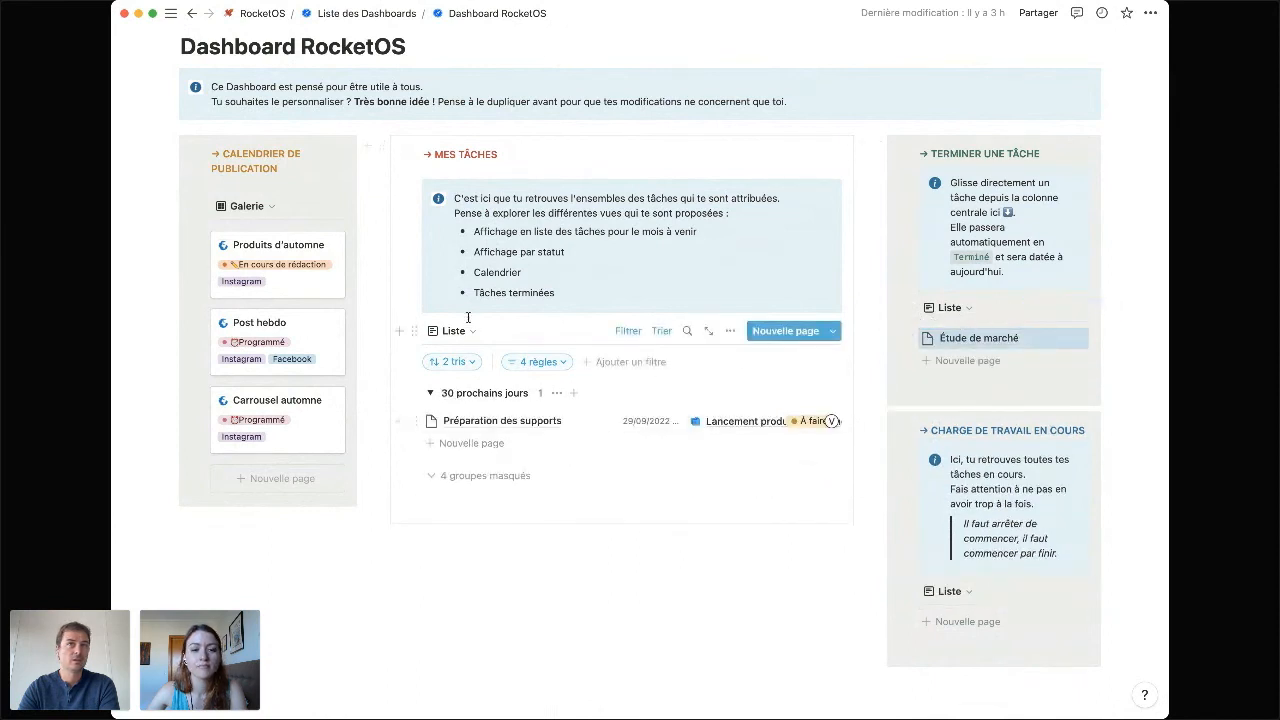
left_click(982, 343)
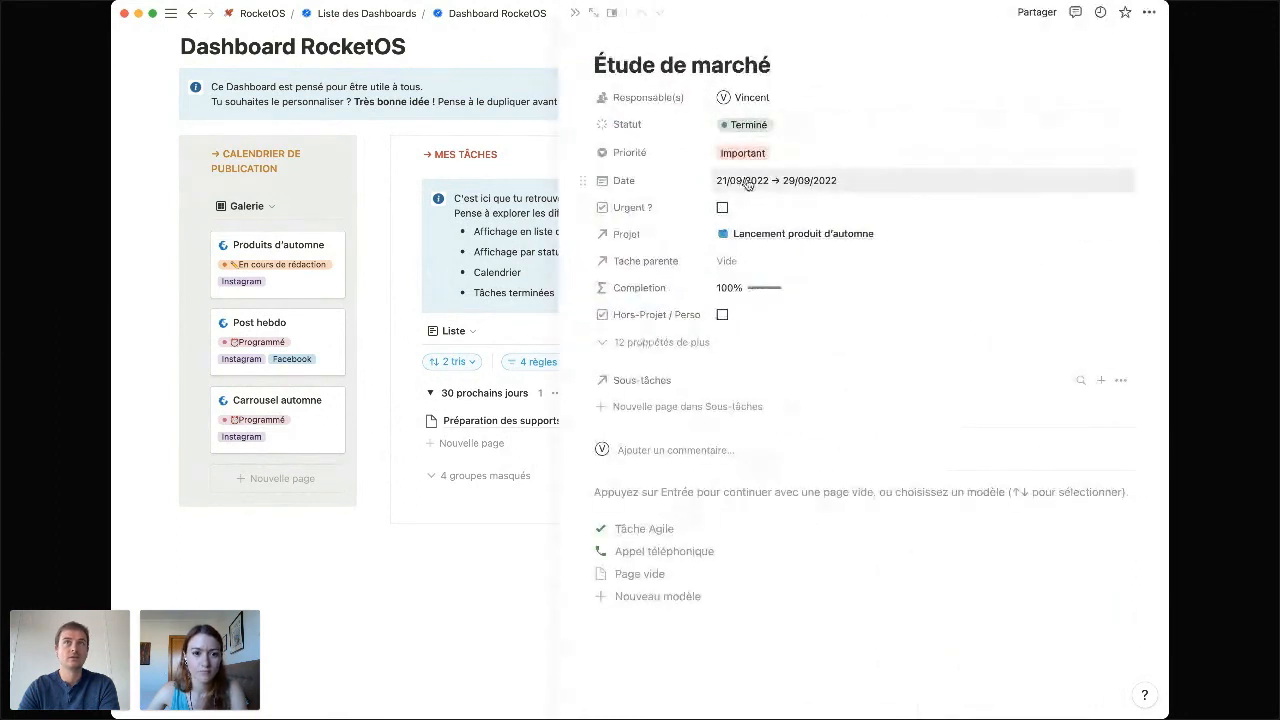
left_click(751, 181)
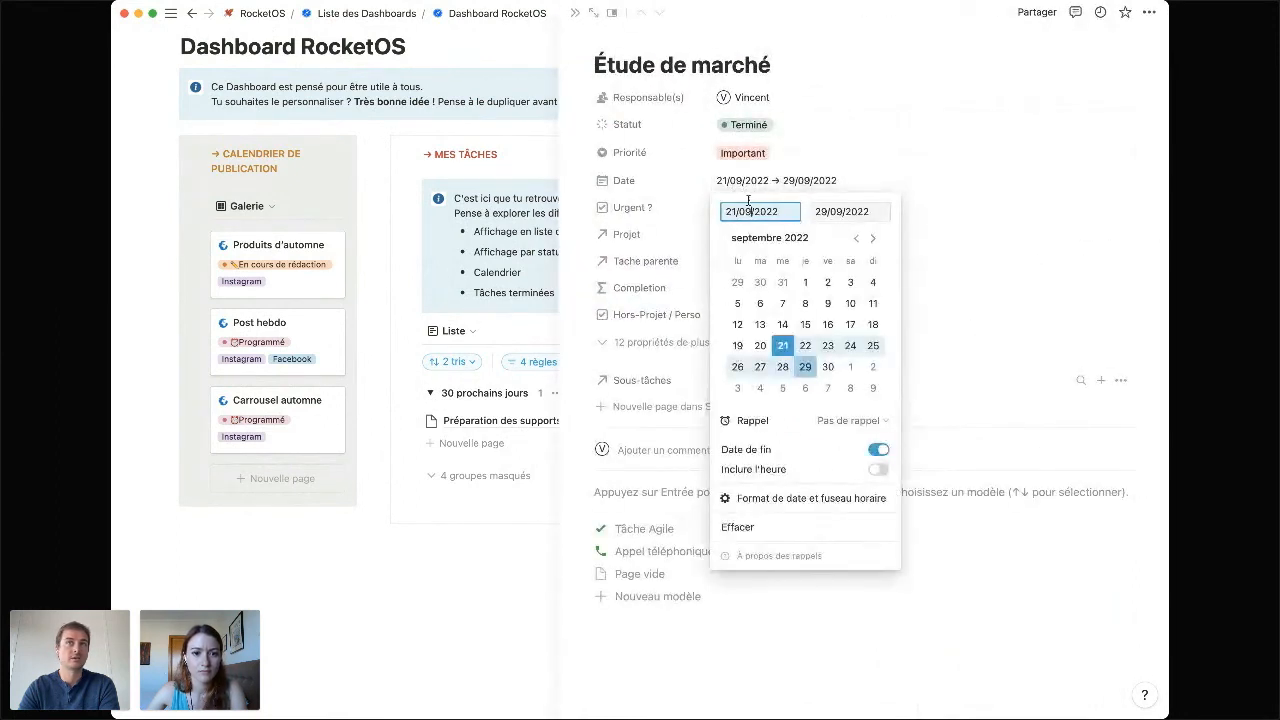
left_click(750, 183)
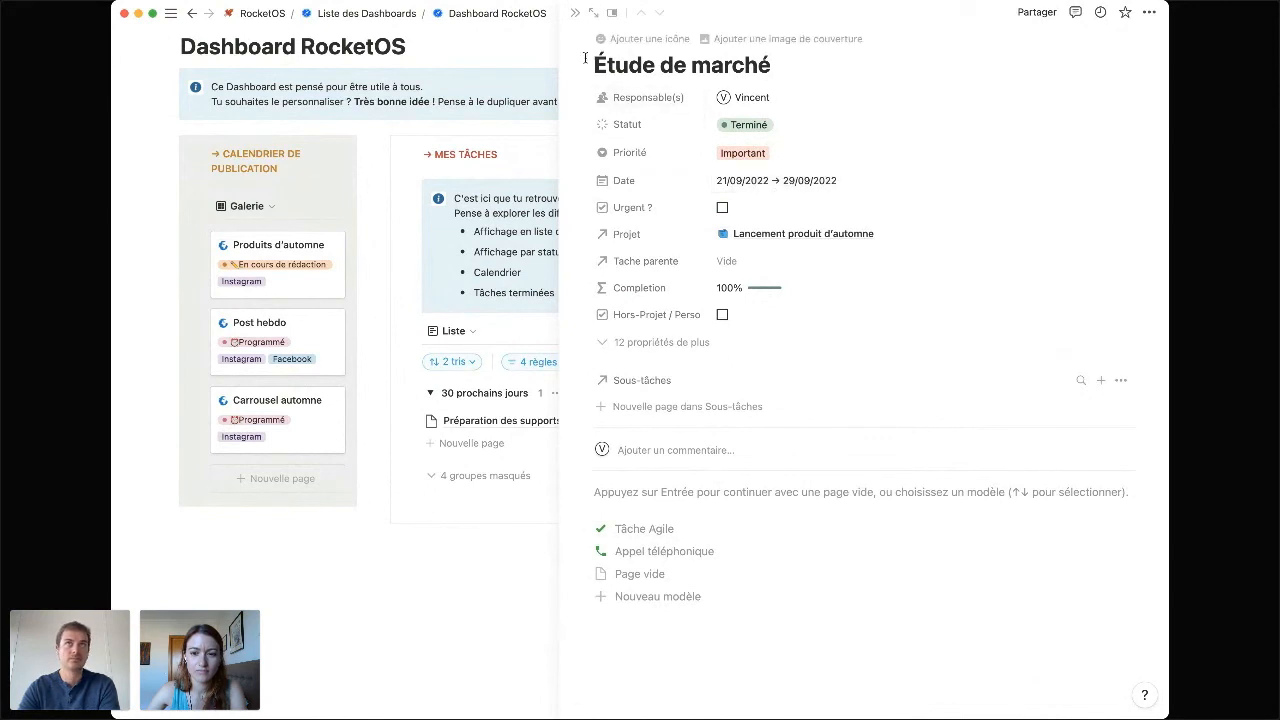
left_click(577, 20)
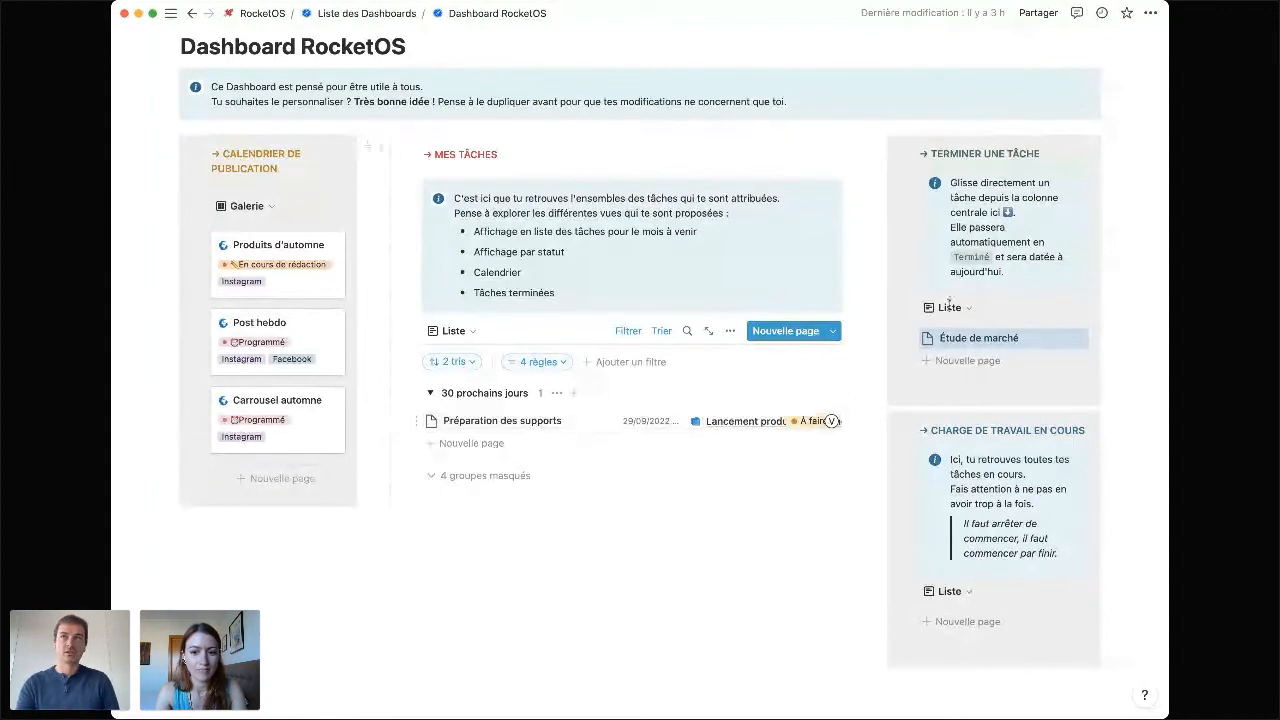
Examine the filter rules applied to the "Terminer une tâche" list.
left_click(1009, 308)
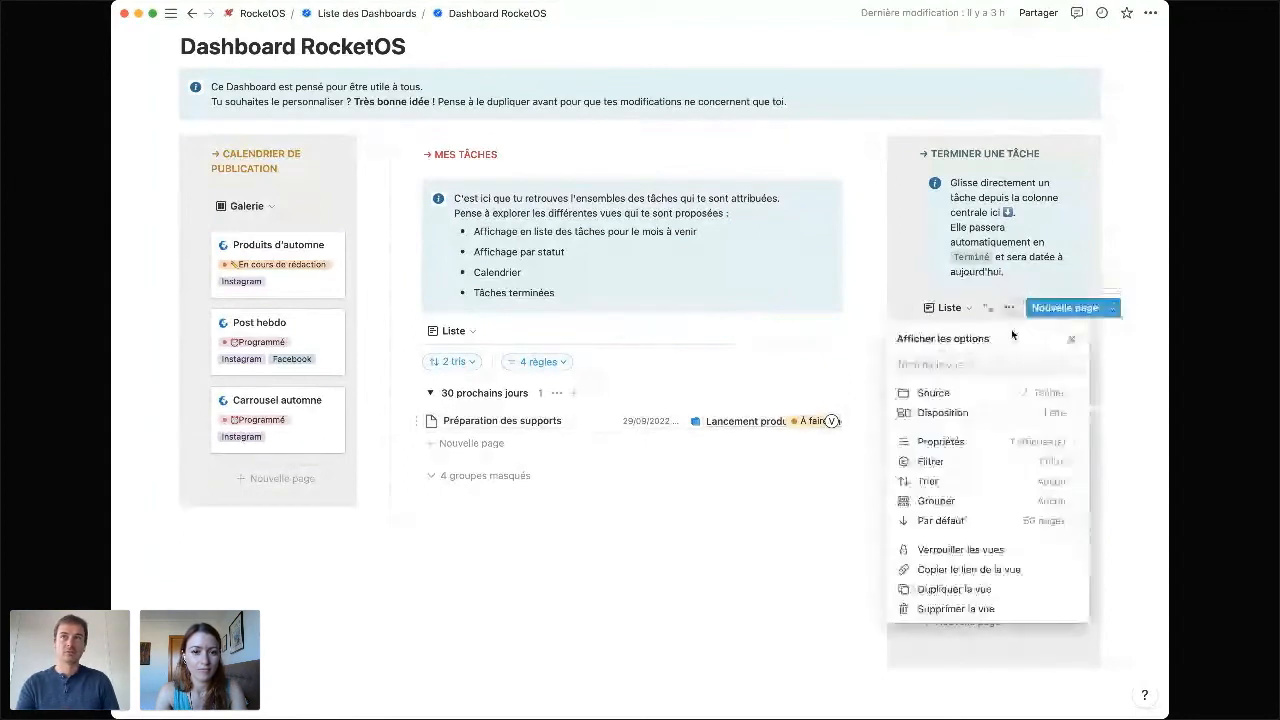
left_click(1006, 460)
left_click(955, 366)
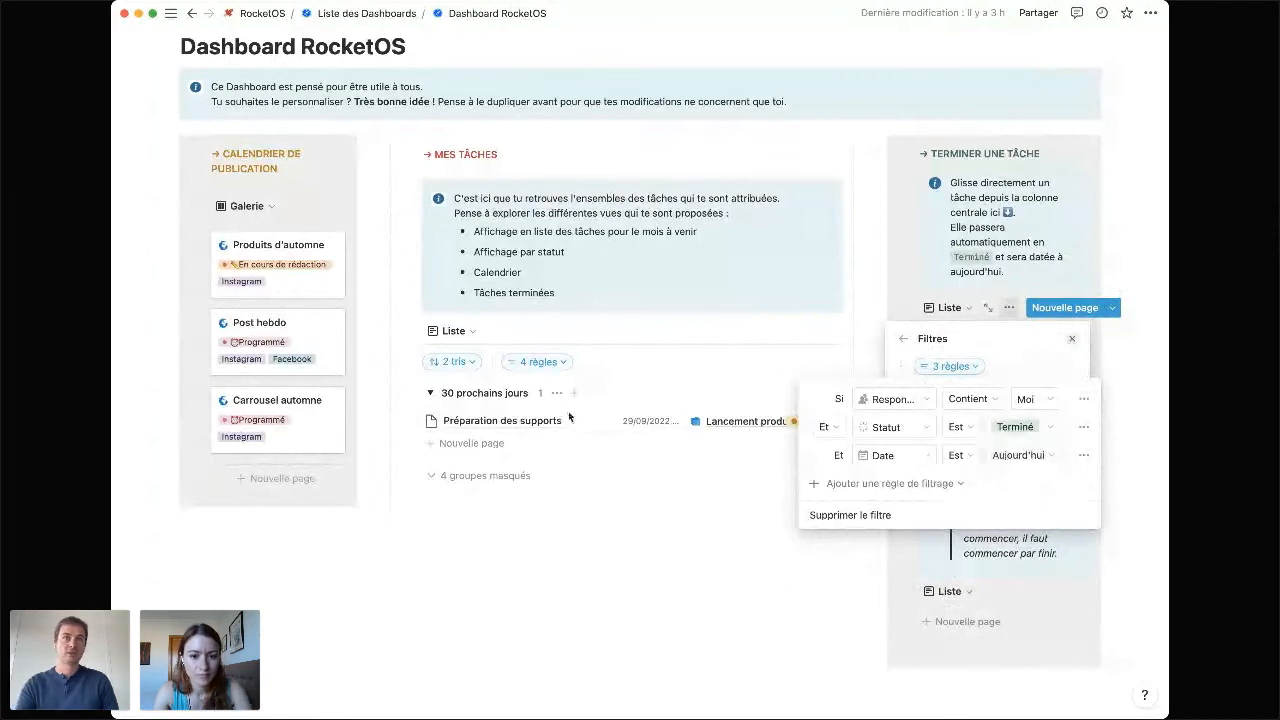
left_click(1009, 309)
left_click(1009, 307)
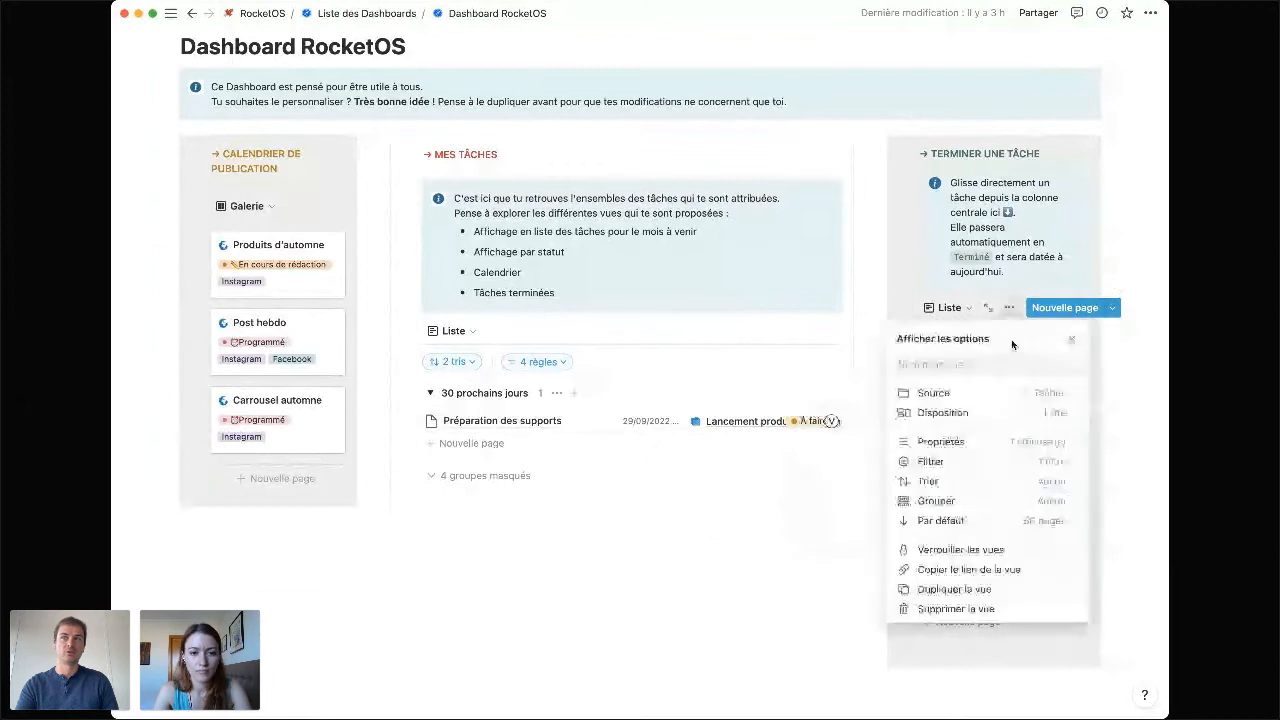
left_click(1028, 463)
left_click(950, 366)
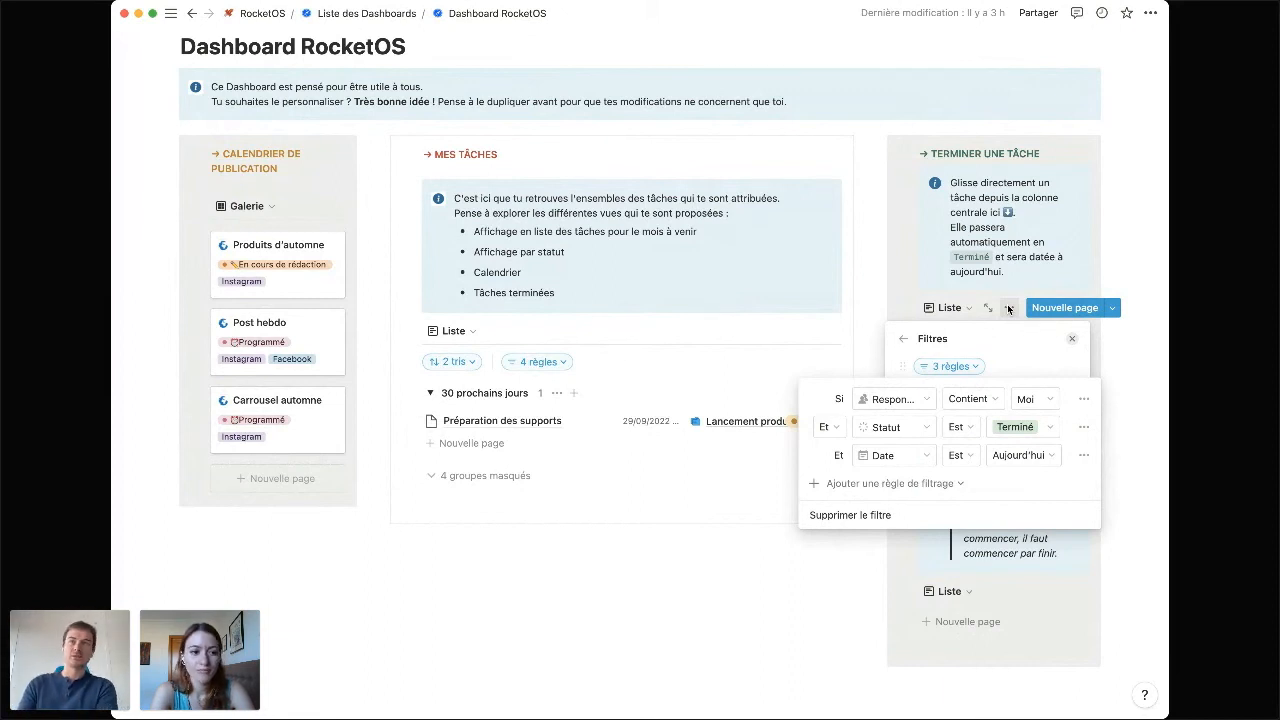
left_click(1008, 310)
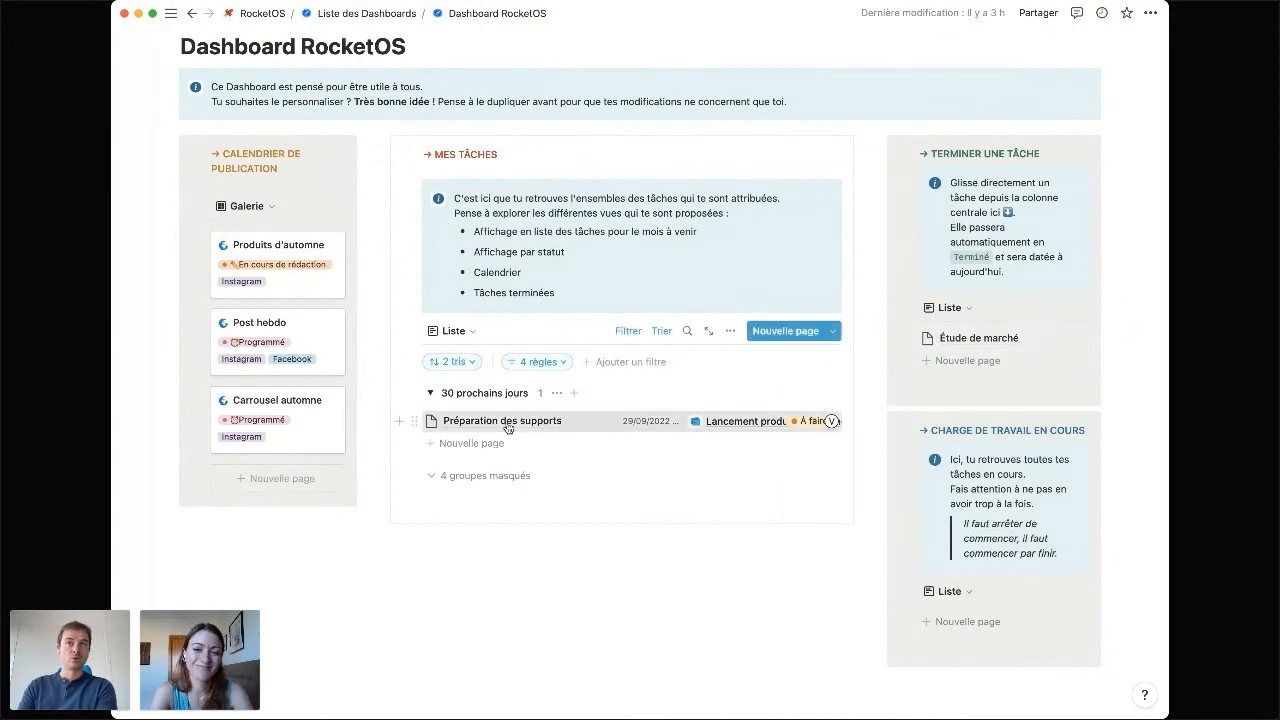
Remove the end date from the "Préparation des supports" task and move the task into the "Terminer une tâche" list.
mouse_move(507, 427)
left_mouse_down()
mouse_move(945, 345)
mouse_move(908, 365)
mouse_move(529, 424)
left_mouse_up()
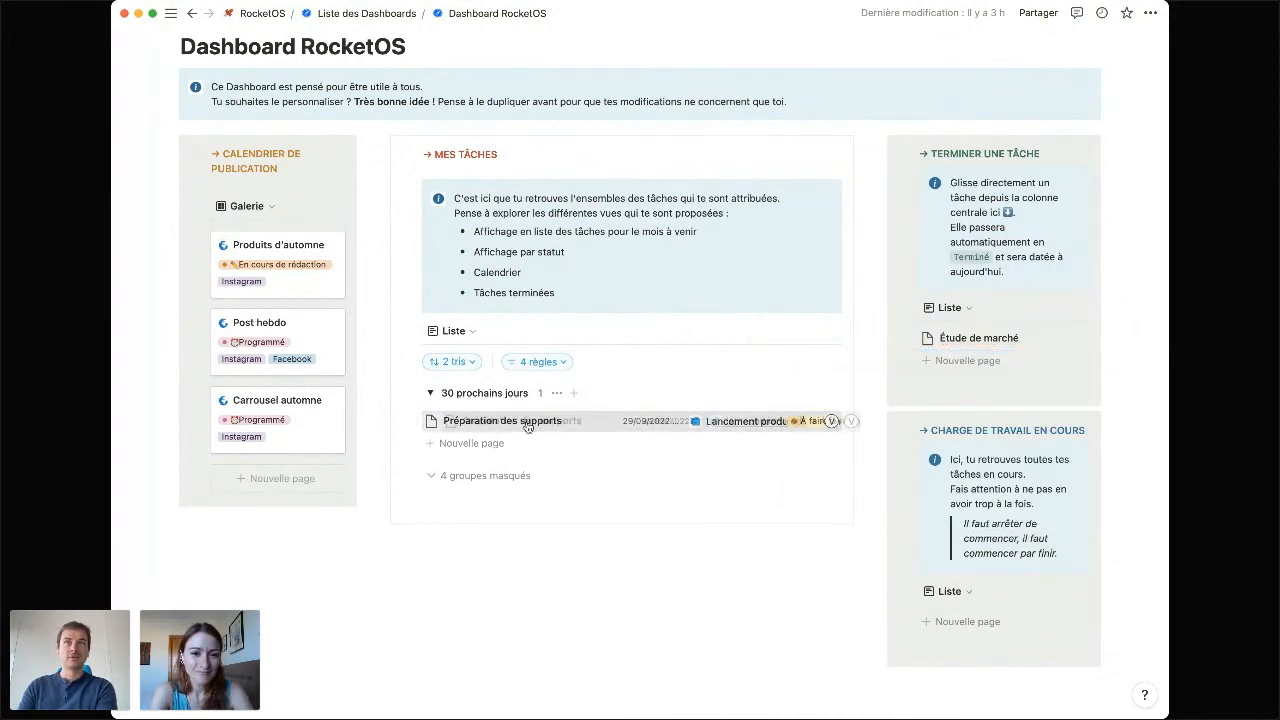
left_click(642, 421)
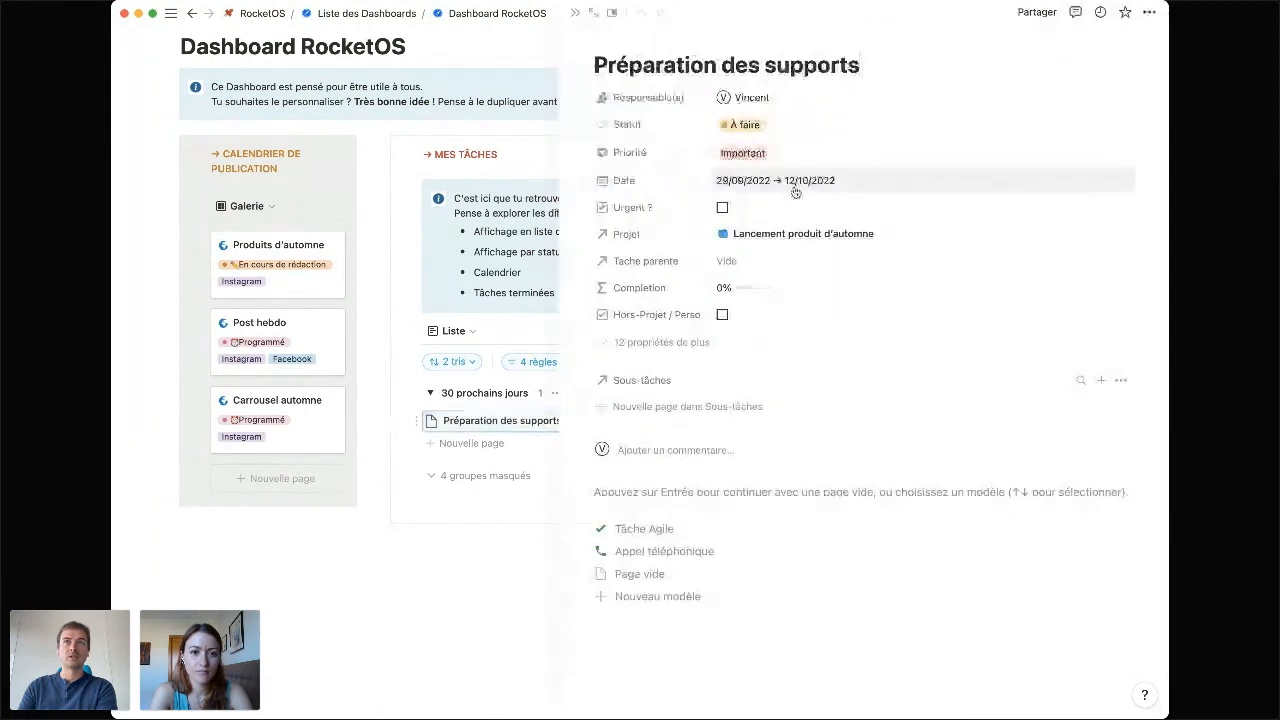
left_click(790, 183)
left_click(879, 451)
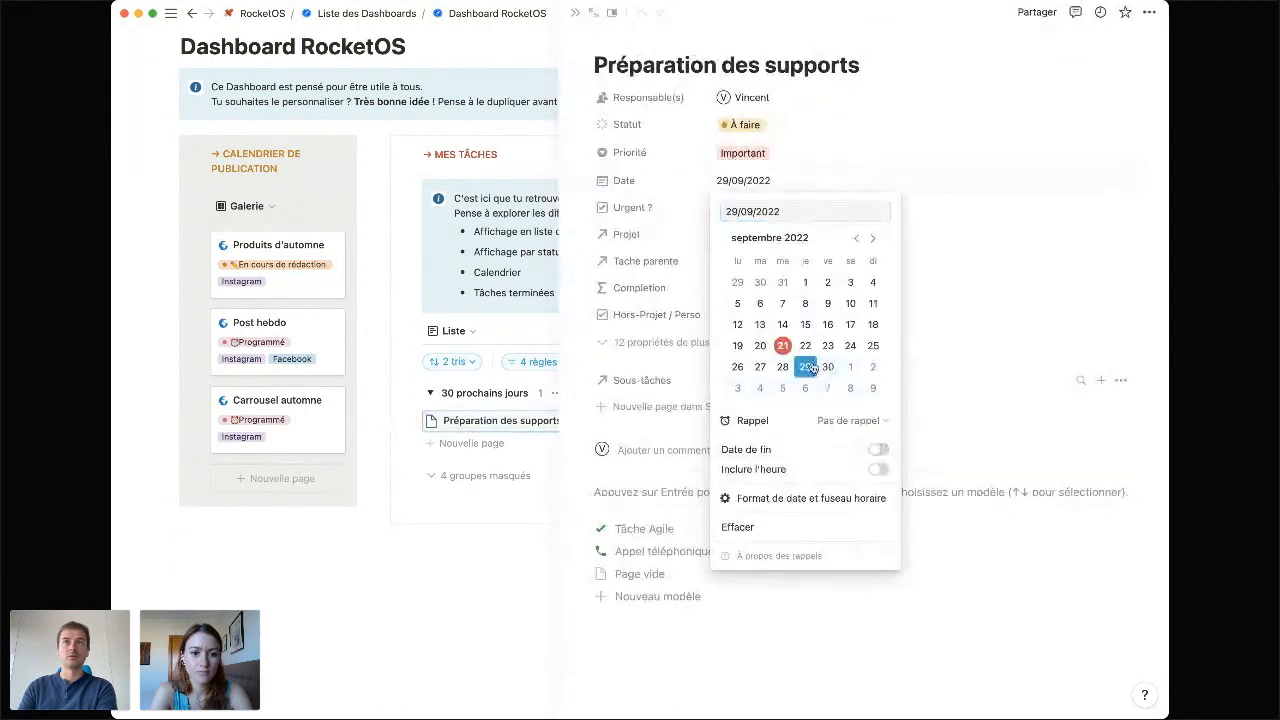
left_click(576, 19)
left_click(576, 19)
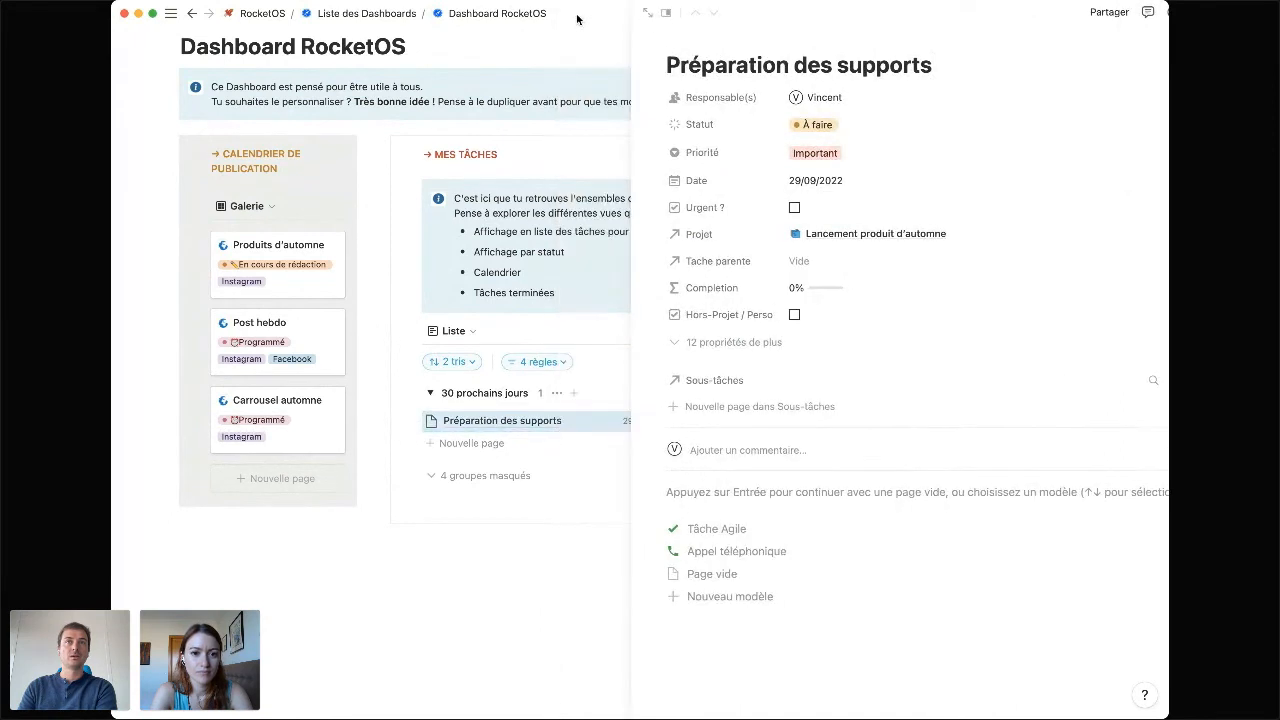
left_click_drag(480, 421, 968, 360)
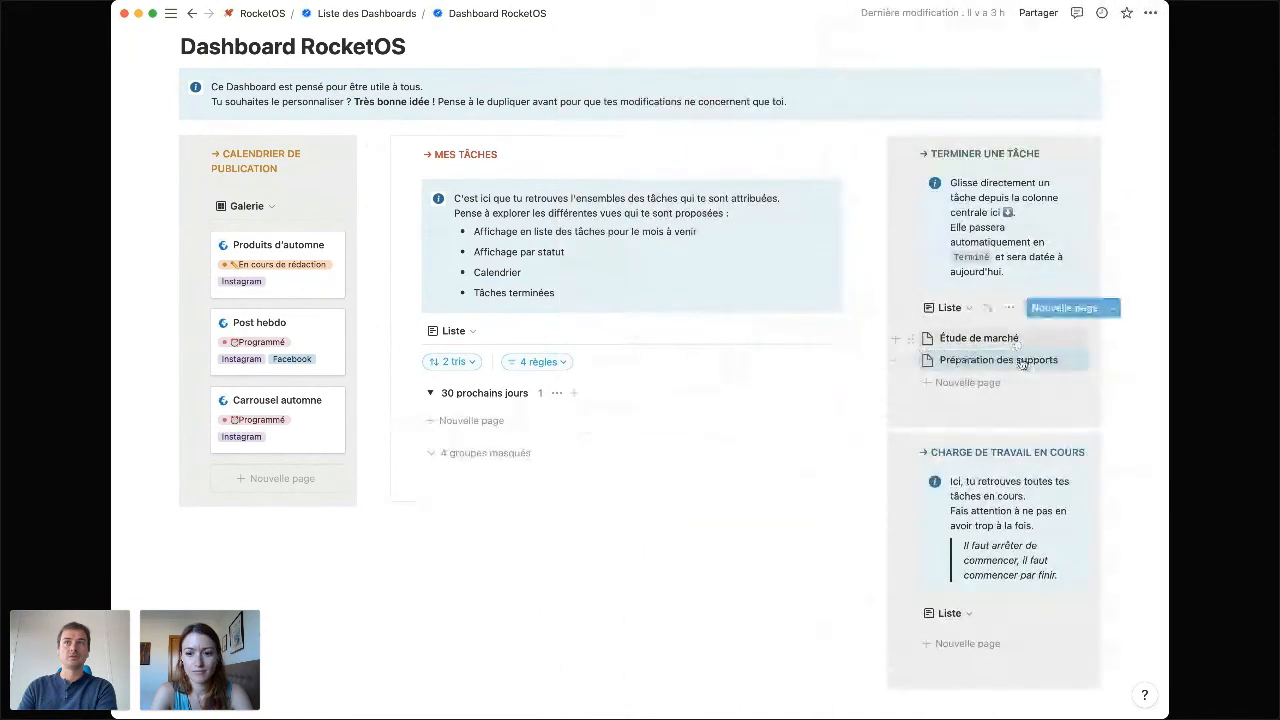
View the project "Lancement produit d'automne" linked to the "Préparation des supports" task, showing its tasks in the "Terminées" view.
left_click(990, 360)
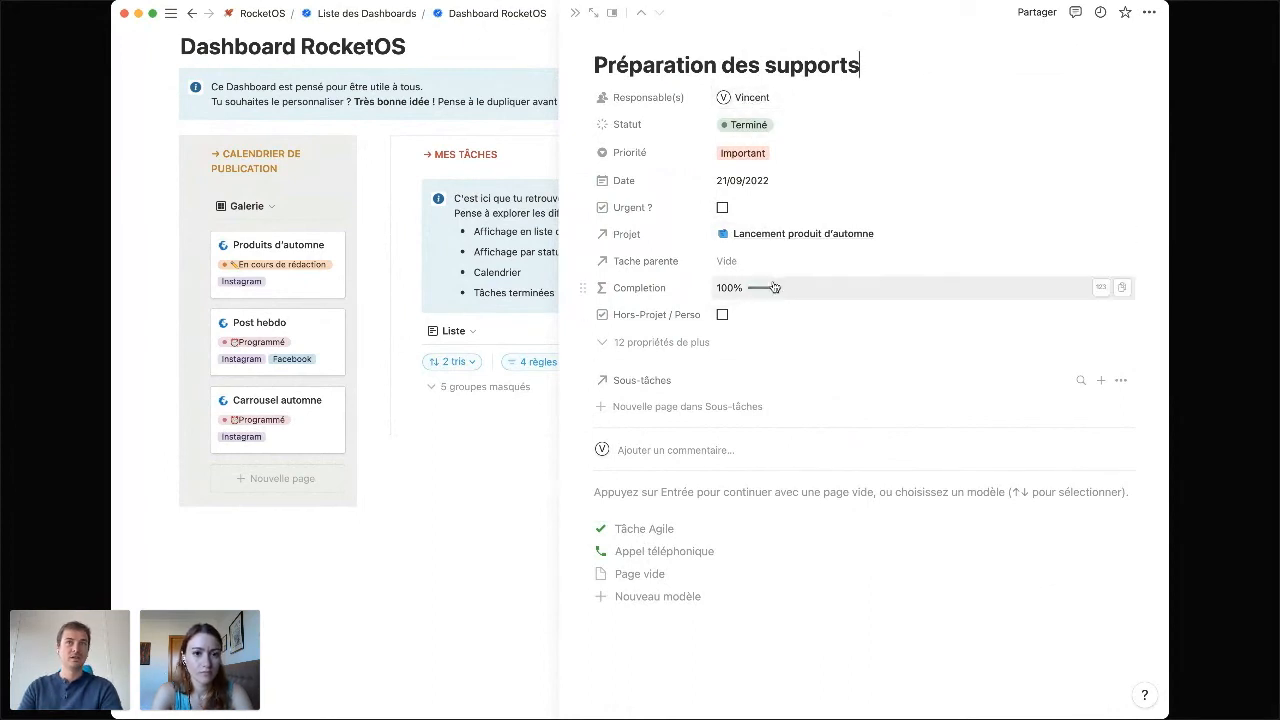
left_click(783, 236)
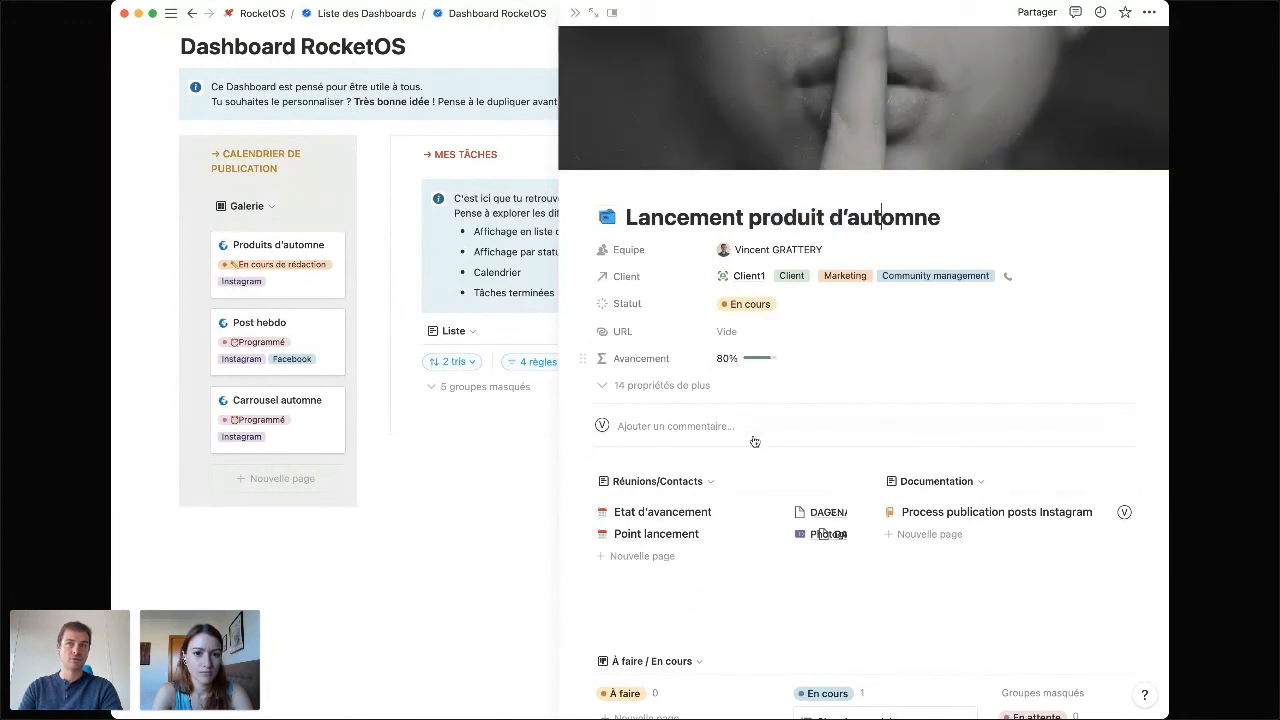
scroll(752, 440, "down", 4)
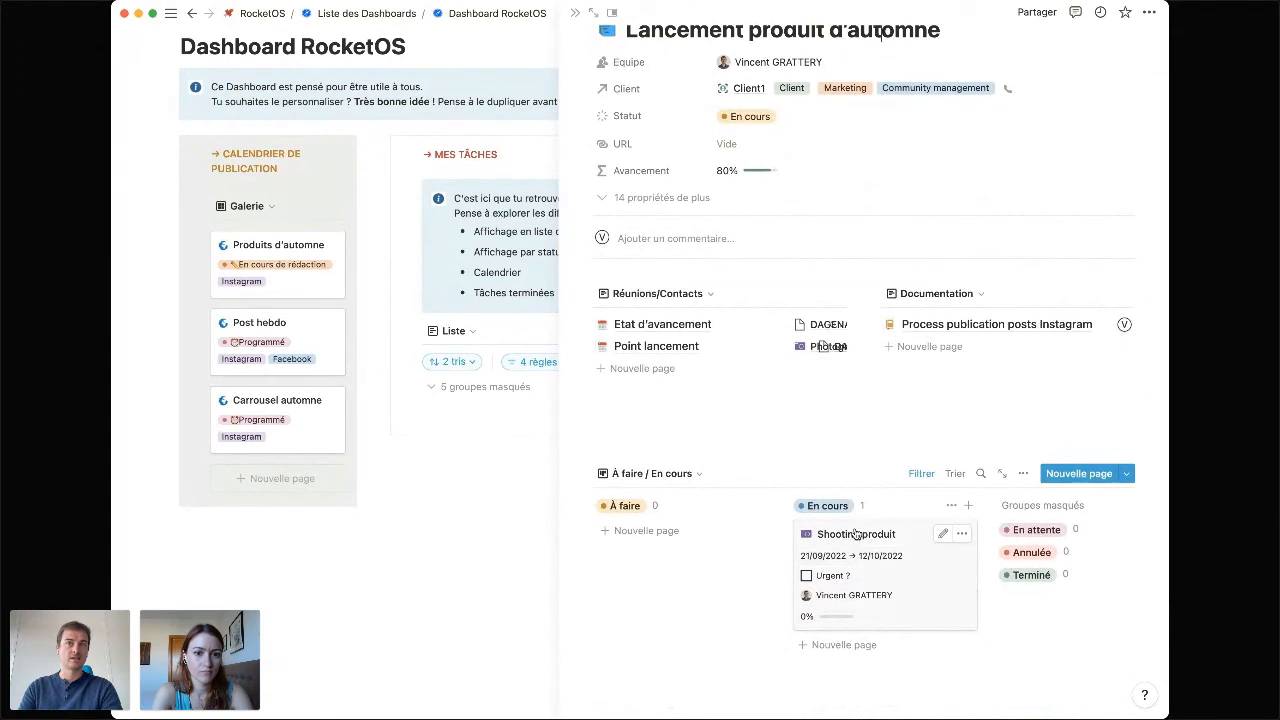
left_click(700, 474)
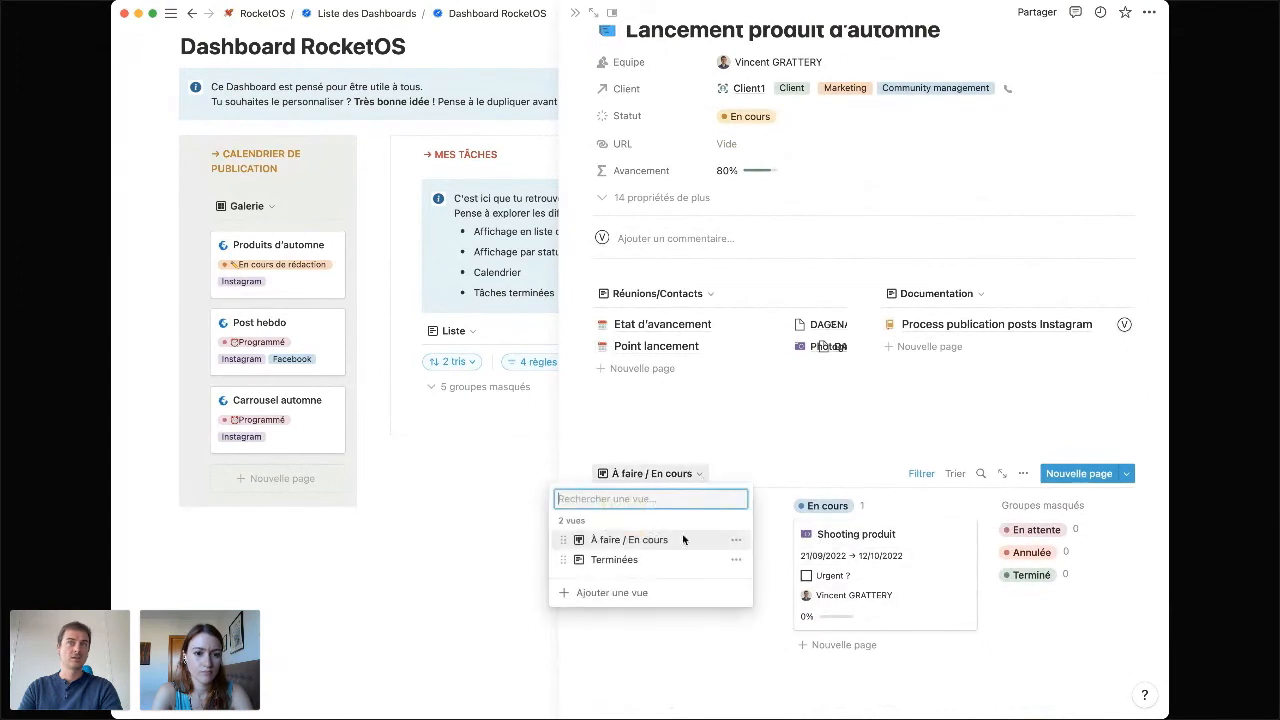
left_click(659, 566)
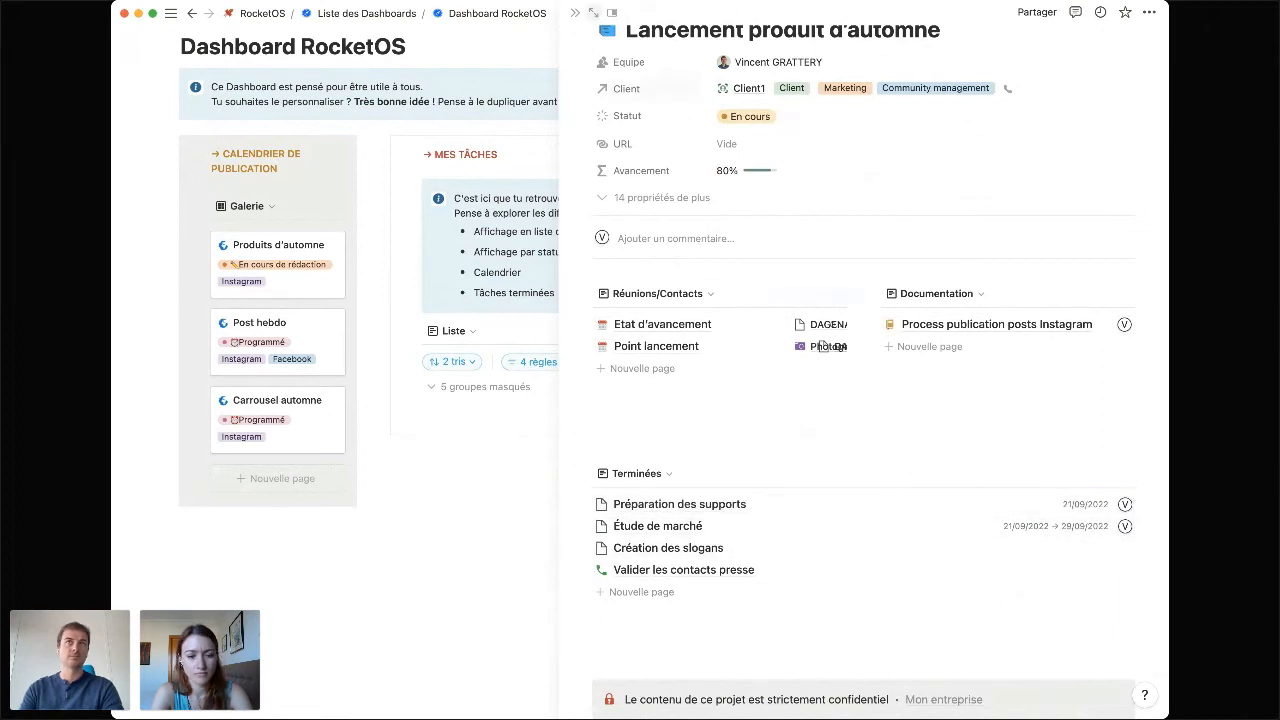
left_click(576, 12)
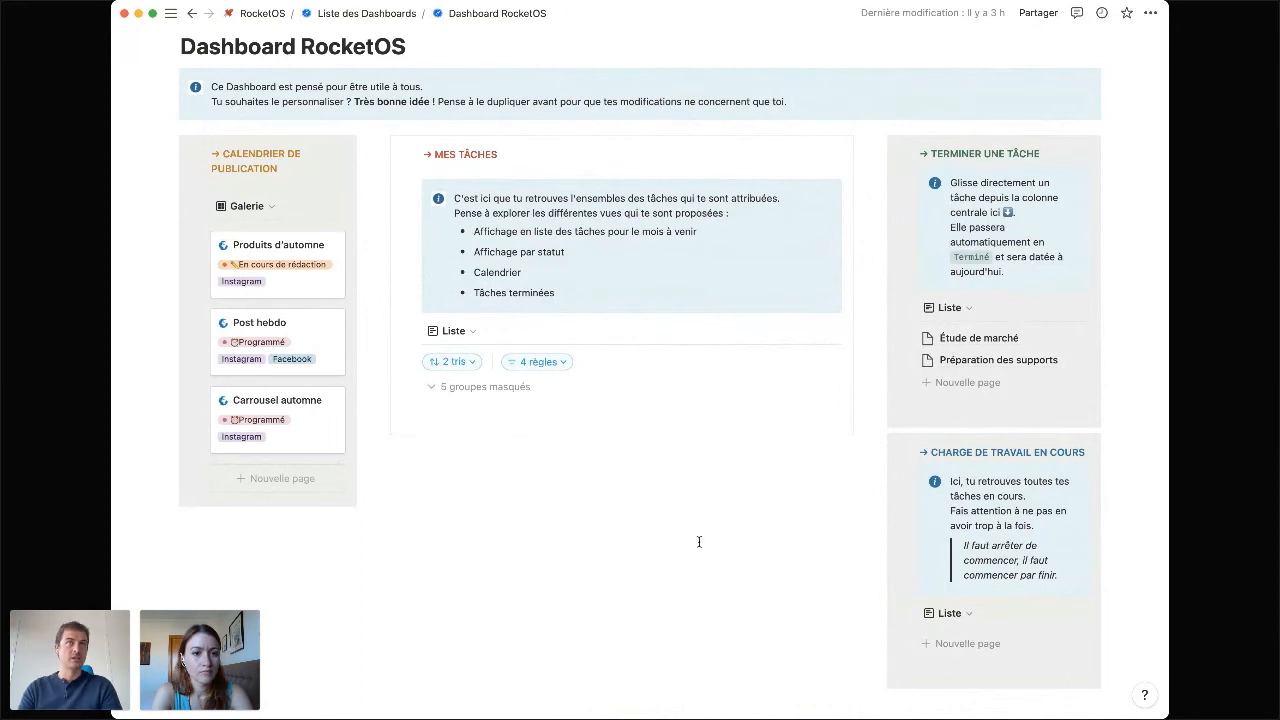
Go through "Liste des Dashboards" to "Dashboard Social Media" and show its "Posts à relire" and "Calendrier de publication" sections.
left_click(193, 12)
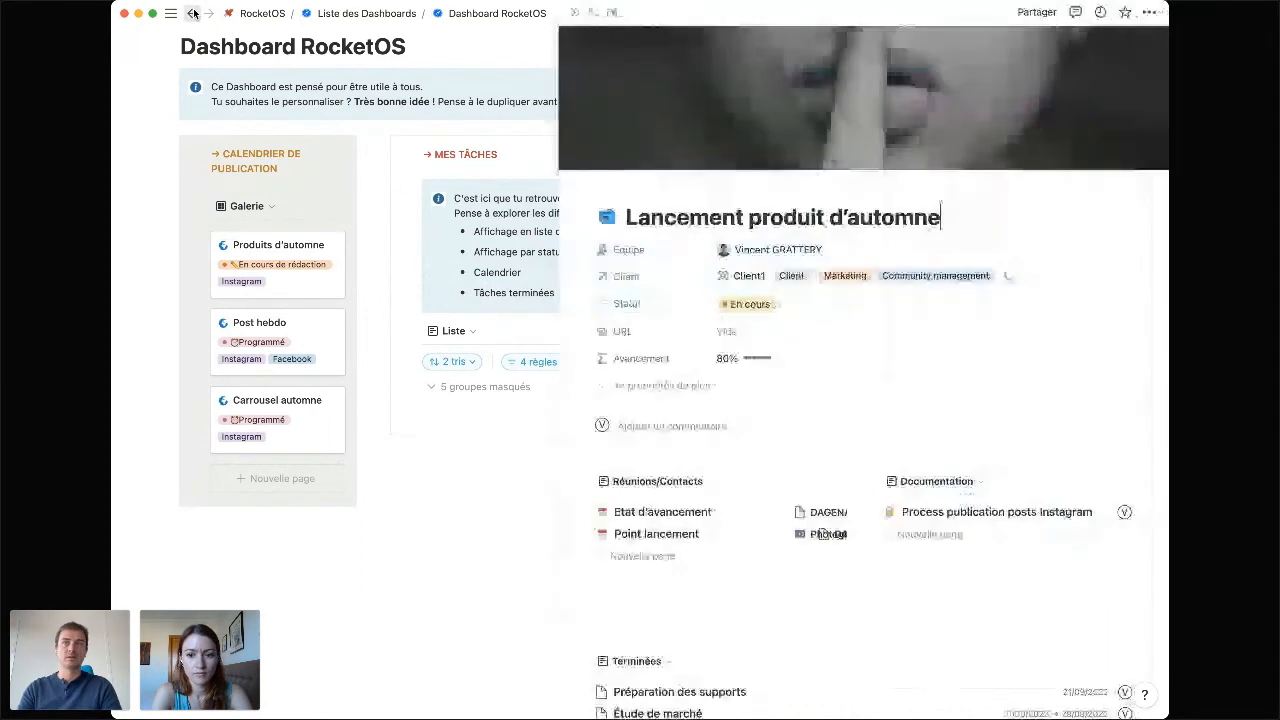
left_click(404, 13)
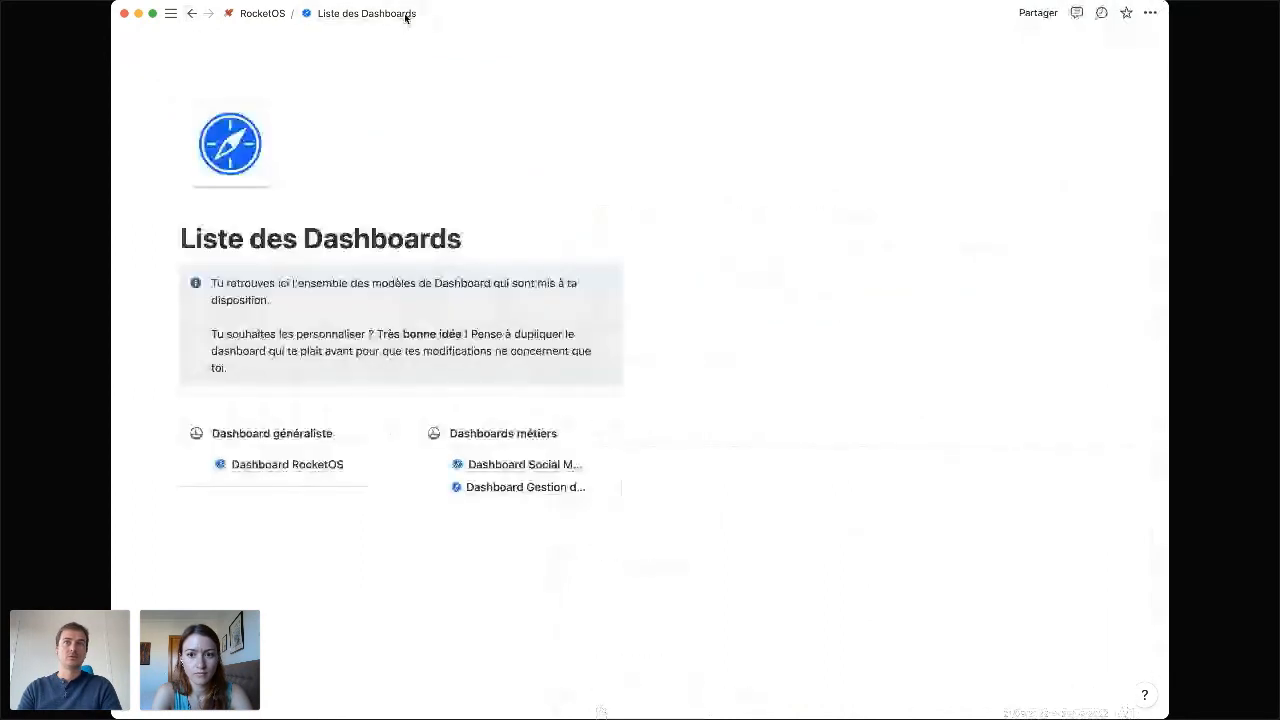
left_click(777, 434)
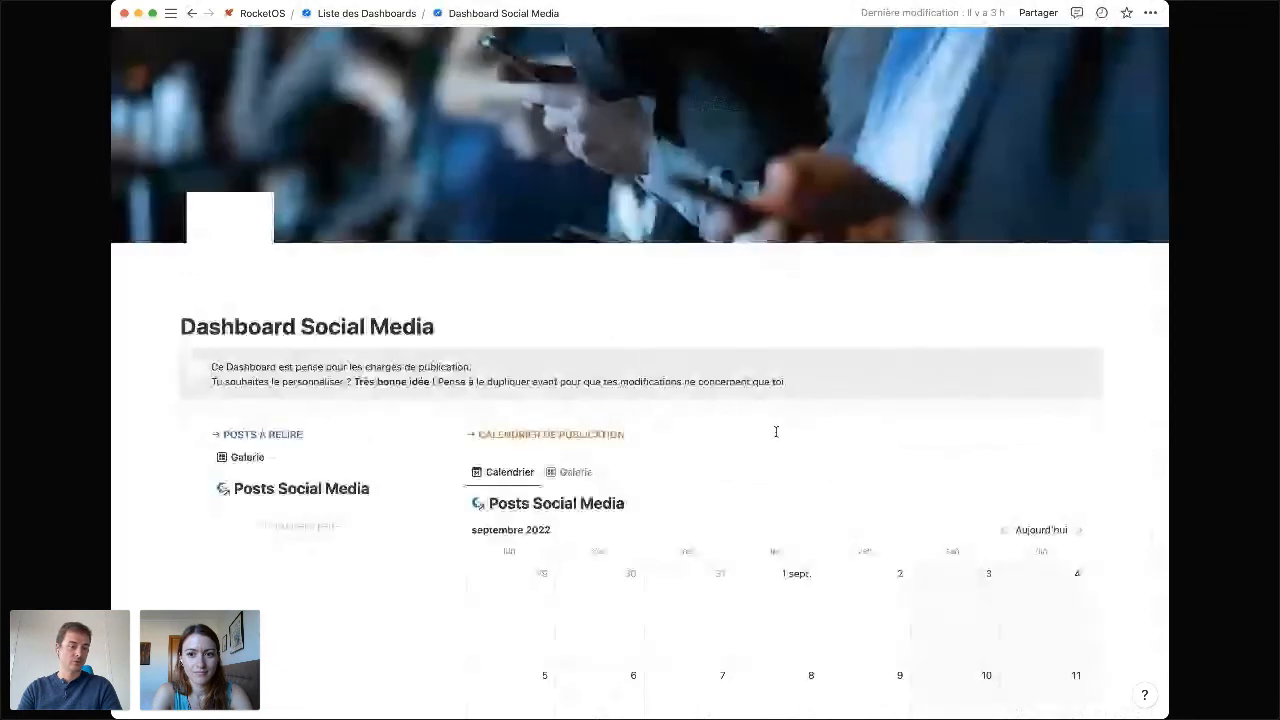
scroll(775, 431, "down", 1)
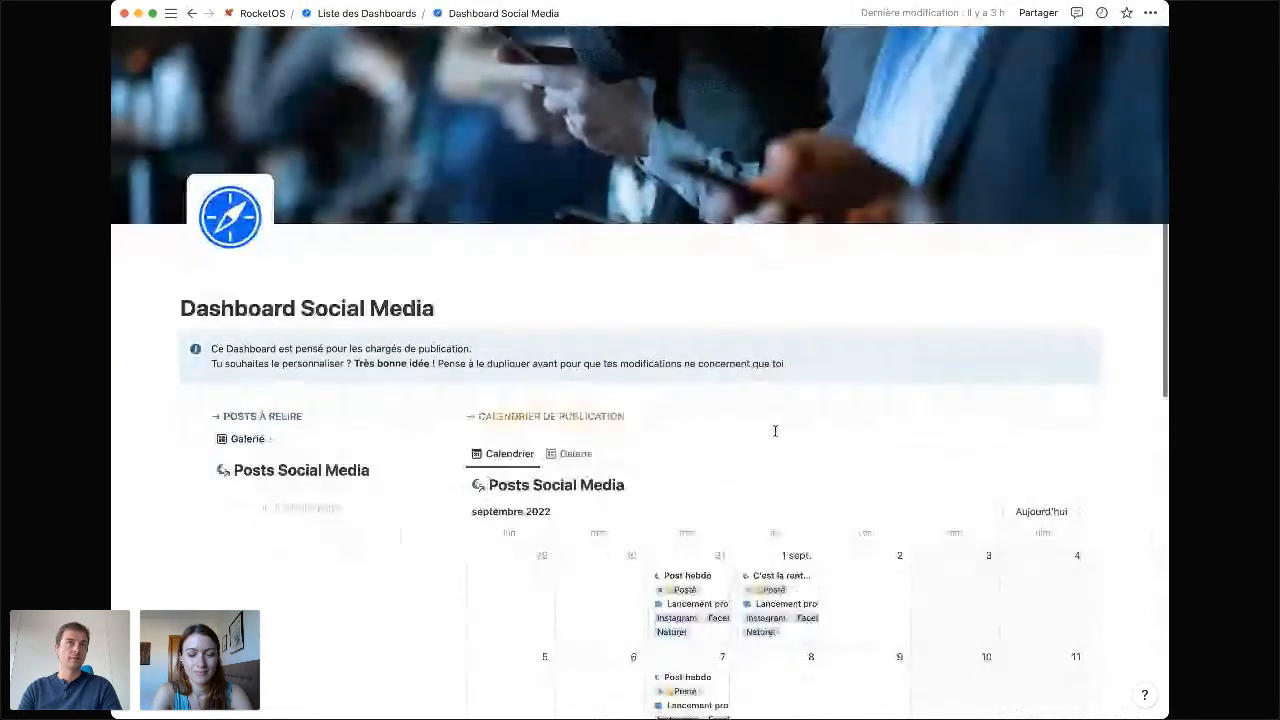
scroll(775, 431, "down", 5)
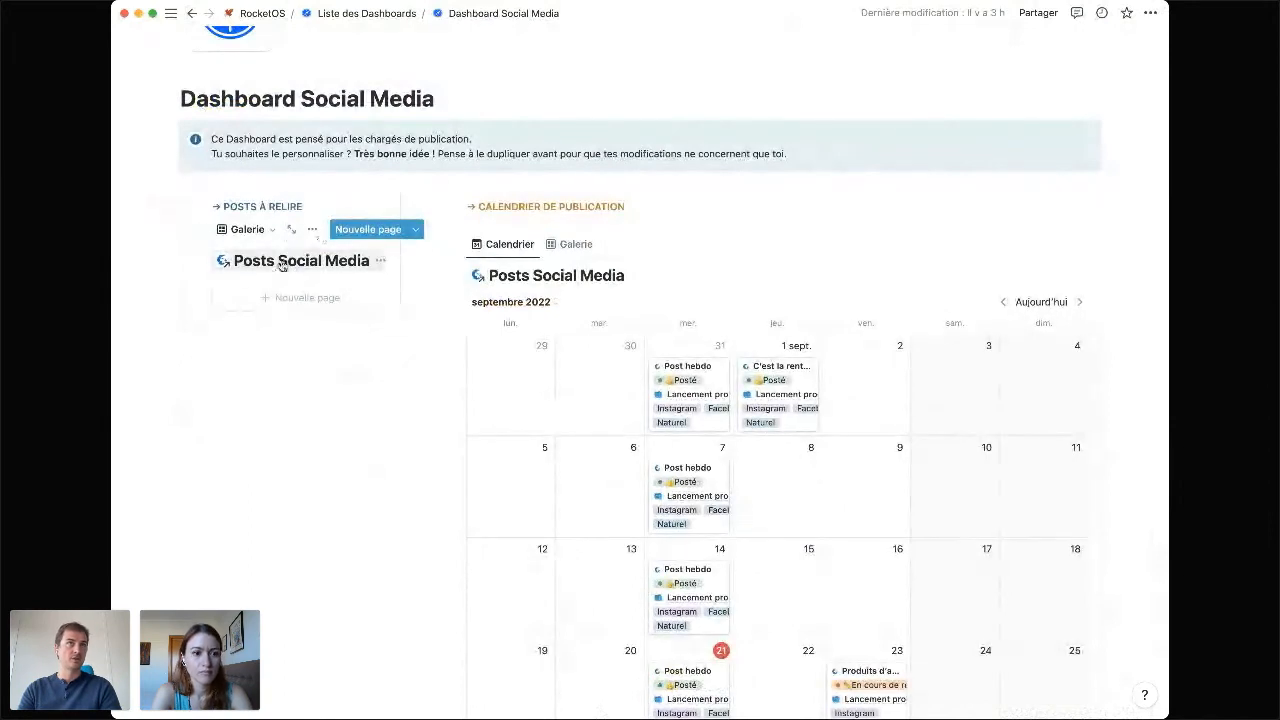
Set the "Etat" of the 31/08/2022 "Post hebdo" to "A relire" and close its record.
left_click(690, 373)
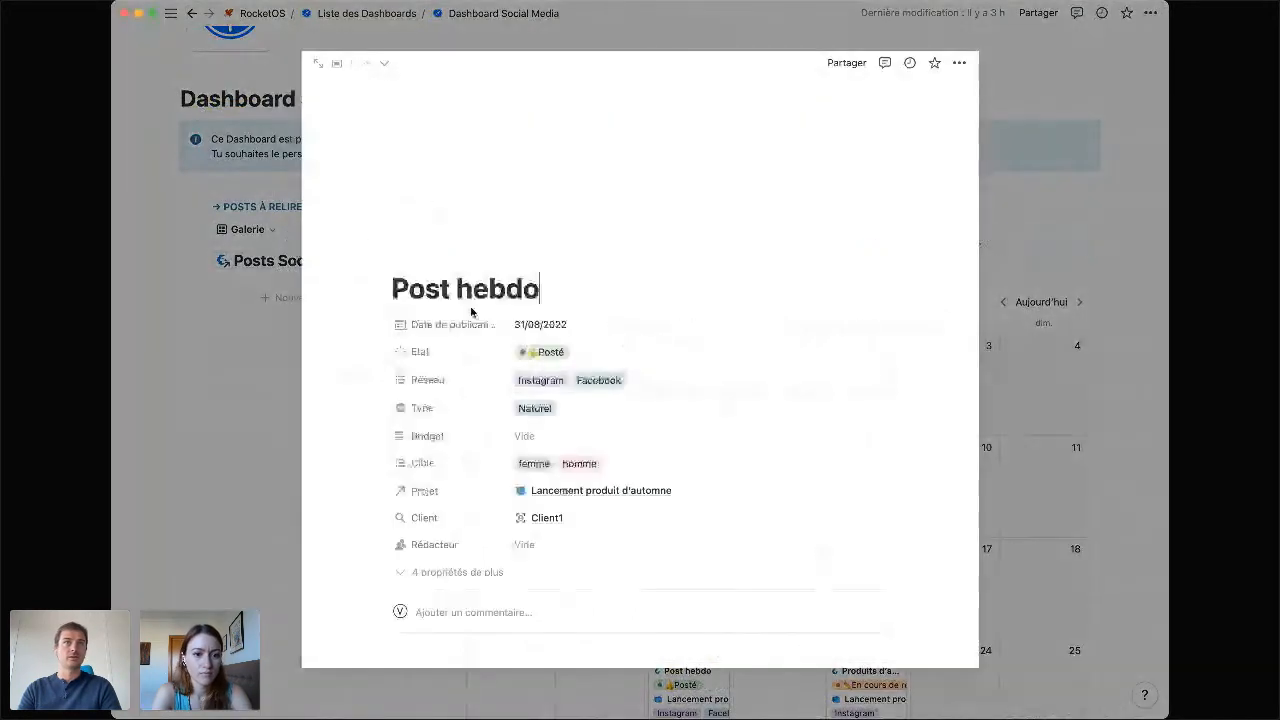
left_click(545, 352)
left_click(594, 468)
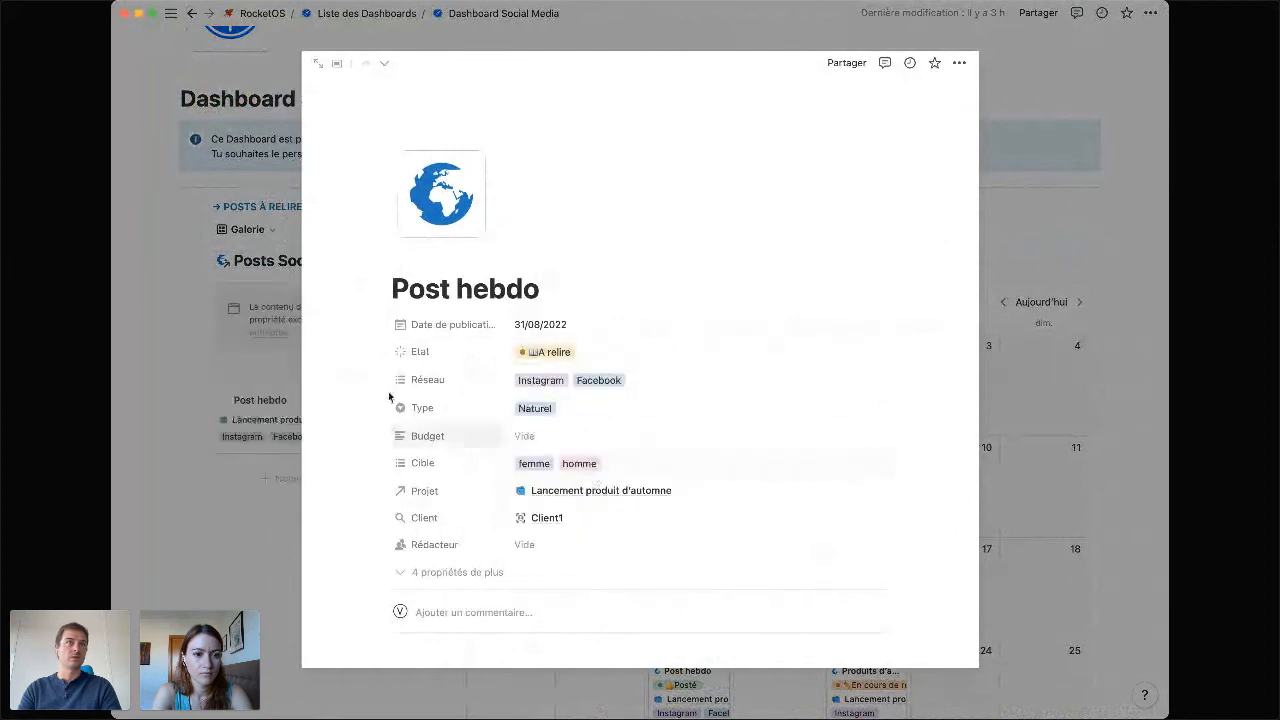
left_click(272, 72)
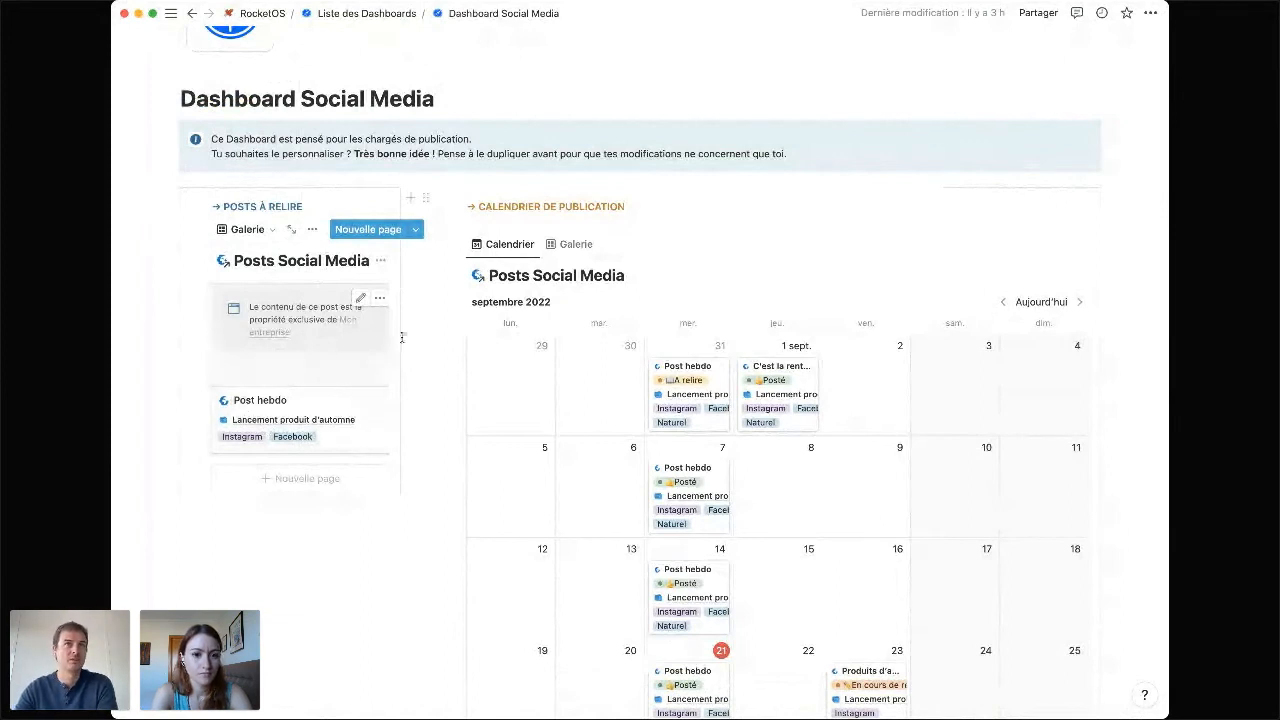
left_click(380, 298)
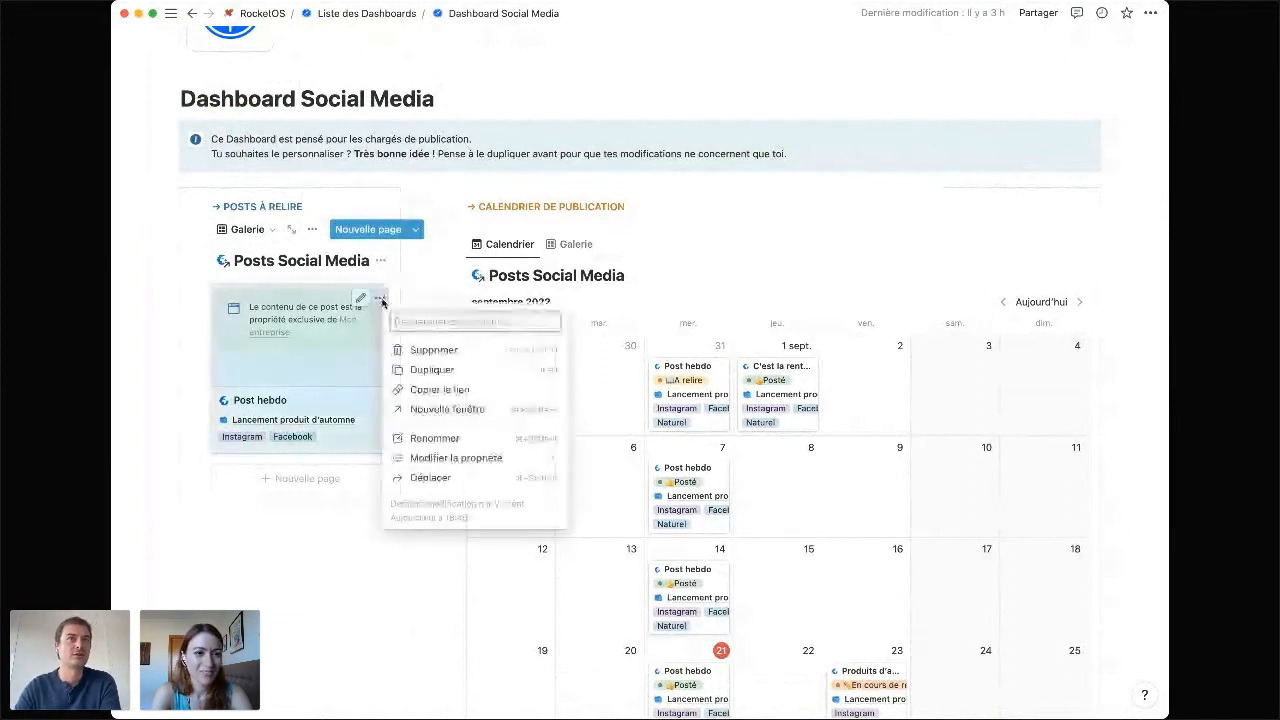
left_click(324, 364)
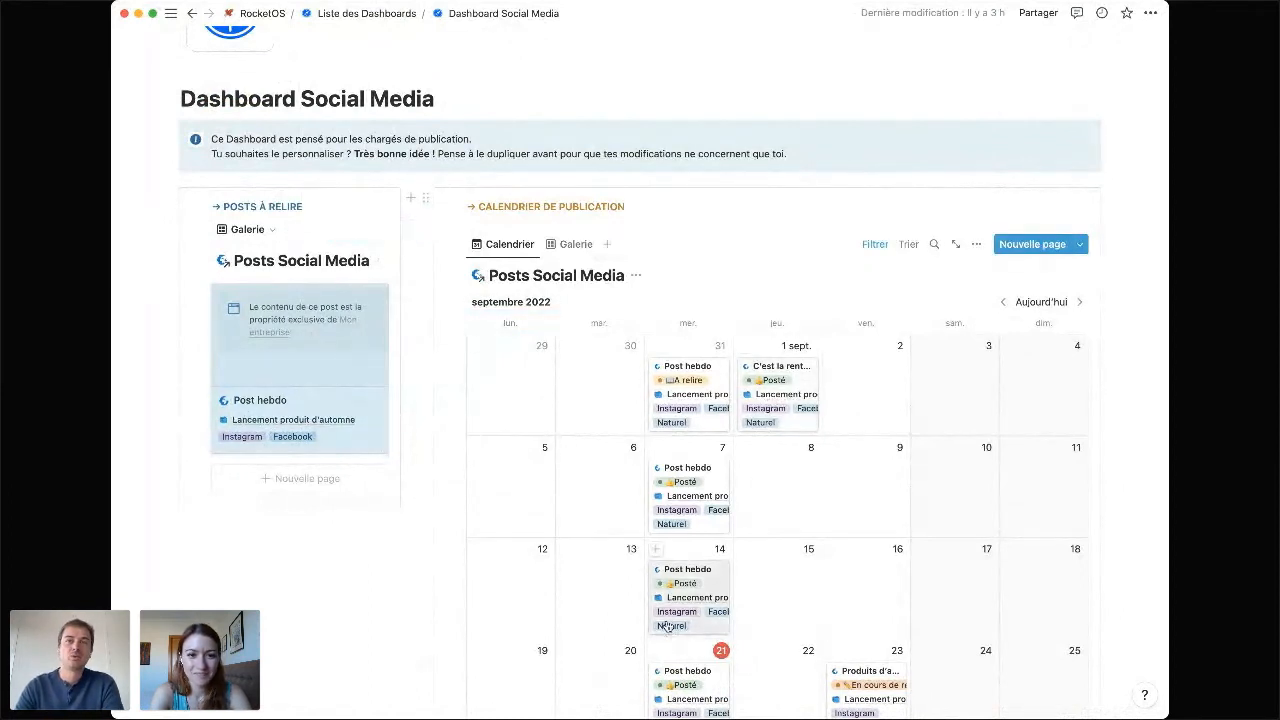
Look through the publication calendar, view its posts as "Galerie", and return to the "Calendrier" view.
scroll(665, 620, "down", 2)
scroll(927, 600, "up", 1)
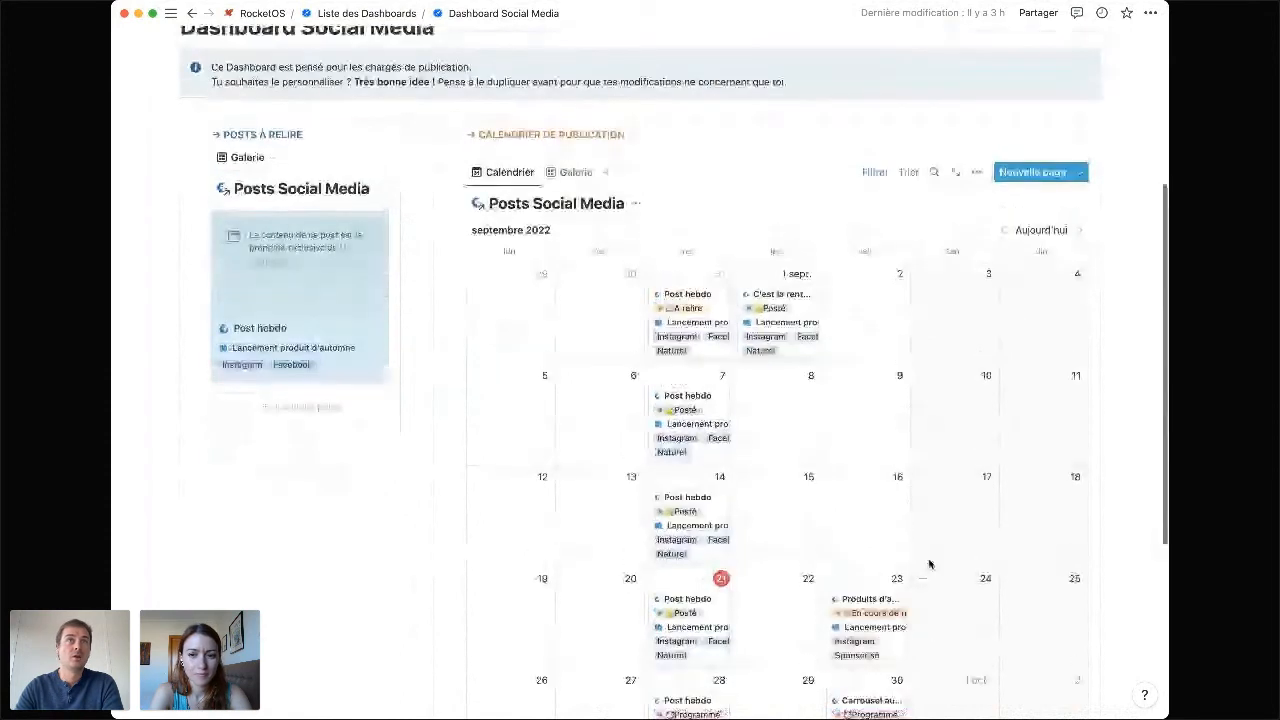
left_click(575, 188)
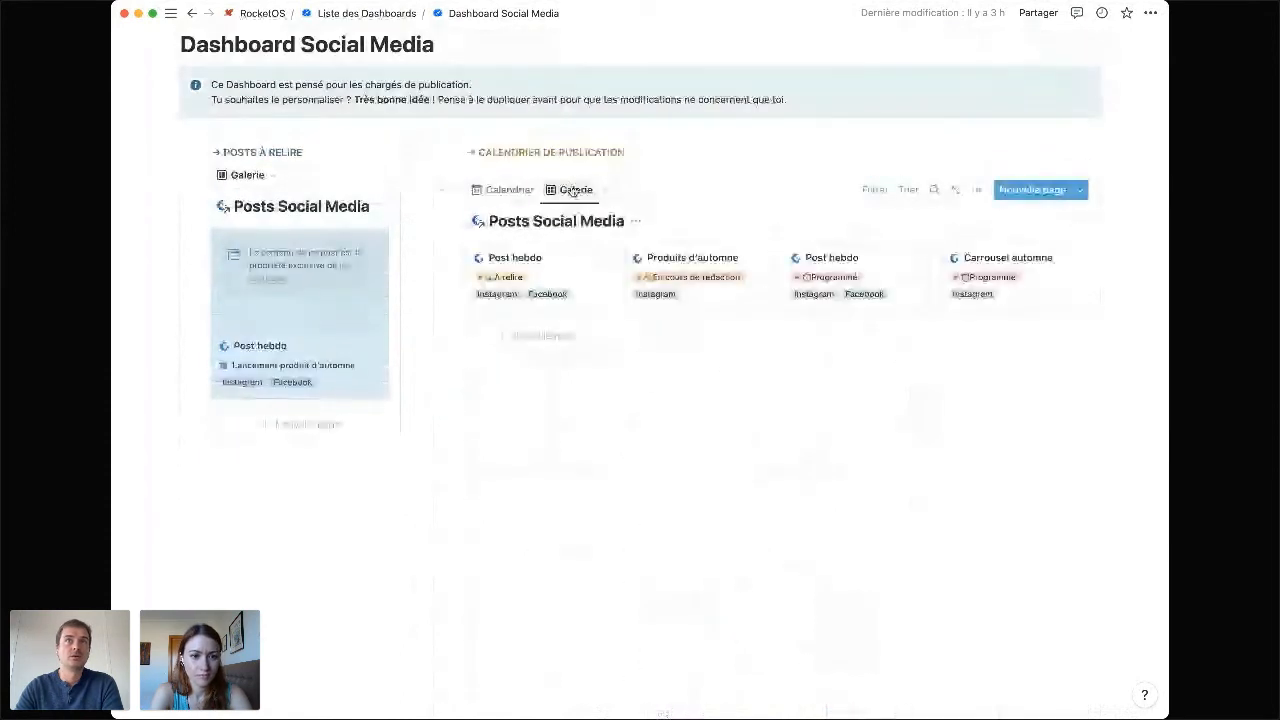
left_click(505, 190)
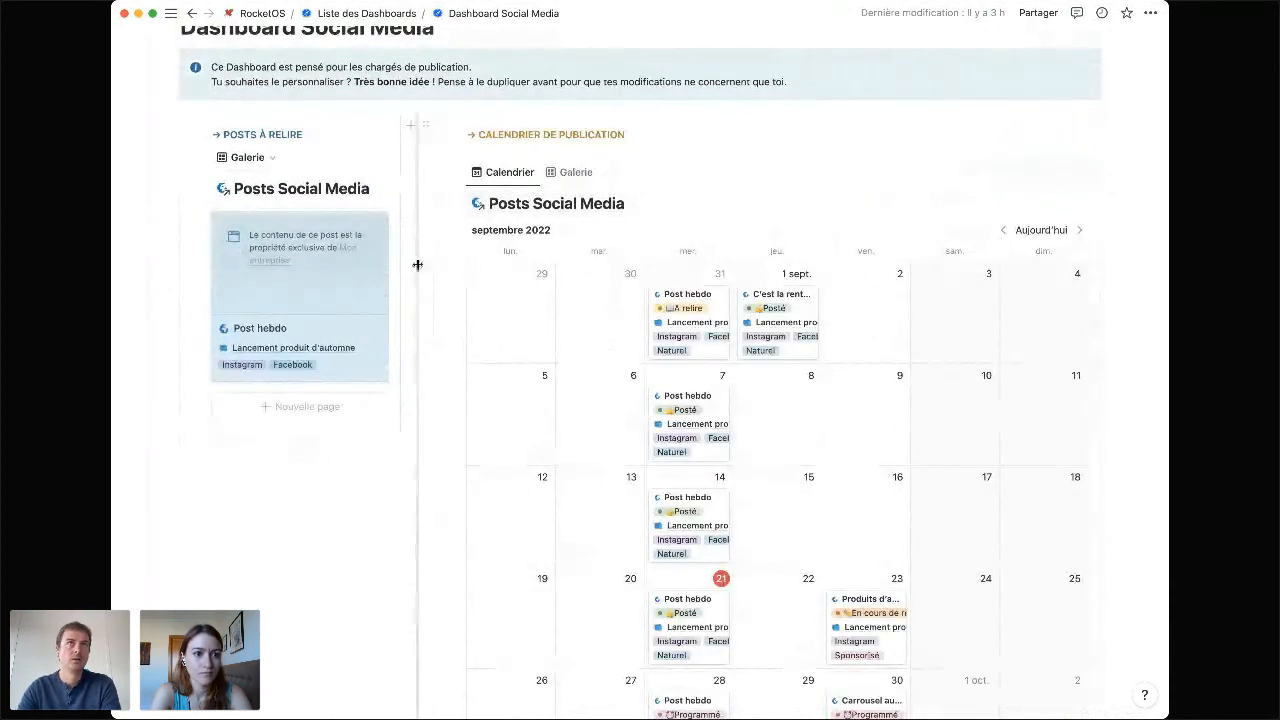
Go through "Liste des Dashboards" to "Dashboard Gestion de projet" and show its "Mes tâches", "Terminer une tâche" and "Charge de travail en cours" sections.
scroll(418, 265, "up", 1)
scroll(418, 265, "up", 3)
left_click(366, 13)
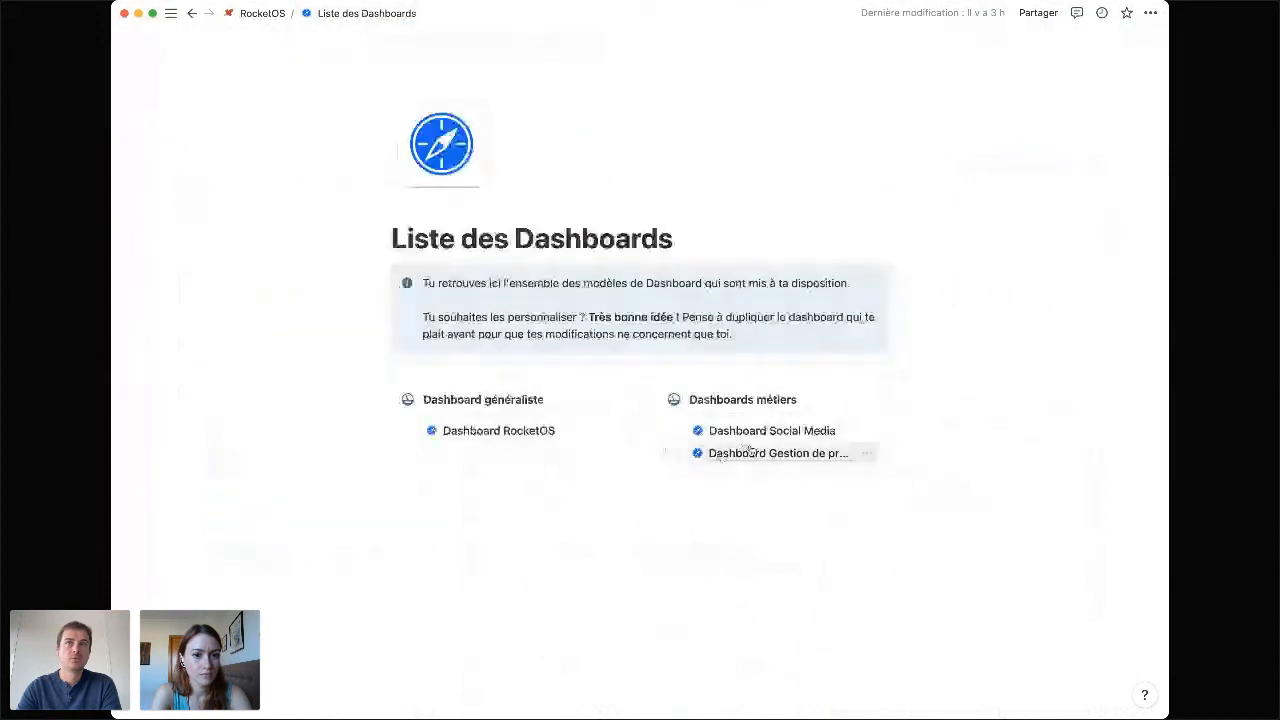
left_click(797, 456)
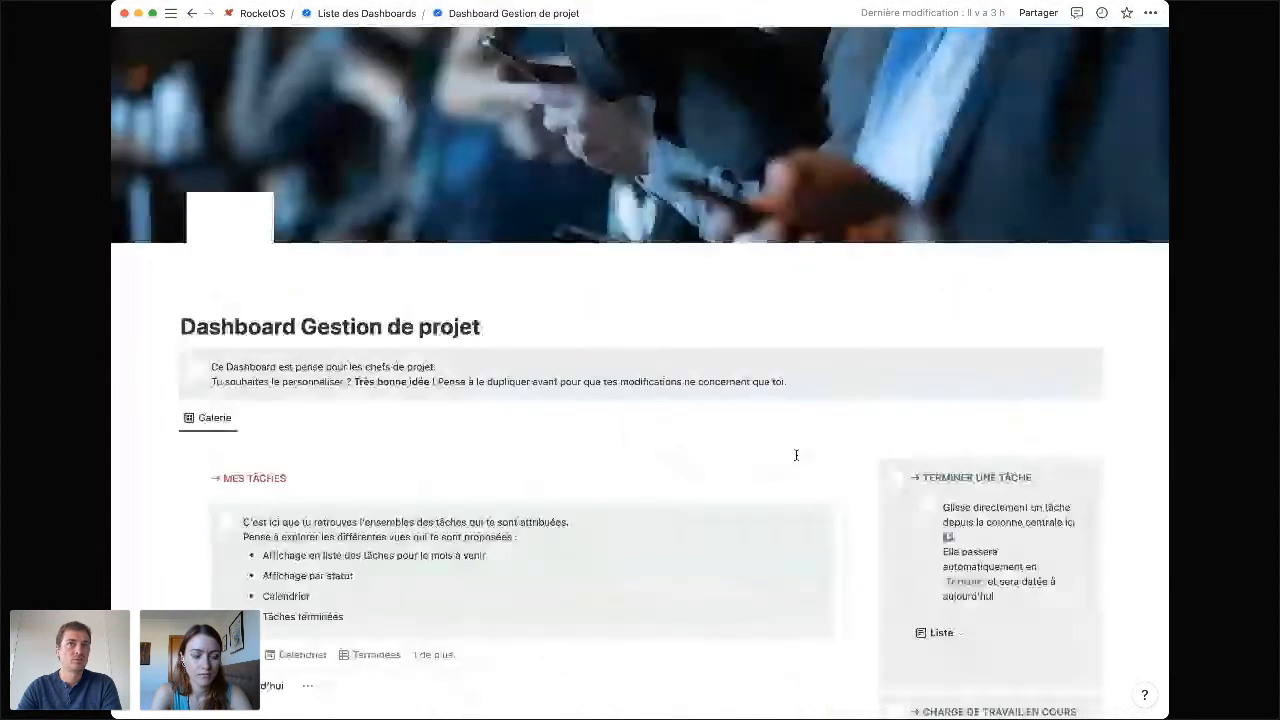
scroll(795, 452, "down", 5)
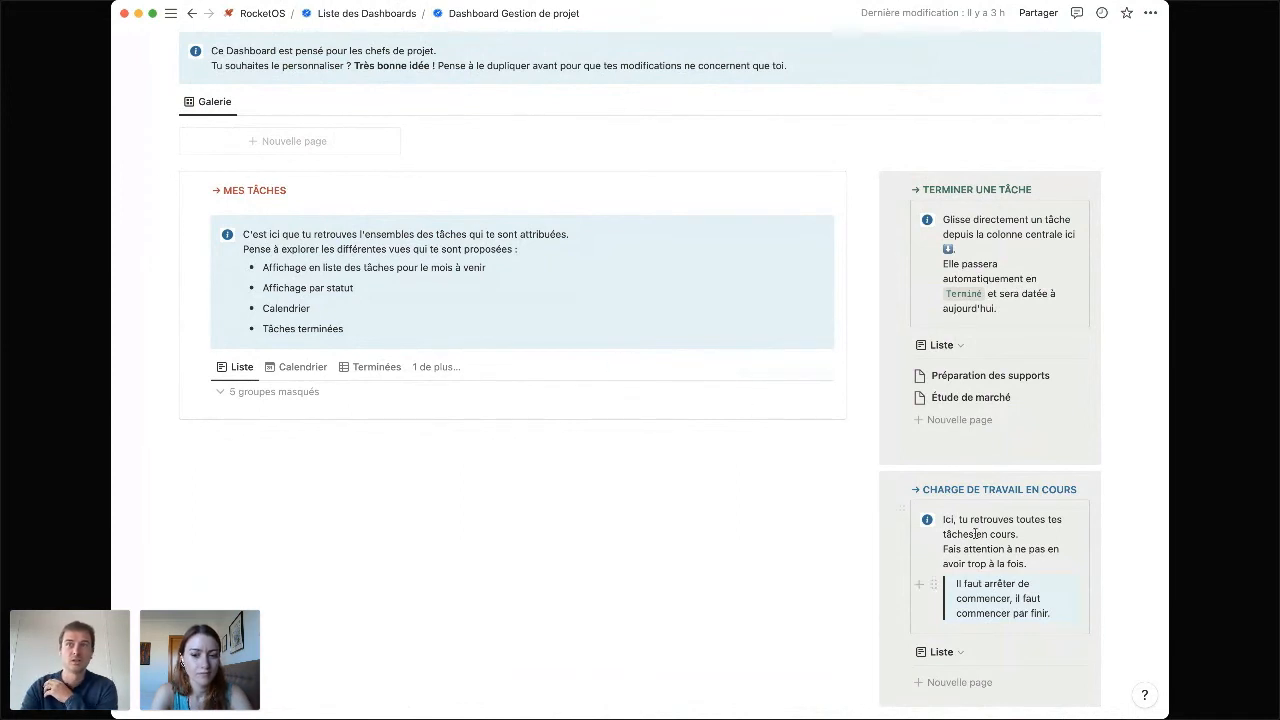
scroll(986, 614, "down", 1)
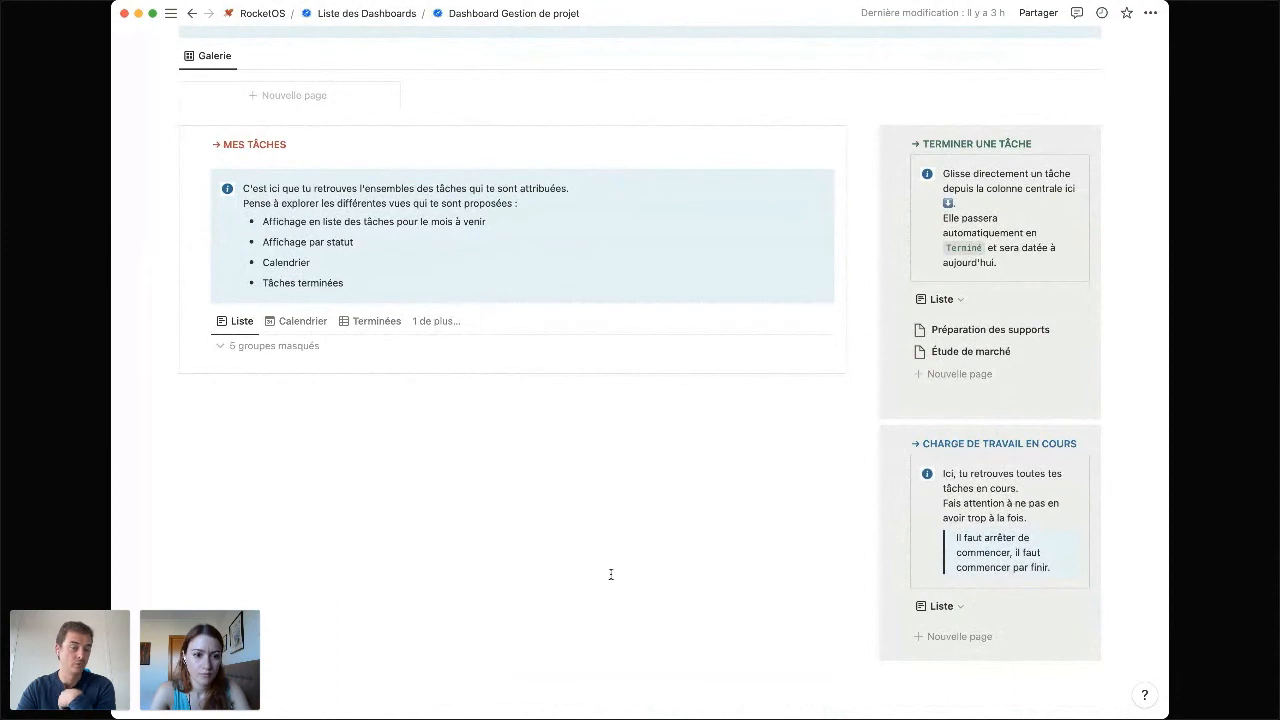
View the "Mes tâches" tasks as "Calendrier", "Terminées" and "Statut", and return to the "Liste" view.
left_click(303, 321)
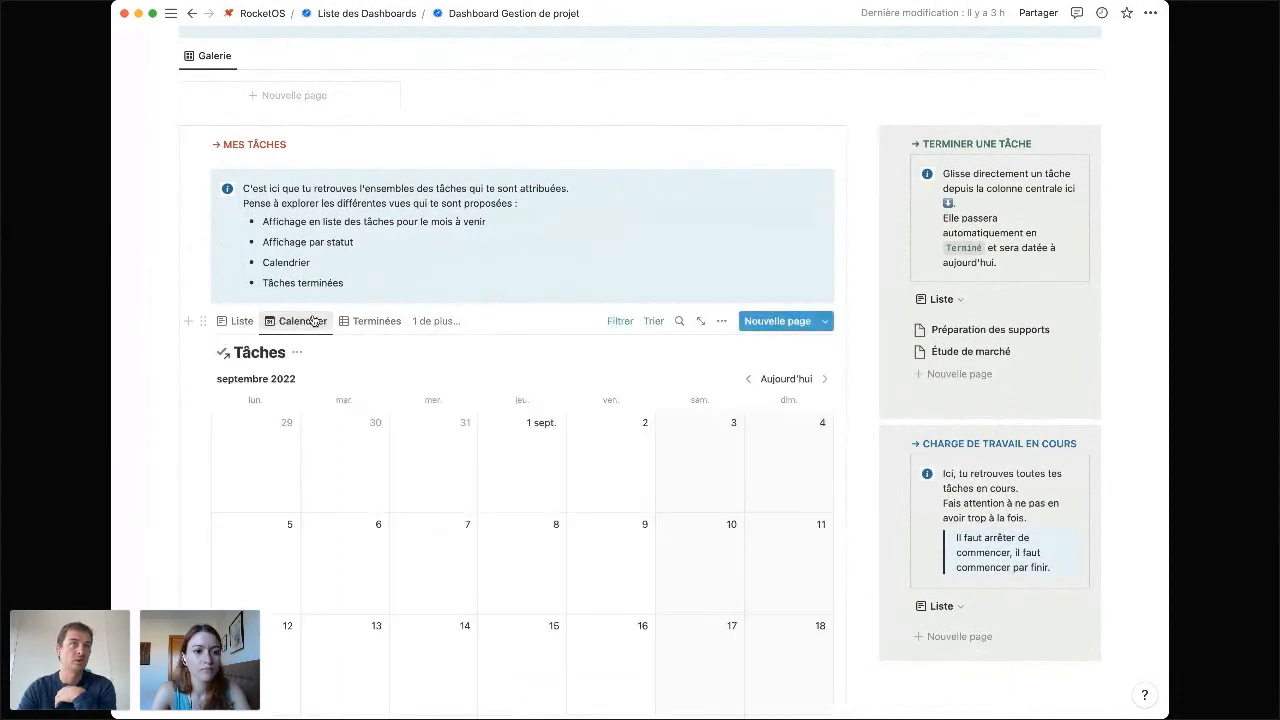
left_click(368, 321)
left_click(447, 321)
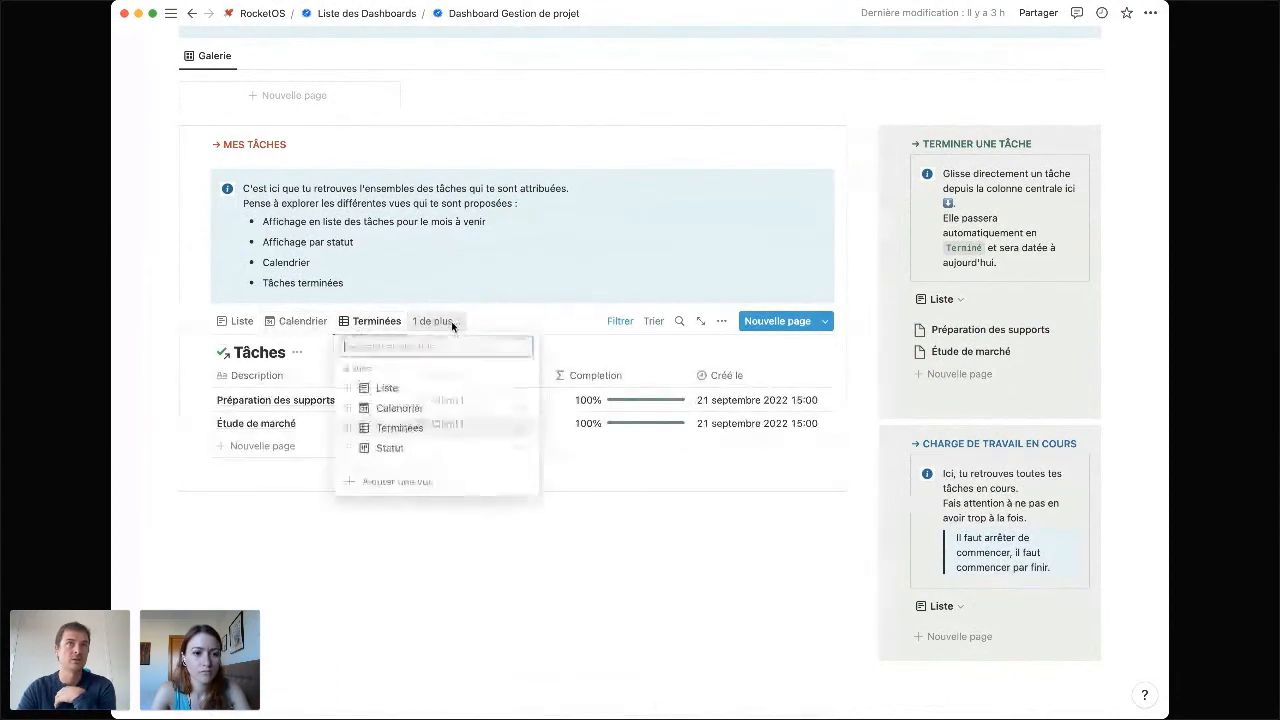
left_click(437, 447)
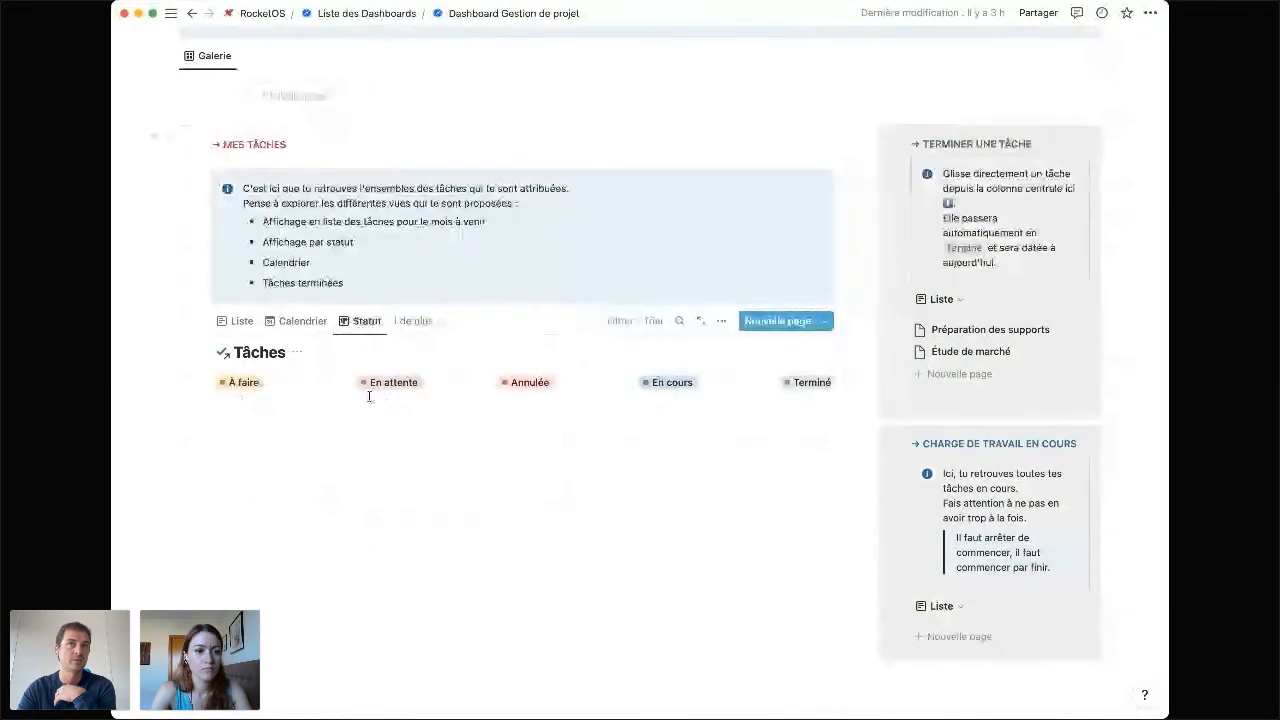
left_click(230, 321)
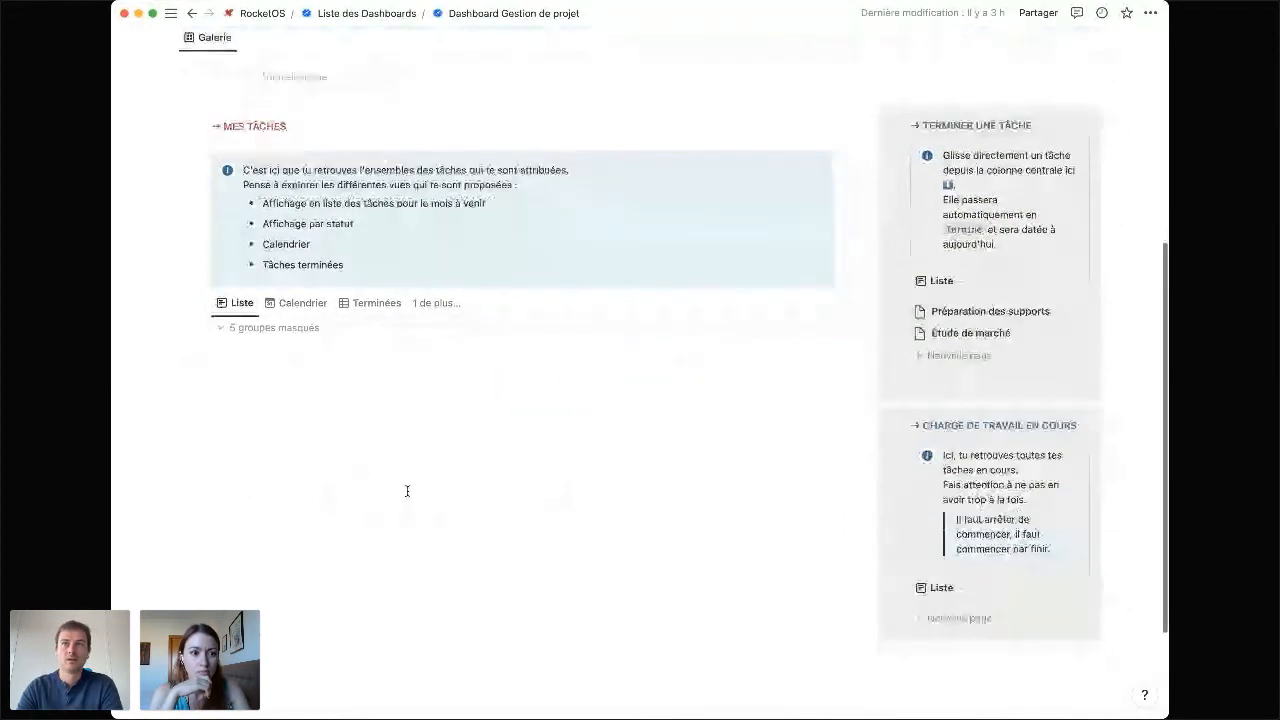
Return to the RocketOS home page and open the "Pieds de page" page.
scroll(405, 489, "up", 5)
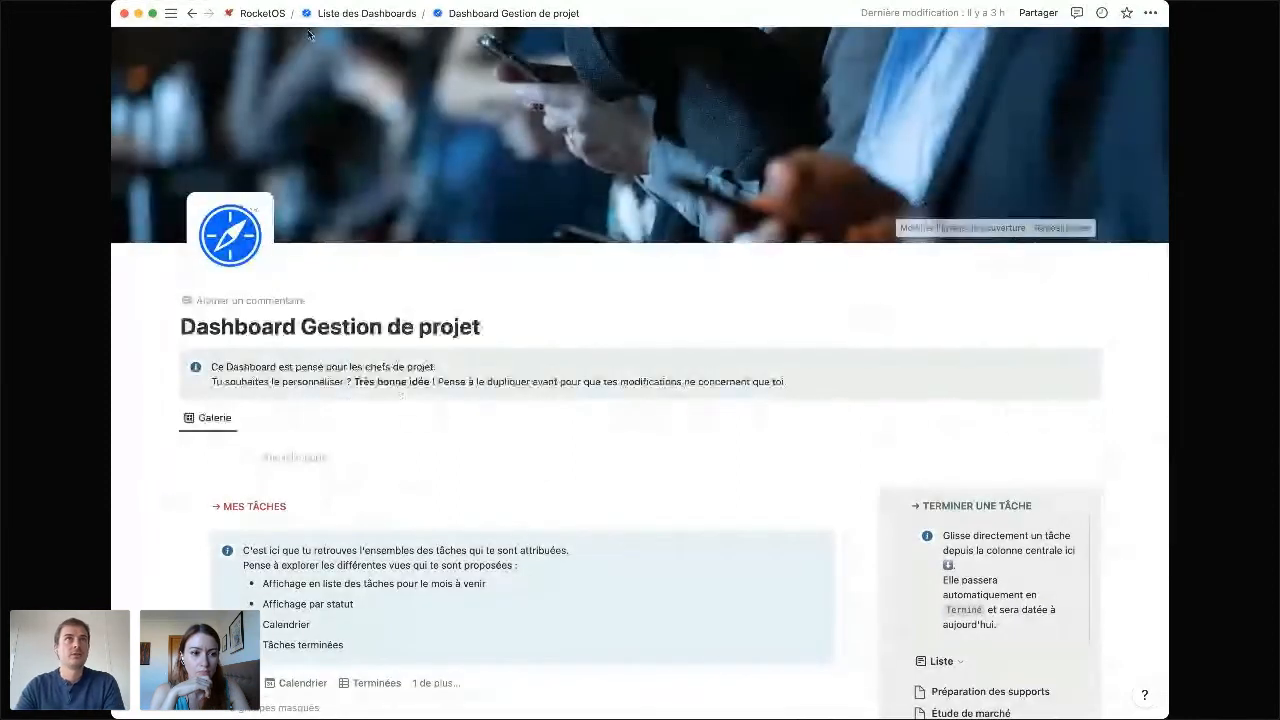
left_click(260, 13)
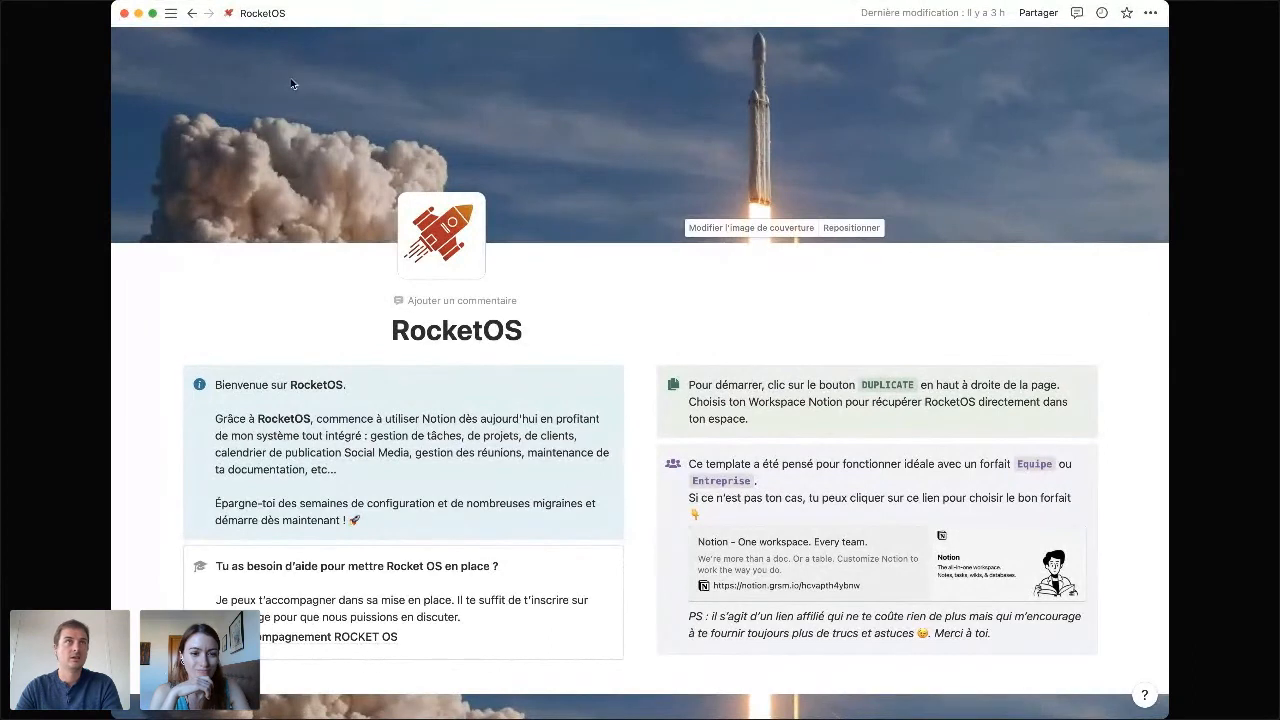
mouse_move(171, 13)
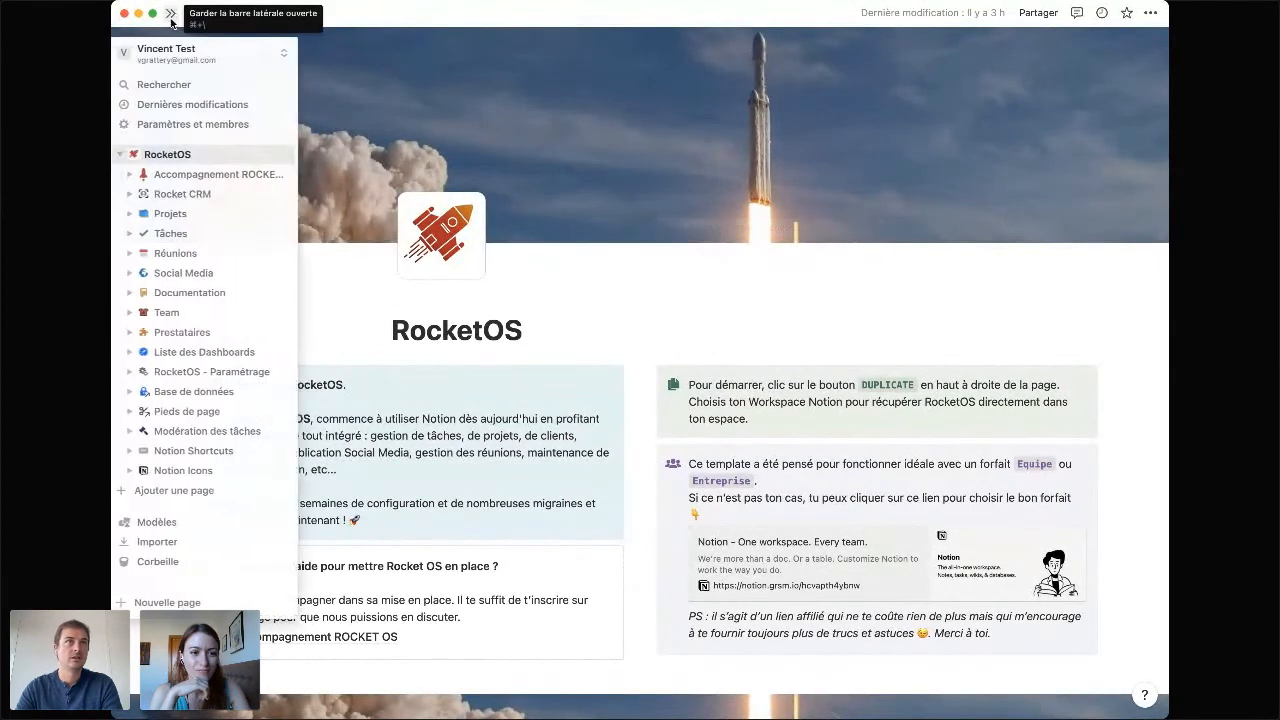
left_click(186, 412)
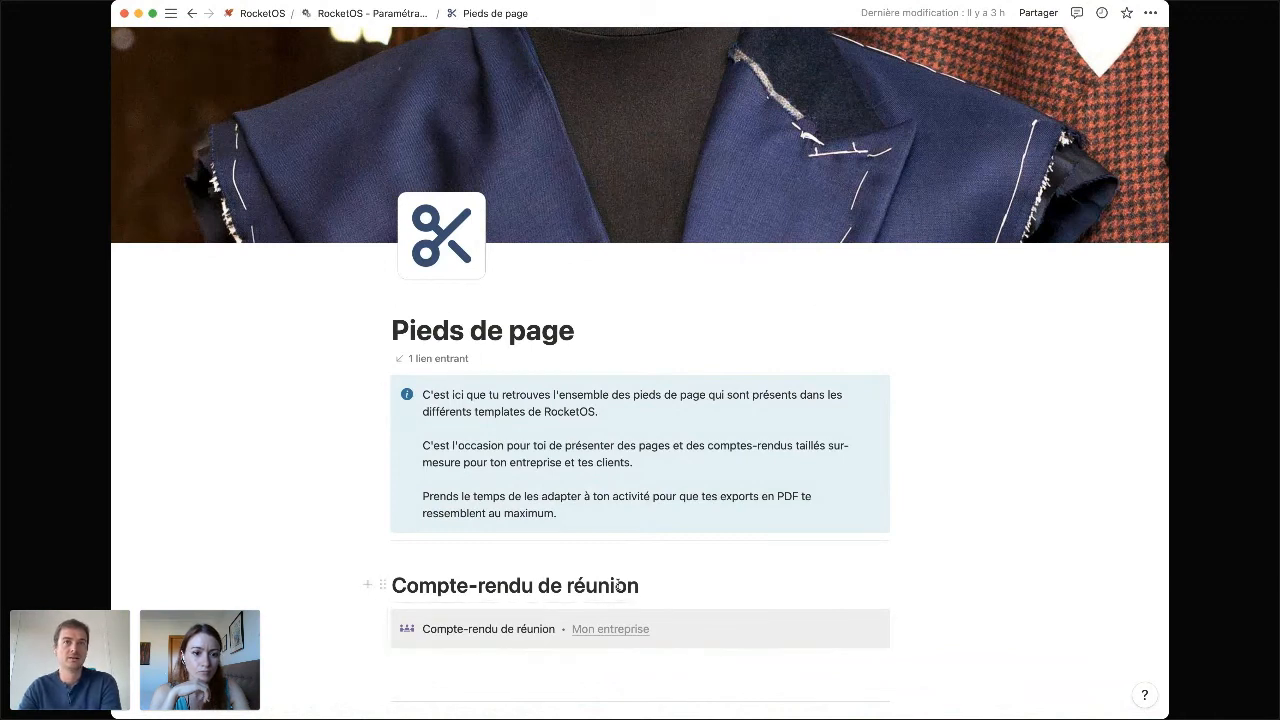
Open "Process publication posts Instagram" in "Documentation" and look through its content down to the footer.
mouse_move(171, 13)
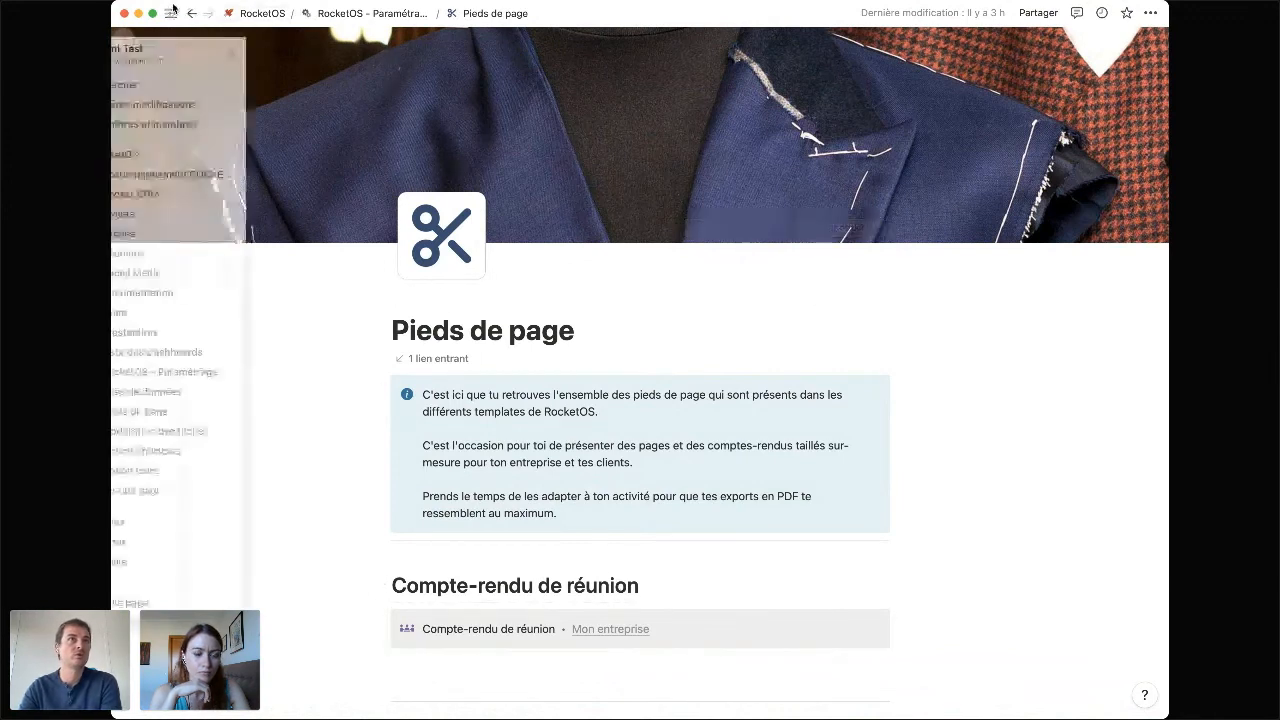
left_click(232, 293)
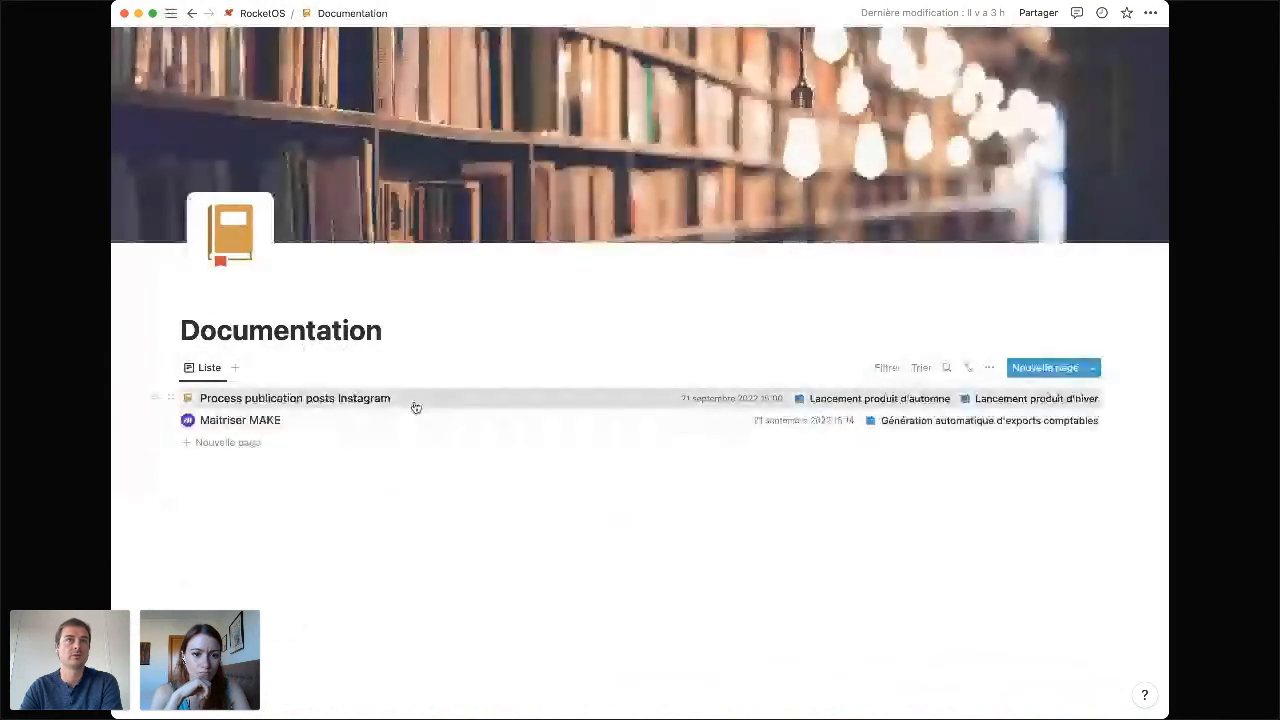
left_click(416, 407)
scroll(817, 521, "down", 5)
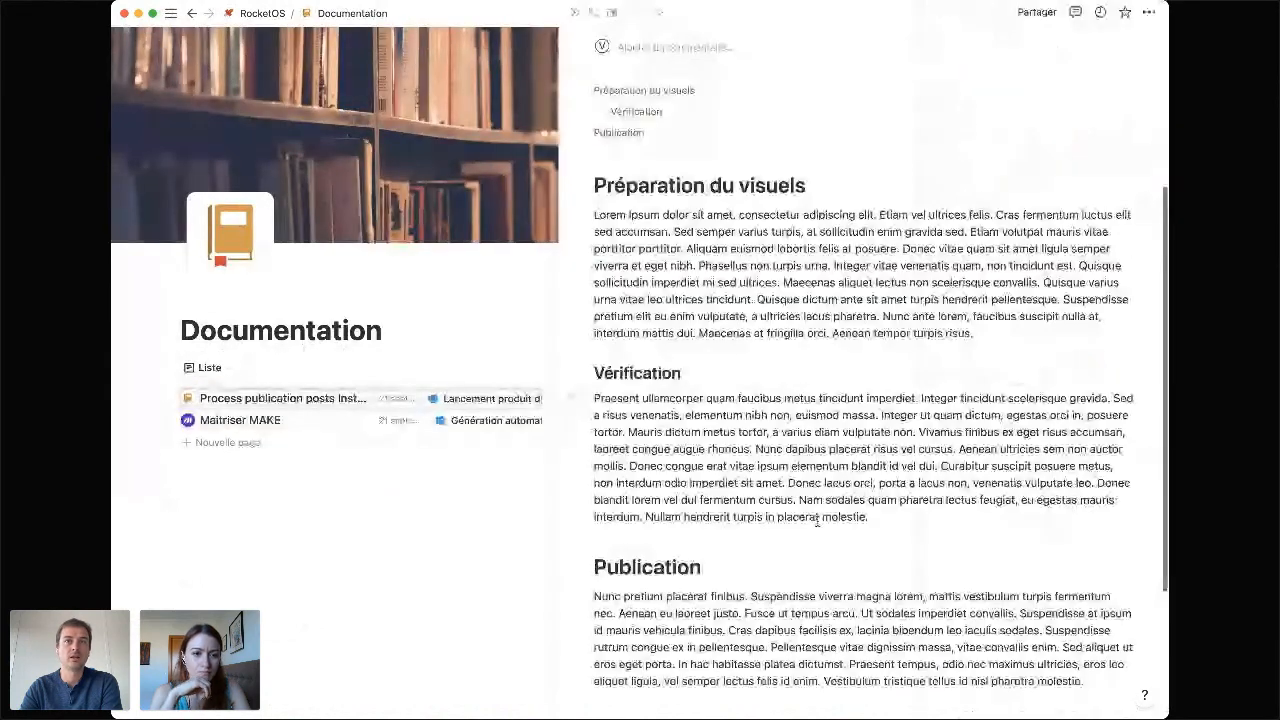
scroll(817, 521, "down", 4)
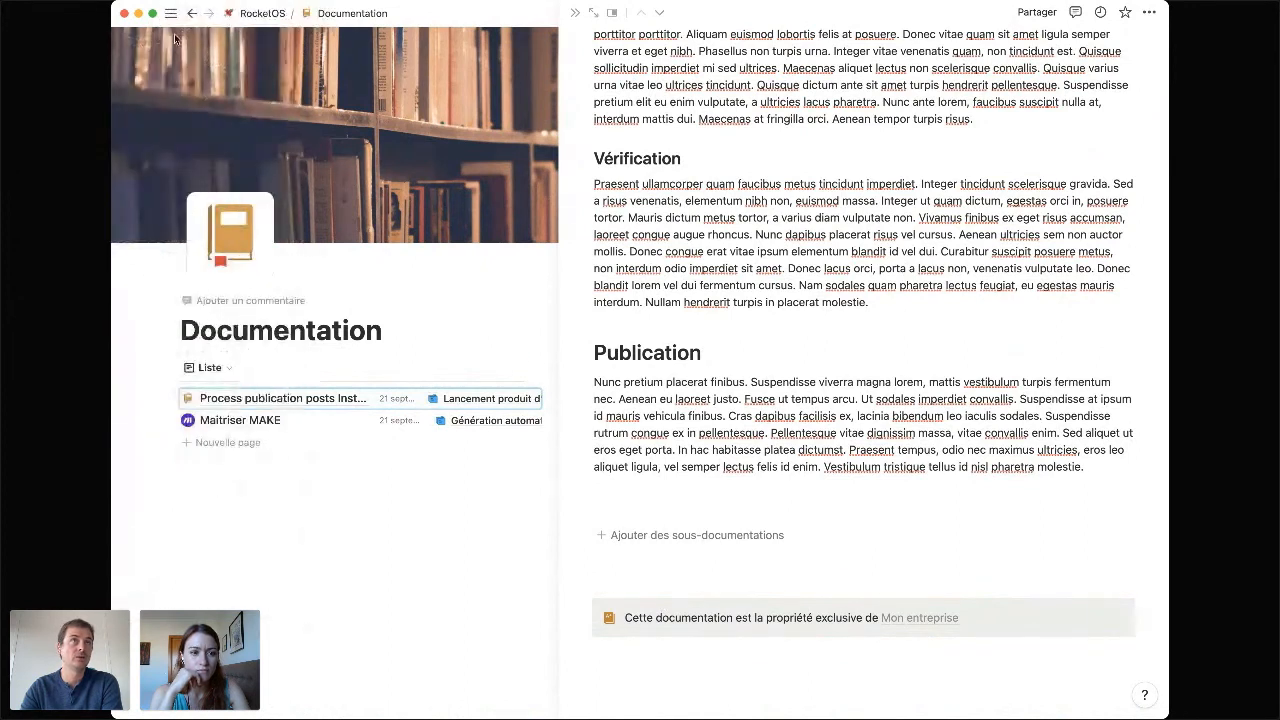
On the "Pieds de page" page, replace "Mon entreprise" with "ACME" in the "Compte-rendu de réunion" footer.
mouse_move(175, 38)
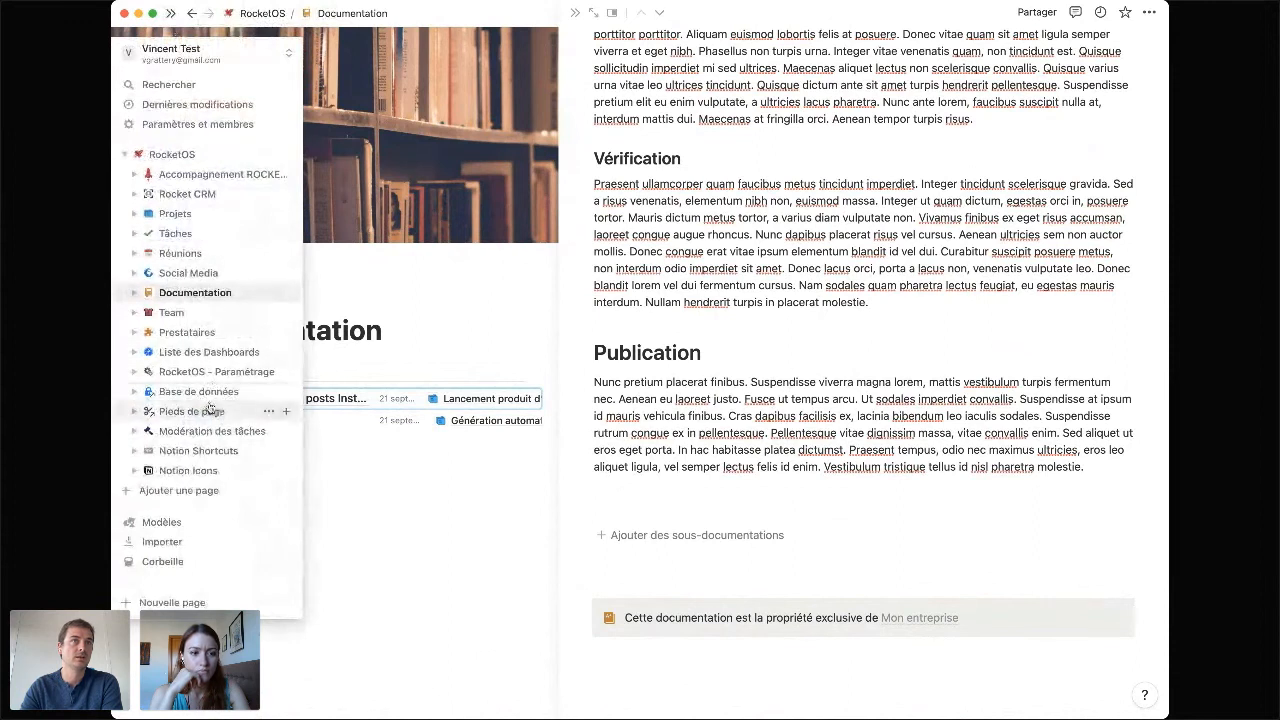
left_click(211, 411)
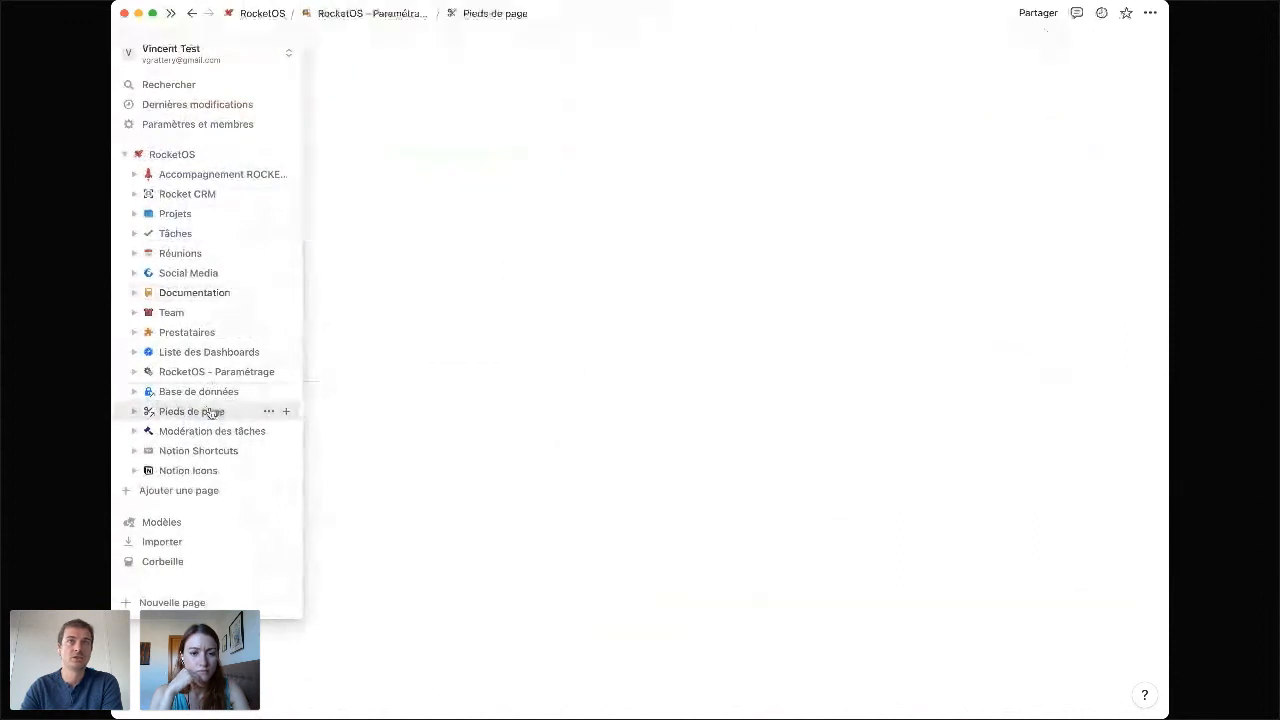
scroll(734, 477, "down", 3)
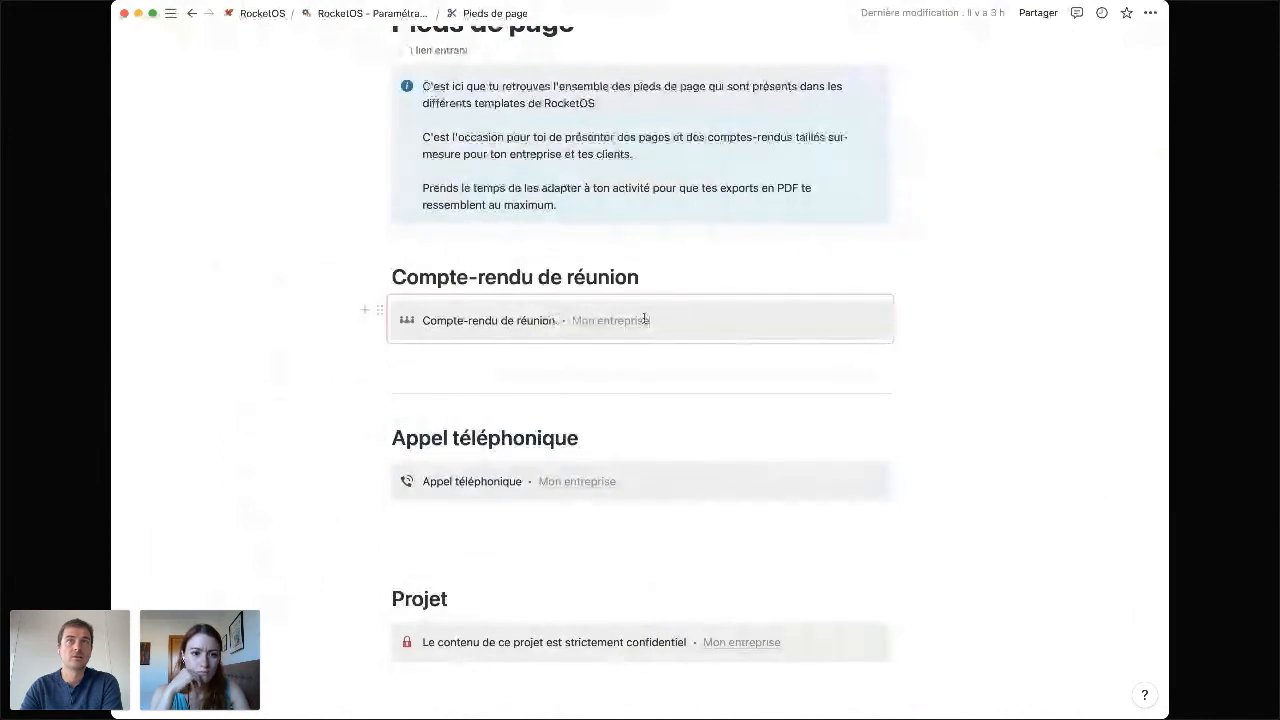
left_click_drag(650, 320, 578, 320)
key("Right")
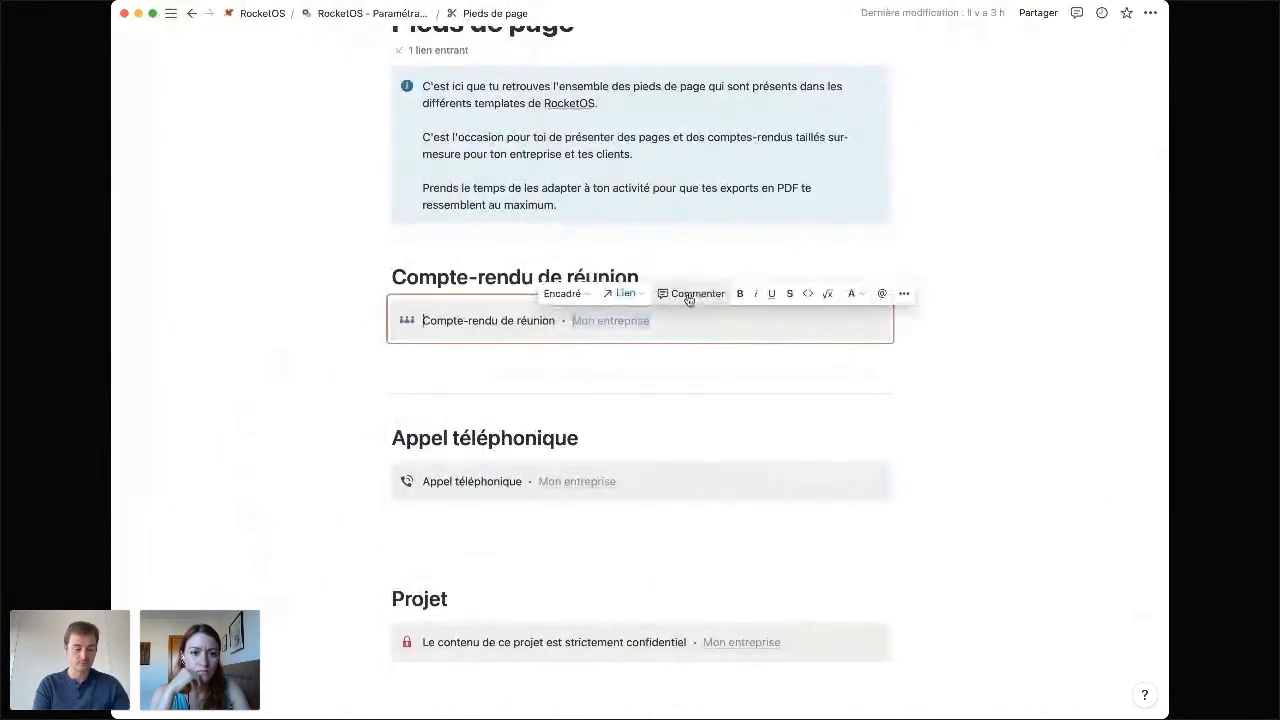
key("BackSpace")
key("BackSpace")
key("BackSpace")
key("BackSpace")
key("BackSpace")
key("BackSpace")
key("BackSpace")
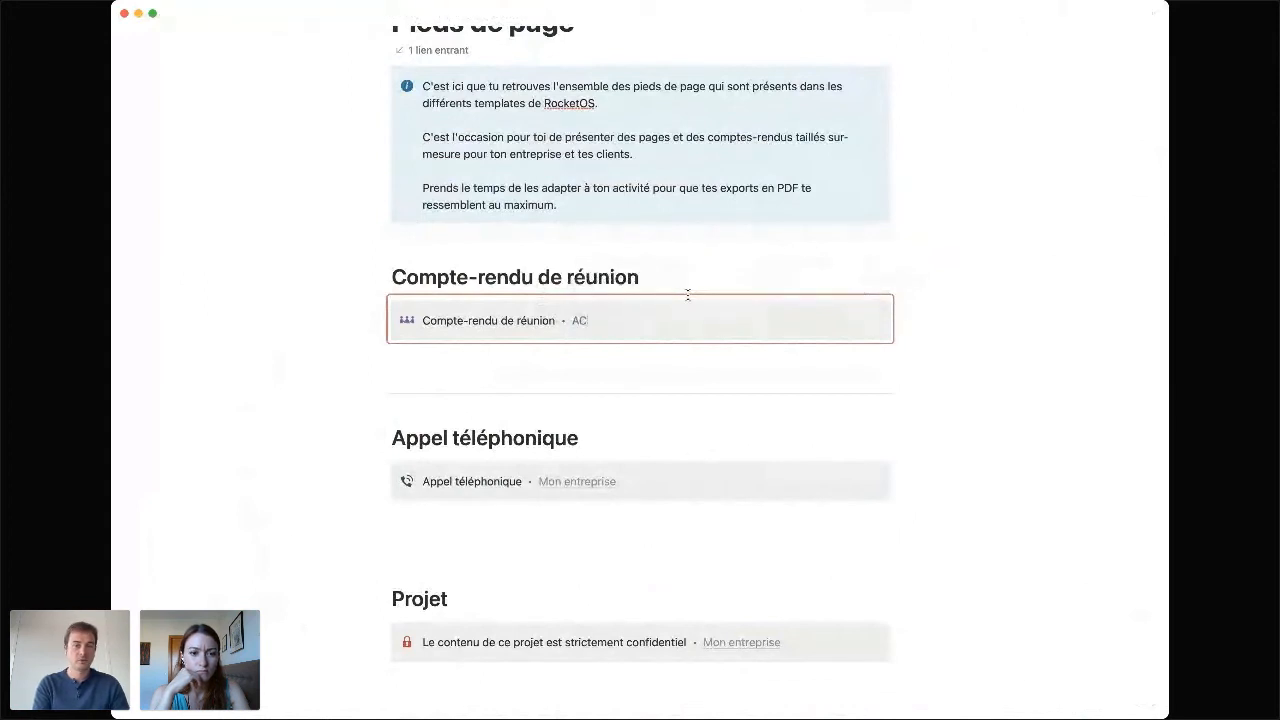
type("E")
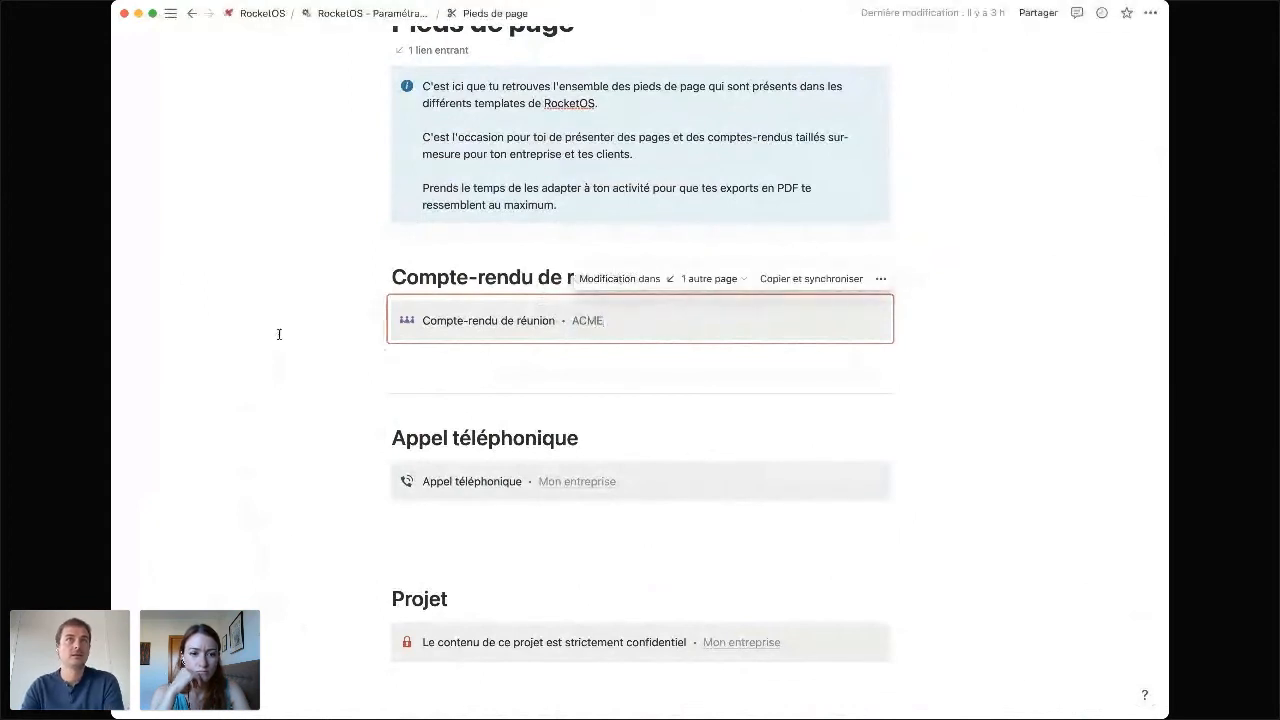
key("Escape")
Open the 8 September "Etat d'avancement" meeting from the "Réunions" calendar and show the footer of its record.
scroll(279, 334, "up", 5)
mouse_move(193, 108)
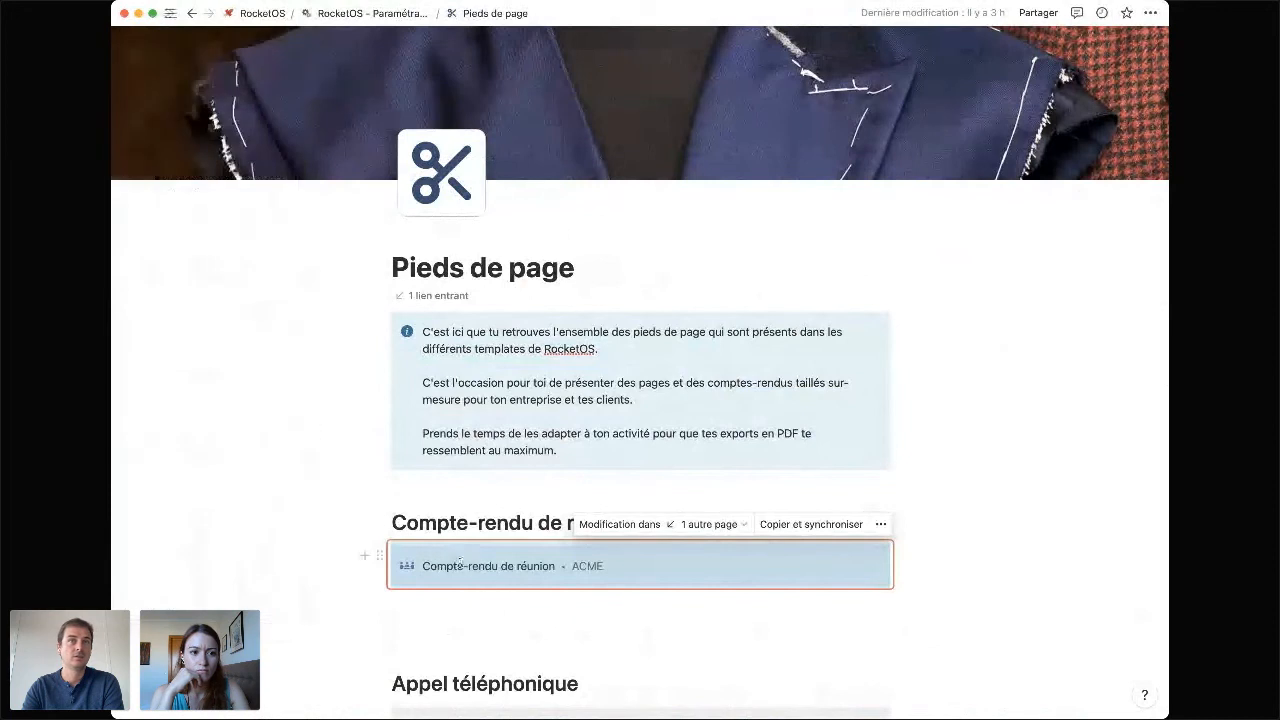
mouse_move(173, 21)
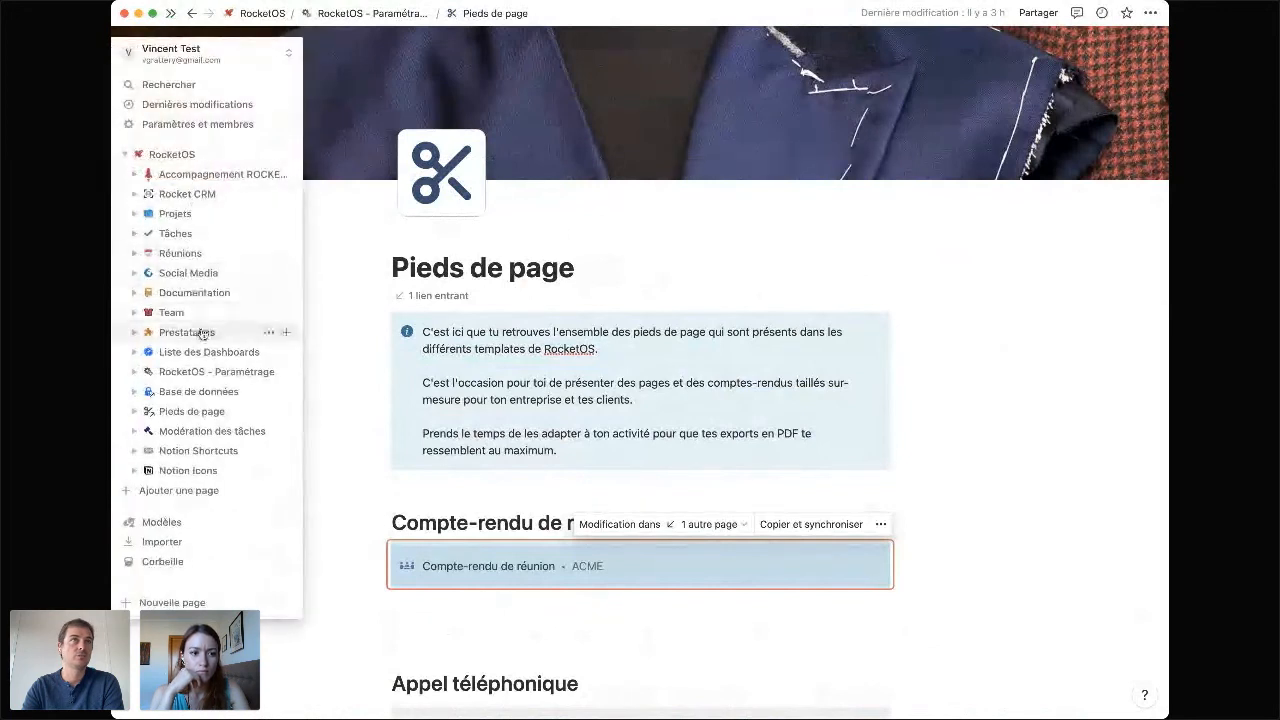
left_click(180, 253)
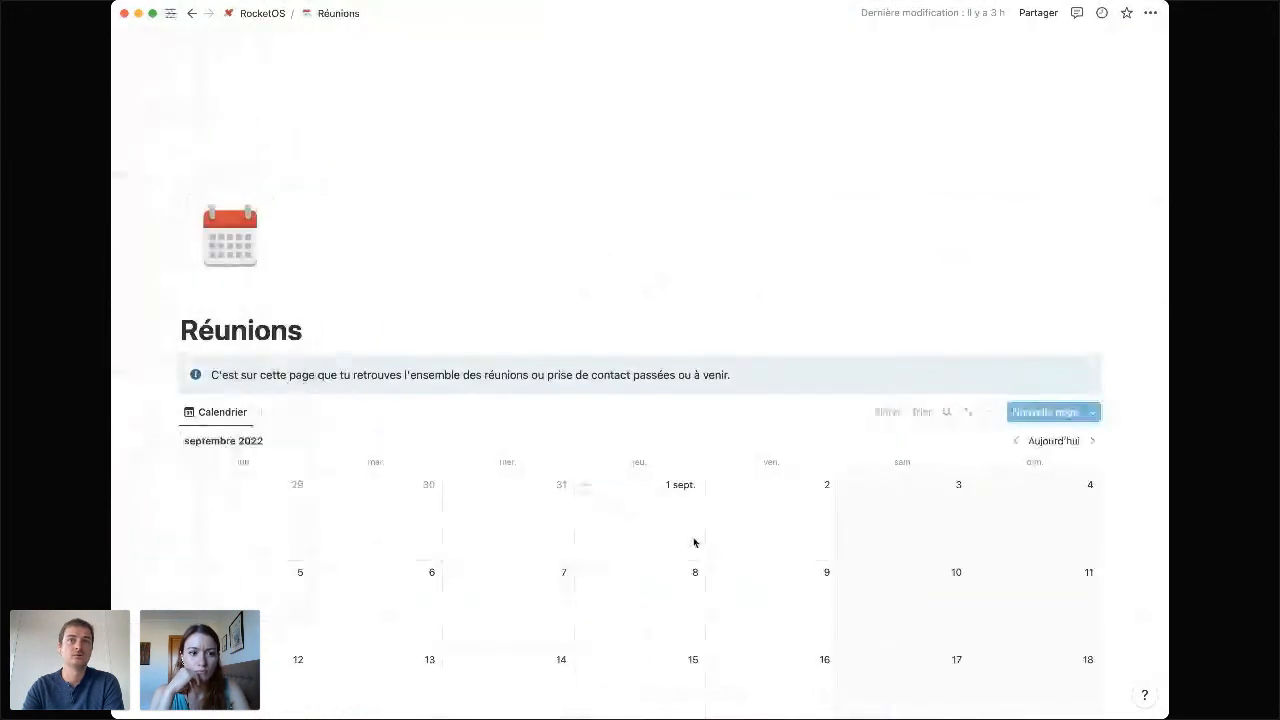
scroll(694, 540, "down", 5)
left_click(642, 345)
scroll(660, 360, "down", 6)
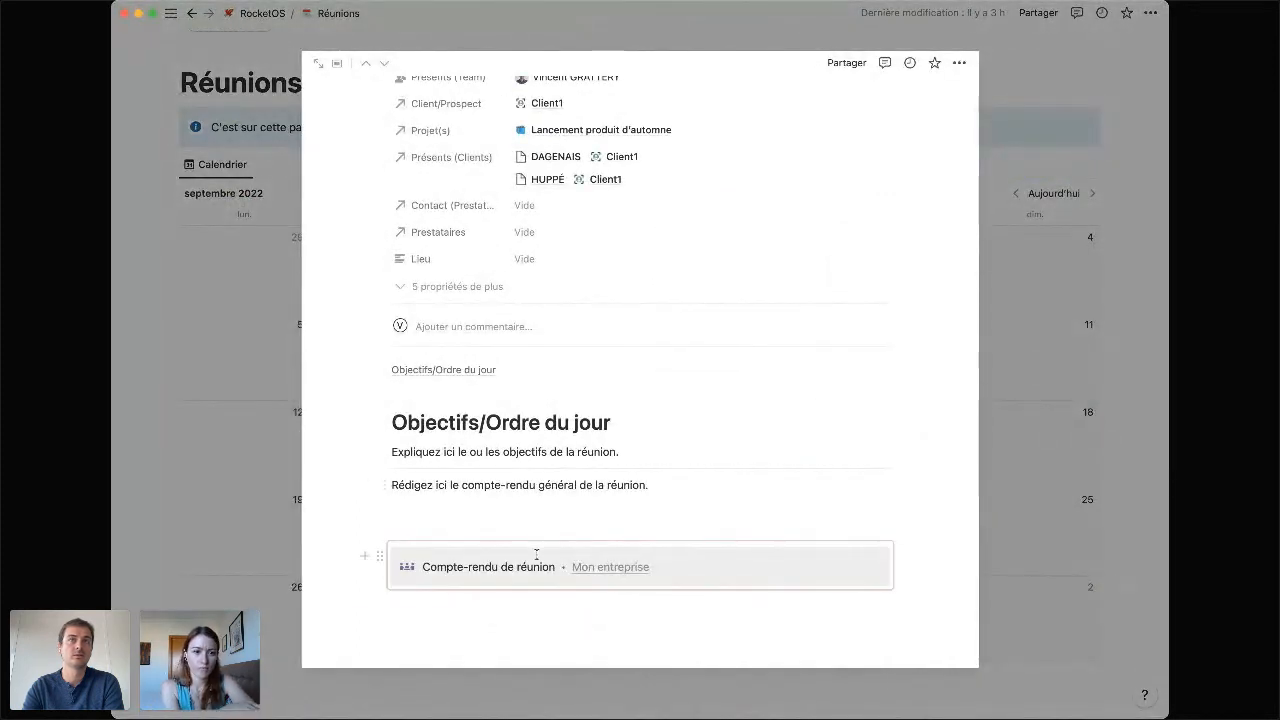
Try replacing "Mon entreprise" with "ACME" in this meeting's footer, undo the edits and close the record.
mouse_move(623, 567)
left_click_drag(623, 567, 572, 567)
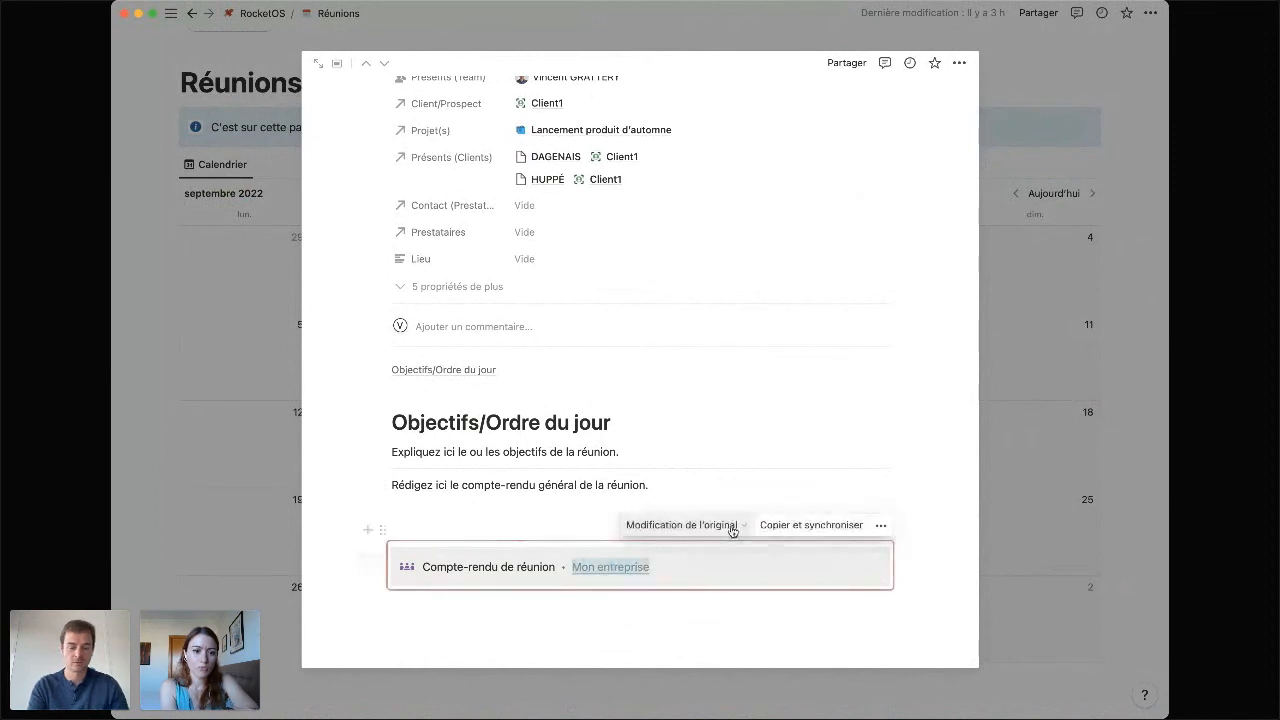
key("BackSpace")
type("ACME")
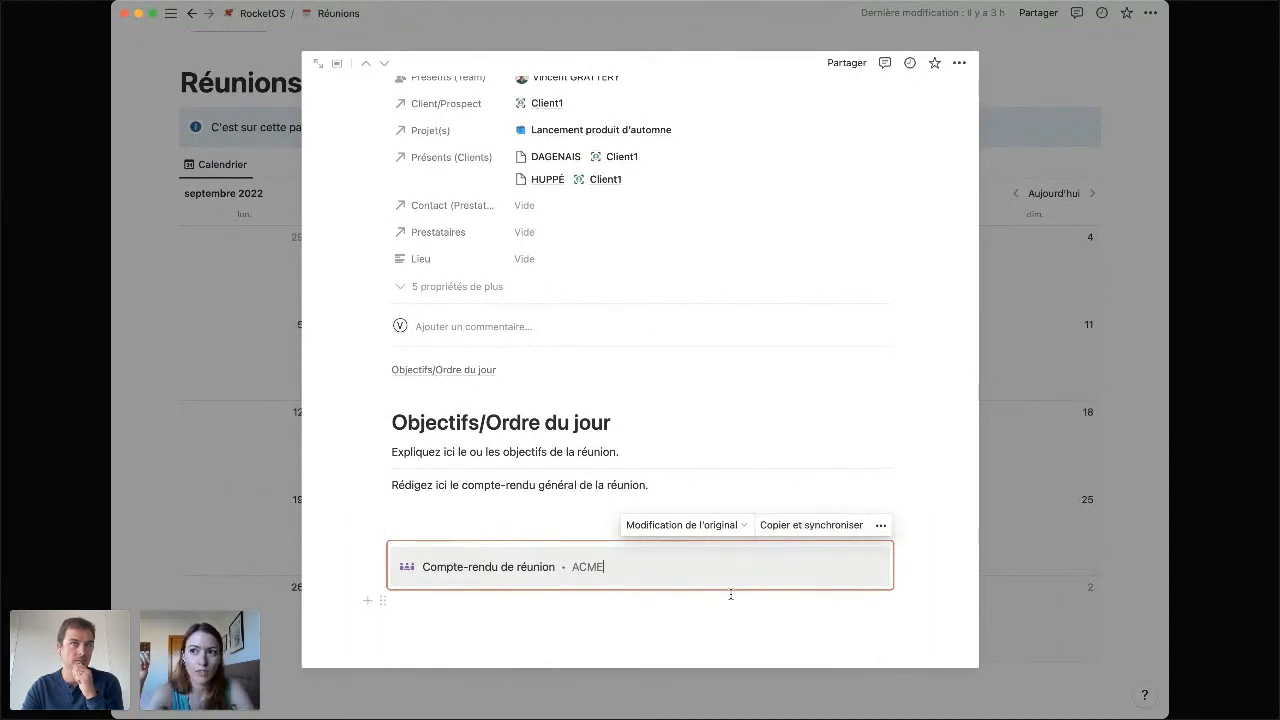
left_click_drag(906, 544, 825, 567)
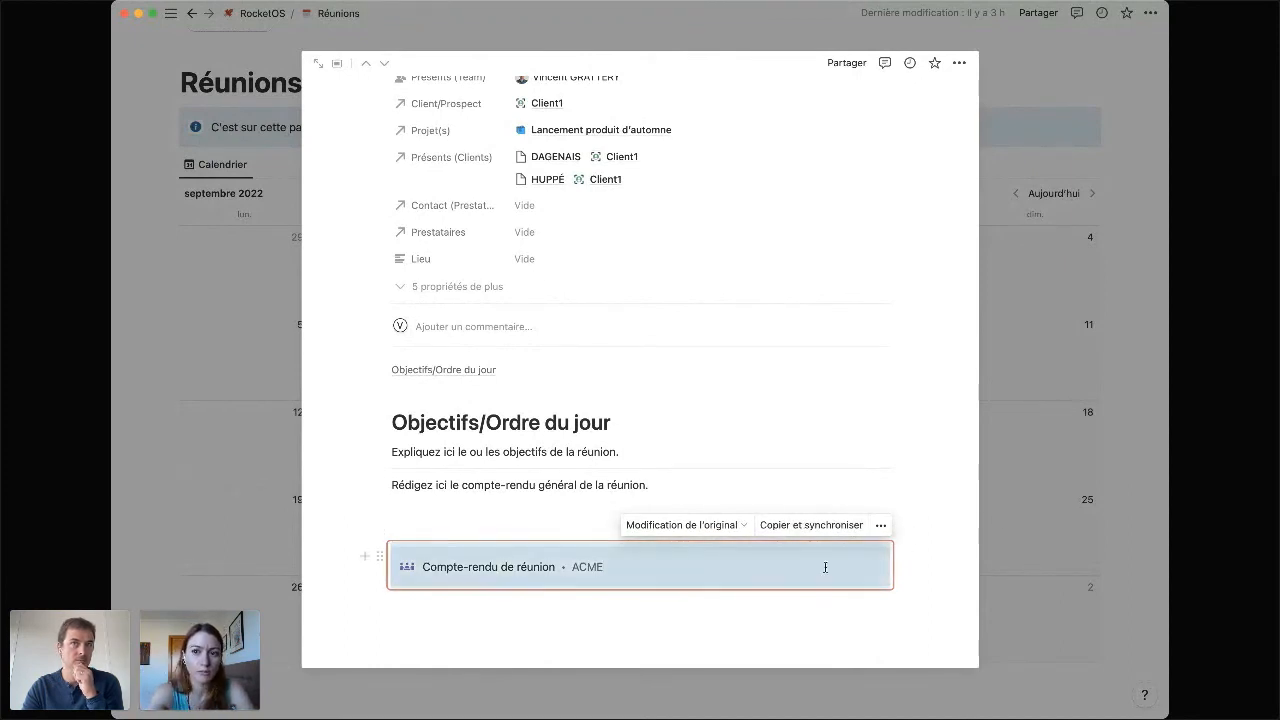
key("BackSpace")
key("BackSpace")
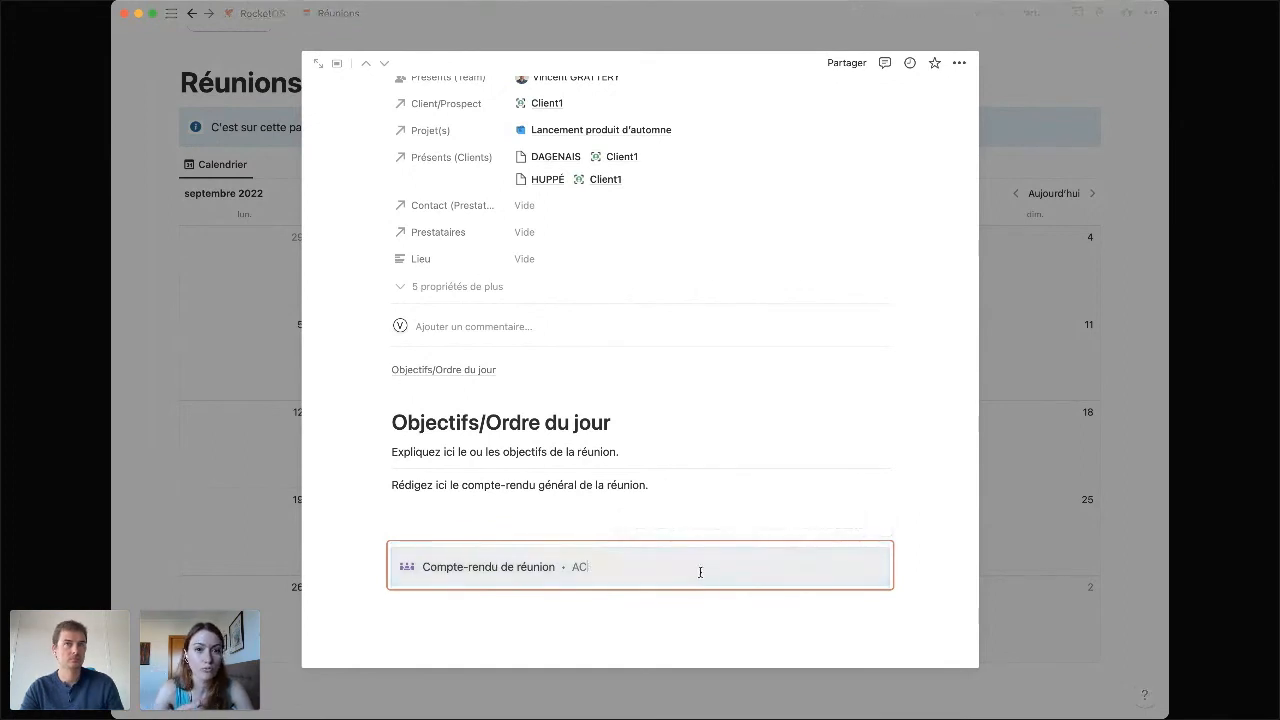
key("super+z")
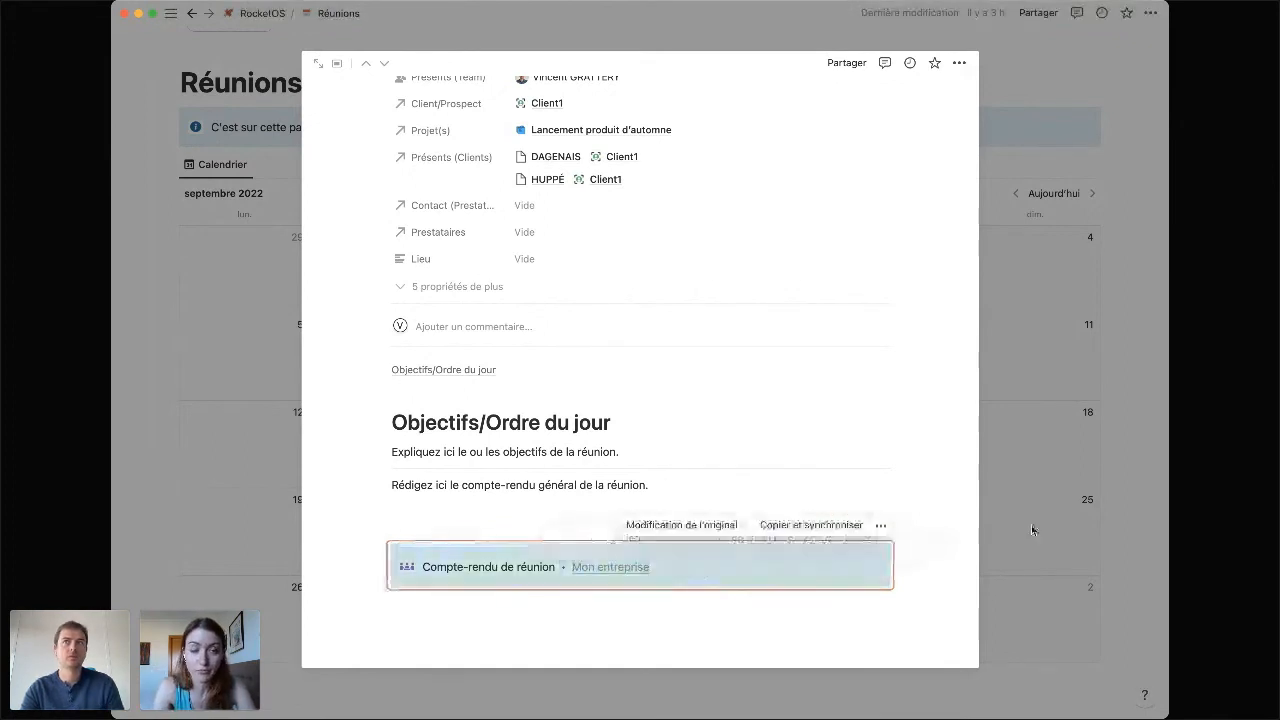
left_click(1031, 525)
Create a new meeting from "Template réunion", check its footer and close its record.
left_click(1070, 166)
scroll(537, 397, "down", 2)
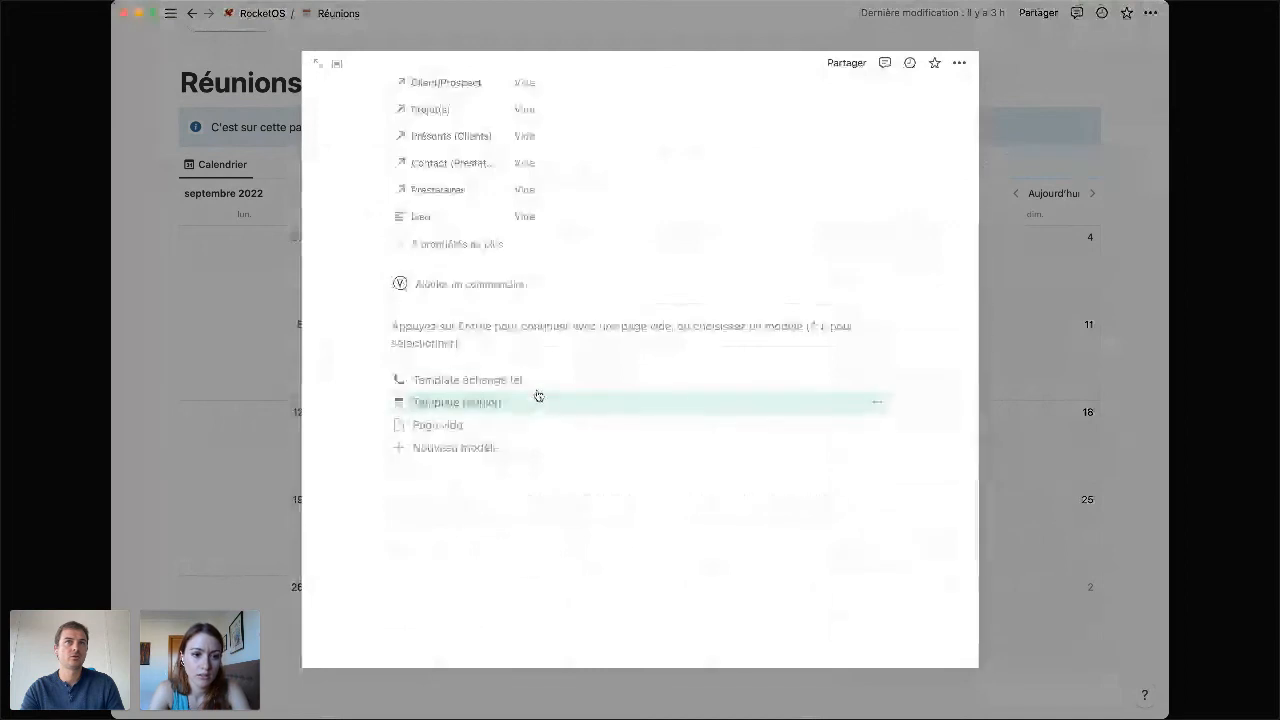
left_click(514, 409)
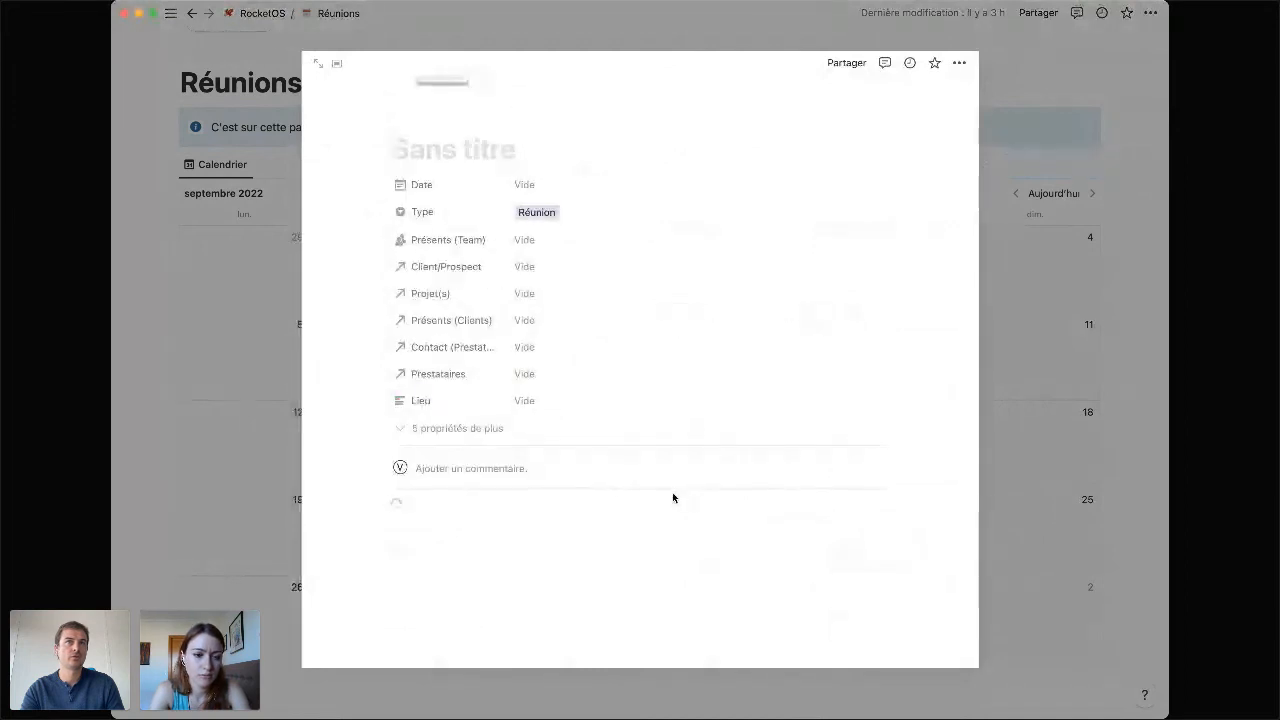
scroll(640, 517, "down", 3)
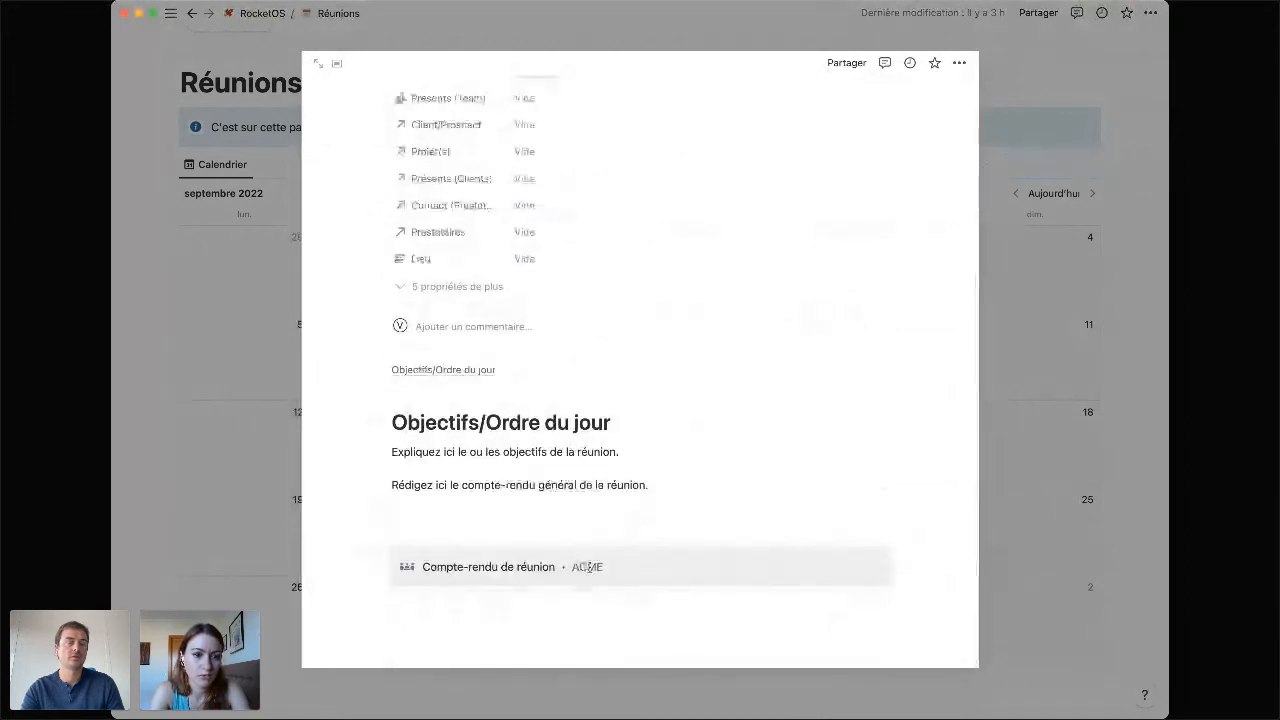
left_click(246, 537)
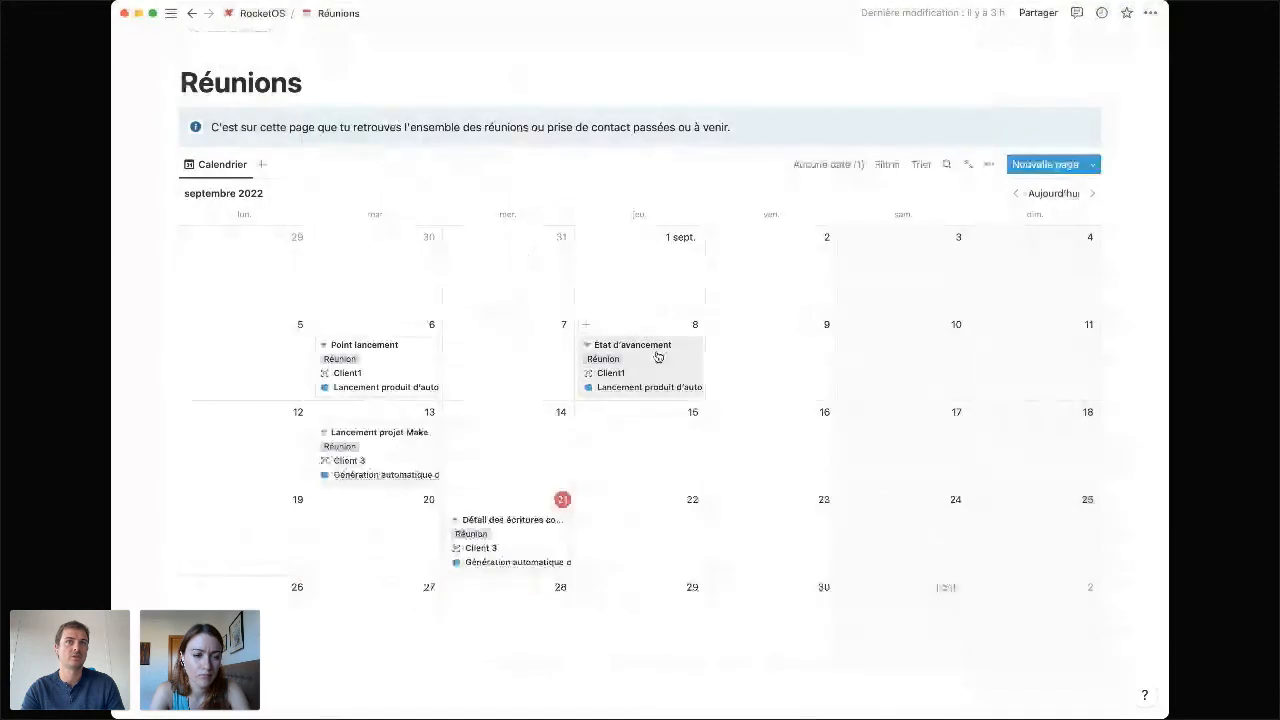
Reopen the 8 September "Etat d'avancement" meeting, check the footer of its record and close it.
left_click(658, 359)
scroll(657, 357, "down", 5)
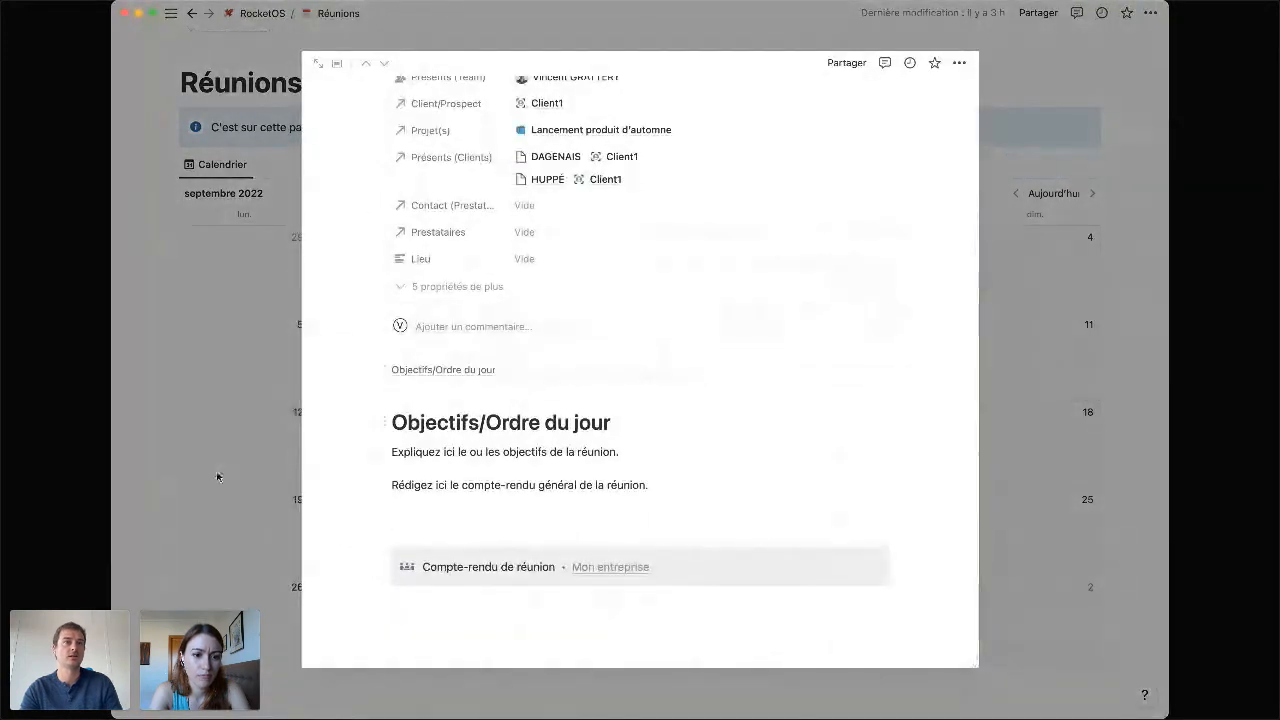
left_click(250, 454)
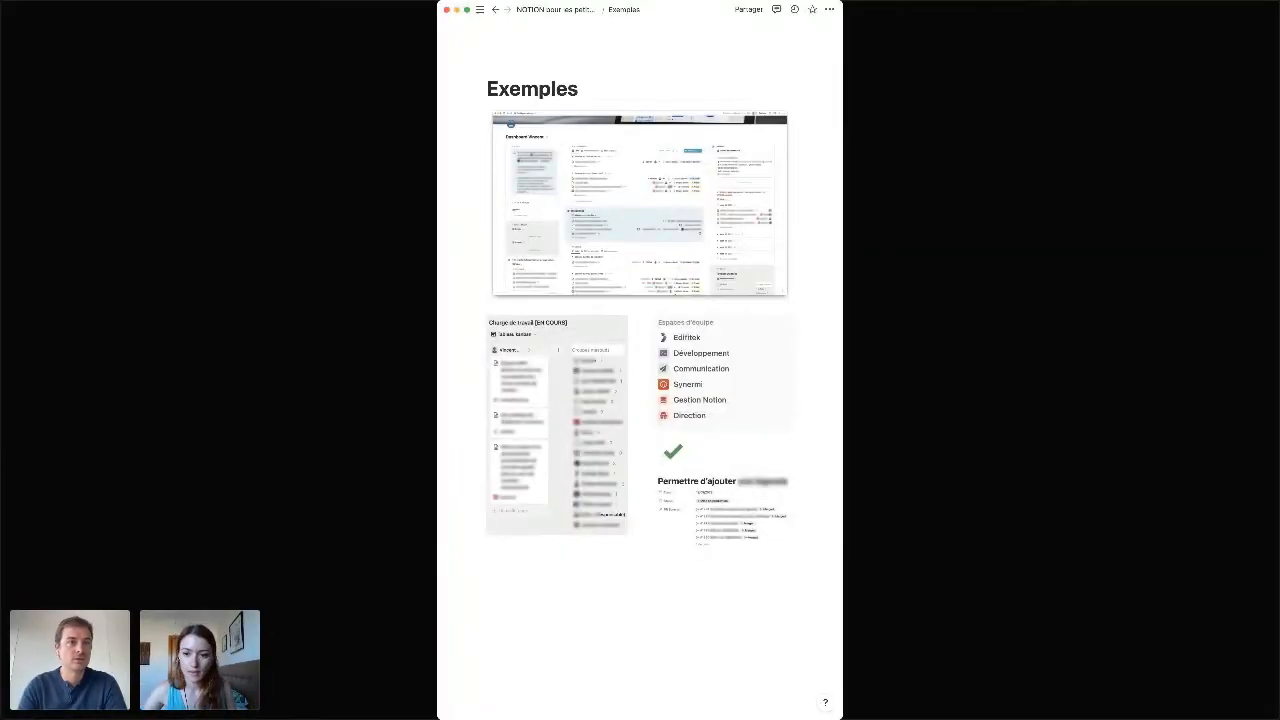
Widen the window of the "Exemples" page and view its dashboard screenshot full size at 150%.
left_click_drag(839, 714, 1115, 715)
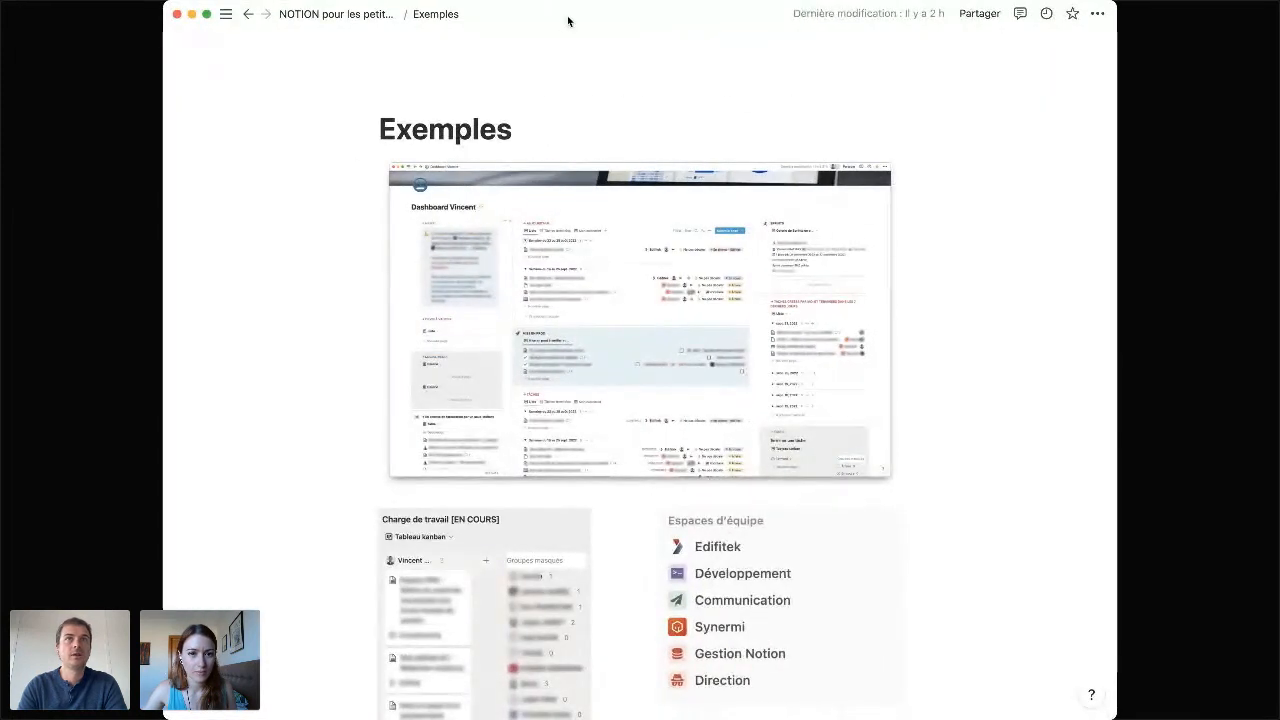
left_click(612, 249)
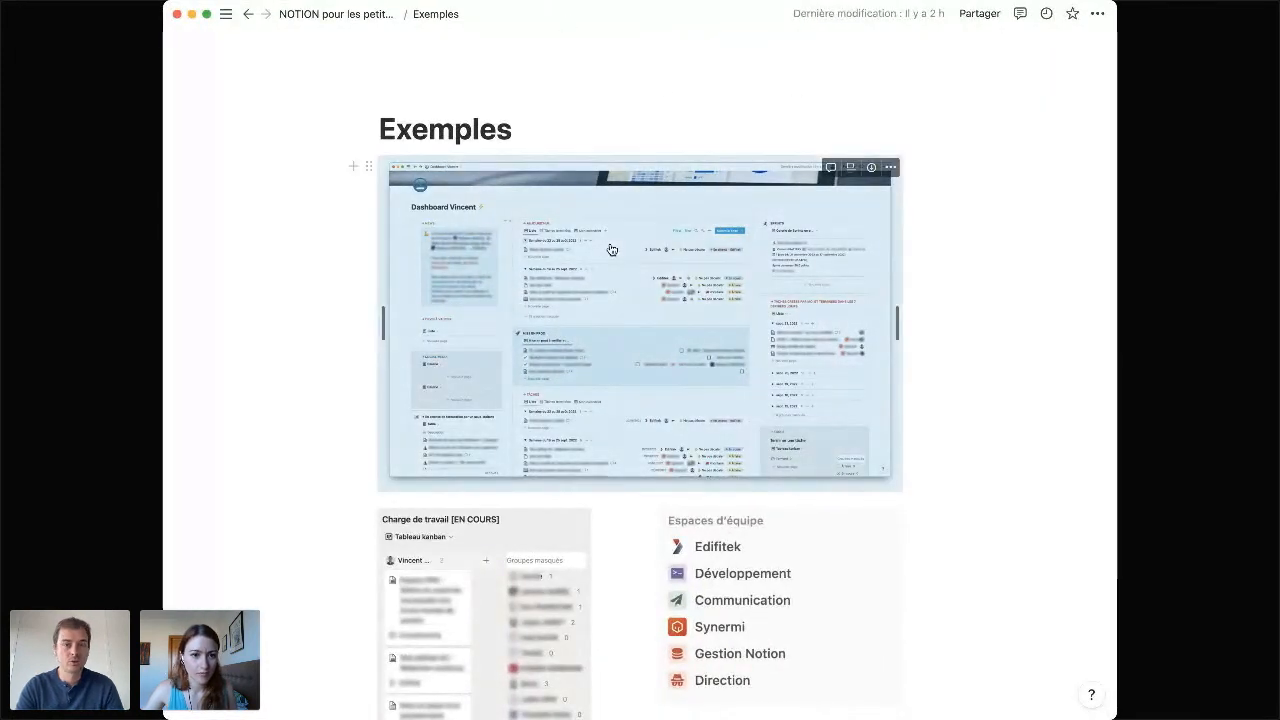
left_click(620, 306)
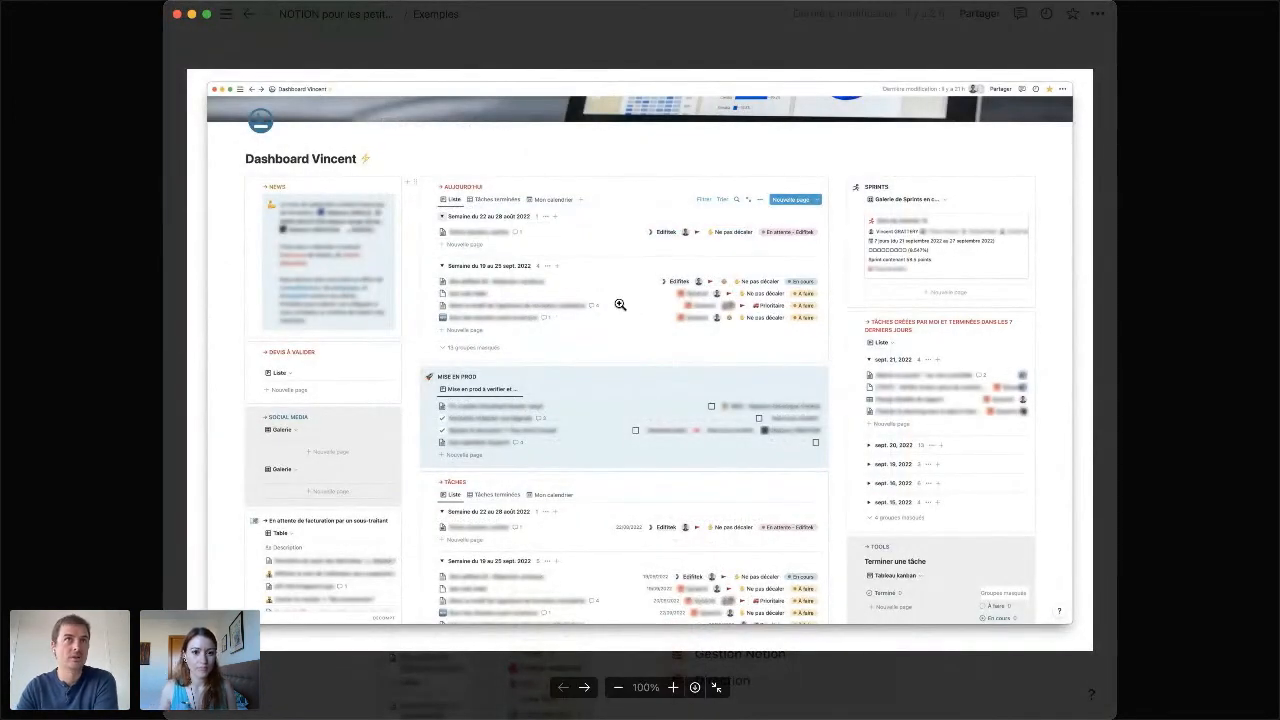
left_click(310, 272)
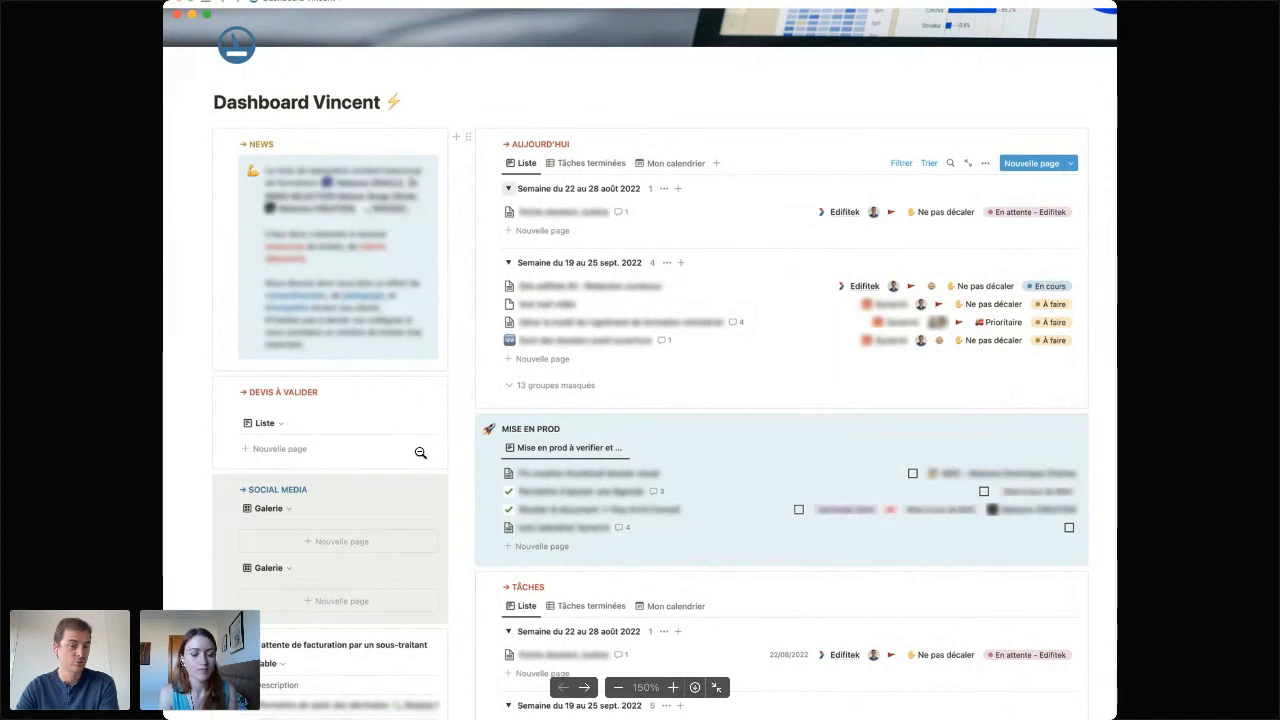
Examine the dashboard screenshot's news, quotes, social media, "Aujourd'hui", "Mise en prod" and "Tâches" sections.
scroll(326, 491, "down", 3)
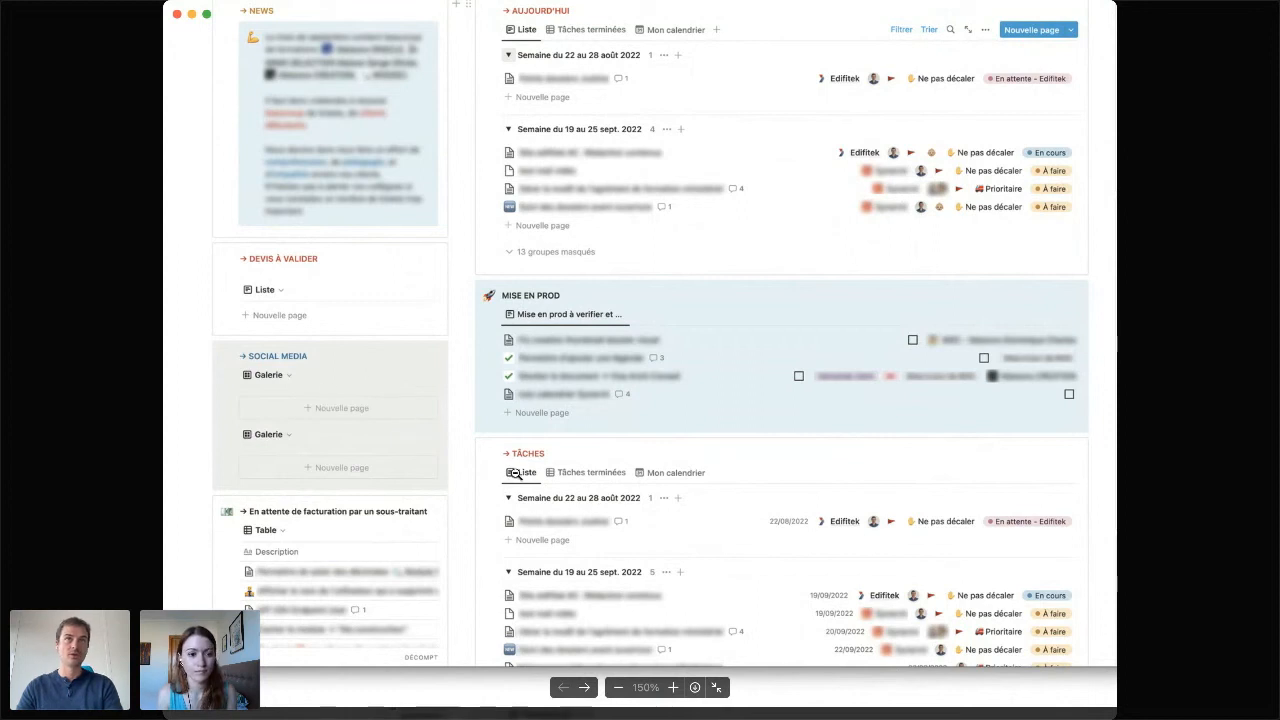
scroll(515, 474, "up", 3)
scroll(520, 472, "down", 2)
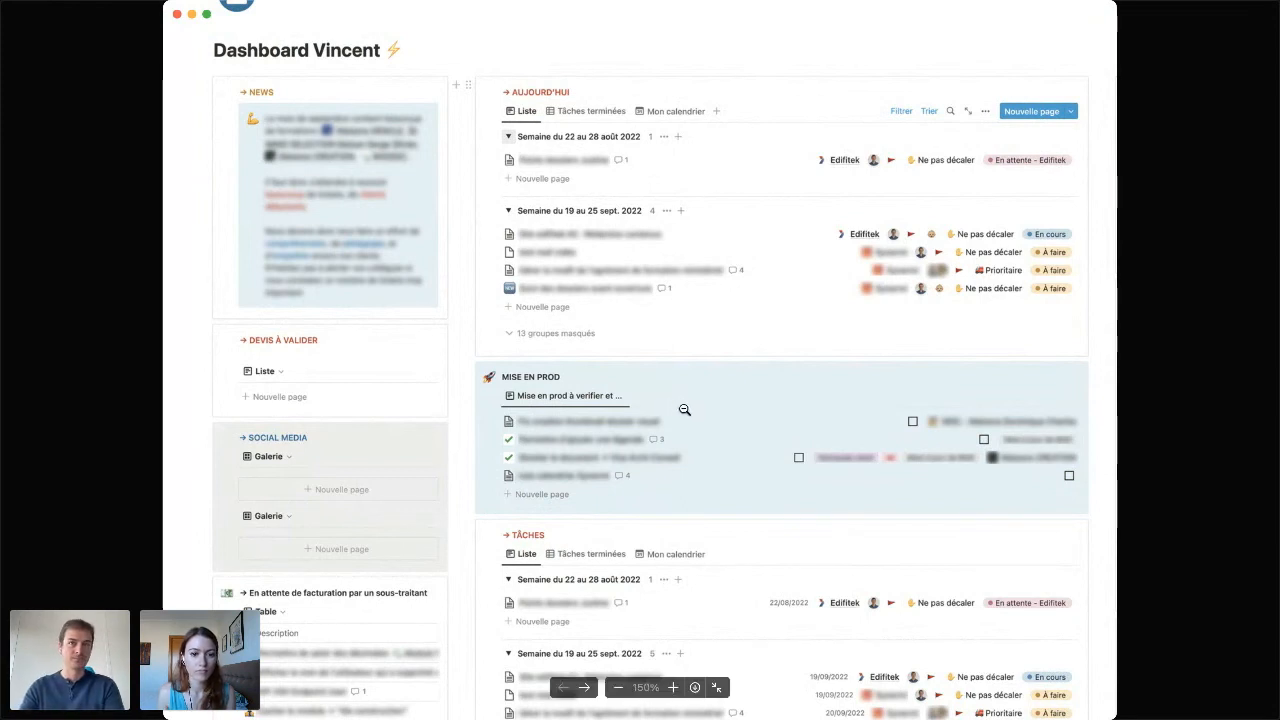
scroll(700, 420, "down", 3)
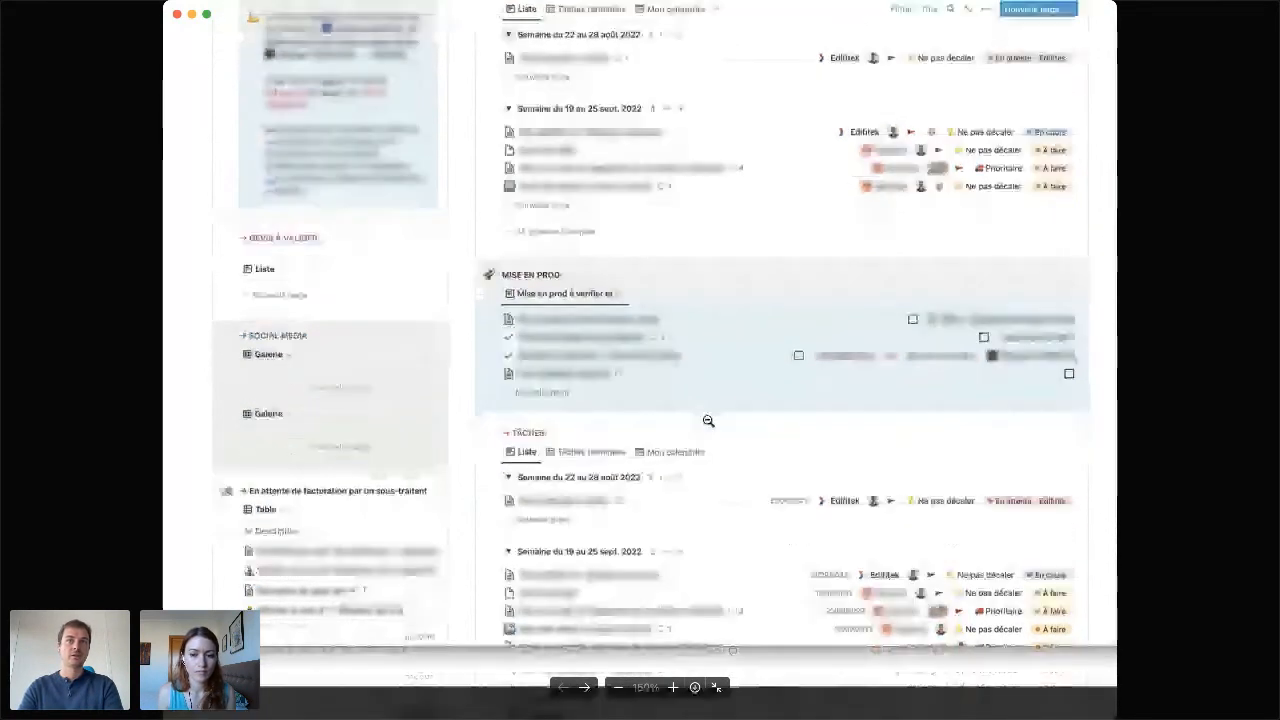
scroll(720, 430, "down", 2)
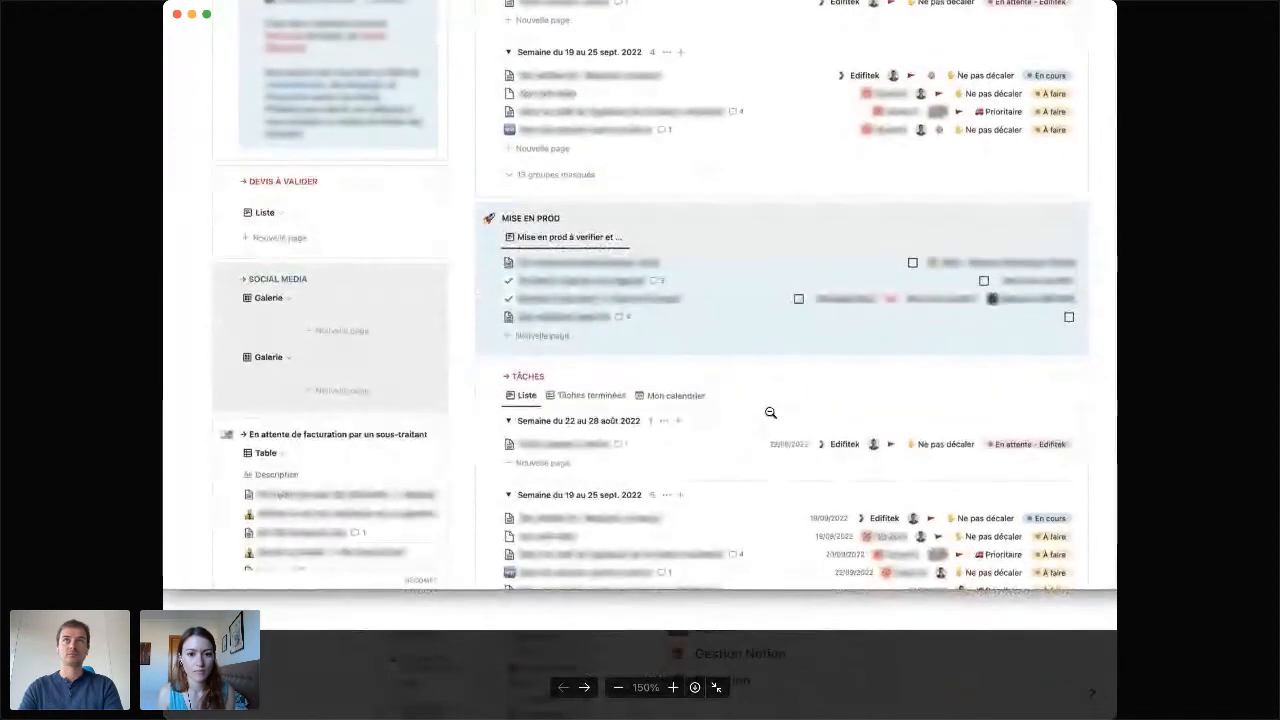
scroll(800, 450, "up", 3)
scroll(862, 506, "up", 4)
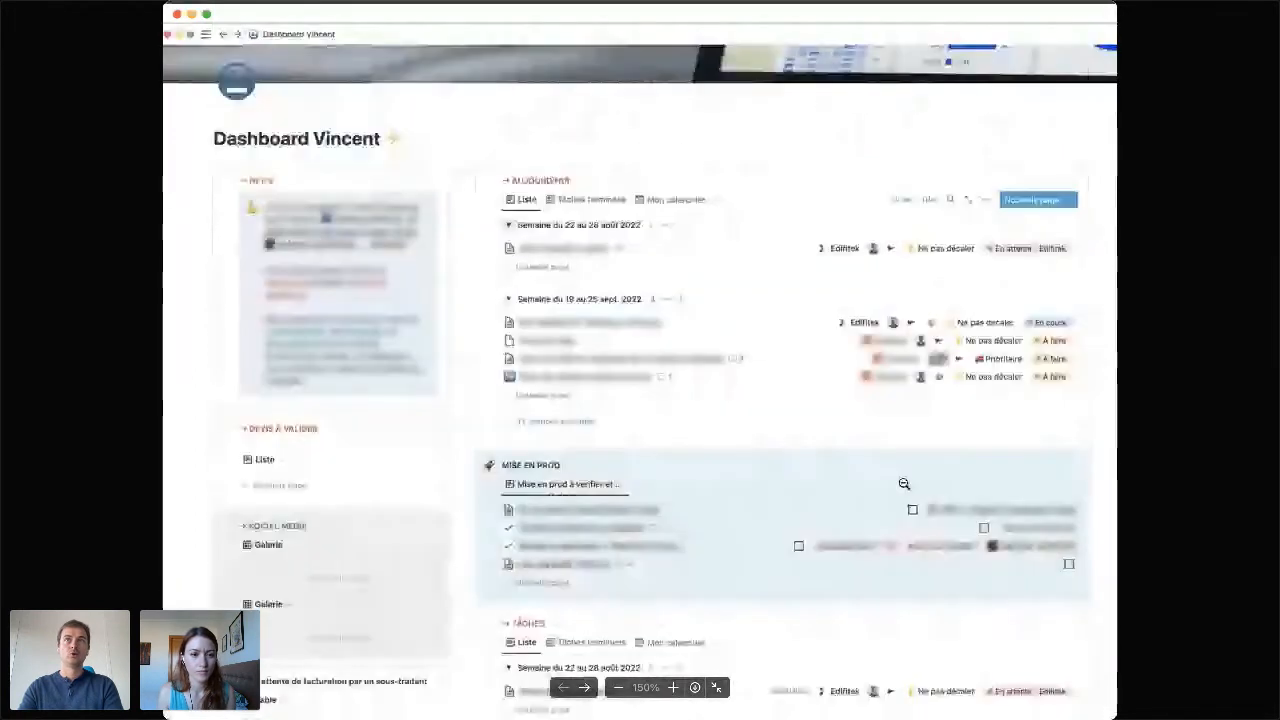
Examine the dashboard screenshot's sprints and recently completed tasks sections, then return to the "Exemples" page.
left_click(969, 246)
left_click(969, 246)
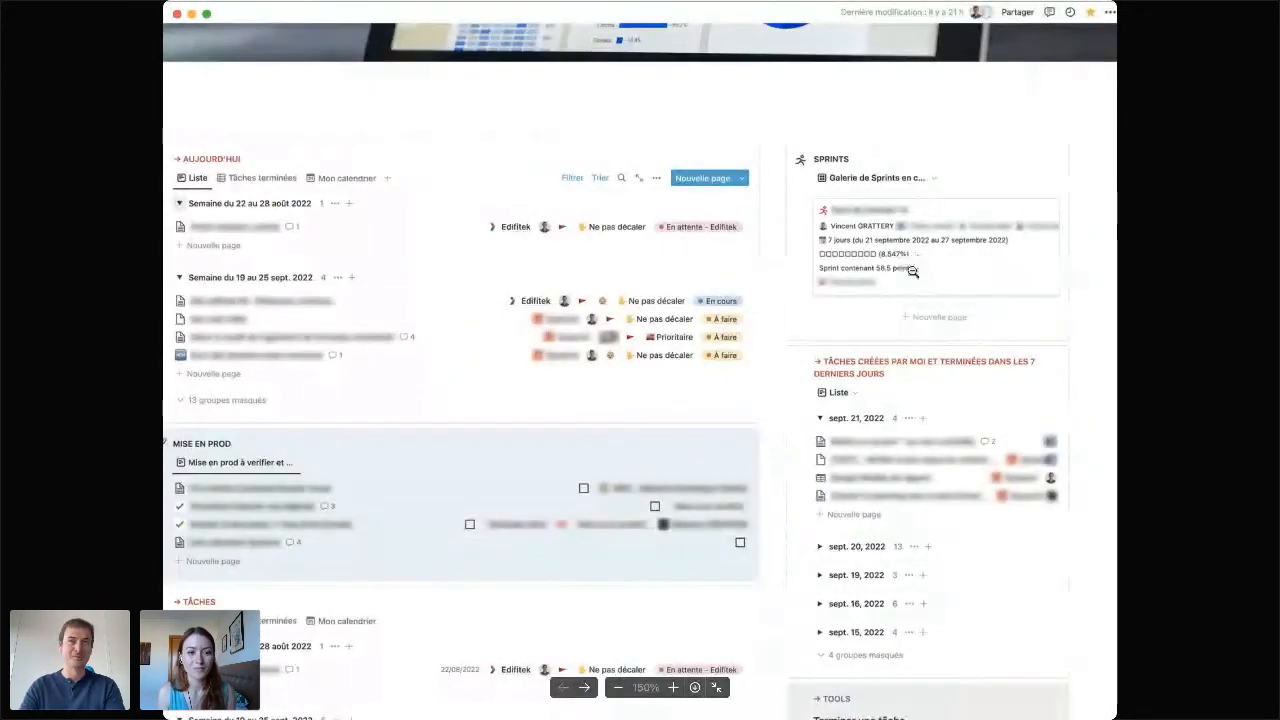
scroll(967, 421, "down", 5)
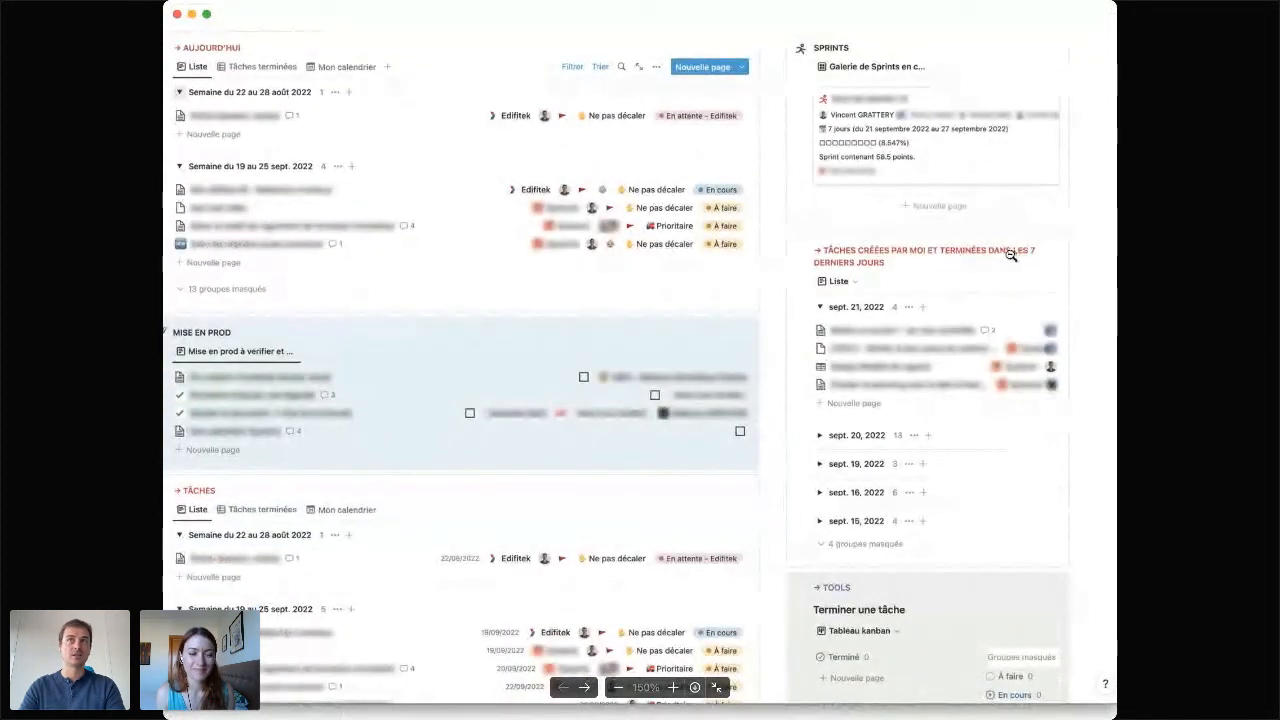
left_click(930, 360)
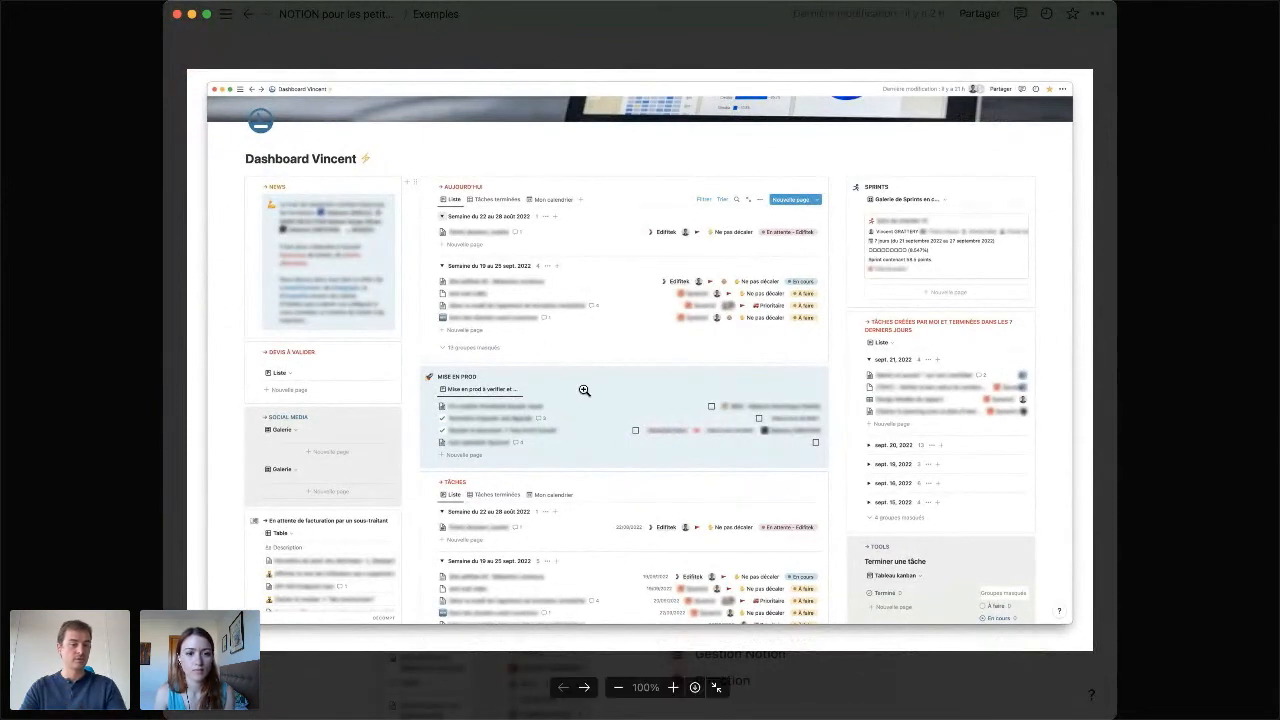
key("Escape")
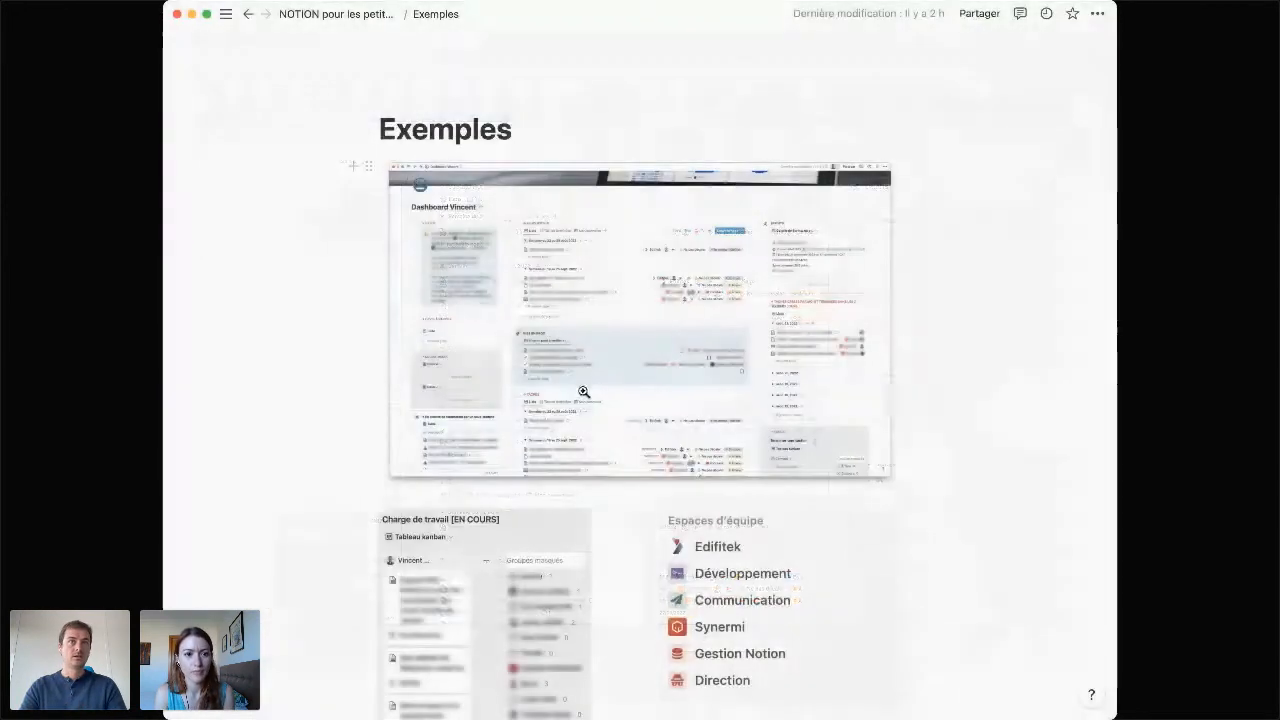
View the "Charge de travail [EN COURS]" kanban and "Espaces d'équipe" images enlarged, closing each one.
double_click(493, 614)
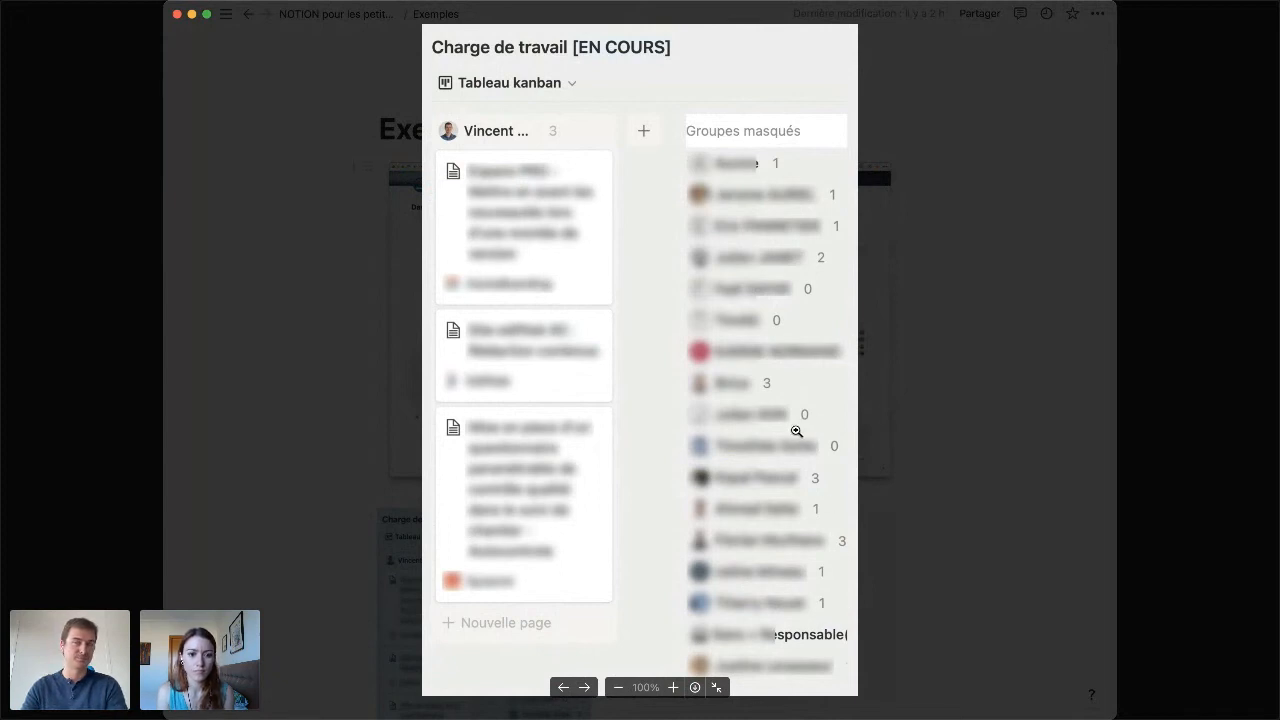
left_click(896, 424)
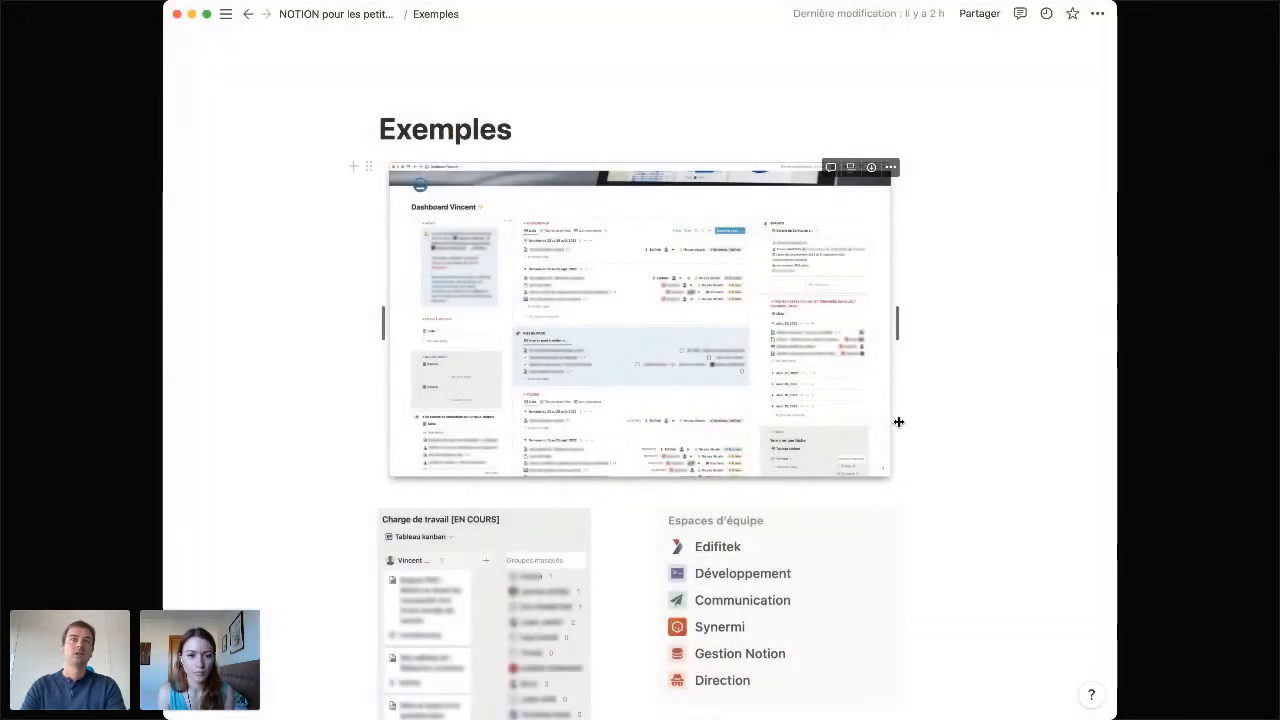
scroll(898, 423, "down", 4)
left_click(831, 461)
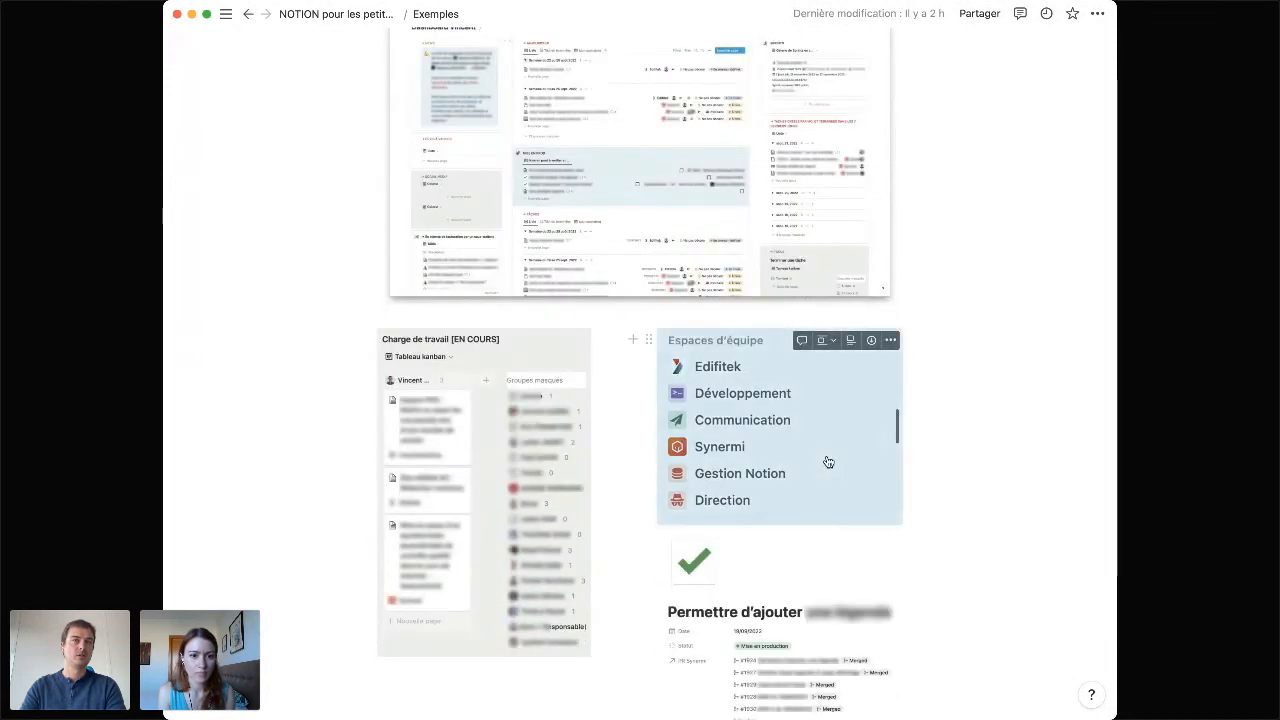
left_click(828, 461)
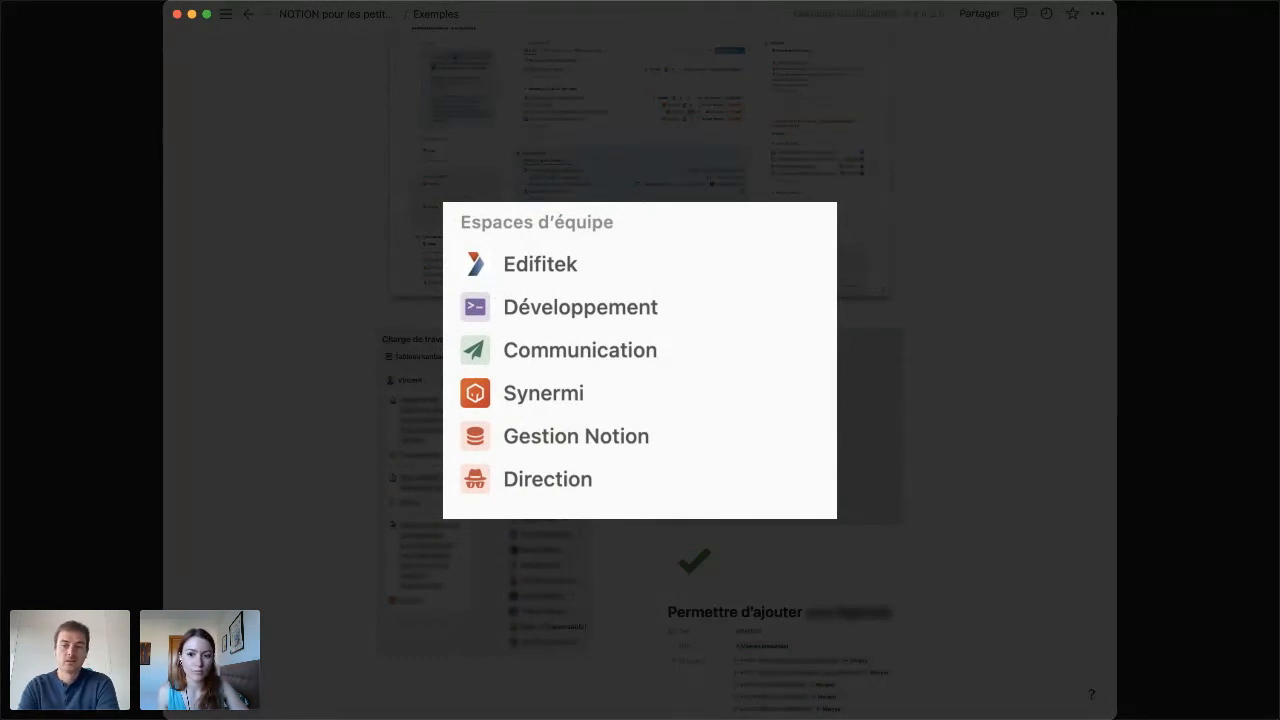
left_click(892, 438)
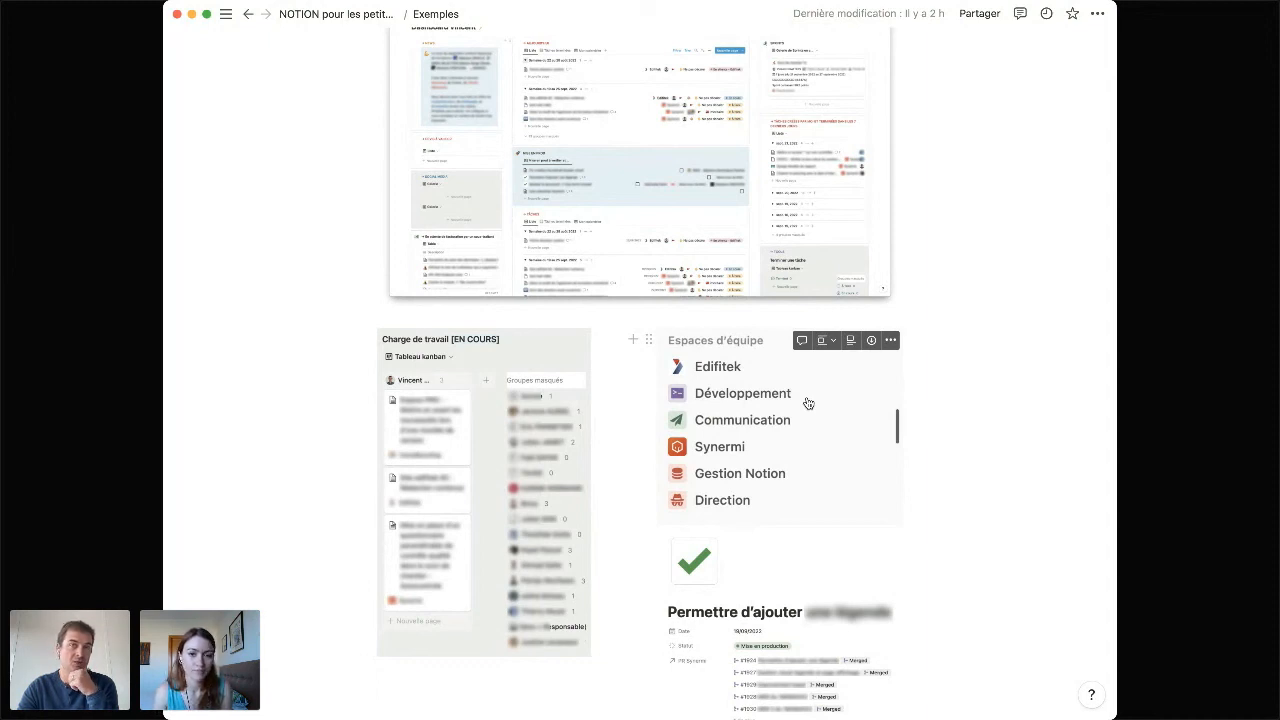
View the enlarged image of the "Permettre d'ajouter" record with its linked Synermi pull requests, then close it.
scroll(808, 403, "down", 3)
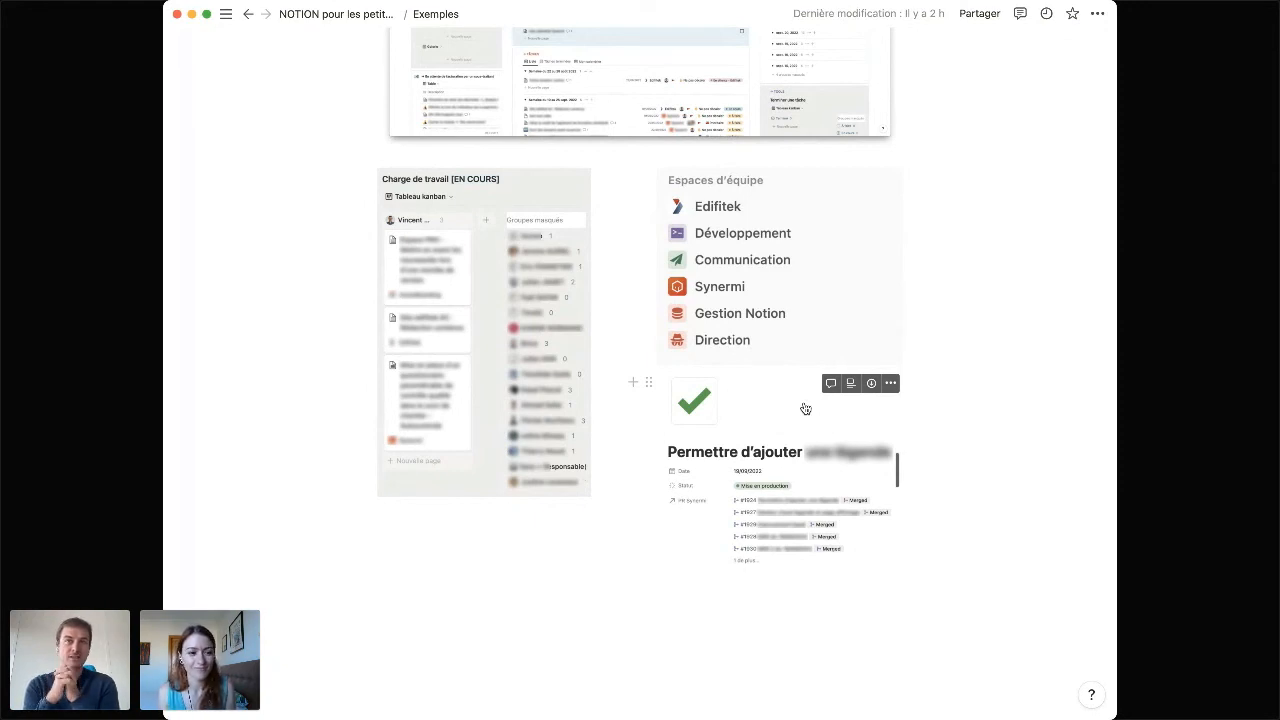
left_click(788, 470)
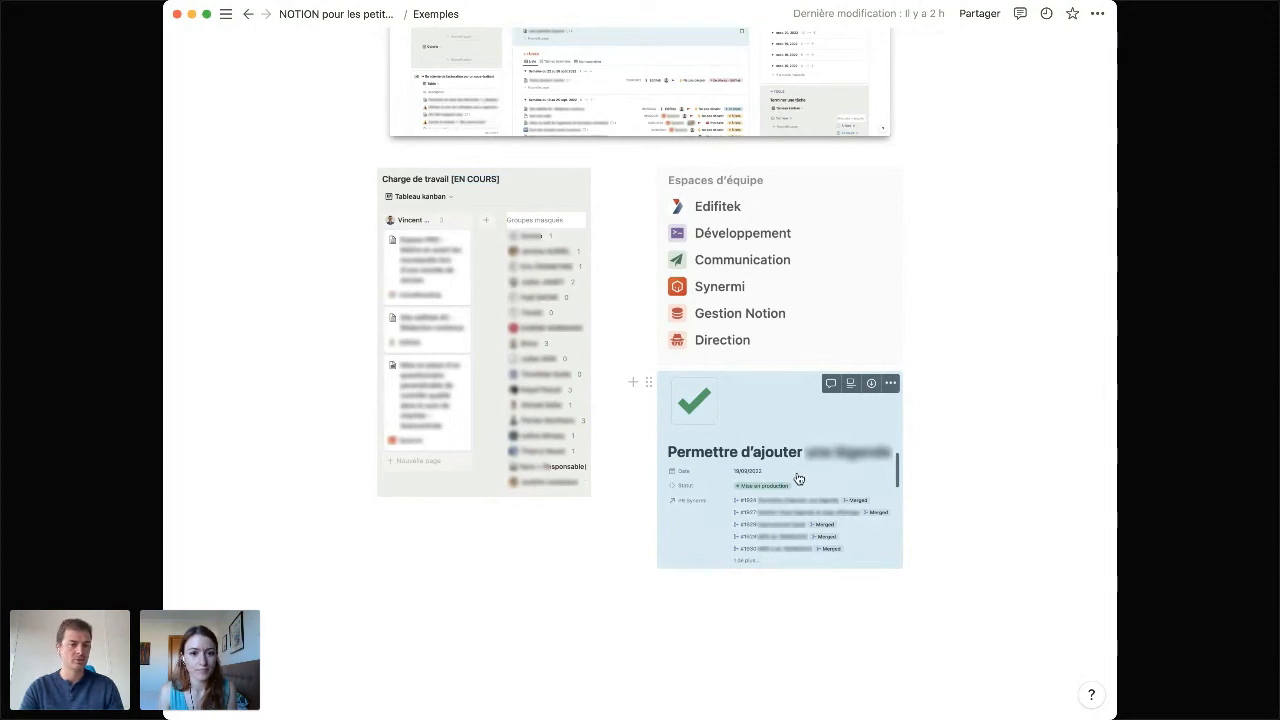
left_click(798, 479)
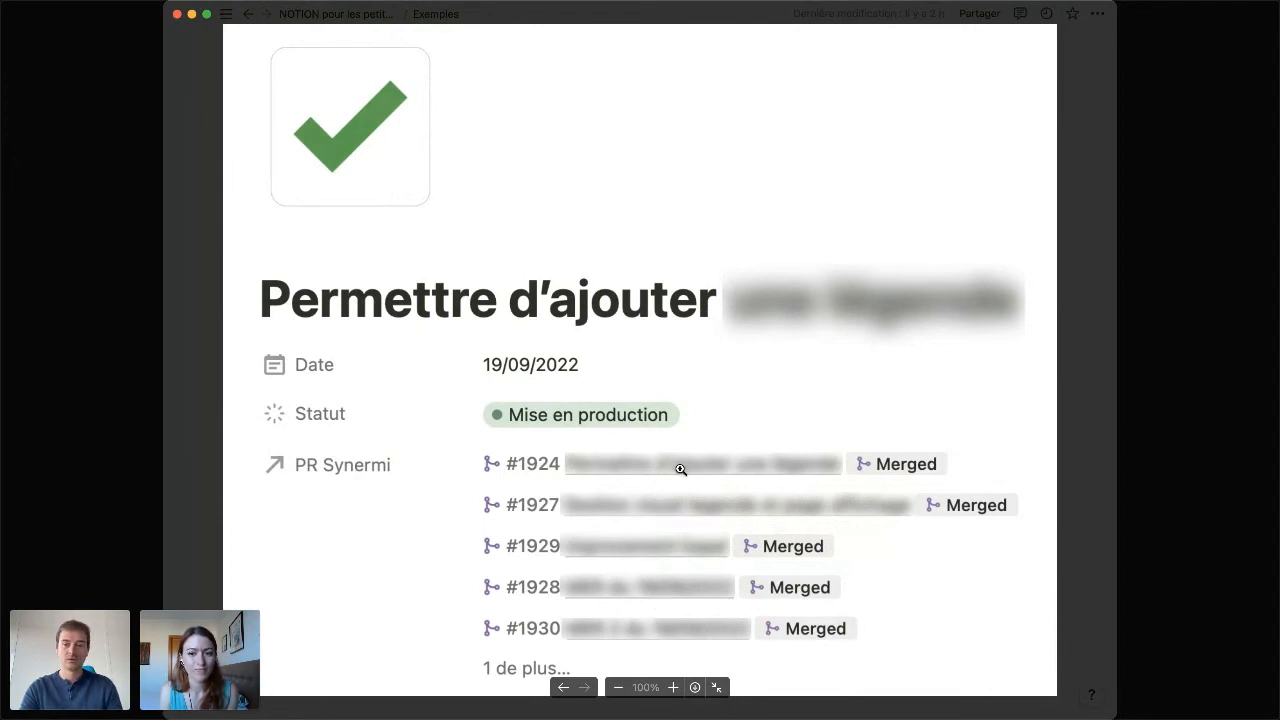
key("Escape")
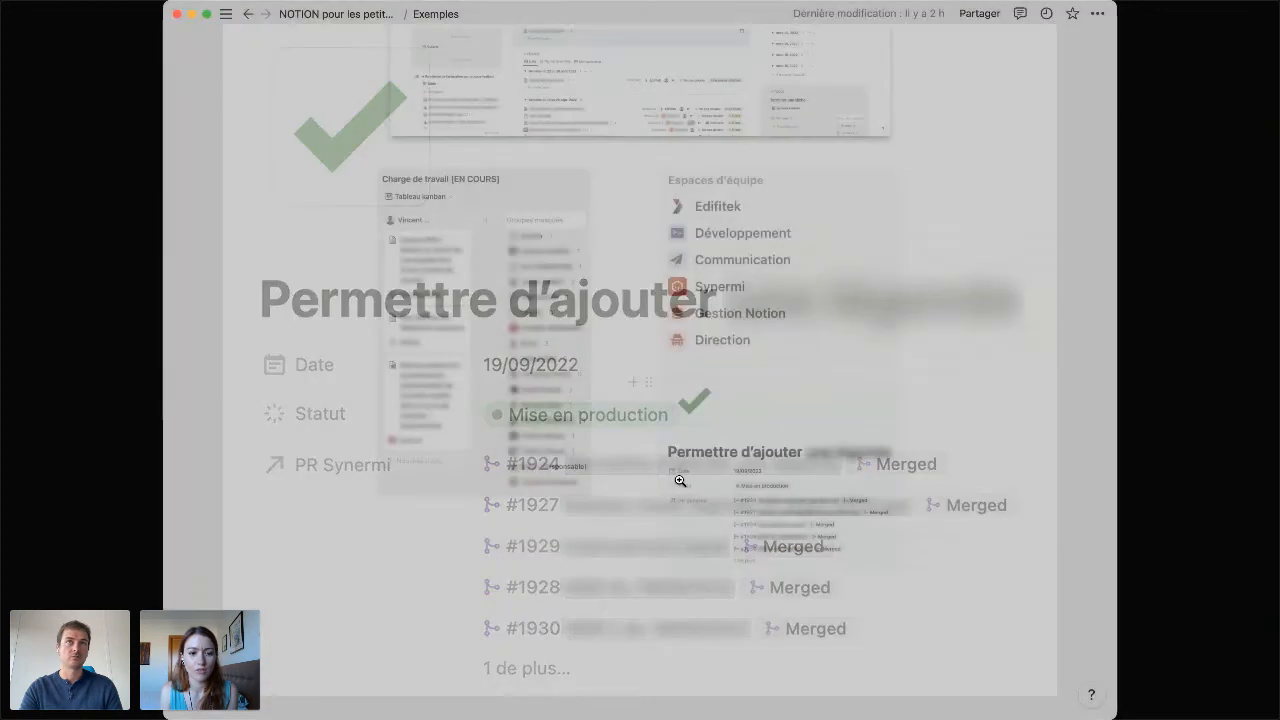